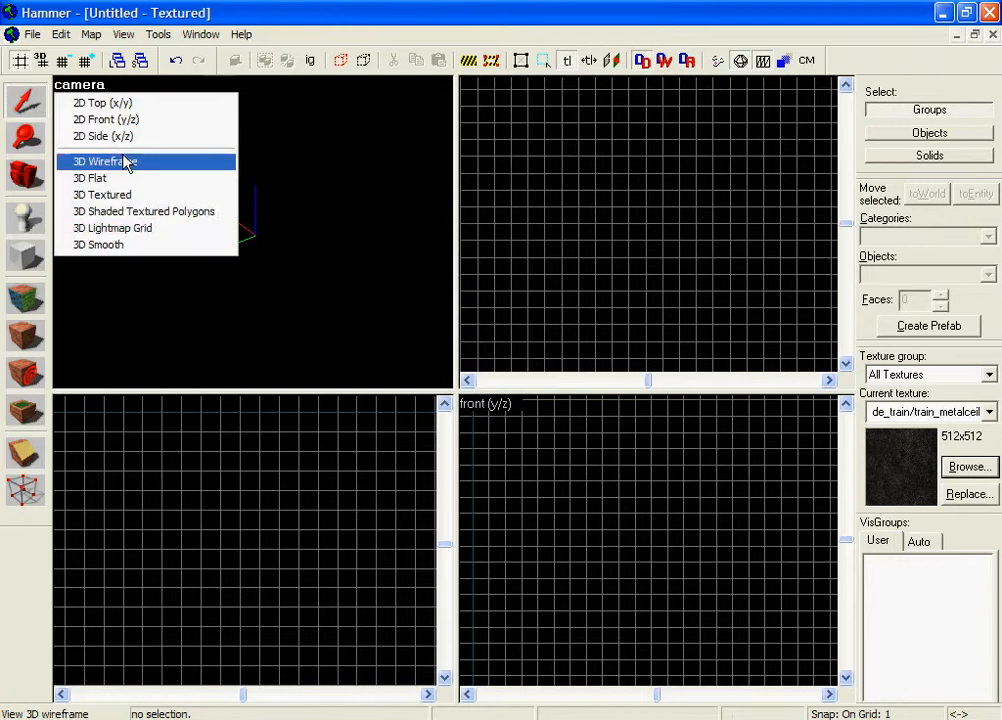
Show the camera view as shaded textured polygons and choose the cylinder primitive for new brushes.
click(174, 212)
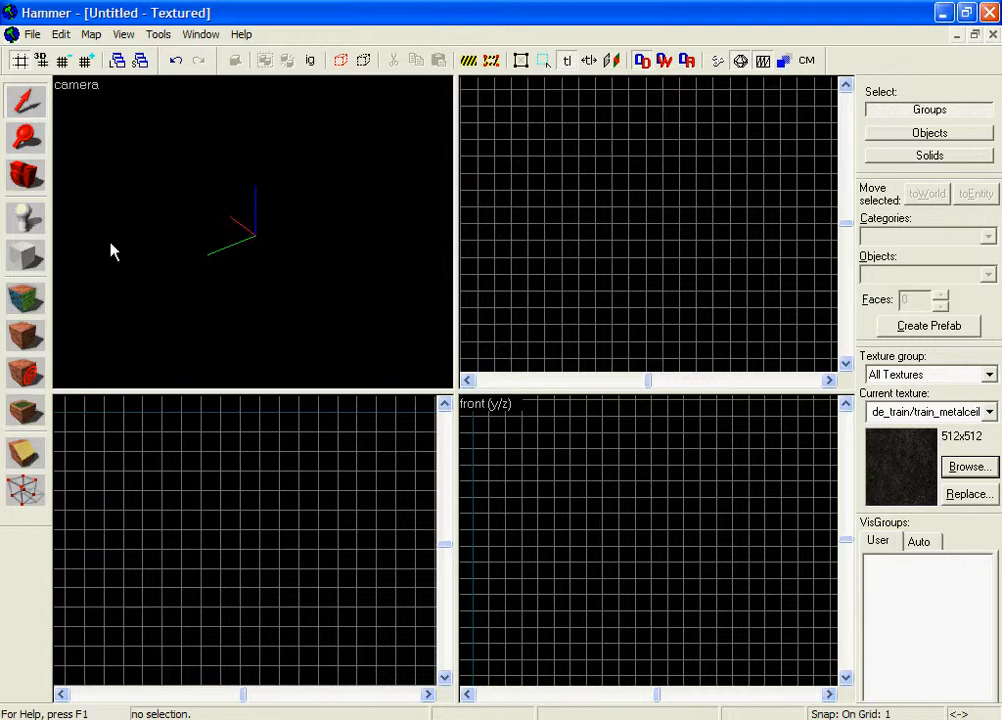
click(25, 255)
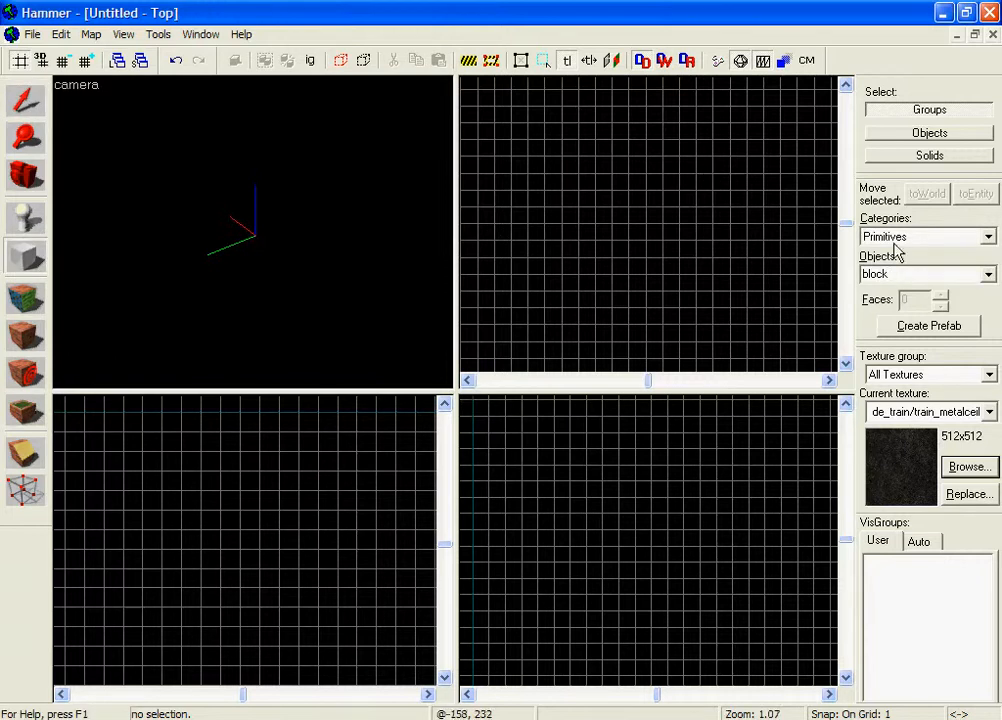
click(990, 274)
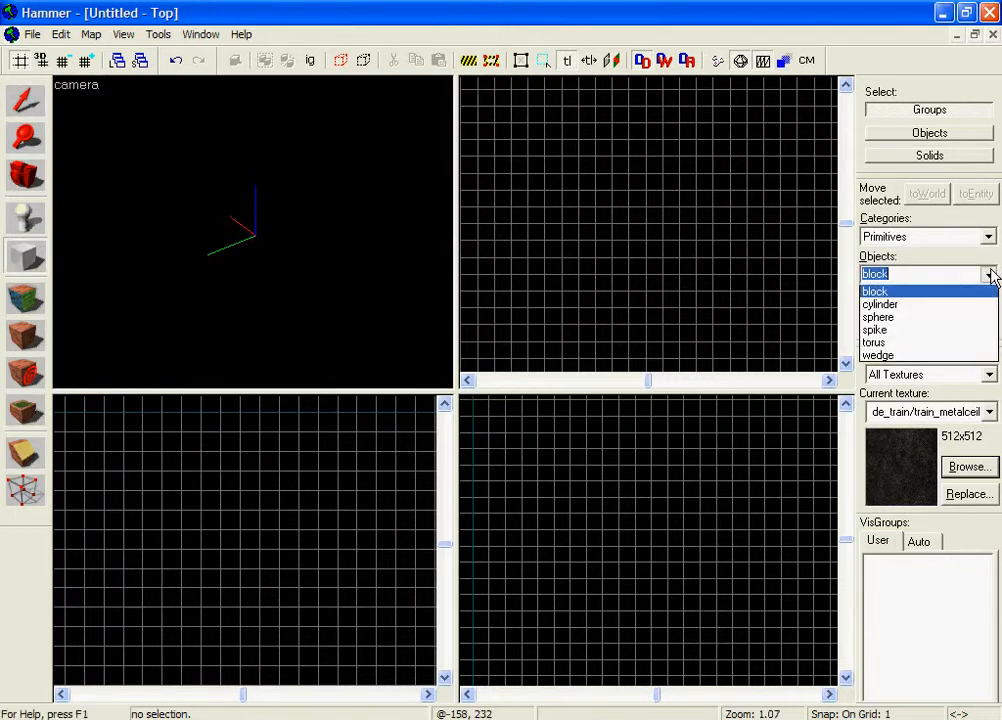
click(973, 320)
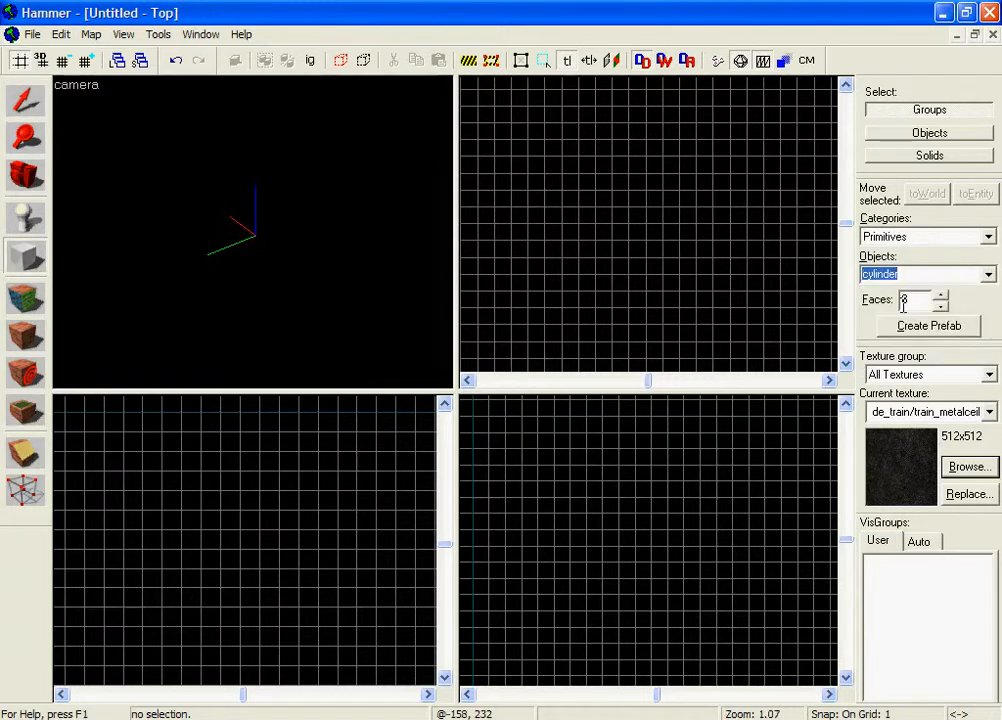
Make the snap grid coarser, up to 16 units.
click(85, 61)
click(85, 61)
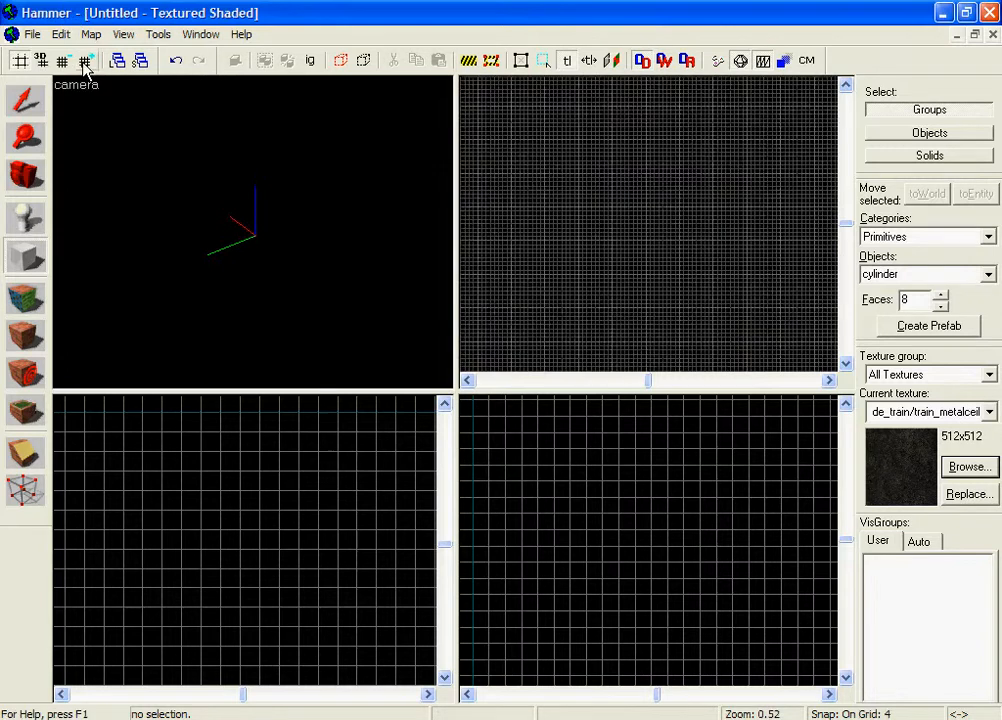
click(85, 61)
click(85, 61)
click(16, 257)
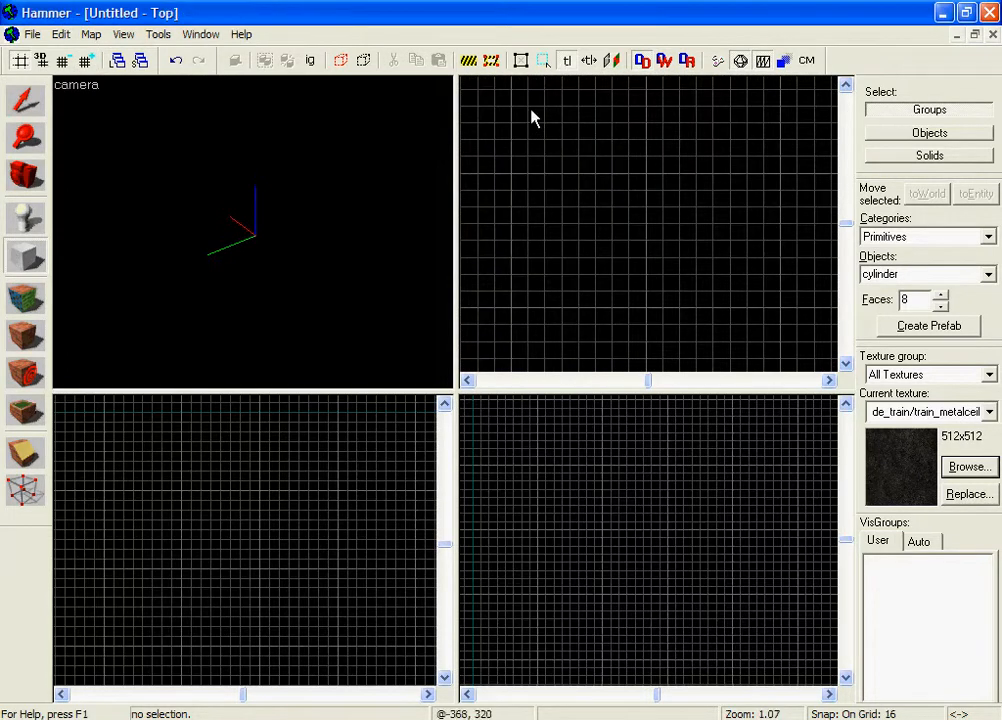
Outline a 256×256 base in the Top view and flatten its height to 16 units.
drag(531, 193, 655, 317)
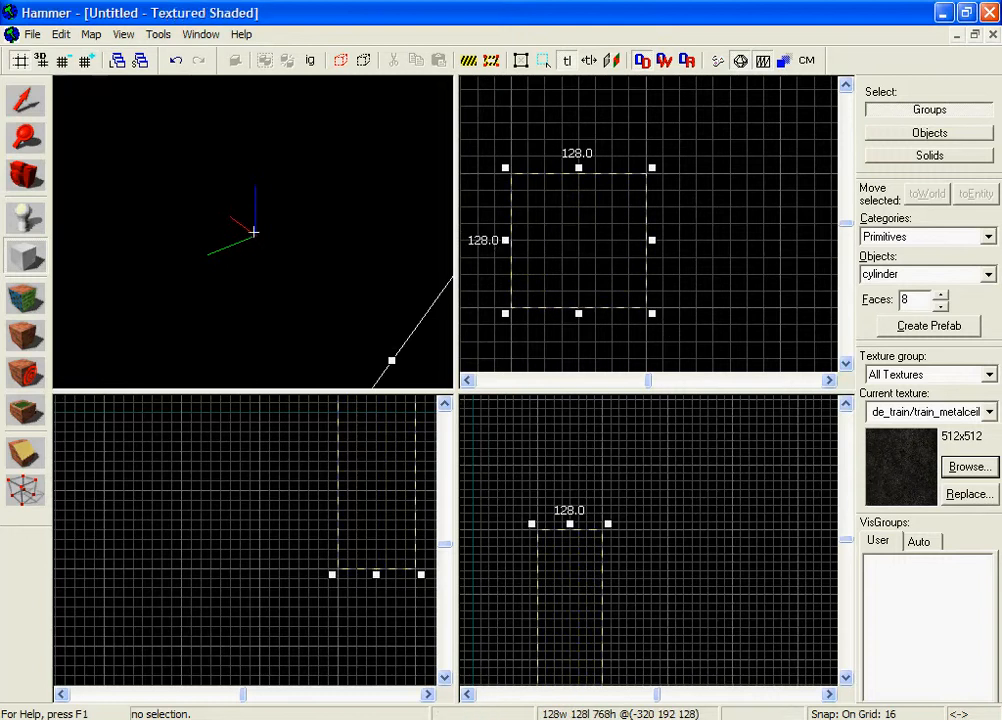
key(z)
scroll(715, 232, down, 4)
drag(706, 266, 655, 263)
scroll(519, 497, down, 6)
drag(537, 438, 535, 591)
scroll(535, 591, up, 10)
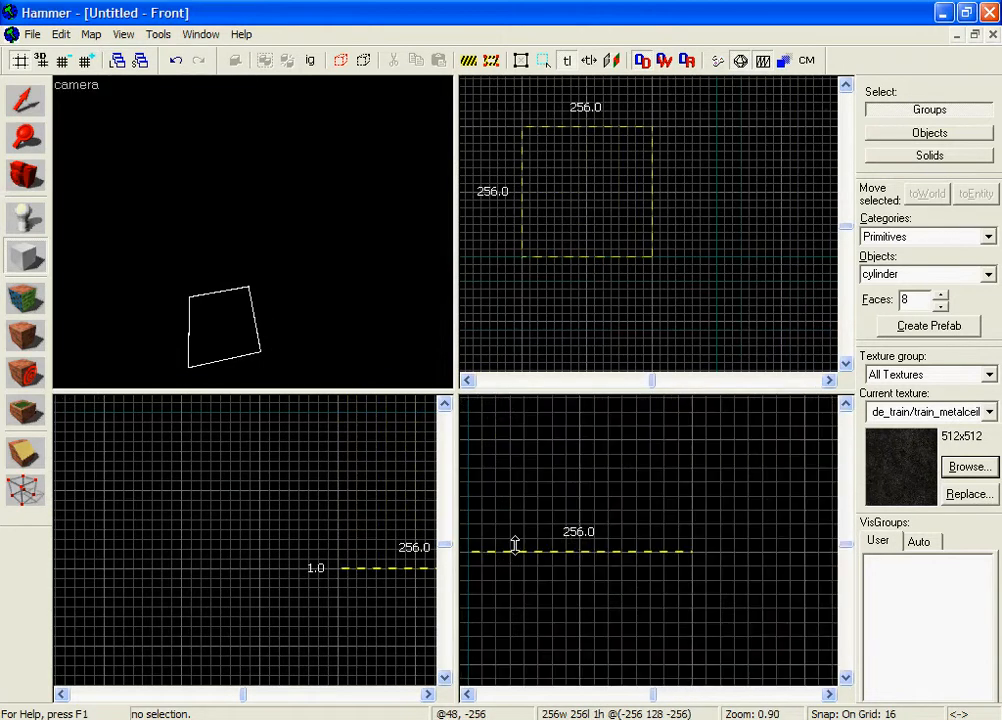
drag(521, 528, 533, 538)
middle_drag(555, 543, 641, 553)
scroll(608, 538, up, 2)
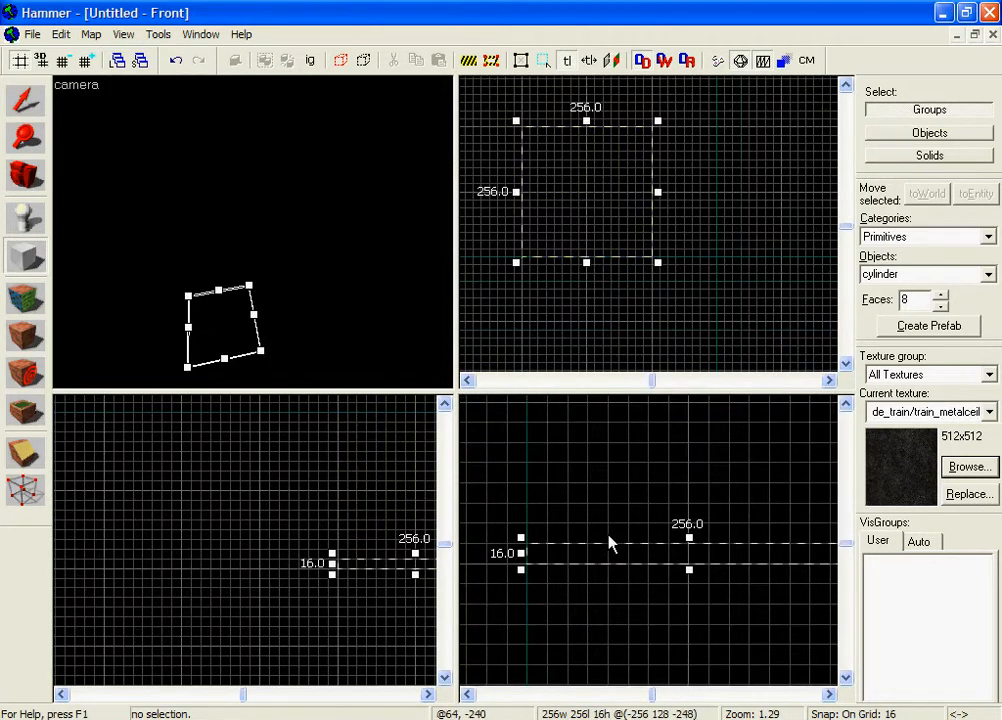
Create the 8-sided metal cylinder from the box, then deselect it.
key(z)
key(w)
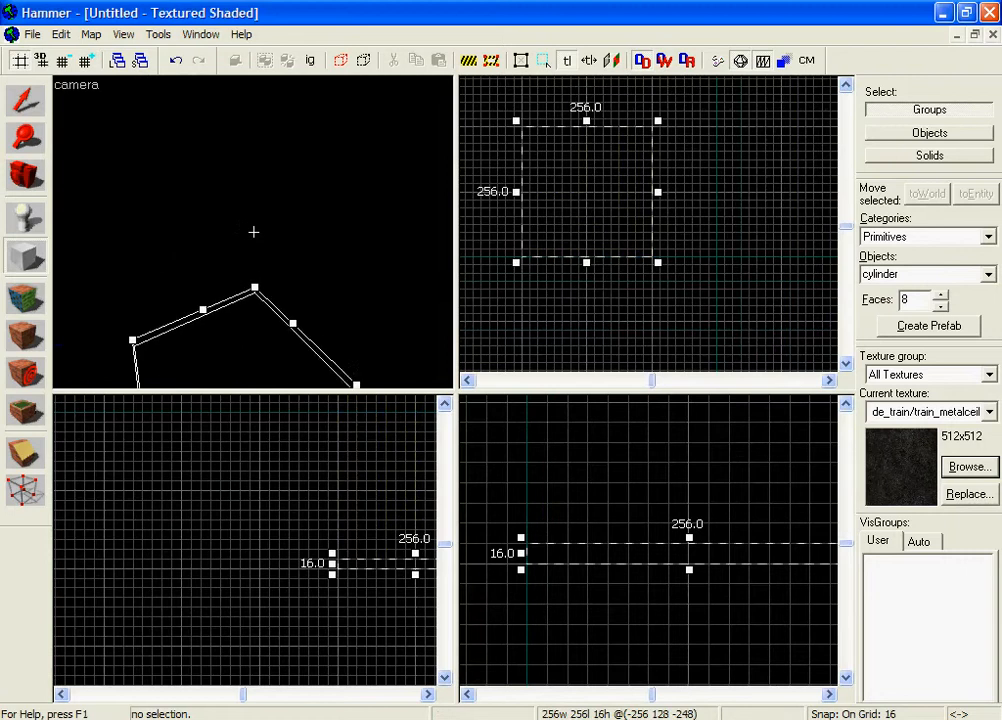
key(s)
key(z)
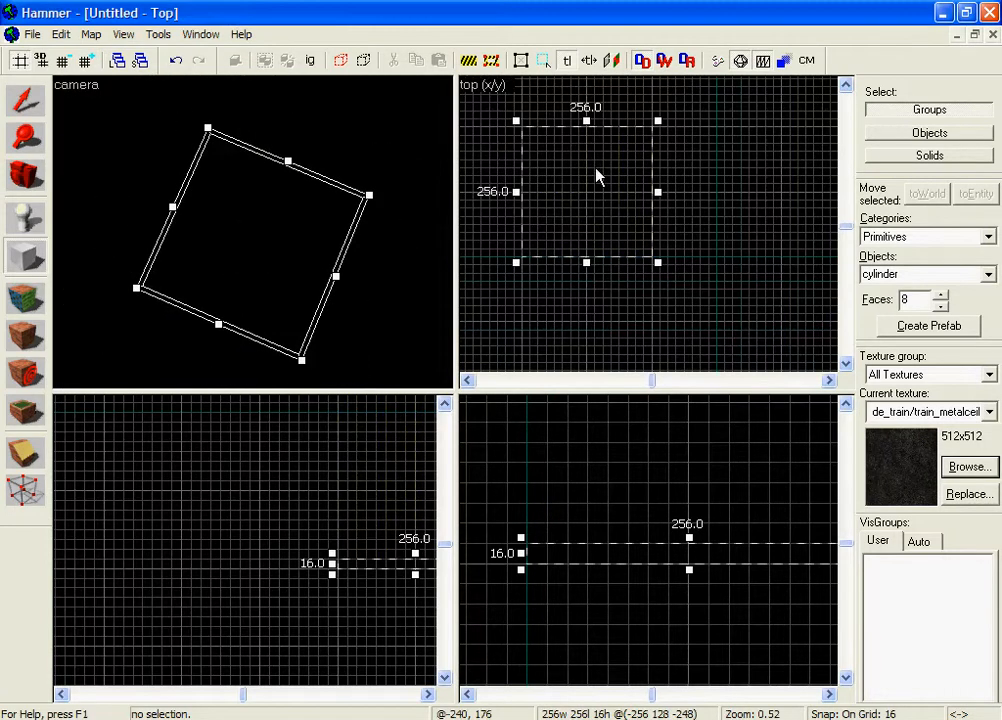
key(Return)
key(shift+s)
click(264, 143)
Select the octagonal cylinder from the camera view.
key(z)
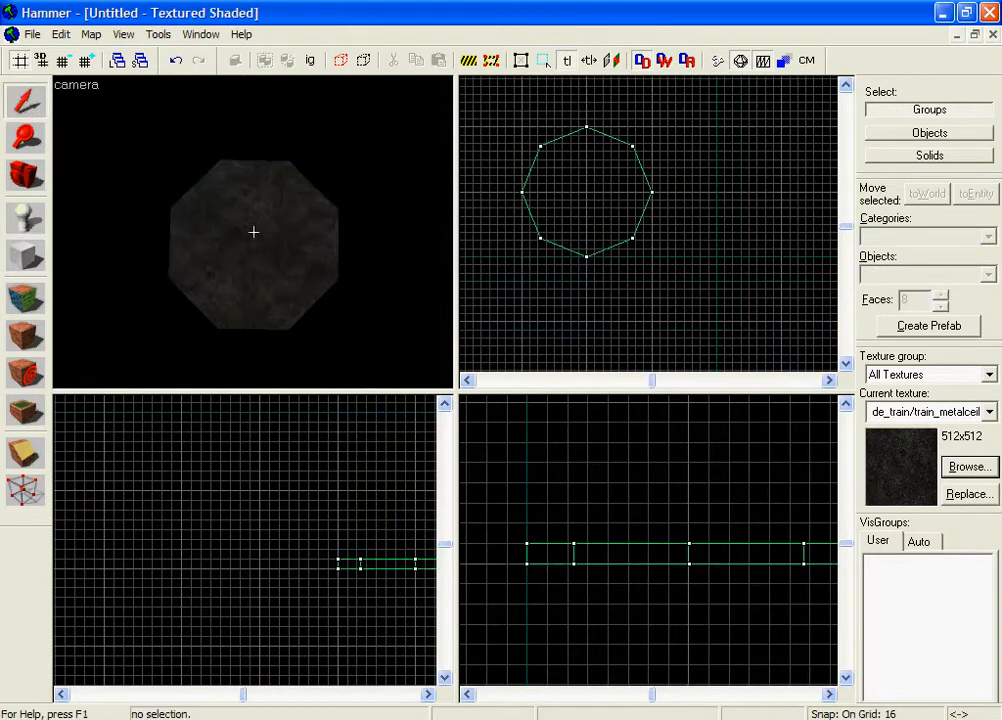
key(w)
key(s)
key(z)
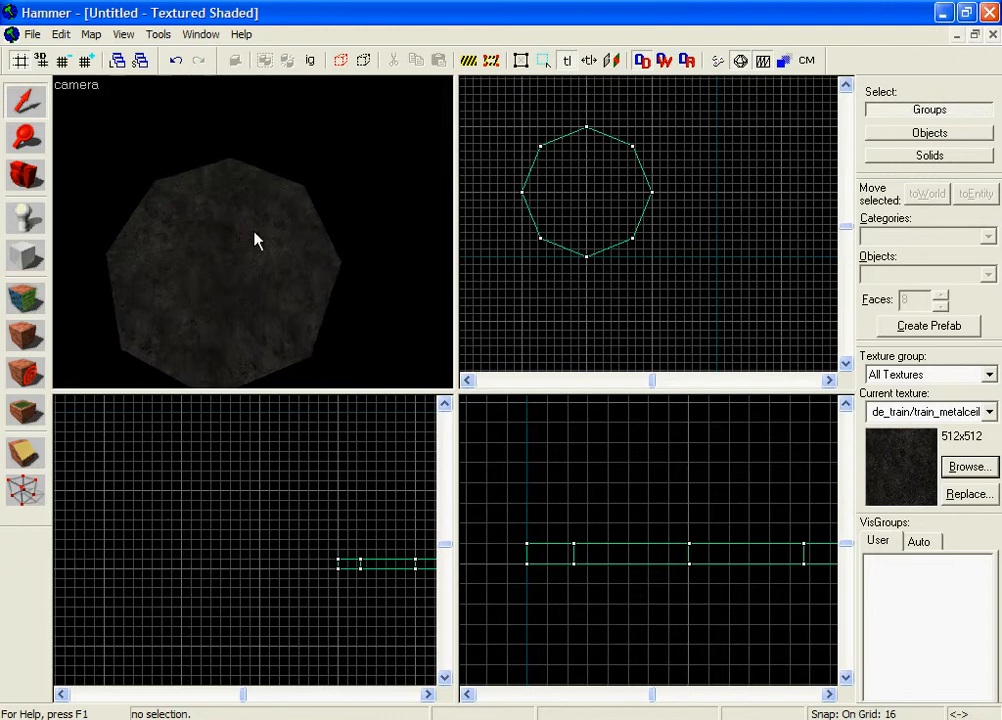
click(652, 191)
scroll(637, 201, up, 5)
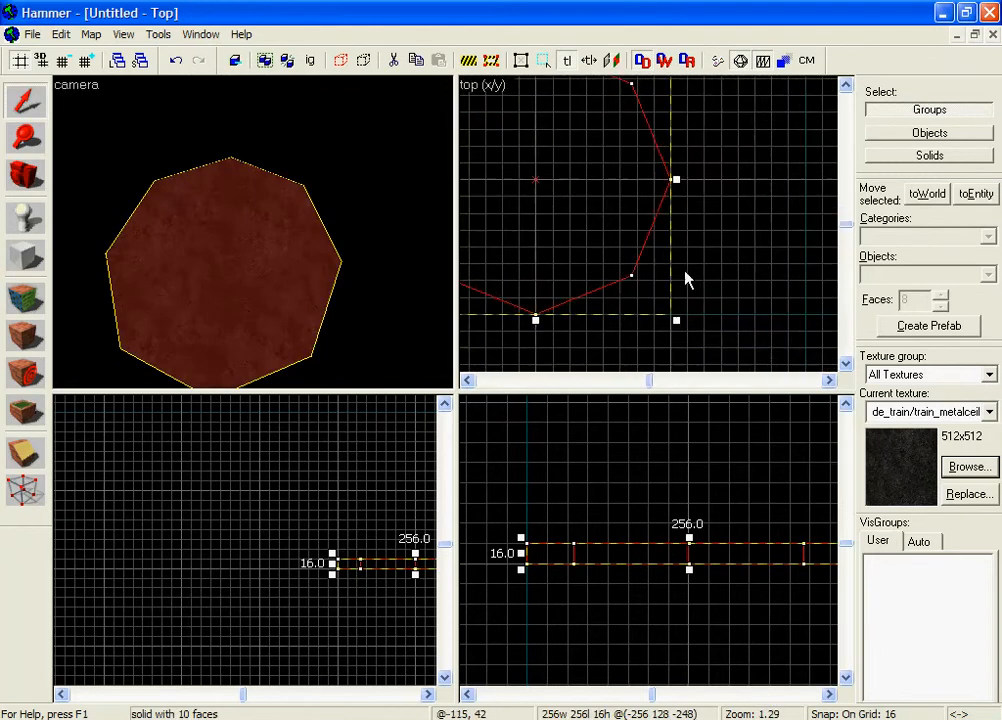
scroll(670, 276, up, 3)
click(658, 264)
click(233, 305)
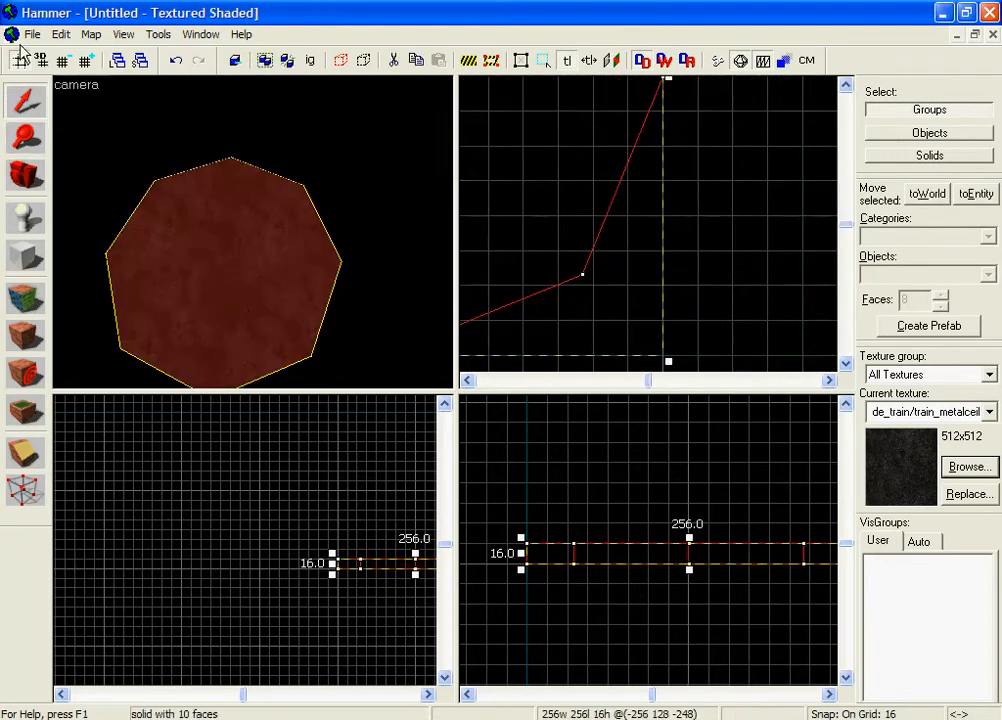
Enter vertex editing and snap the first corner vertex onto the 16-unit grid.
click(22, 495)
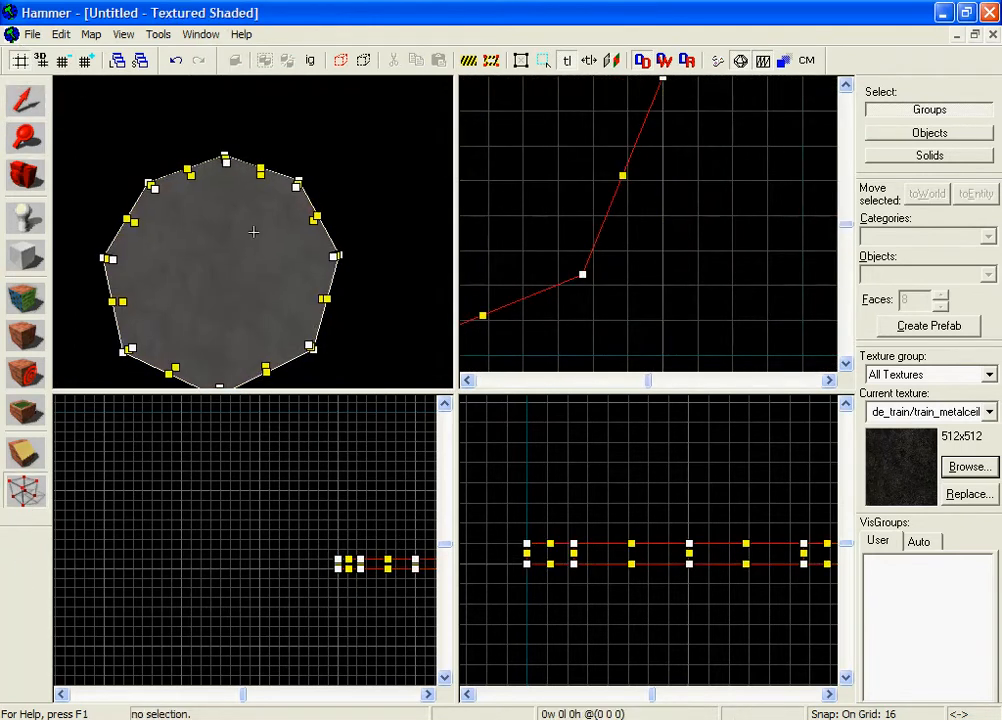
scroll(253, 166, up, 3)
scroll(570, 283, up, 2)
scroll(610, 289, up, 3)
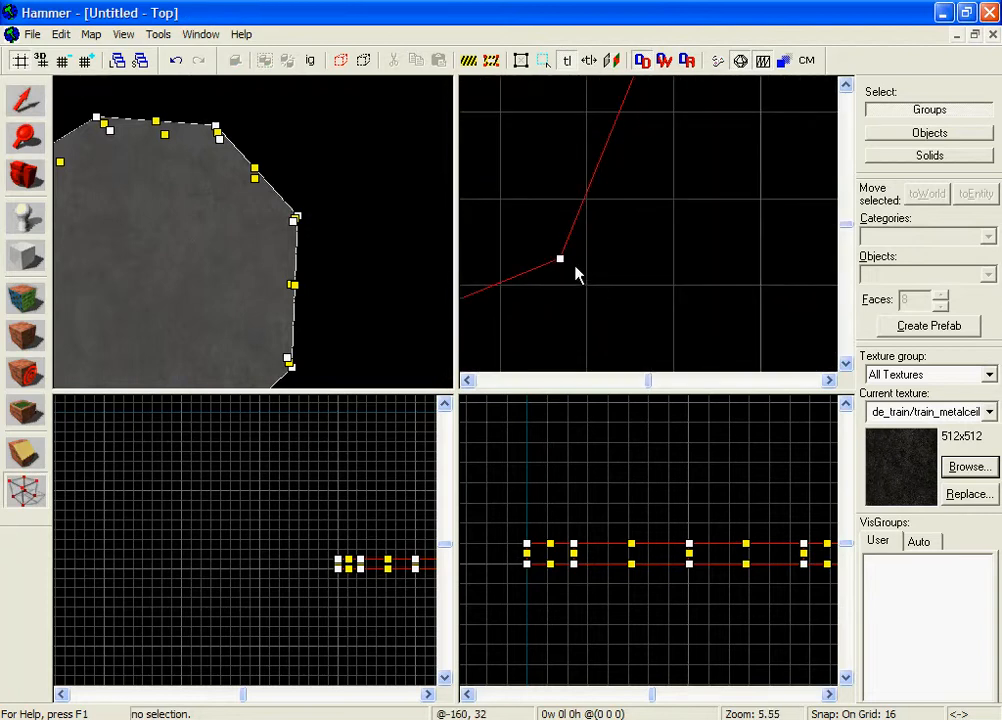
scroll(577, 271, down, 9)
scroll(590, 305, up, 4)
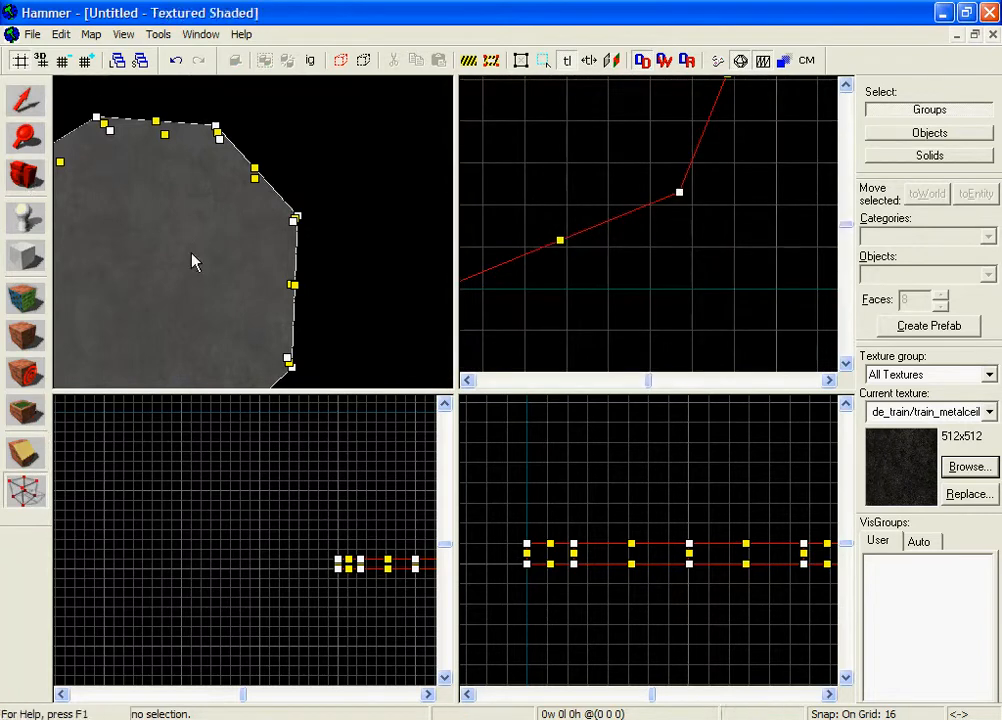
scroll(646, 232, down, 3)
scroll(670, 220, up, 4)
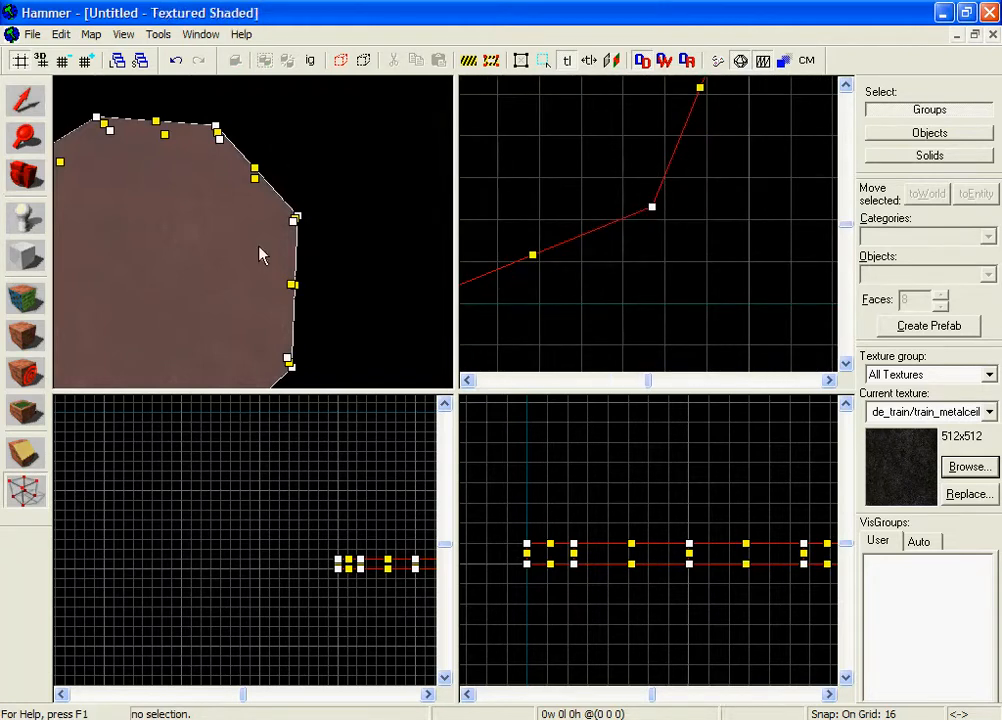
scroll(262, 253, down, 5)
scroll(658, 237, down, 6)
scroll(658, 237, up, 3)
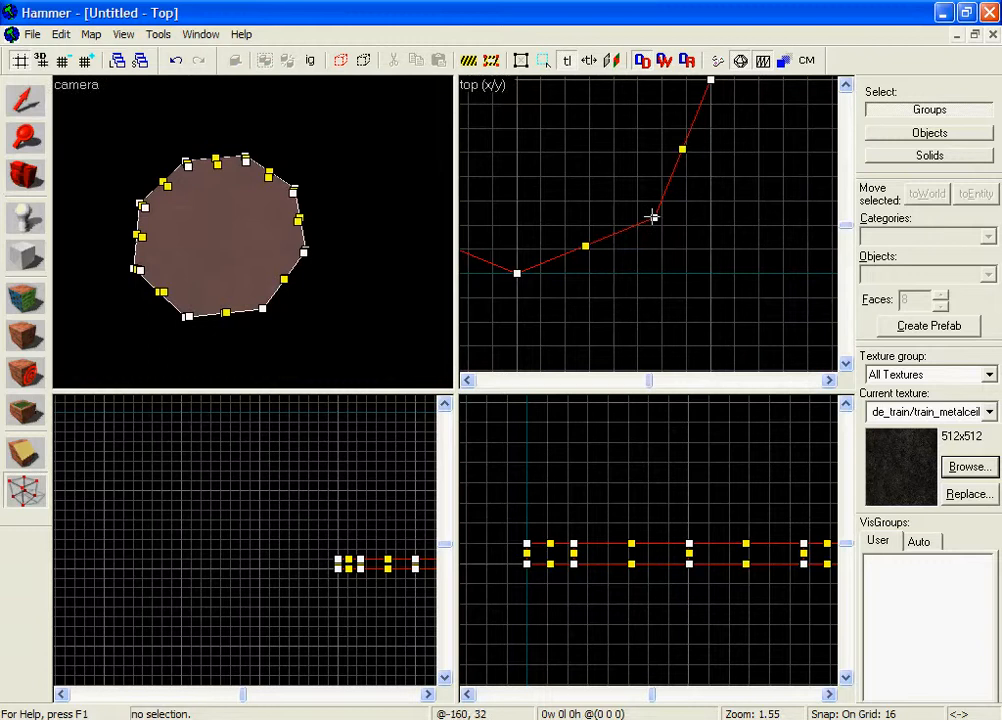
drag(653, 217, 656, 220)
Snap the upper-left and upper-right vertices onto the grid and finish vertex editing.
scroll(655, 230, down, 5)
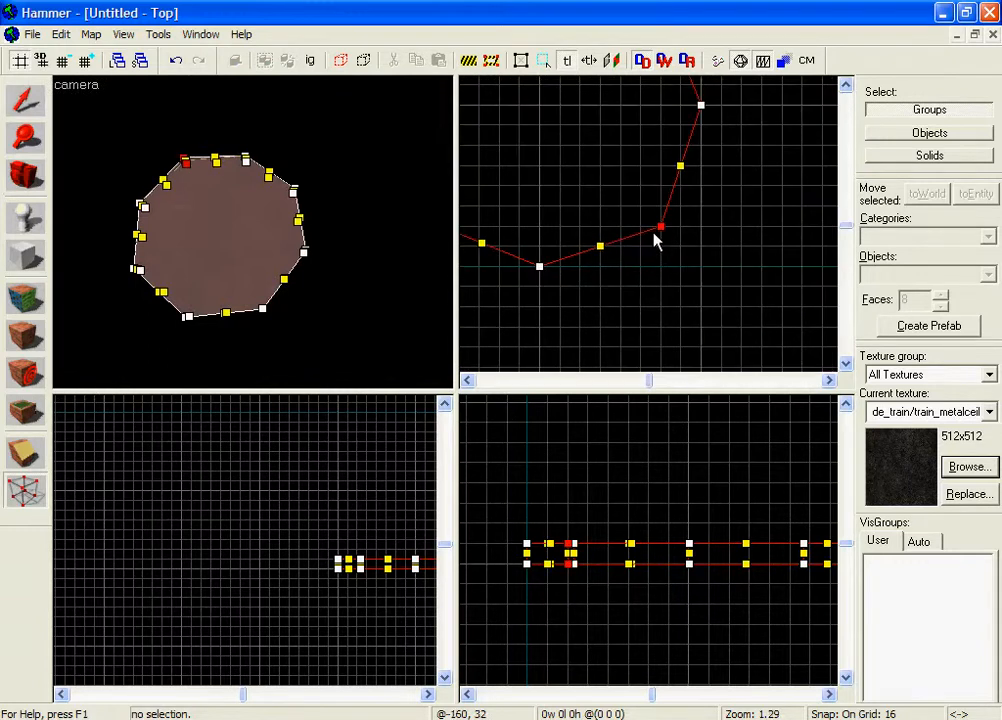
scroll(616, 243, up, 6)
scroll(600, 260, down, 1)
drag(600, 265, 678, 264)
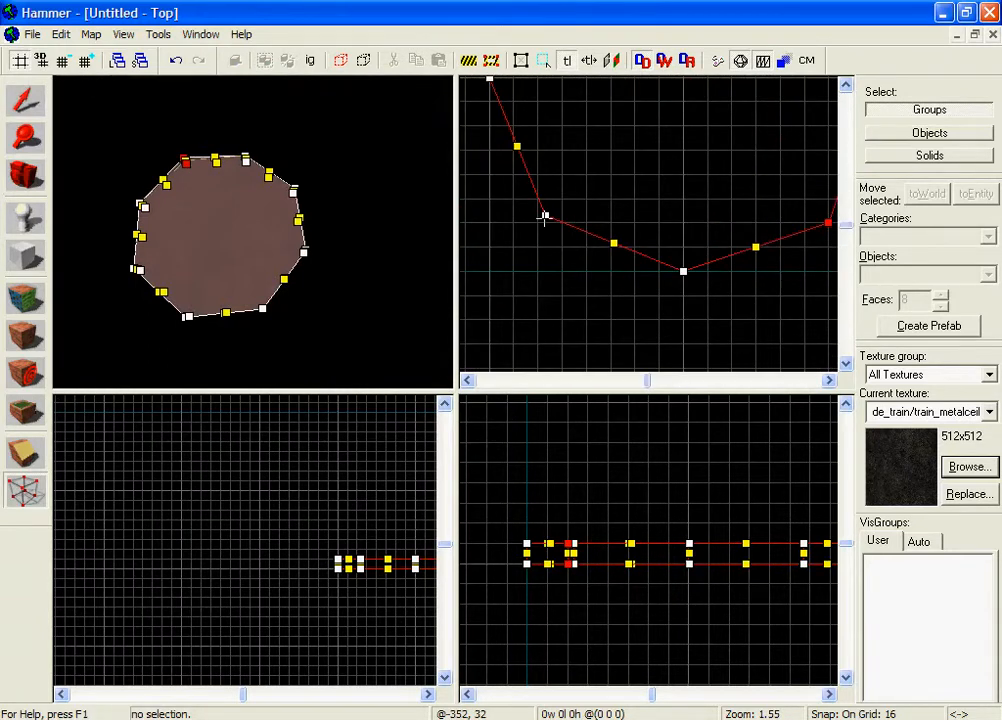
scroll(541, 238, down, 2)
drag(541, 238, 538, 346)
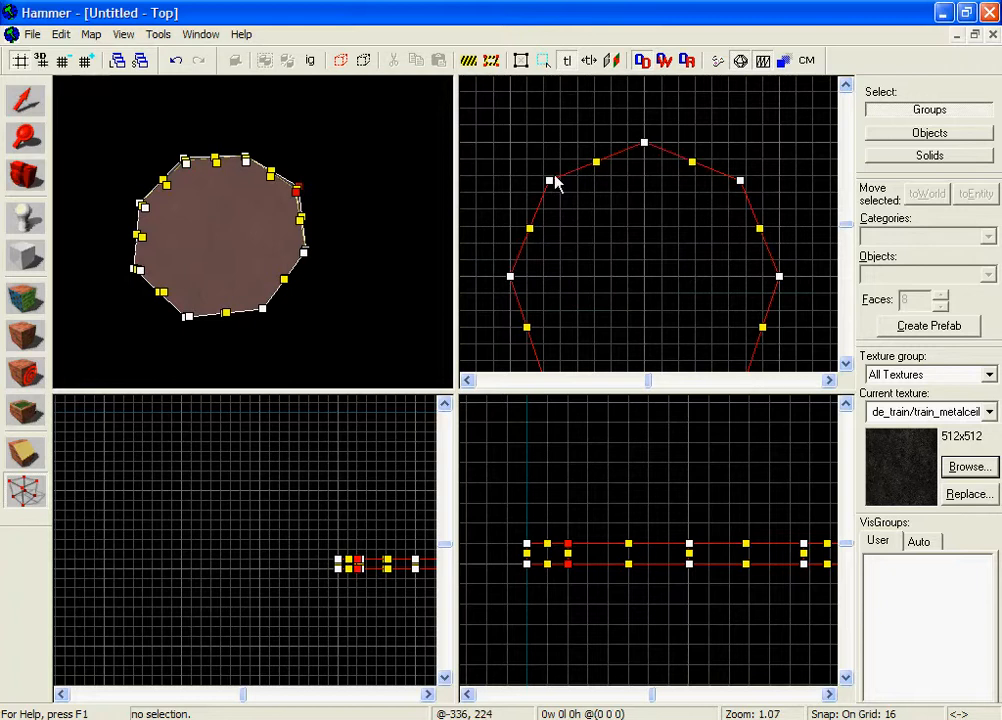
drag(550, 181, 544, 177)
drag(741, 183, 745, 176)
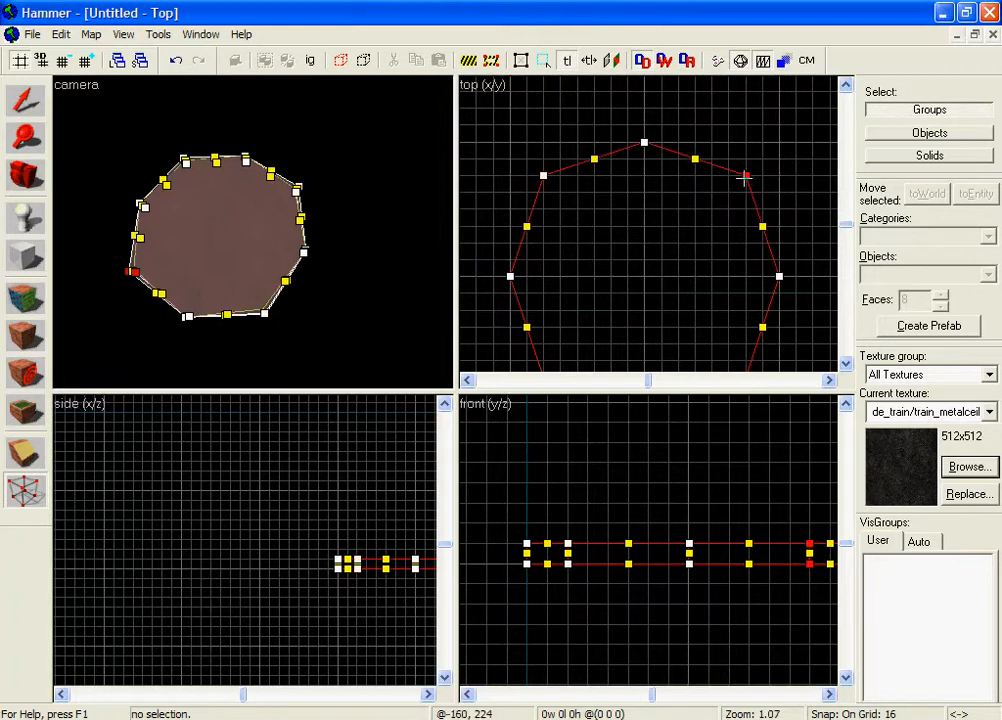
click(26, 105)
click(325, 118)
Fly the camera around the octagonal slab to inspect its grid-snapped shape.
key(z)
key(w)
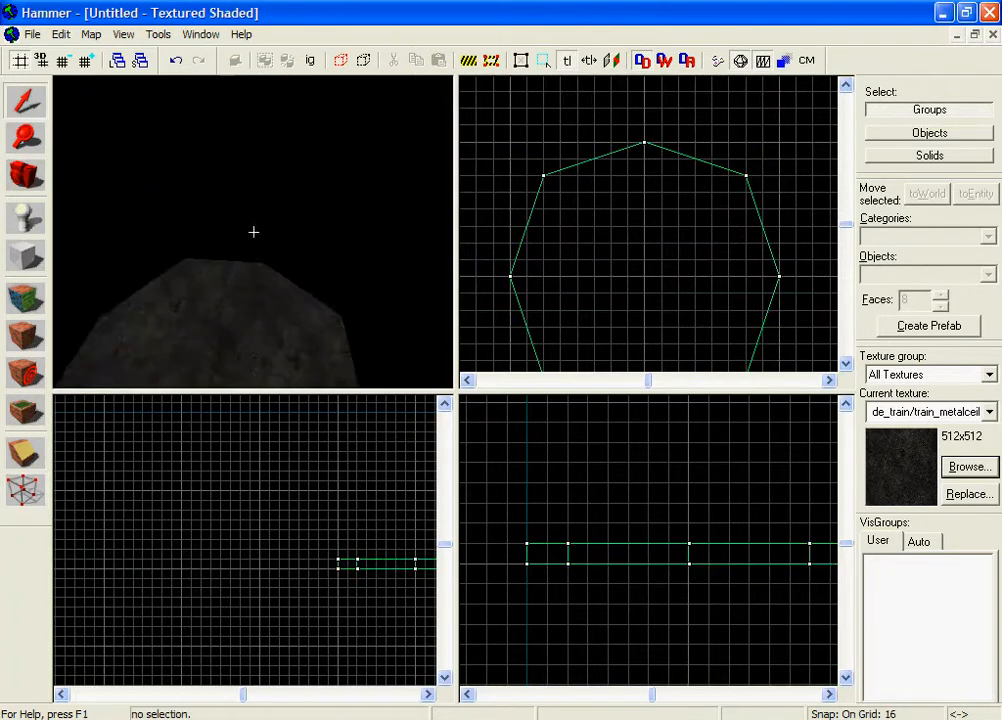
key(s)
key(z)
click(302, 232)
scroll(716, 239, down, 5)
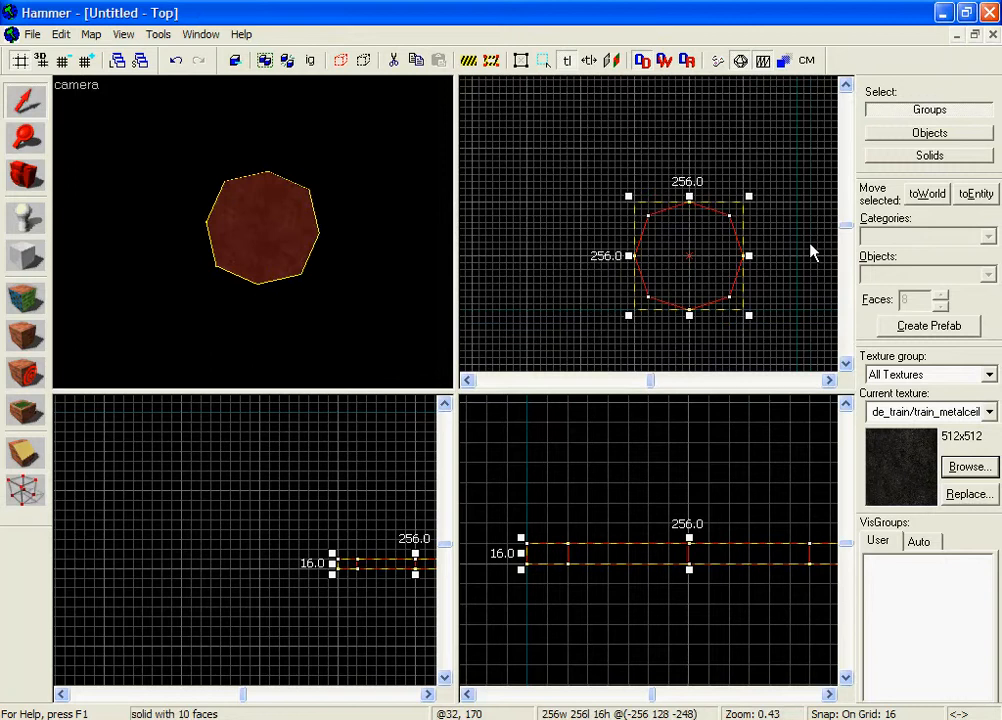
click(805, 260)
scroll(716, 268, up, 5)
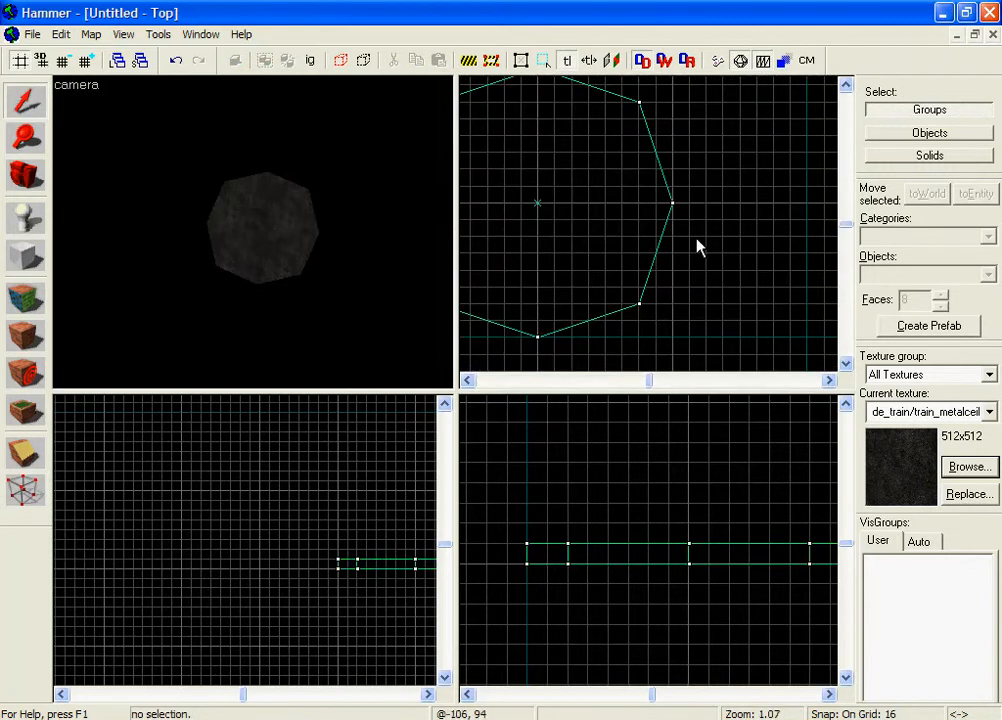
scroll(685, 246, up, 1)
scroll(680, 245, down, 2)
key(z)
key(w)
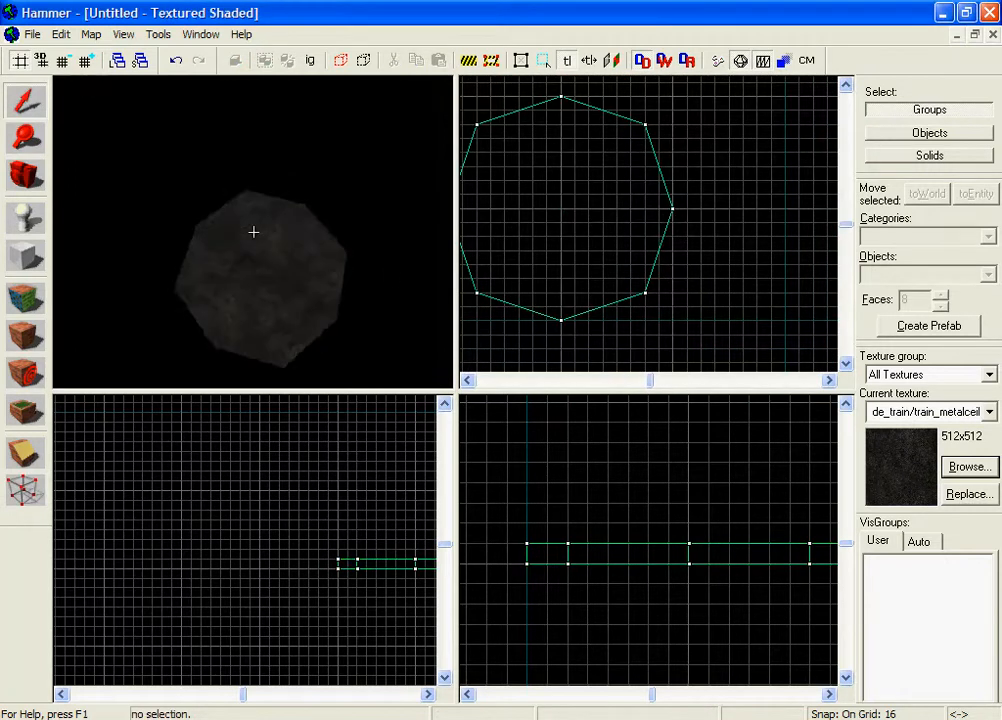
key(s)
key(z)
key(z)
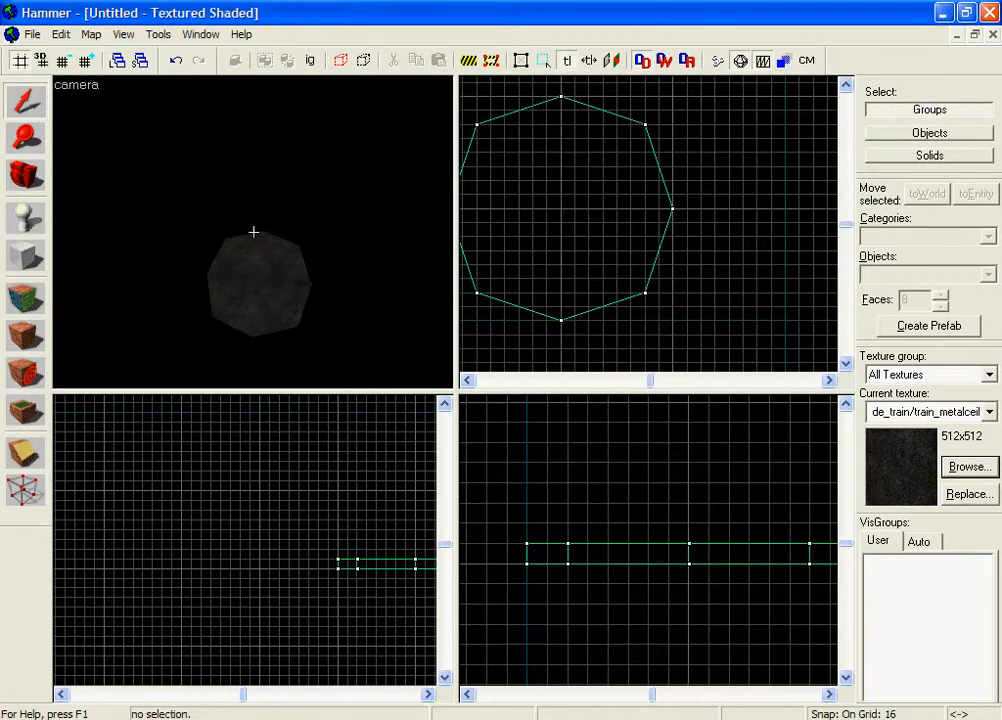
key(w)
key(z)
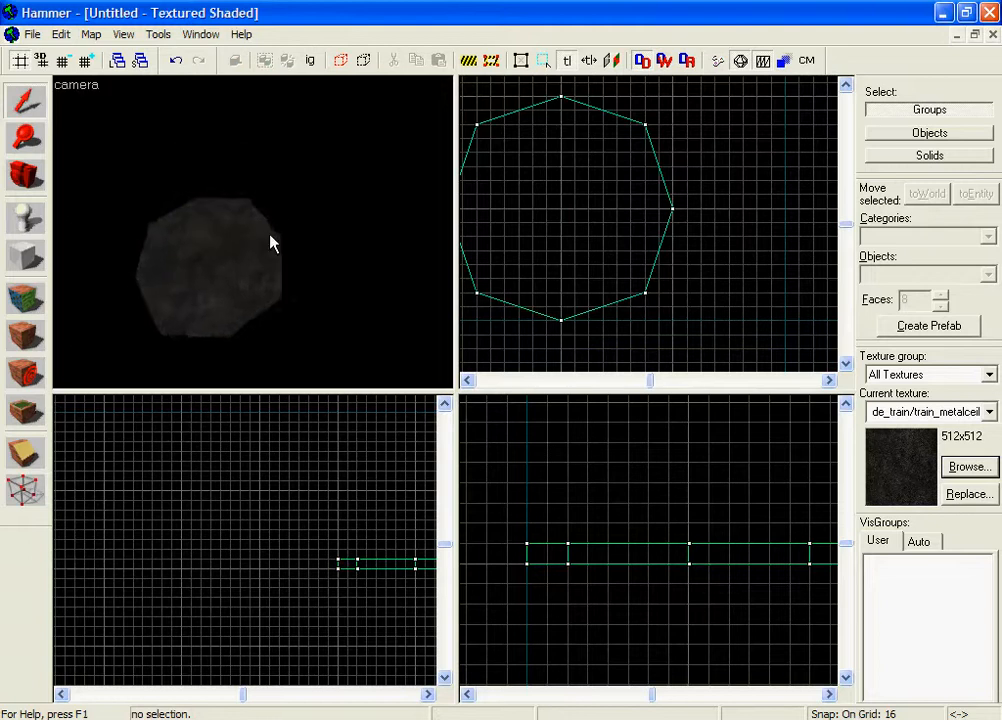
Return to cylinder brush creation and pan the Top view to empty space.
click(28, 265)
scroll(615, 200, down, 2)
middle_drag(617, 200, 582, 328)
scroll(582, 328, up, 4)
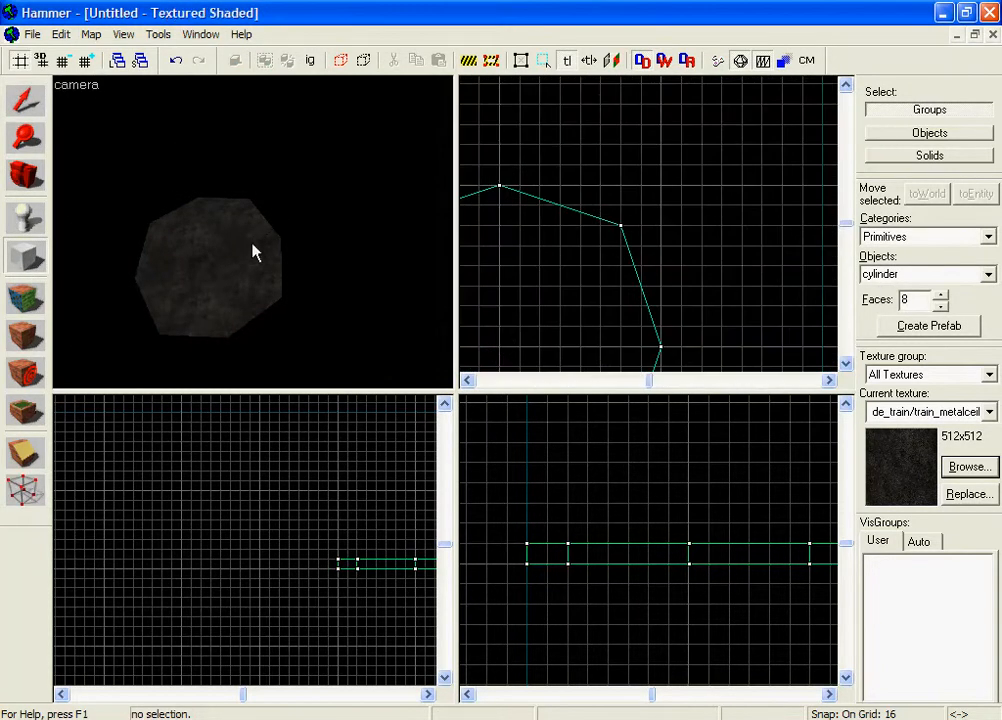
Browse the metal textures and make the 512×512 metal/citadel_metalwall texture current.
click(966, 467)
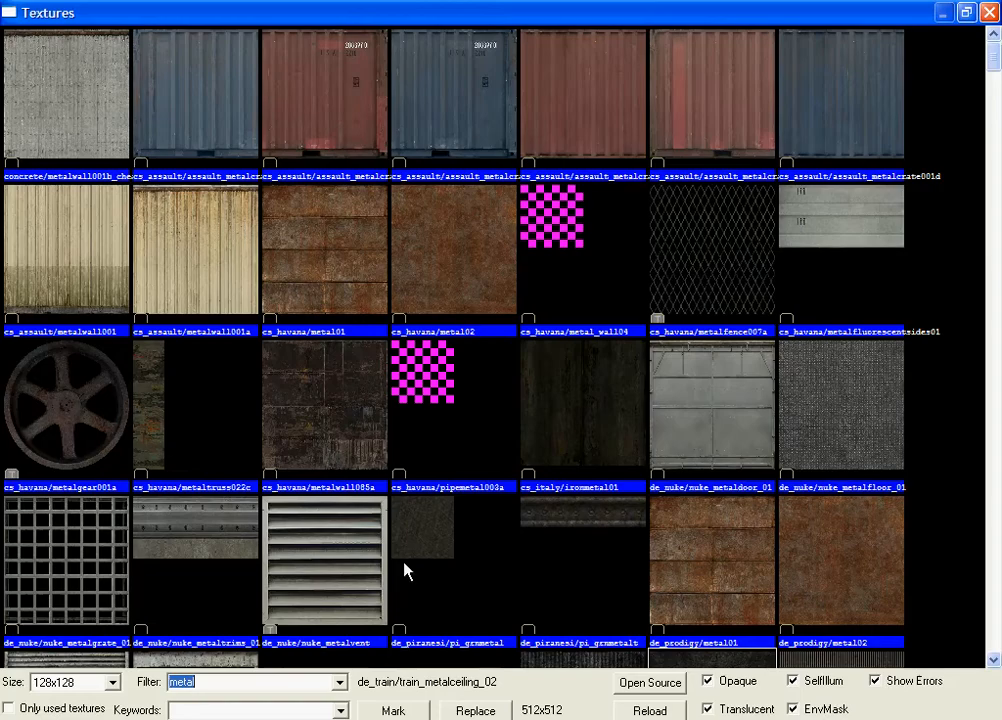
click(613, 443)
scroll(615, 450, down, 6)
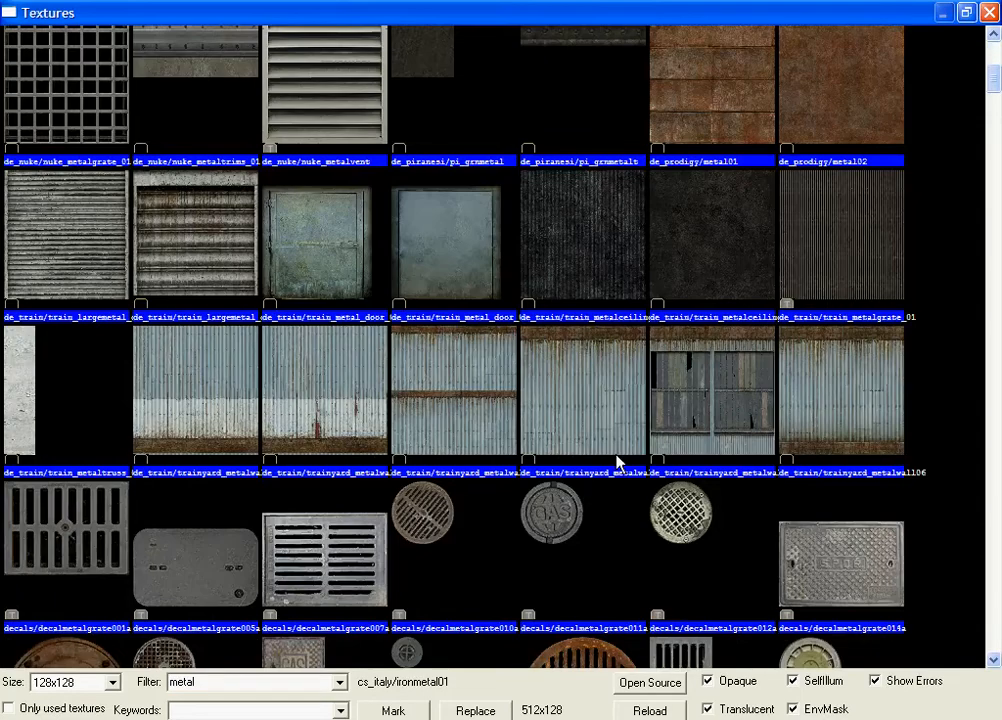
scroll(617, 460, up, 3)
click(722, 309)
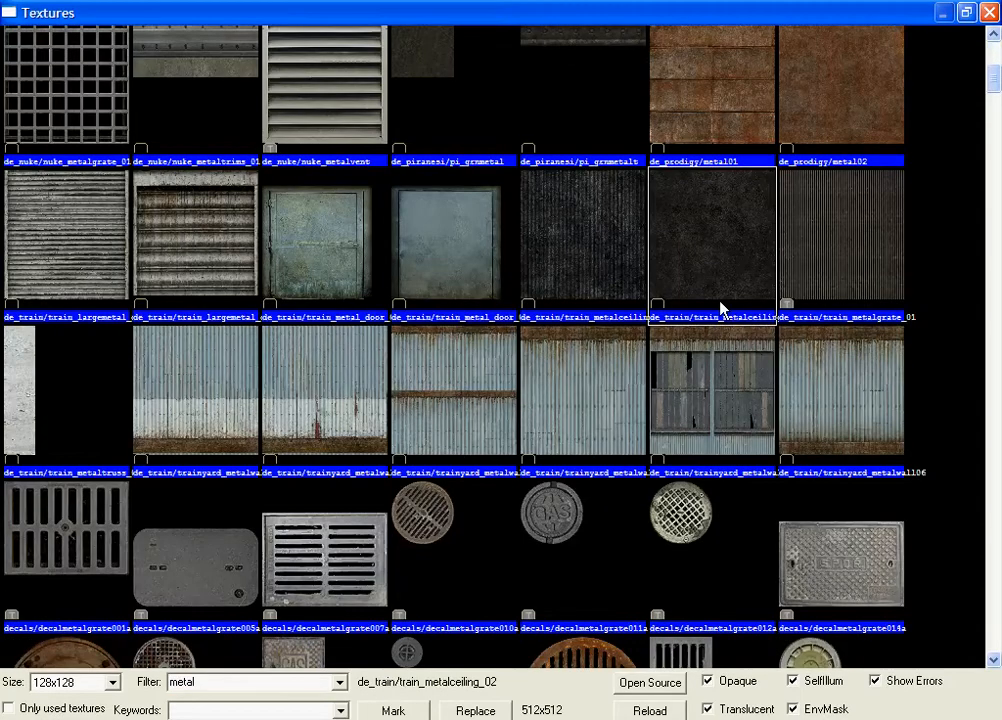
click(642, 461)
scroll(642, 461, down, 6)
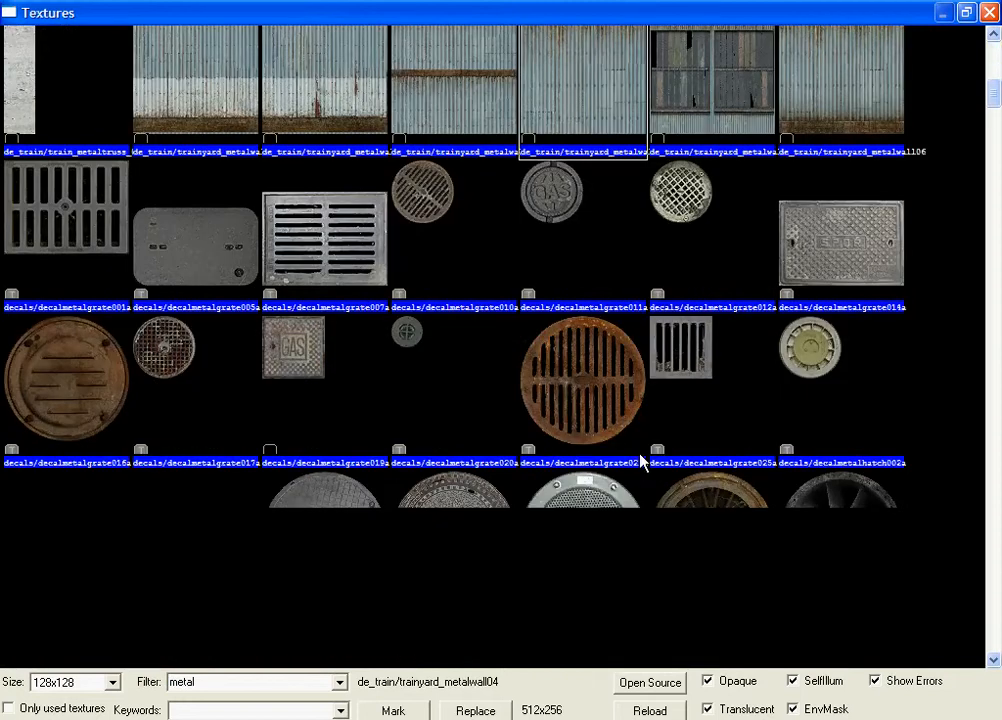
scroll(642, 463, down, 10)
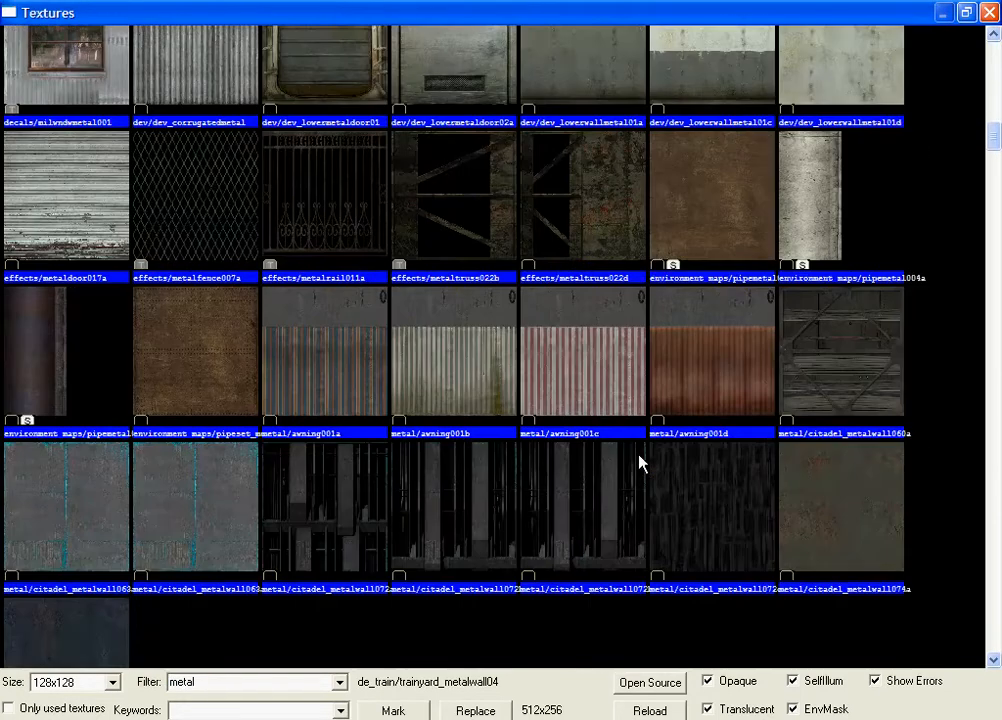
scroll(642, 463, down, 2)
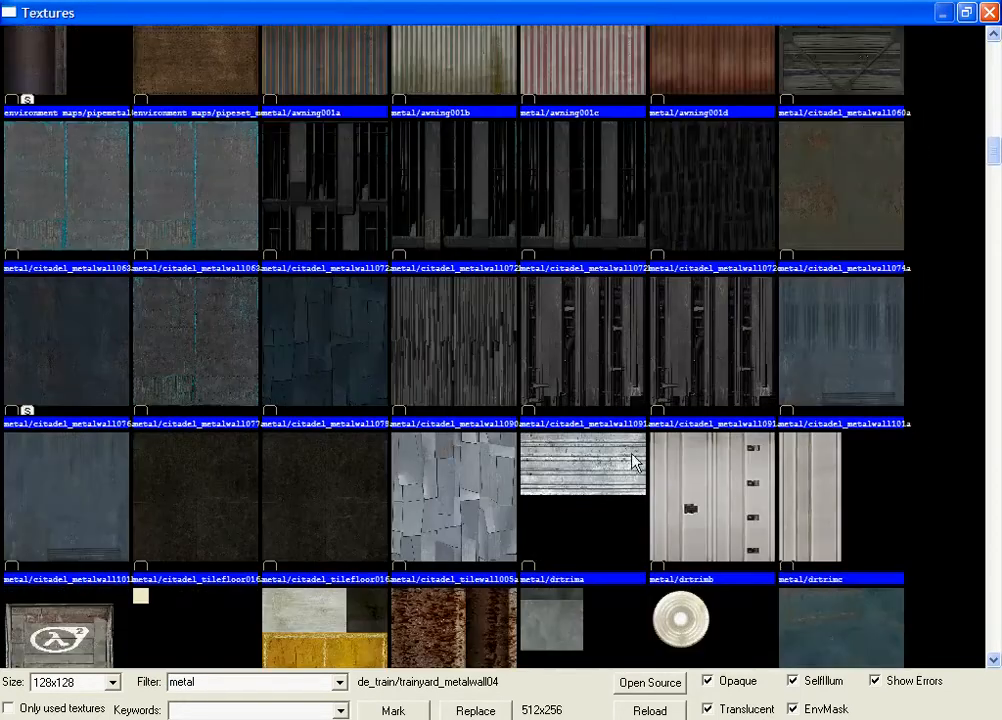
double_click(64, 354)
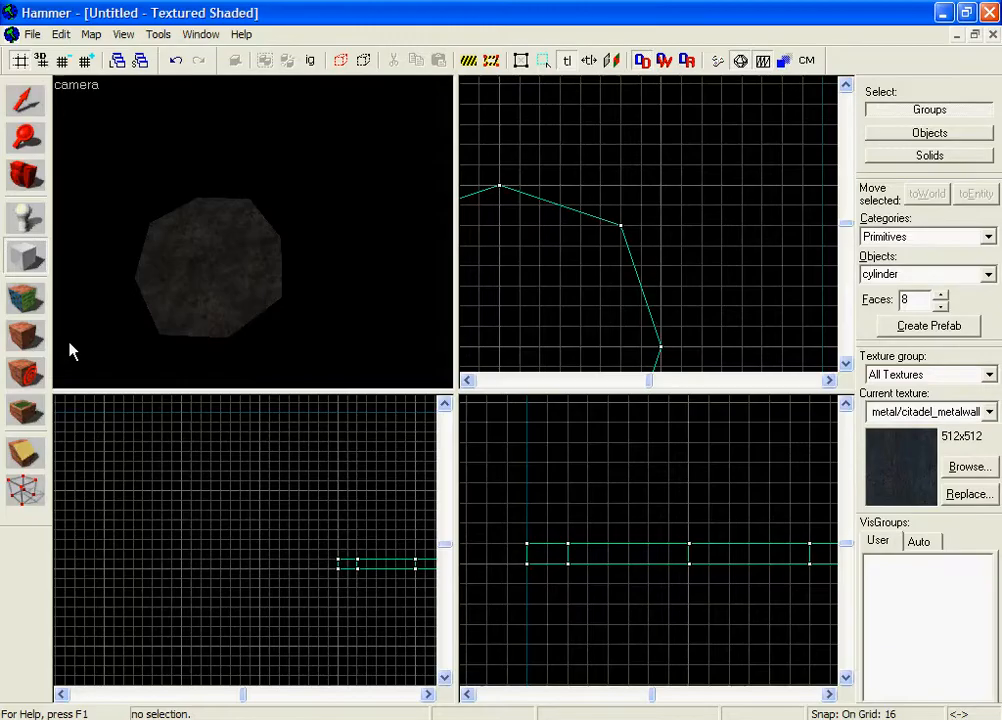
Draw a 96×48 cylinder footprint at the shaft edge, extend it 896 units tall, and create it.
click(38, 96)
click(26, 256)
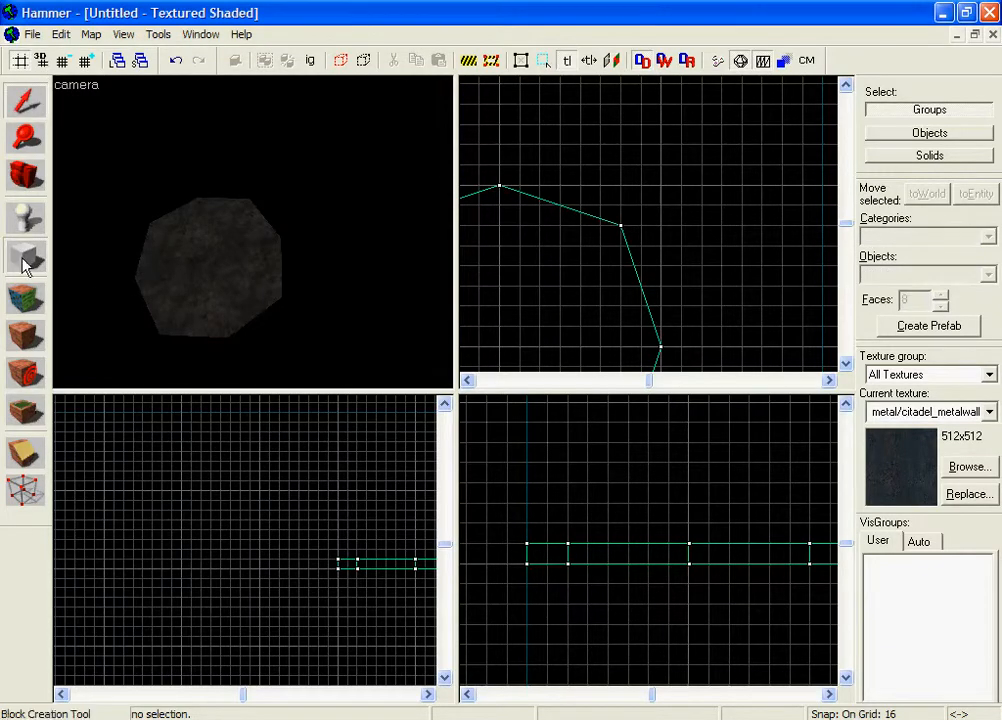
scroll(560, 206, up, 5)
drag(540, 188, 733, 262)
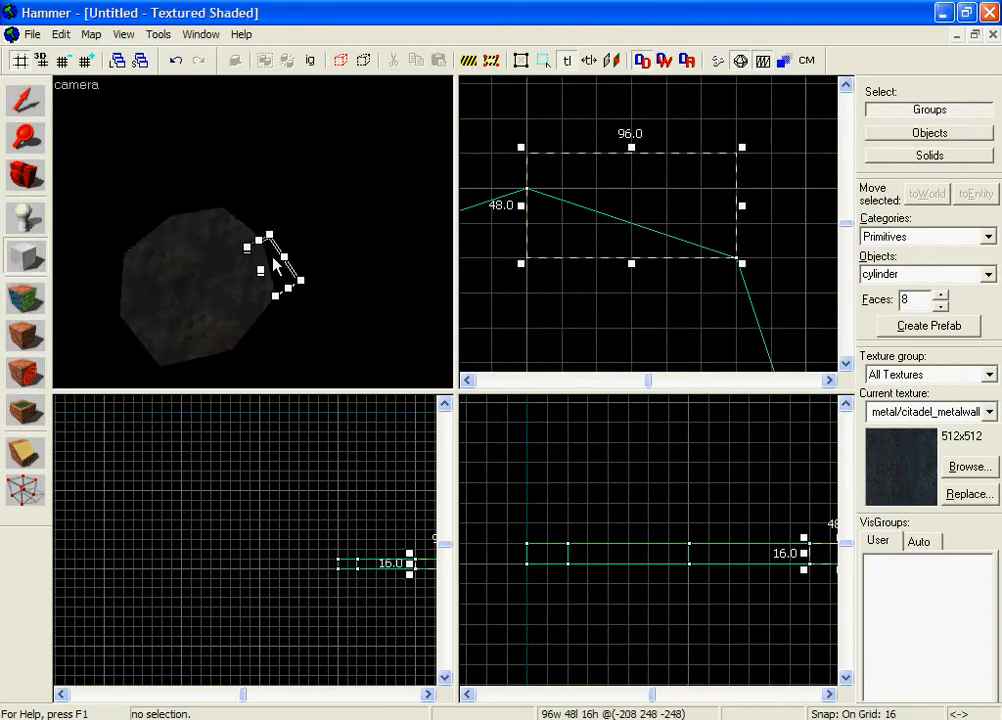
scroll(660, 593, down, 10)
drag(686, 577, 659, 429)
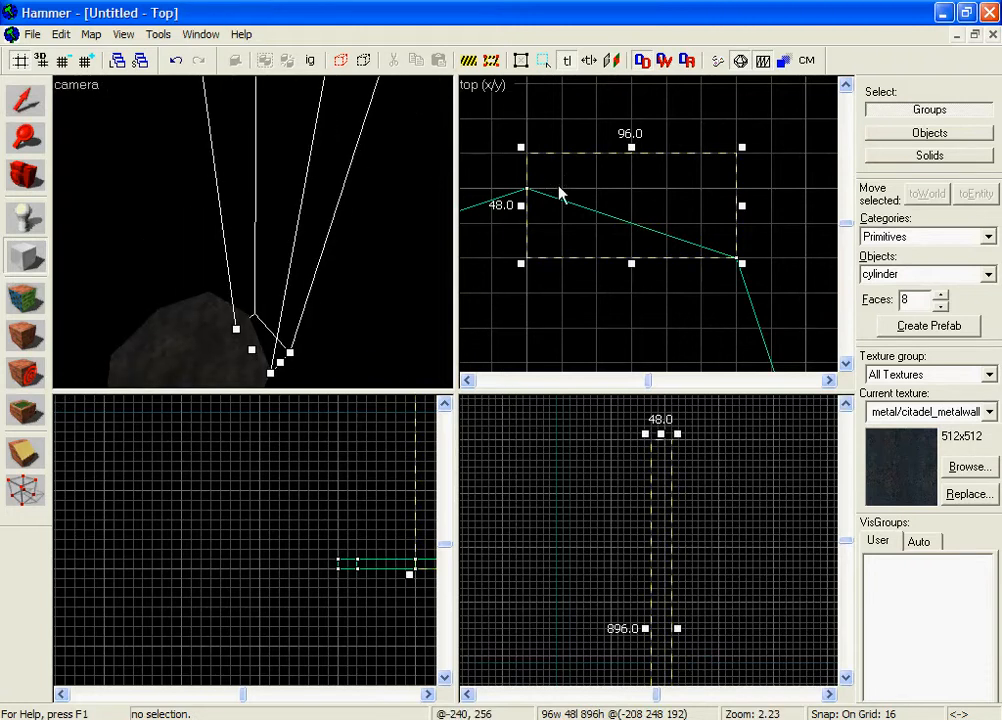
key(Return)
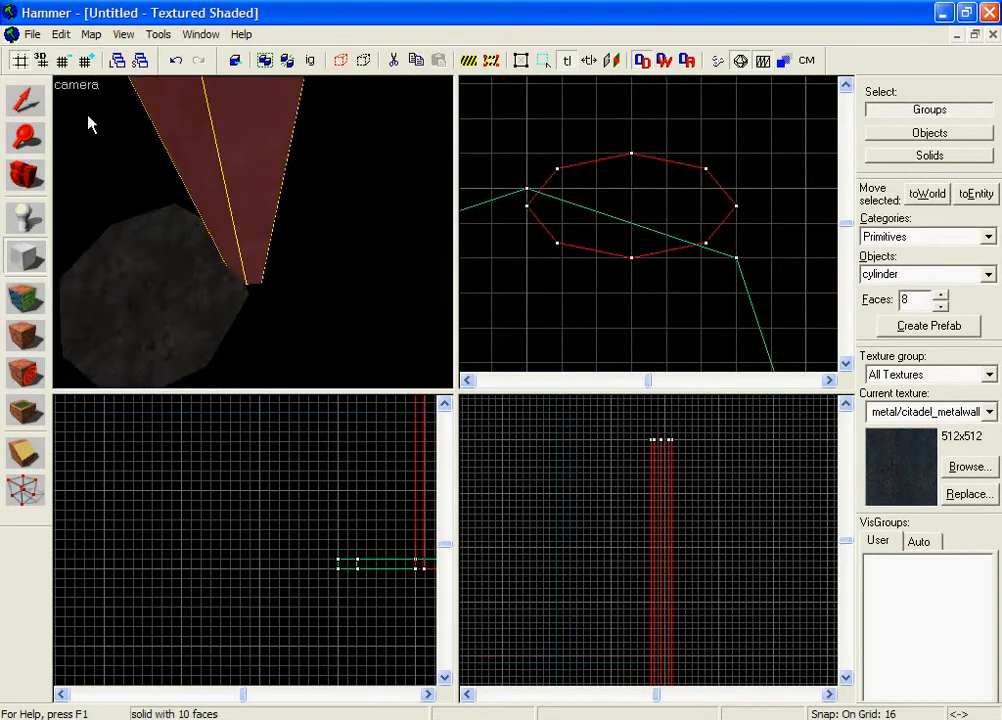
key(shift+s)
Delete the cylinder and create a 96×32 rectangular block at the shaft edge instead.
key(Delete)
click(25, 256)
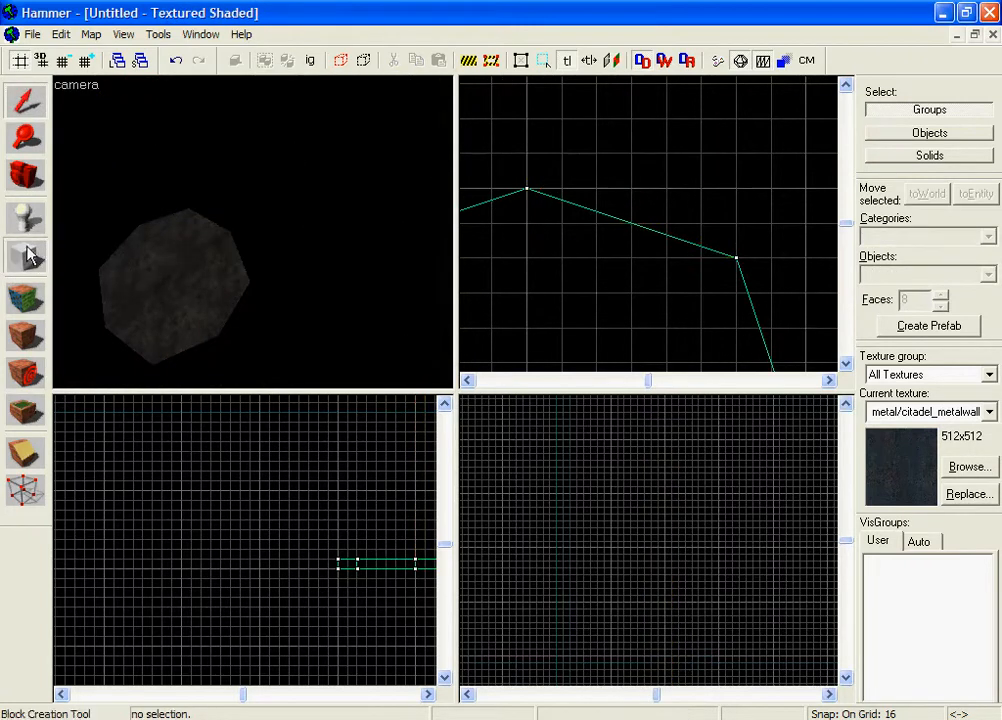
click(987, 277)
click(975, 304)
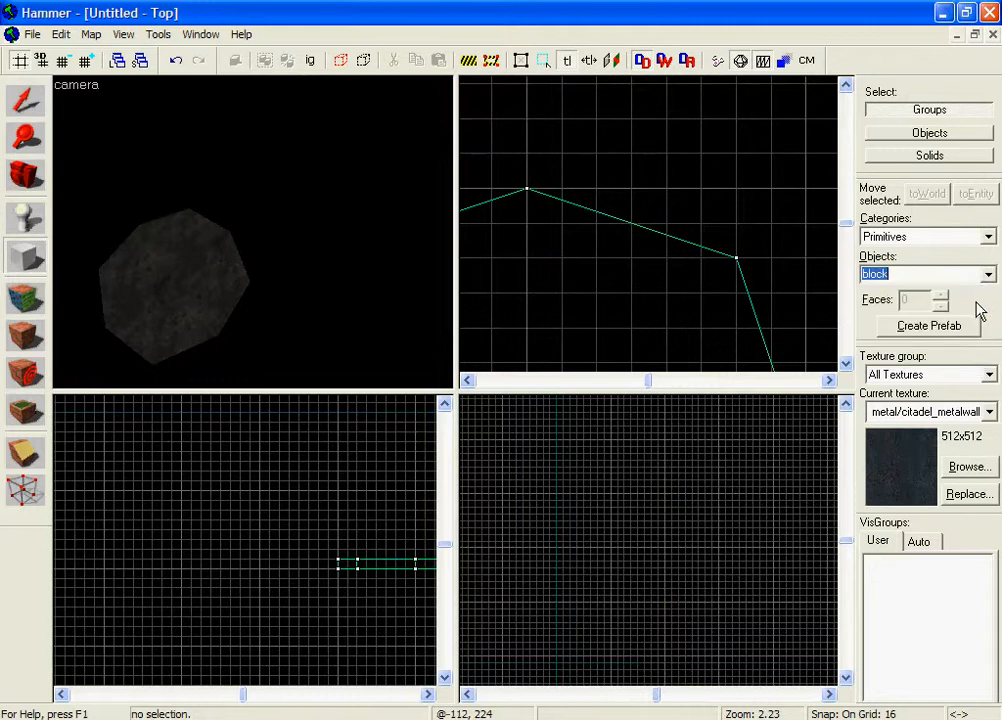
drag(527, 190, 745, 262)
key(Return)
Deepen the pillar block from 32 to 48 units and reselect it.
click(26, 97)
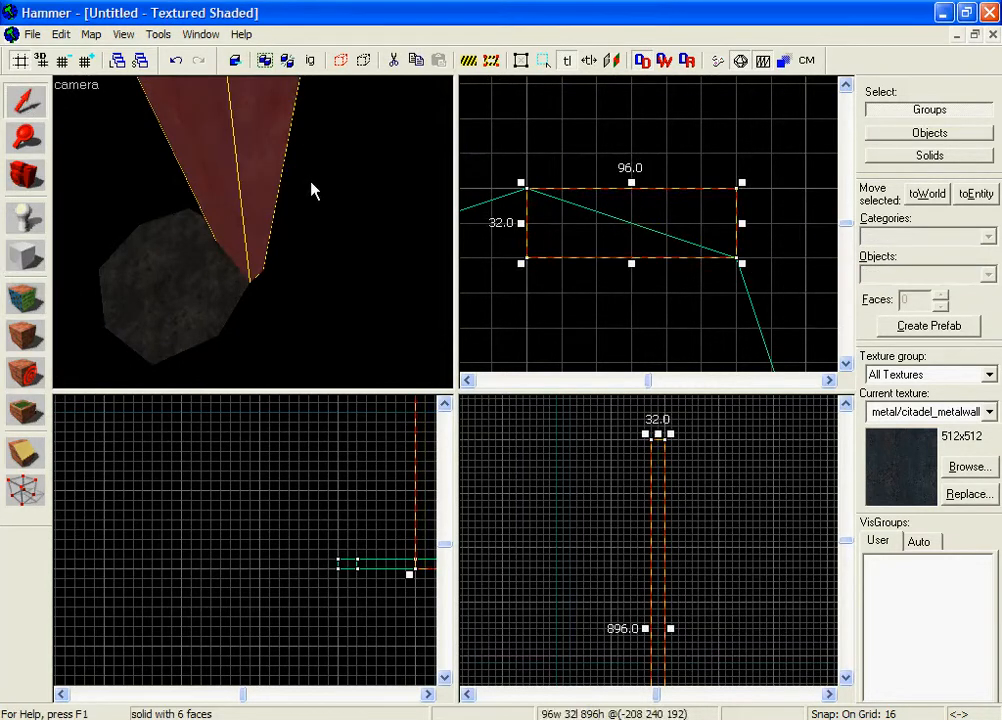
click(312, 186)
key(z)
key(w)
key(s)
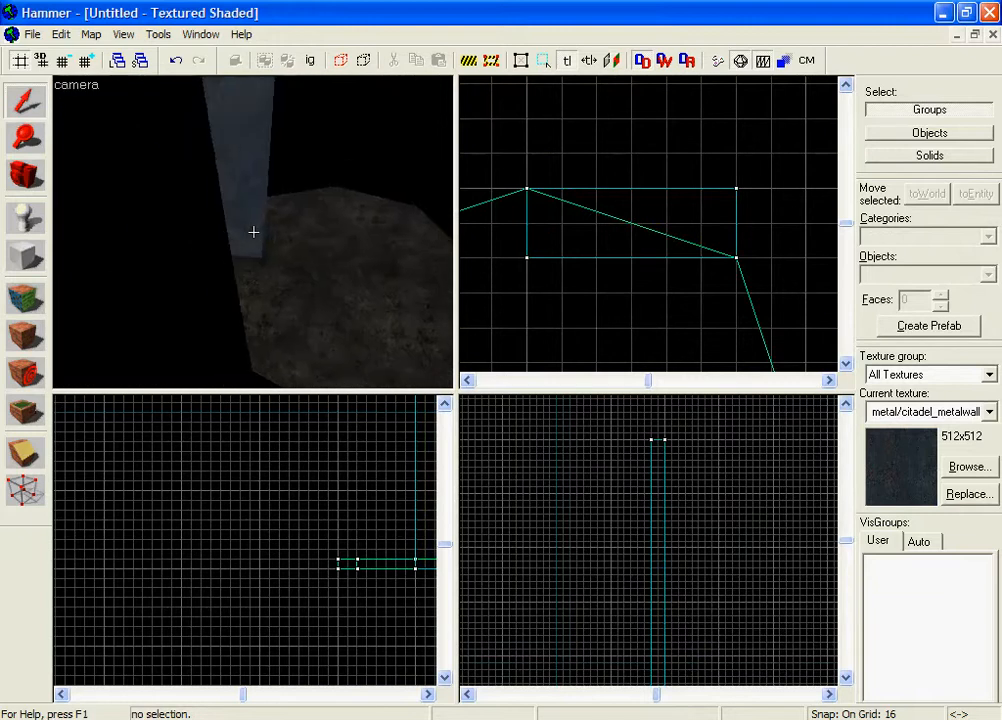
click(228, 244)
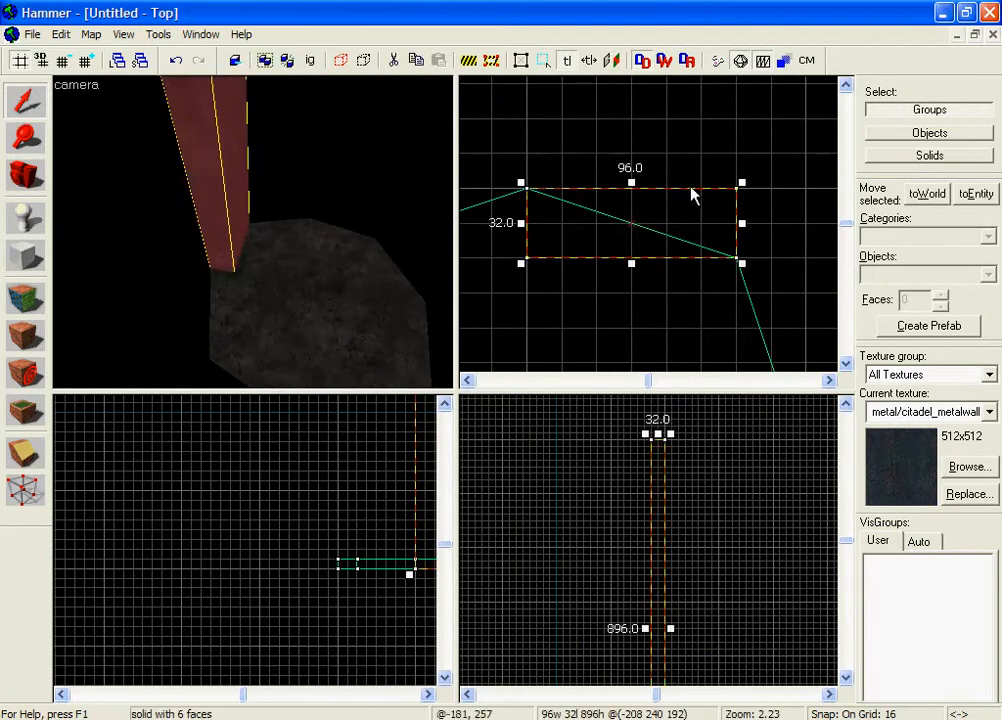
drag(631, 182, 634, 152)
click(403, 212)
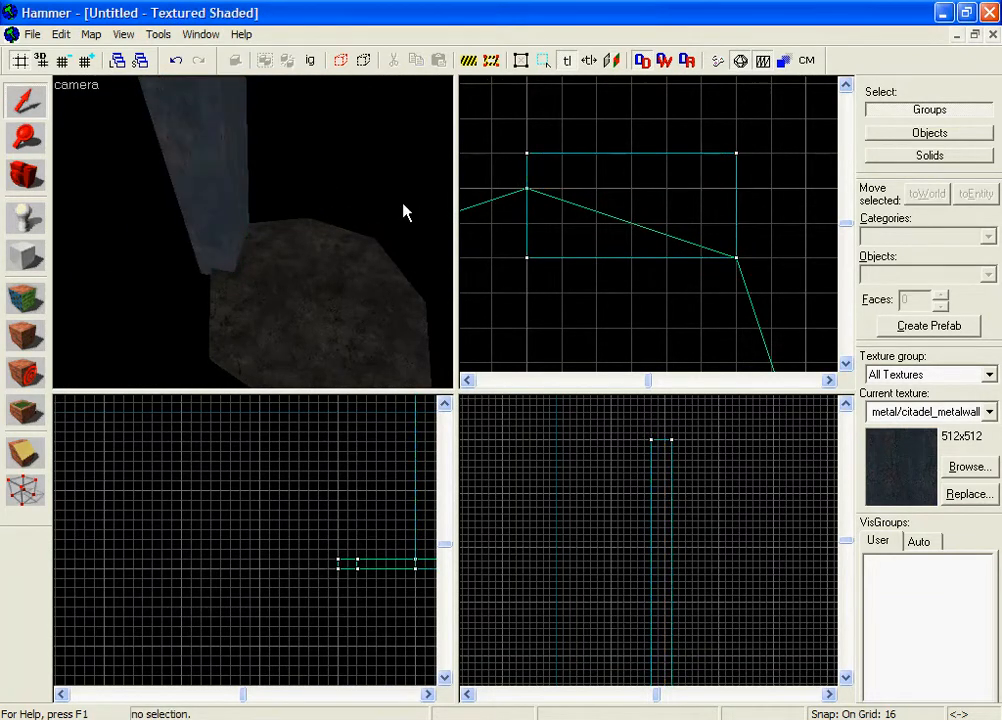
key(z)
key(z)
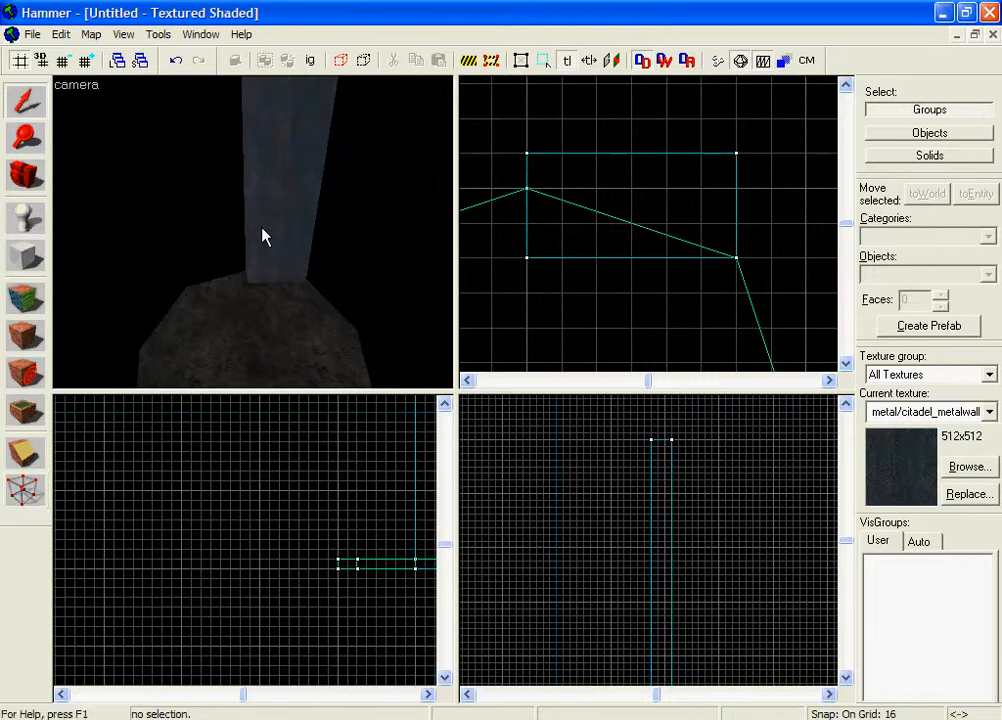
click(300, 222)
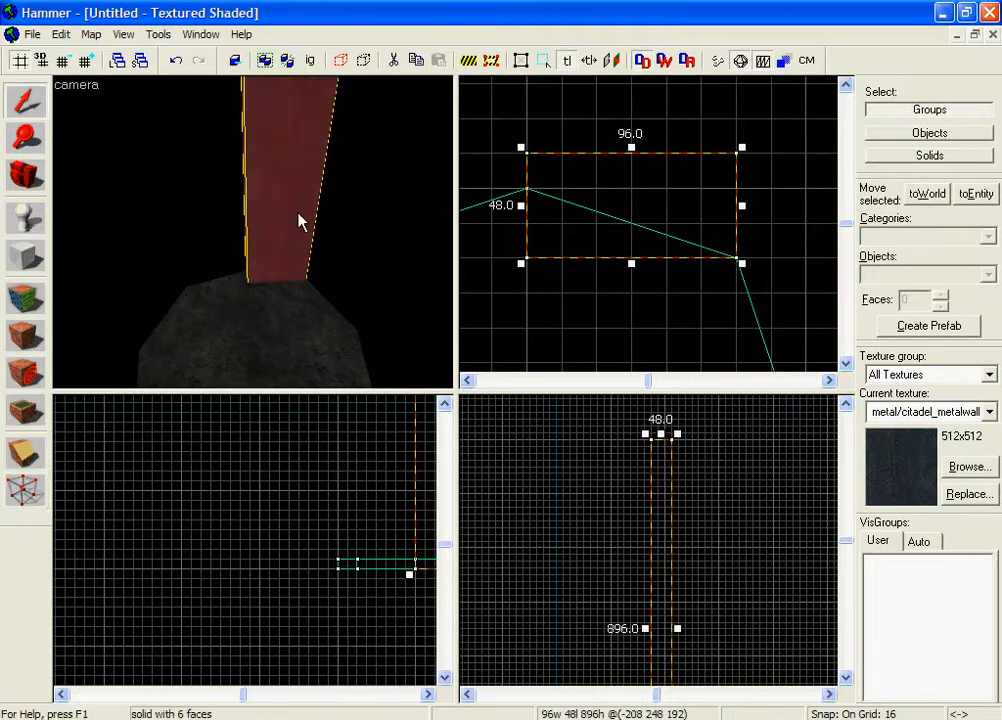
click(27, 490)
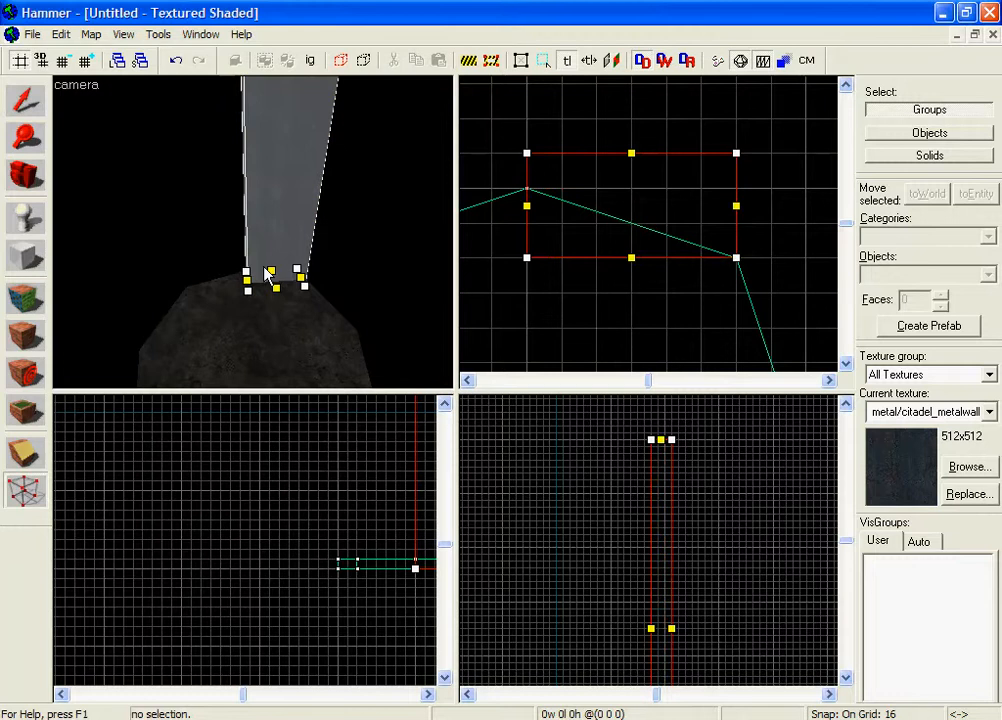
Move the pillar's lower-left vertex up onto the angled wall line.
key(z)
key(z)
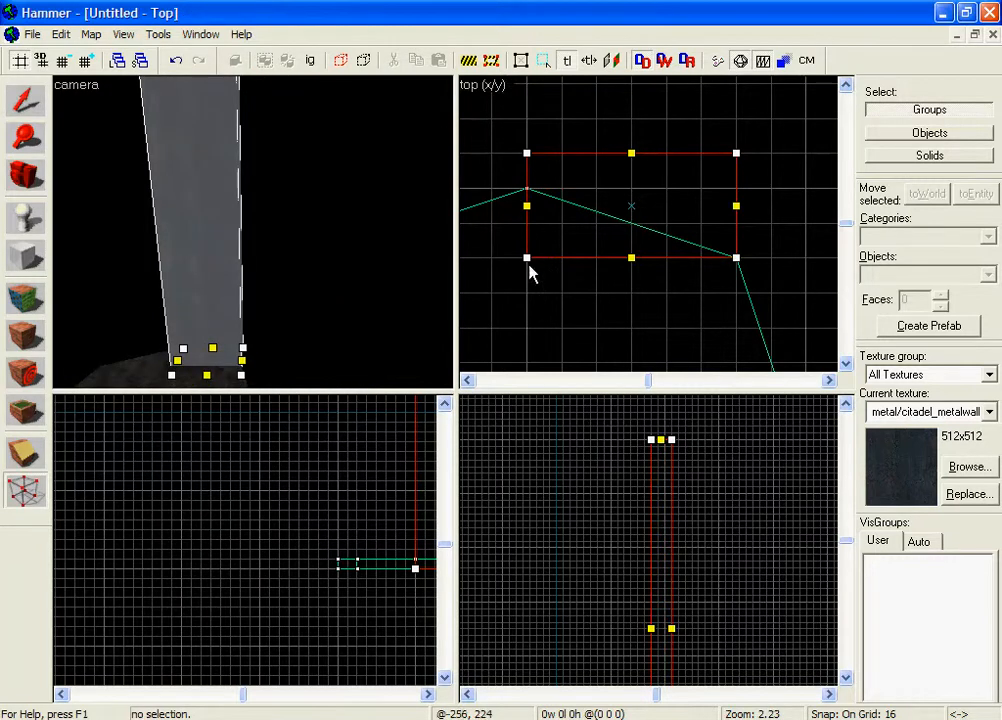
click(527, 258)
key(z)
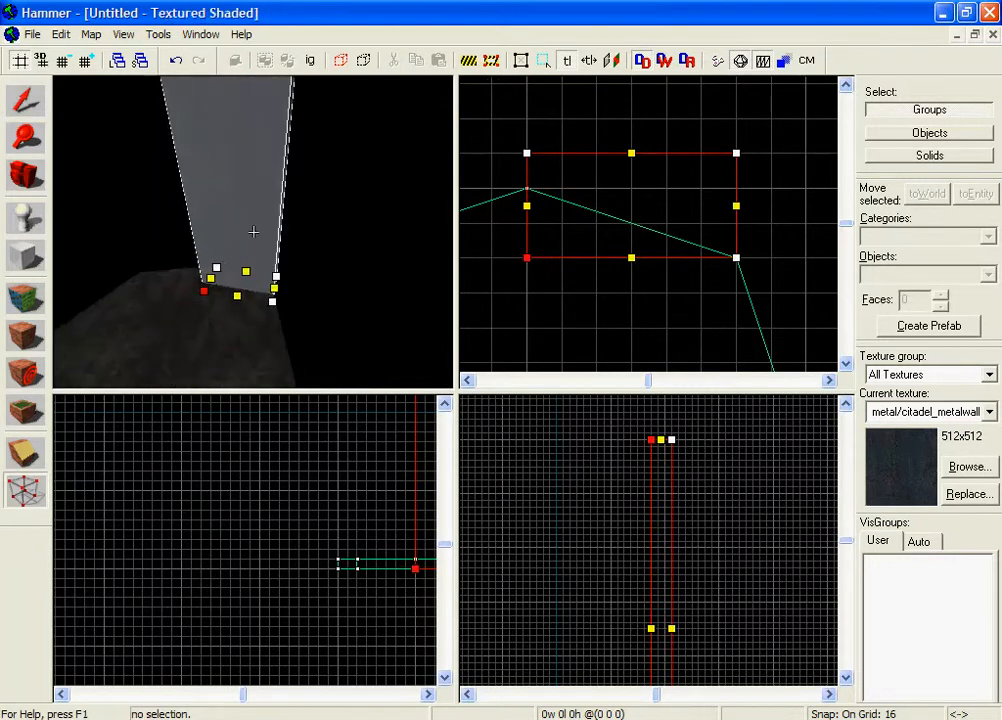
key(z)
key(z)
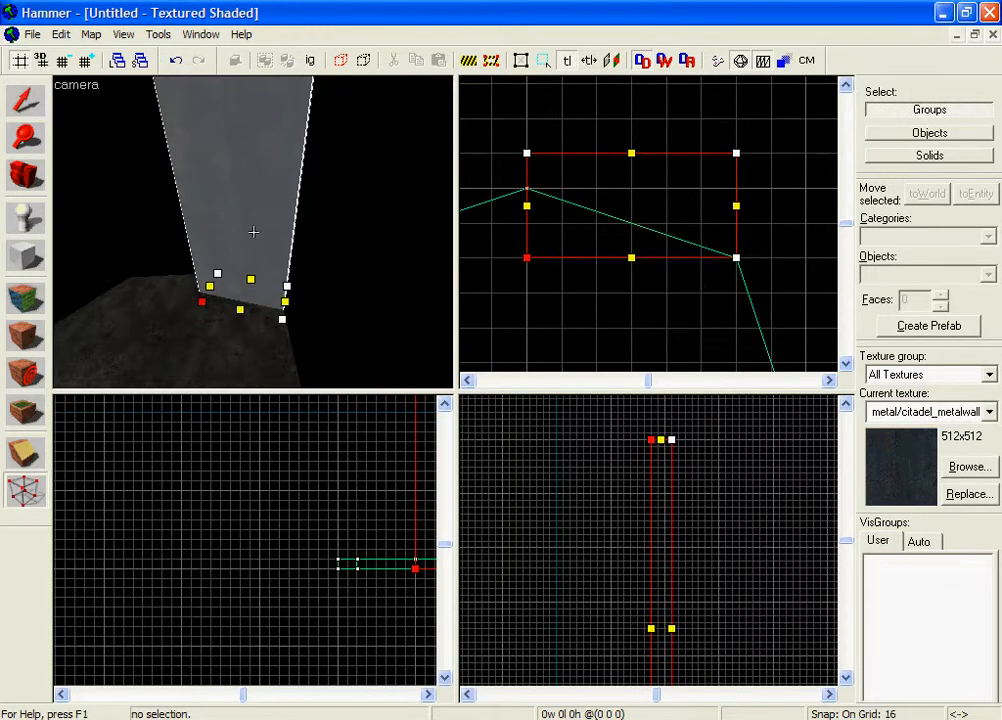
key(z)
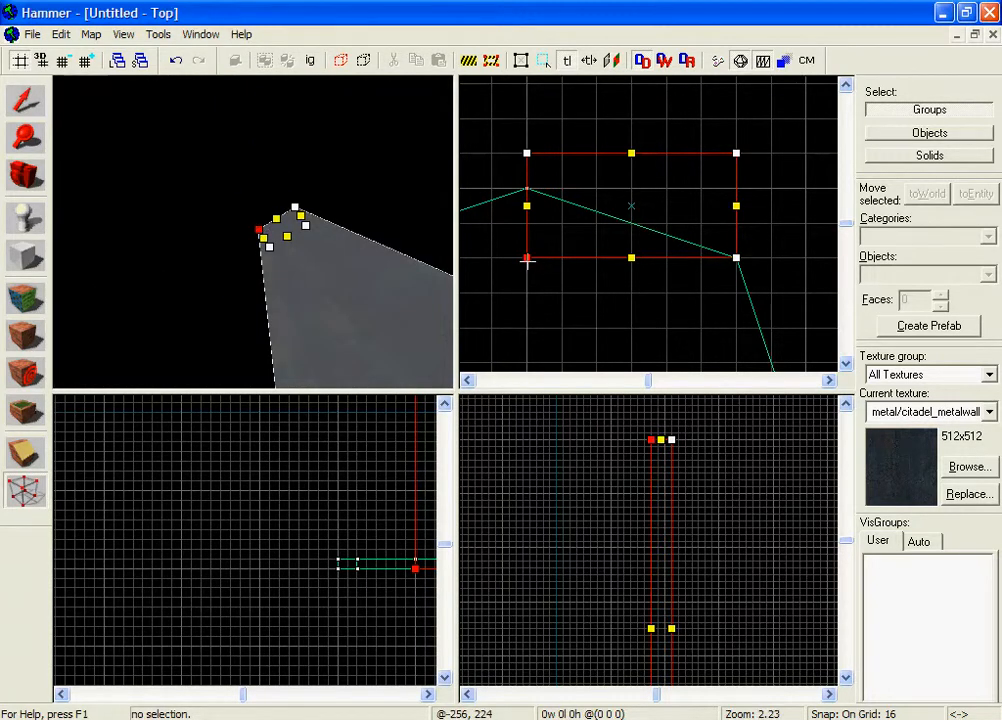
drag(527, 260, 517, 201)
Drag the top-right vertex down to the wall edge, then reselect the slanted pillar.
key(z)
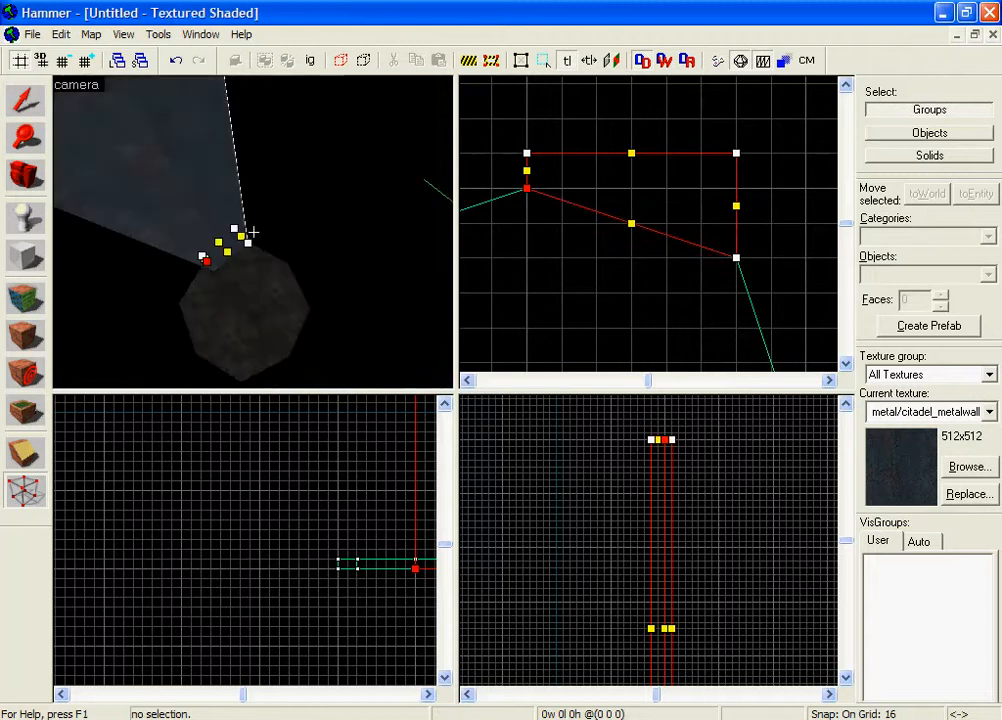
key(z)
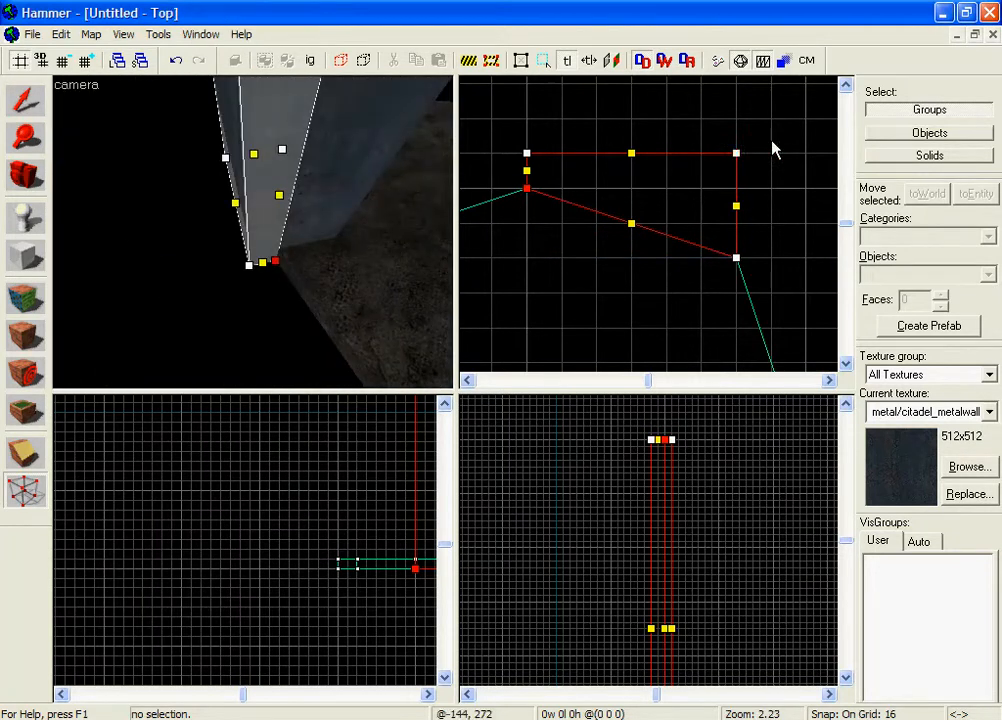
drag(736, 153, 736, 222)
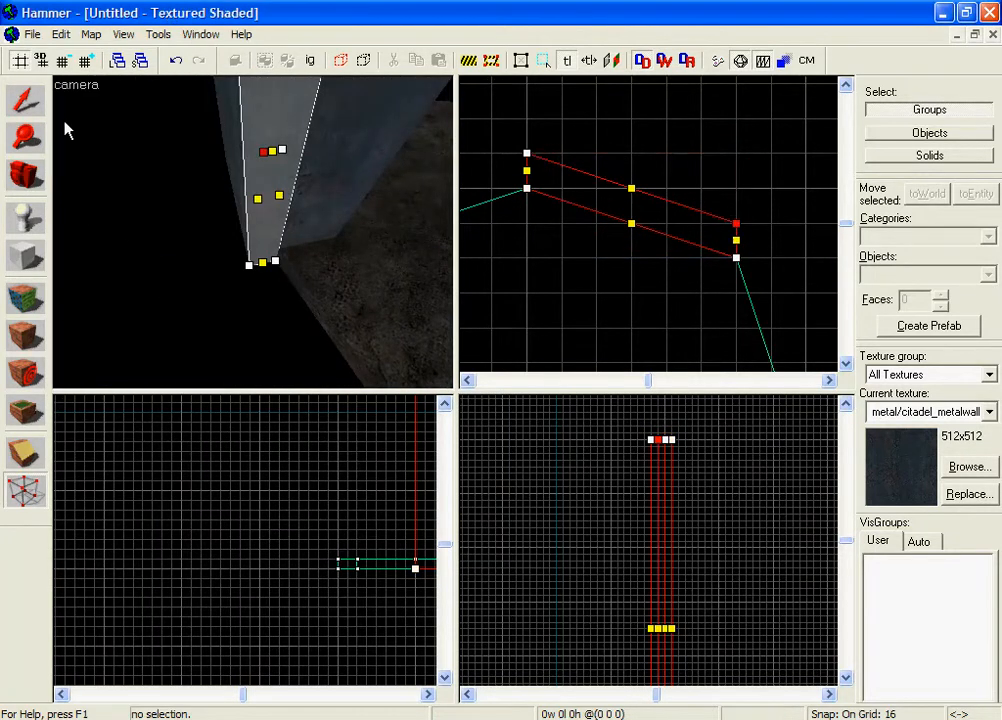
key(shift+s)
click(146, 162)
key(z)
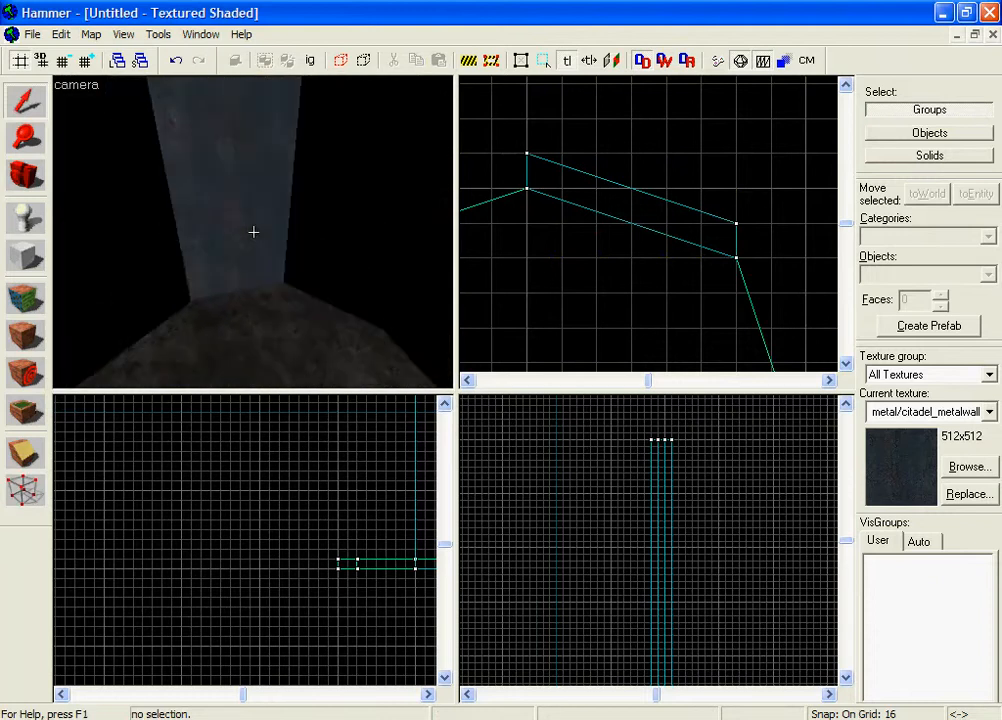
key(z)
click(266, 229)
Create a new 48 by 112 block at the shaft wall.
click(736, 485)
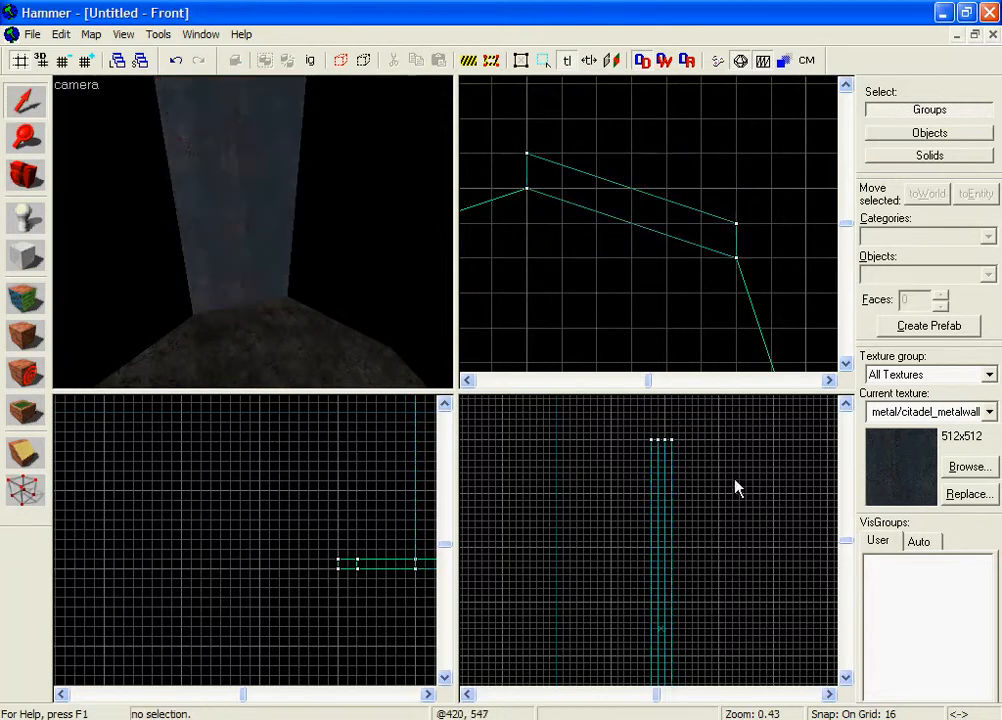
scroll(254, 232, down, 3)
key(z)
click(264, 224)
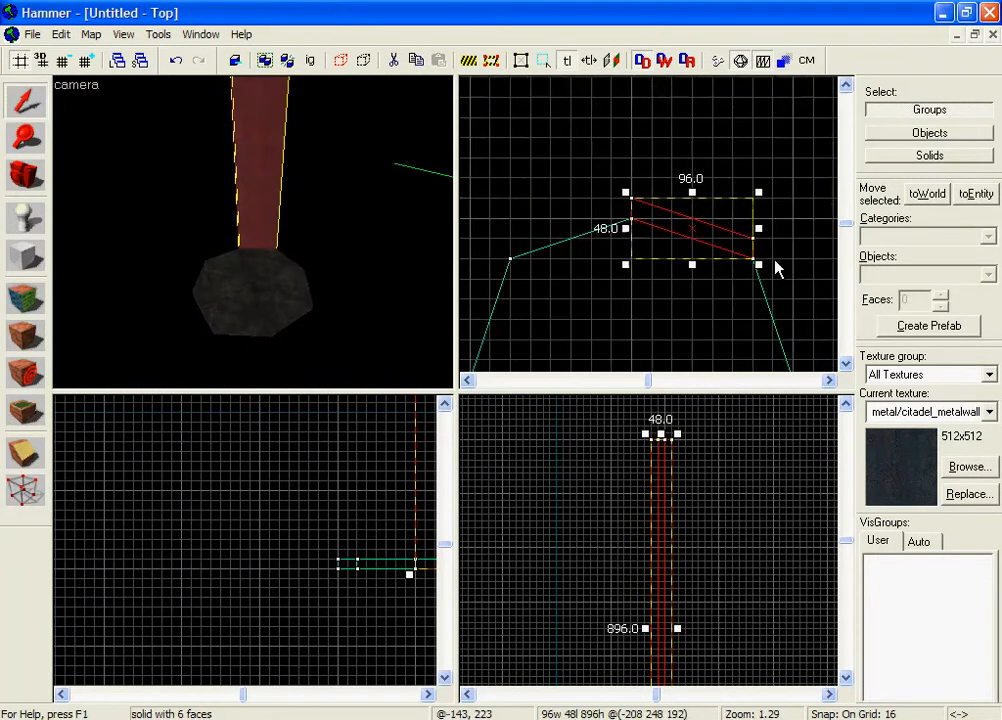
scroll(772, 275, down, 4)
scroll(770, 283, up, 3)
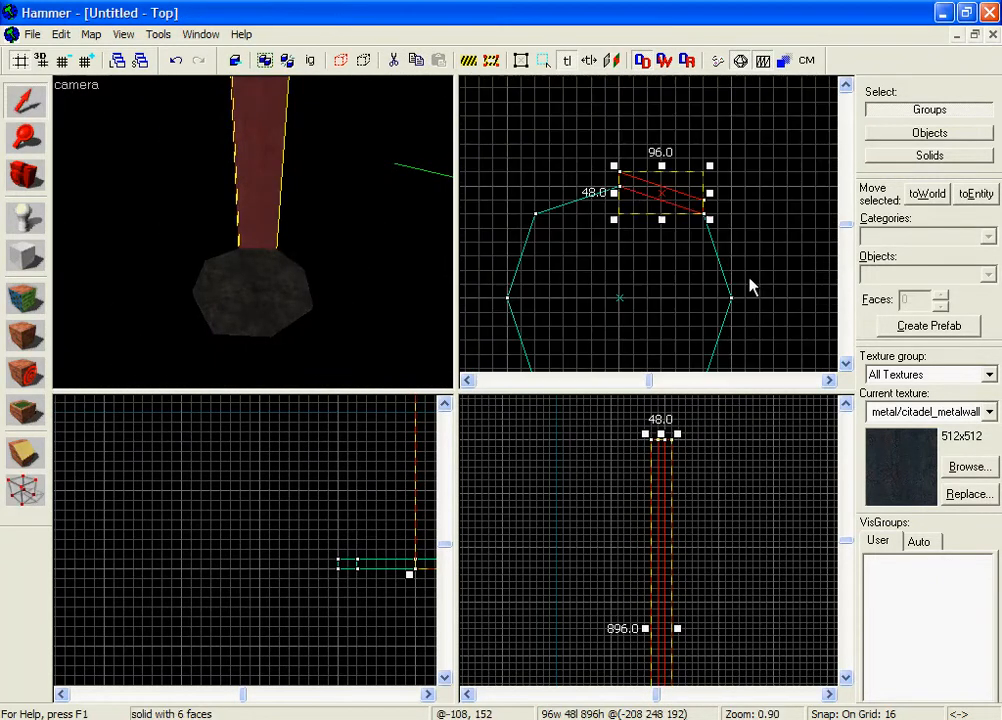
click(26, 257)
drag(723, 250, 548, 208)
scroll(505, 205, up, 2)
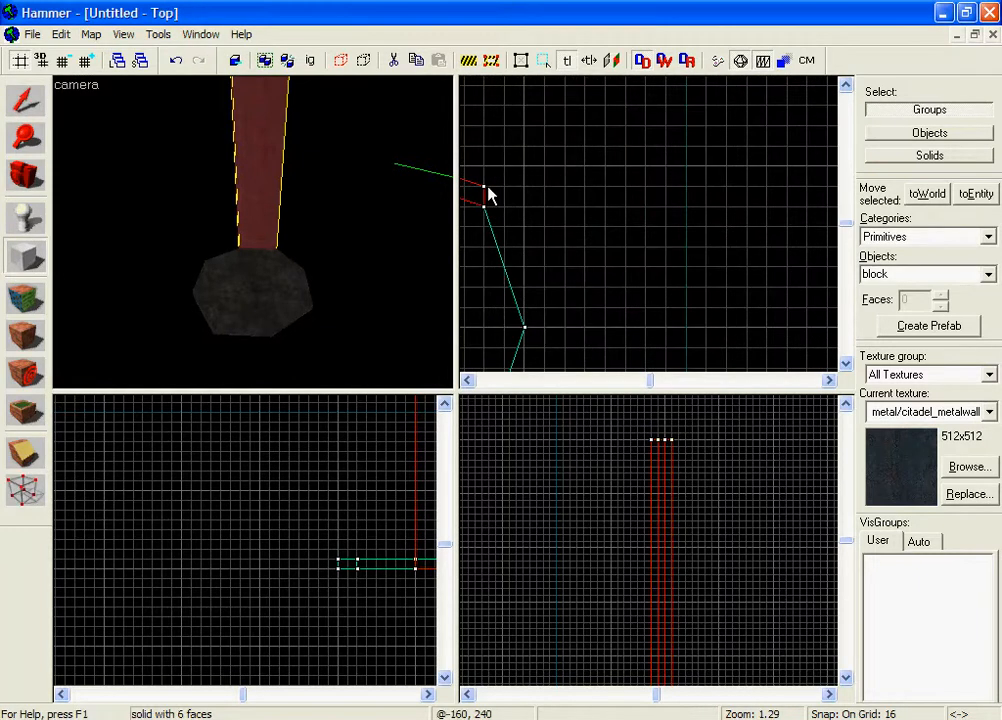
drag(480, 183, 550, 333)
key(Return)
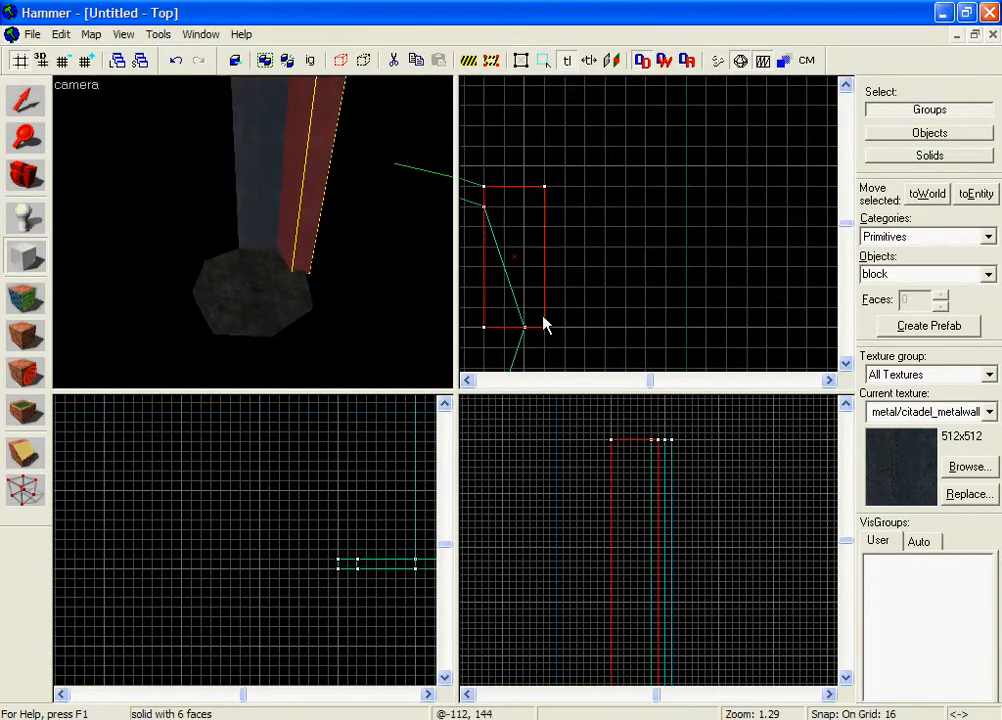
Drag the new block's corners onto the octagon's angled edge so it slants along it.
click(26, 490)
scroll(553, 331, up, 4)
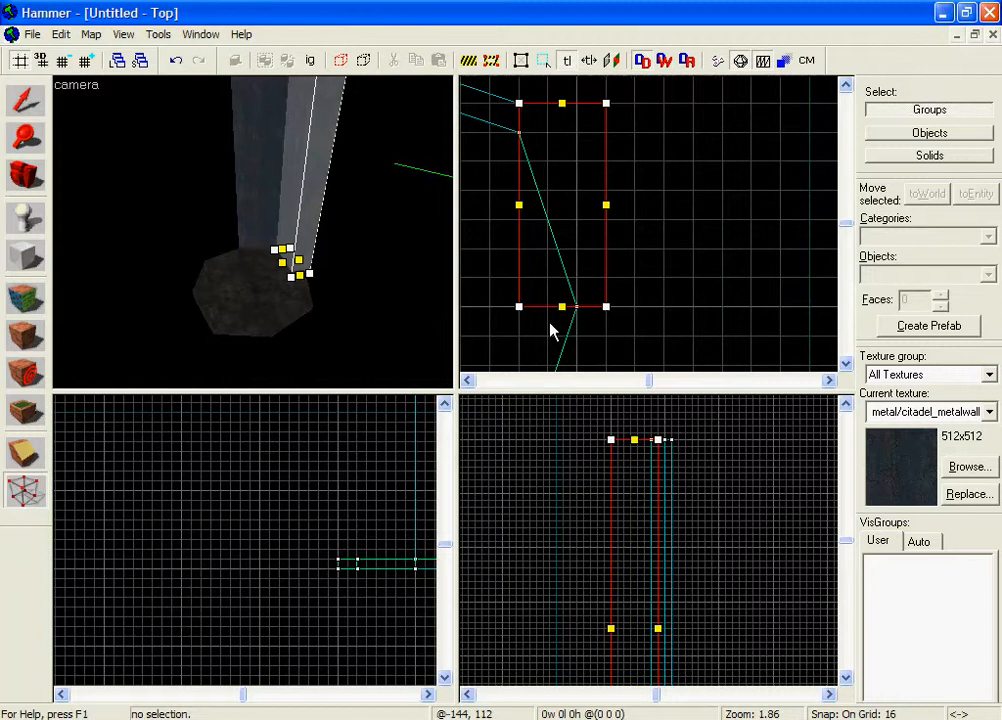
drag(508, 298, 590, 299)
scroll(588, 298, down, 4)
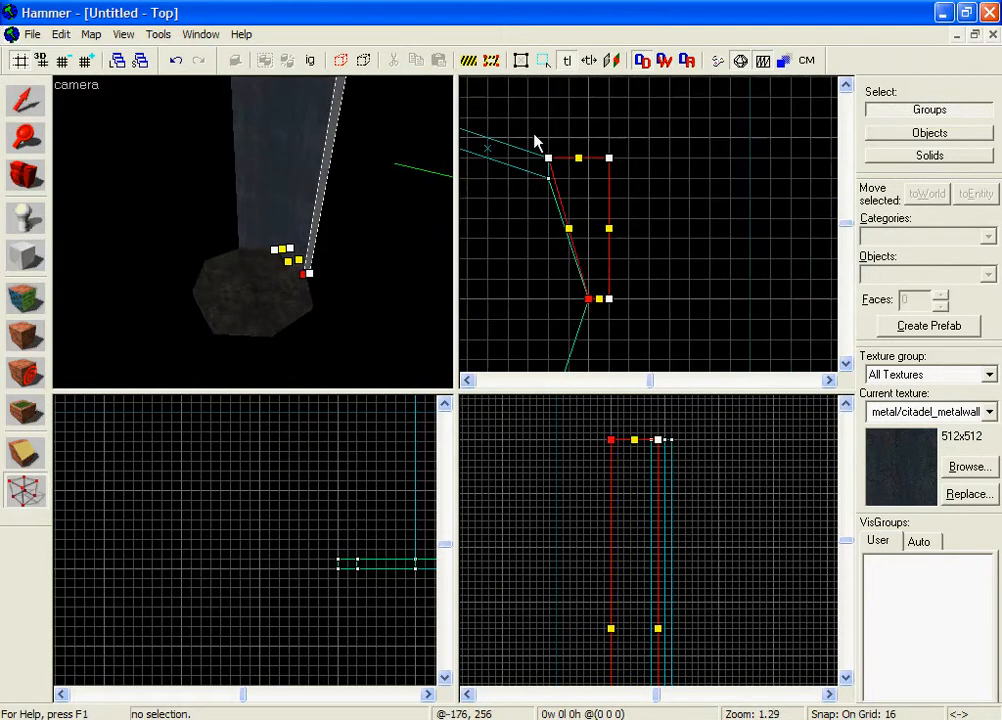
scroll(537, 141, up, 4)
drag(549, 215, 541, 242)
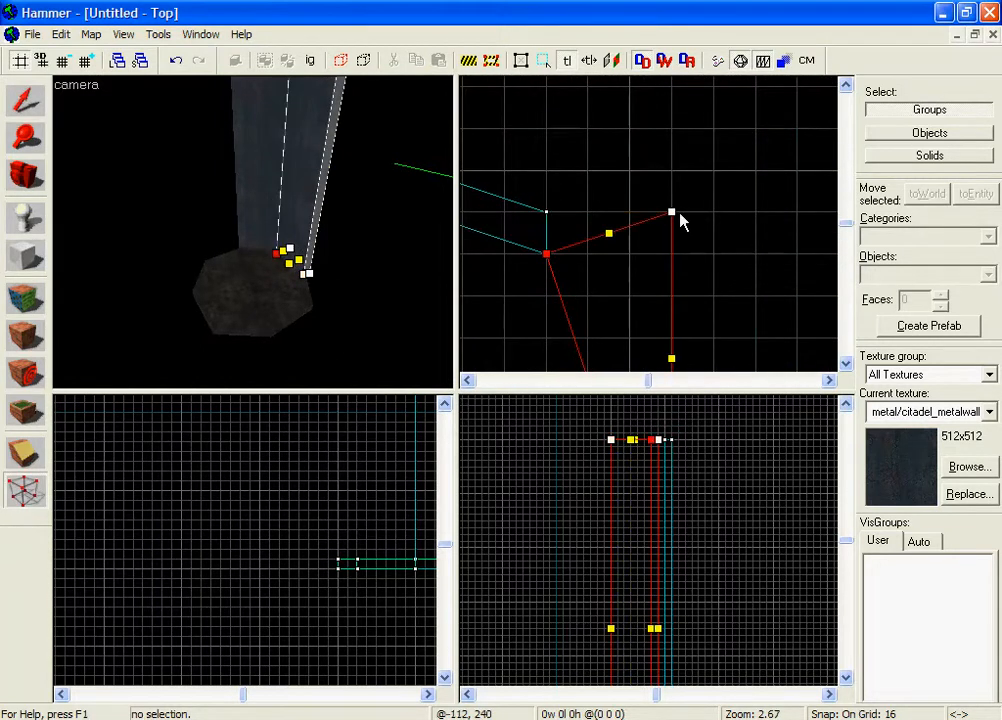
mouse_move(680, 222)
mouse_down()
mouse_move(635, 212)
mouse_move(559, 217)
mouse_up()
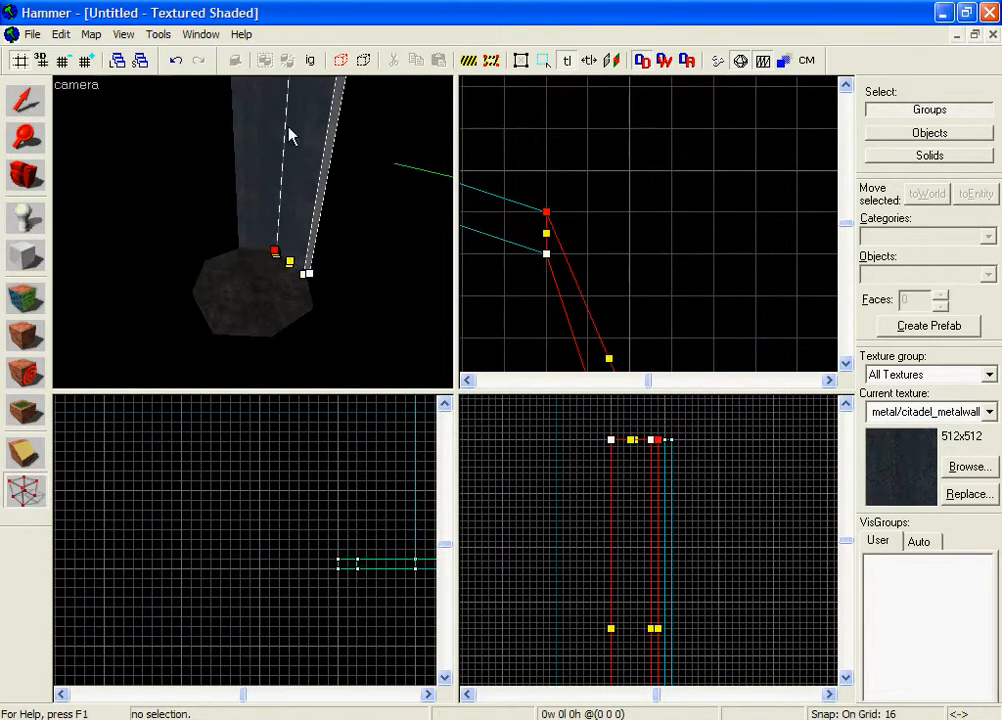
click(27, 100)
Move the neighbouring wall solid's corner onto the octagon's edge, then clear the selection.
key(Escape)
scroll(697, 246, down, 1)
middle_drag(698, 248, 671, 121)
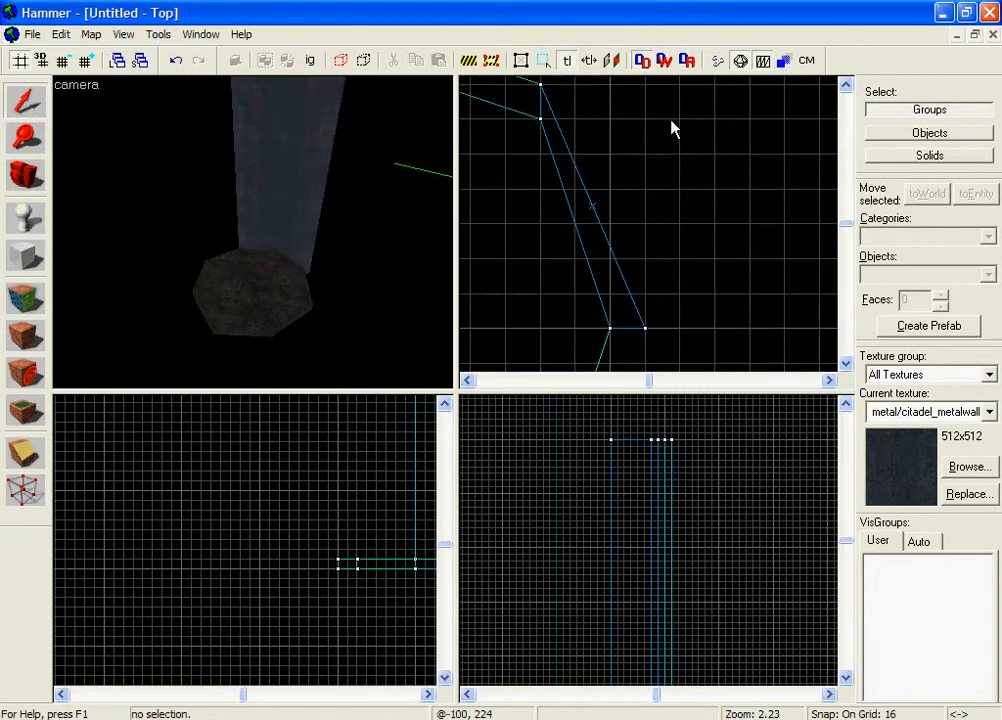
scroll(655, 159, up, 2)
click(558, 151)
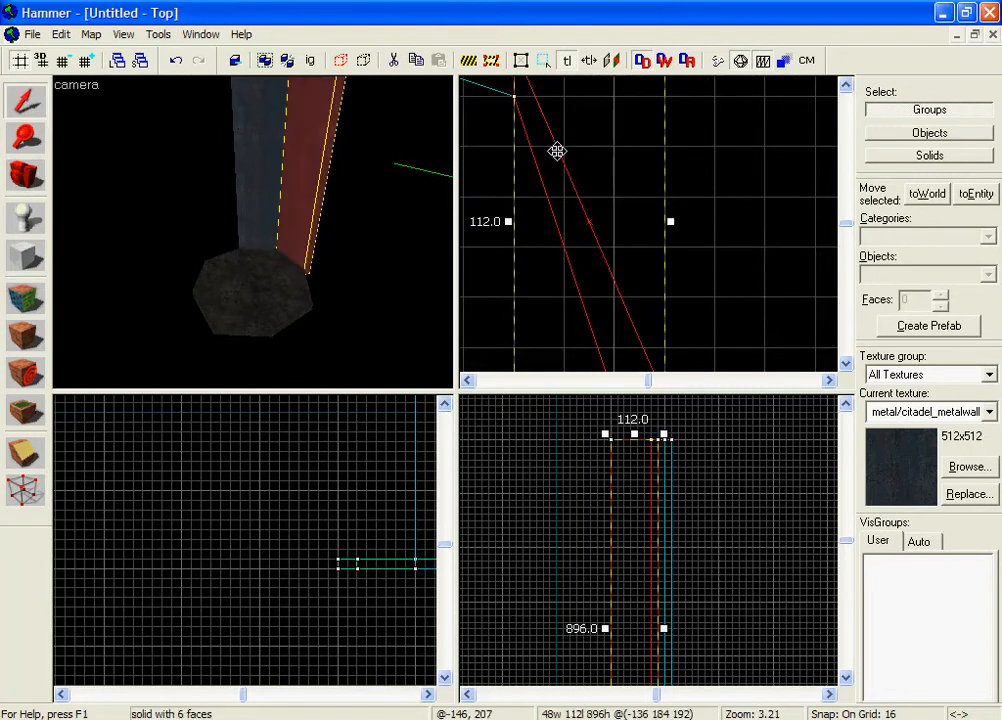
click(16, 488)
key(Up)
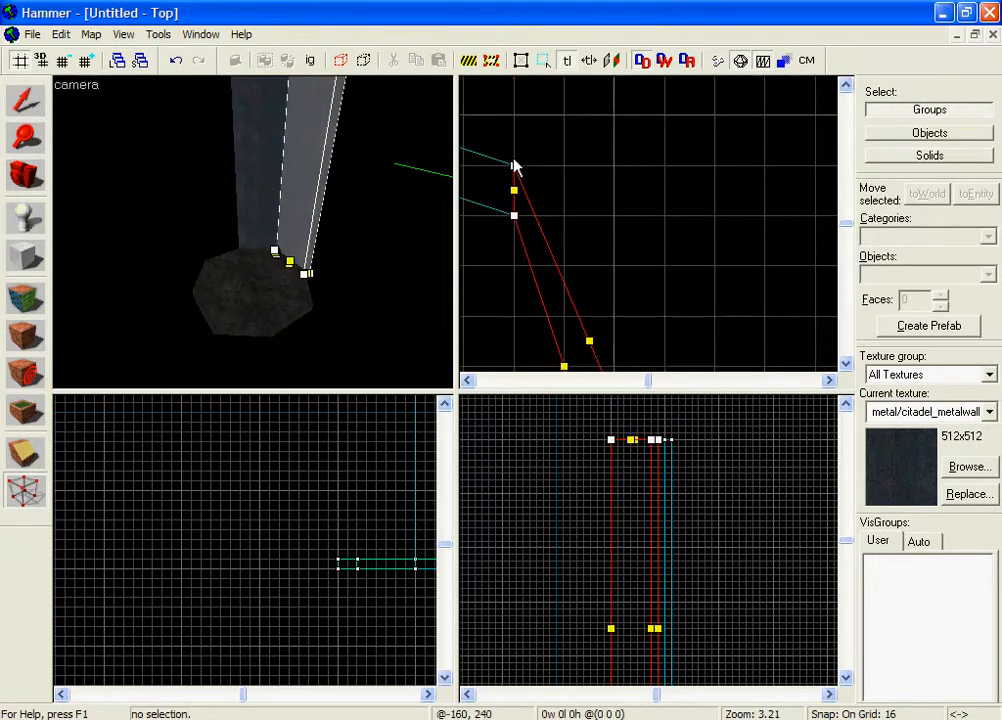
drag(514, 162, 551, 195)
click(516, 172)
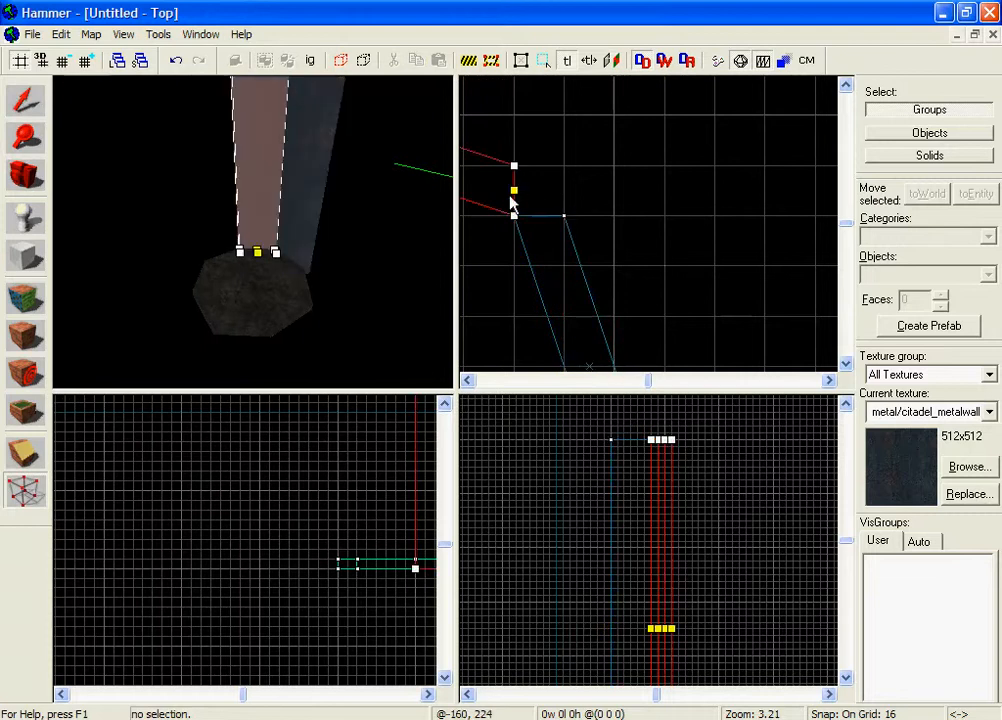
click(20, 108)
click(168, 161)
Create a 96 by 48 block at the octagon's top-left edge.
key(z)
key(w)
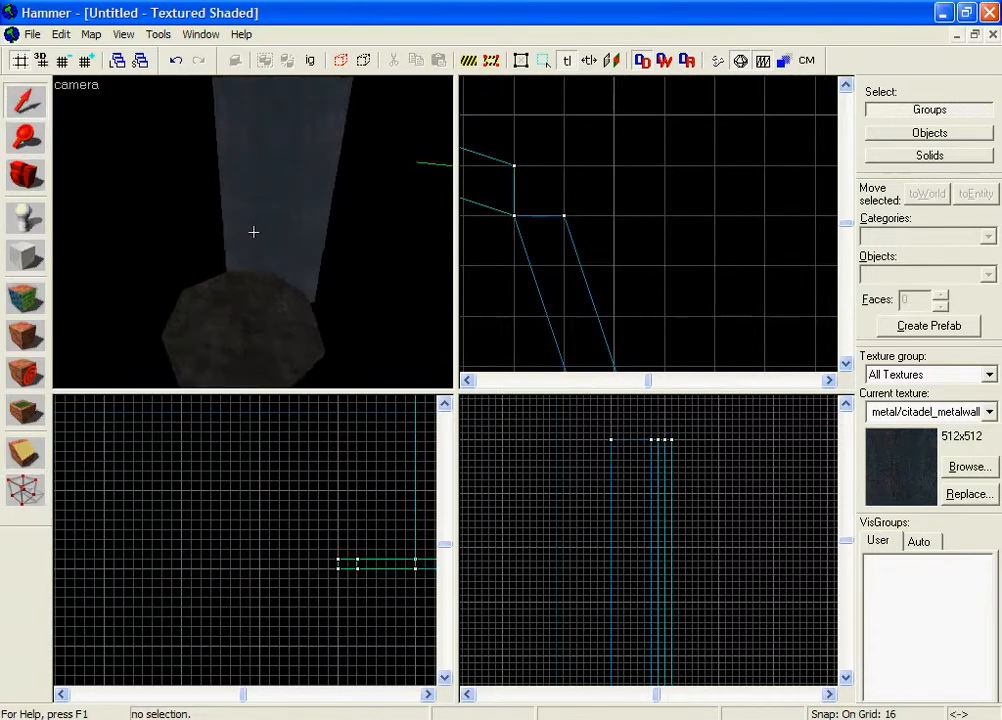
key(z)
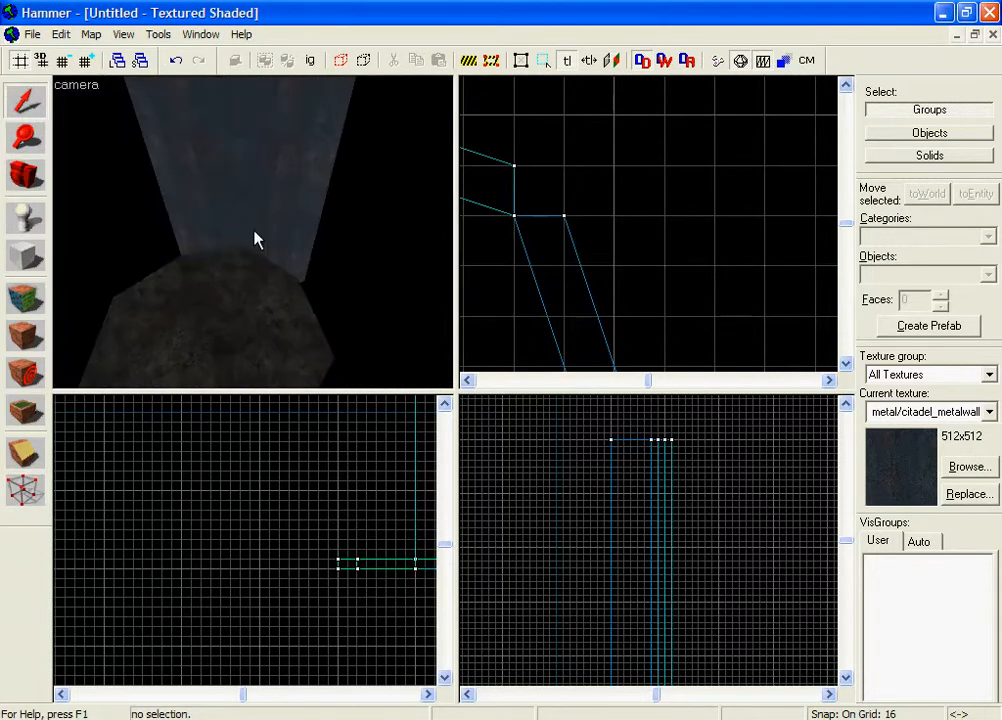
scroll(530, 204, down, 6)
scroll(640, 190, up, 2)
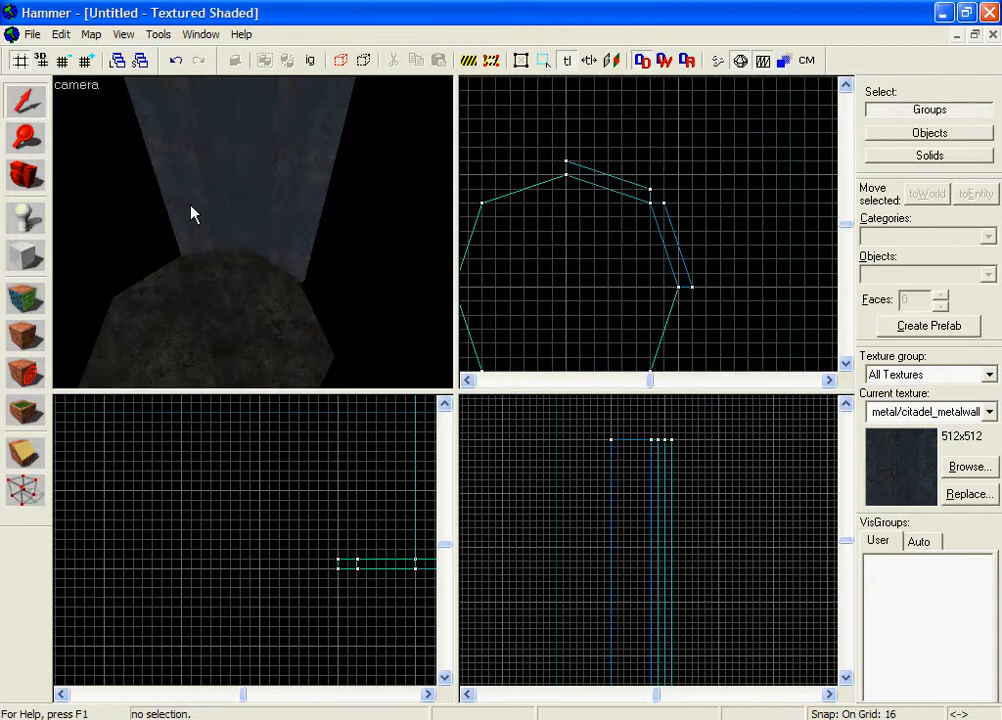
click(192, 215)
click(25, 256)
drag(563, 168, 505, 208)
right_click(563, 183)
click(563, 183)
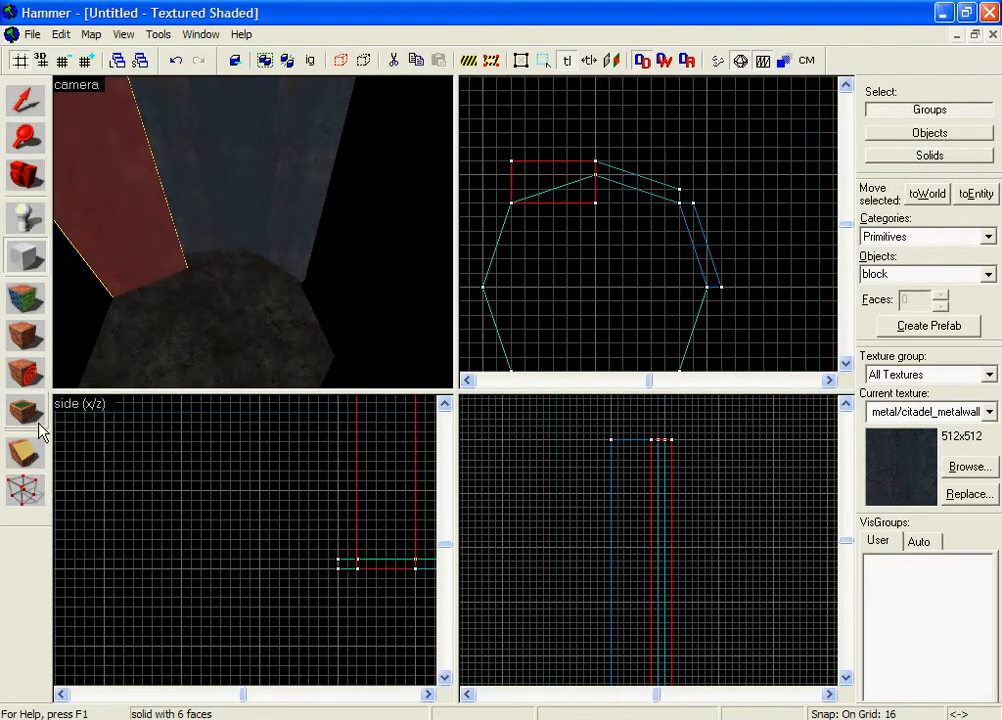
Drag two corners onto the angled edge to slant it, then outline a 48 by 96 block on the left.
click(25, 488)
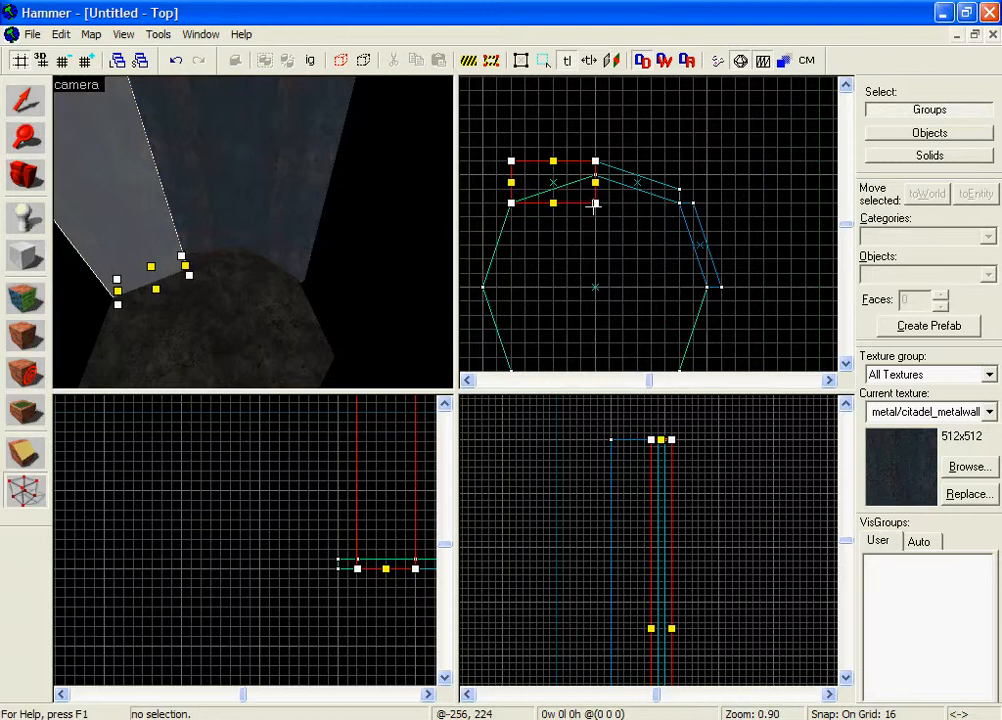
drag(595, 204, 592, 178)
drag(510, 160, 510, 188)
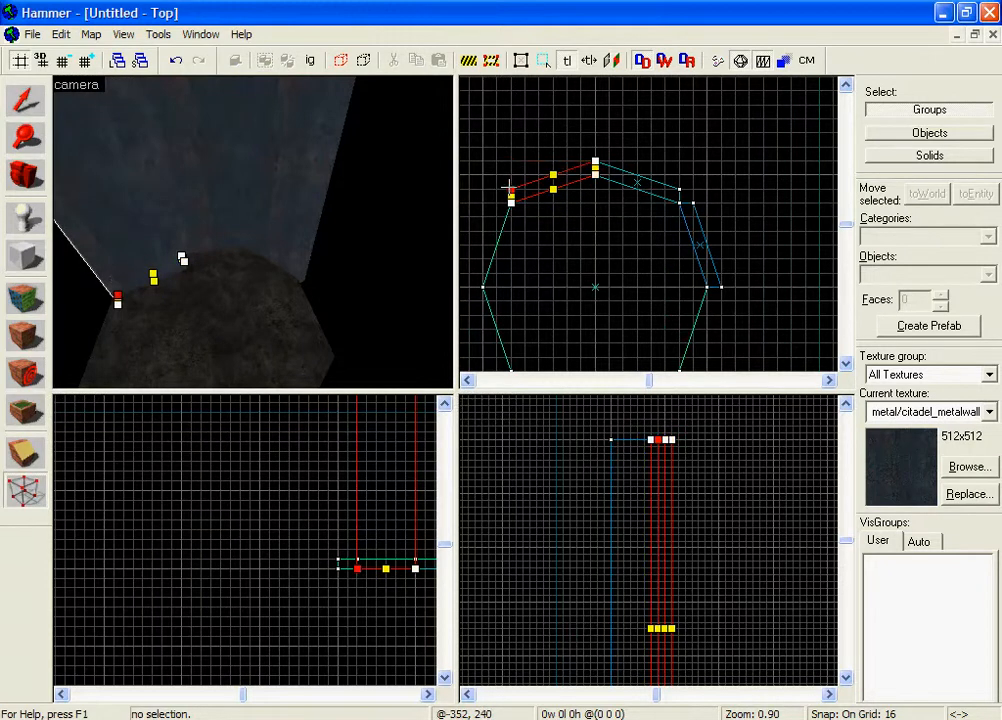
click(25, 257)
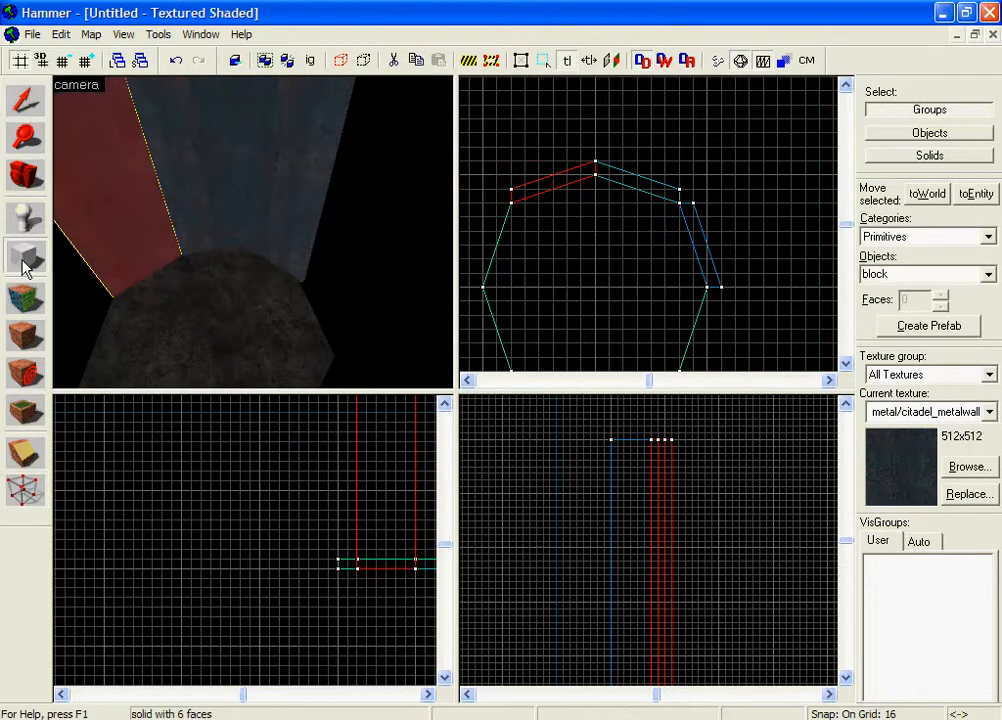
drag(541, 193, 505, 279)
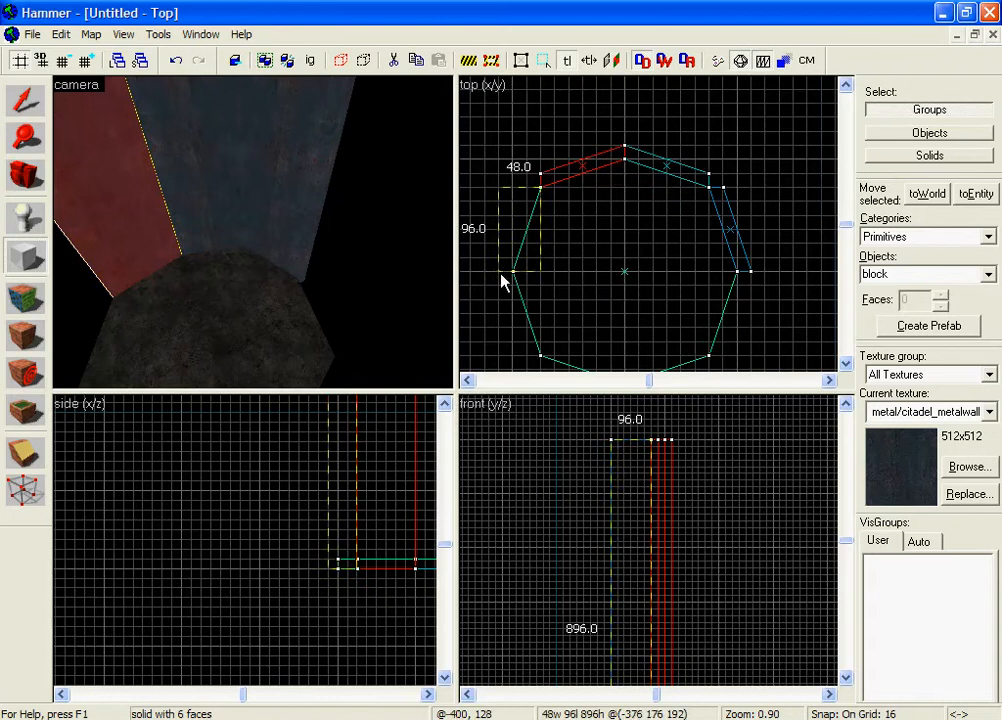
Create the 48 by 96 block and move its bottom-right corner onto the octagon's left angled edge.
right_click(519, 264)
click(547, 266)
click(18, 488)
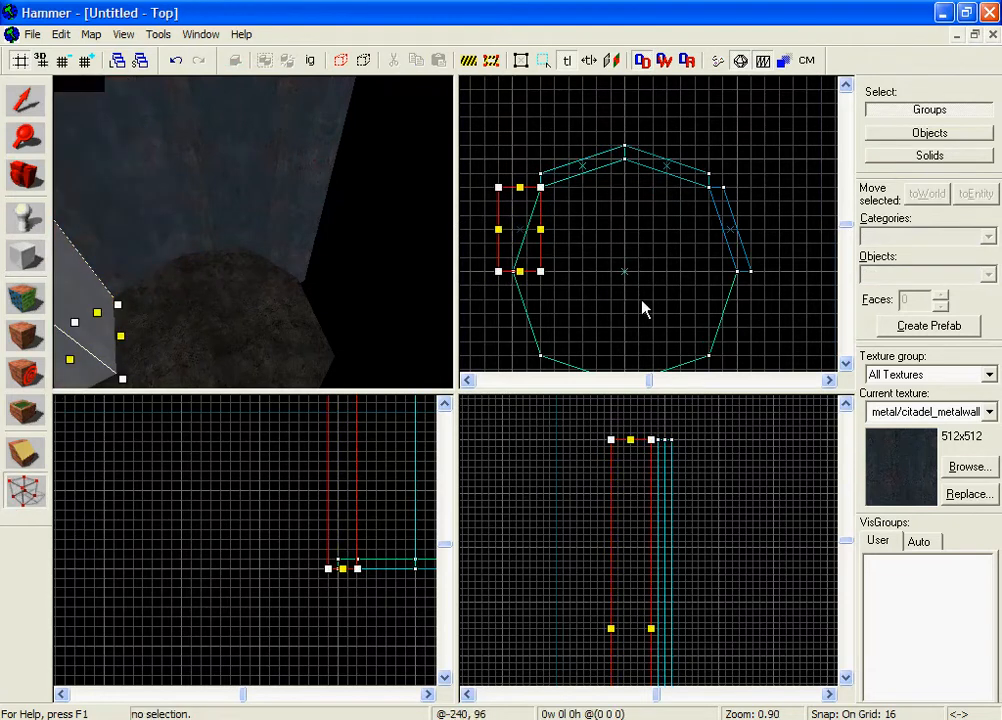
drag(540, 271, 512, 270)
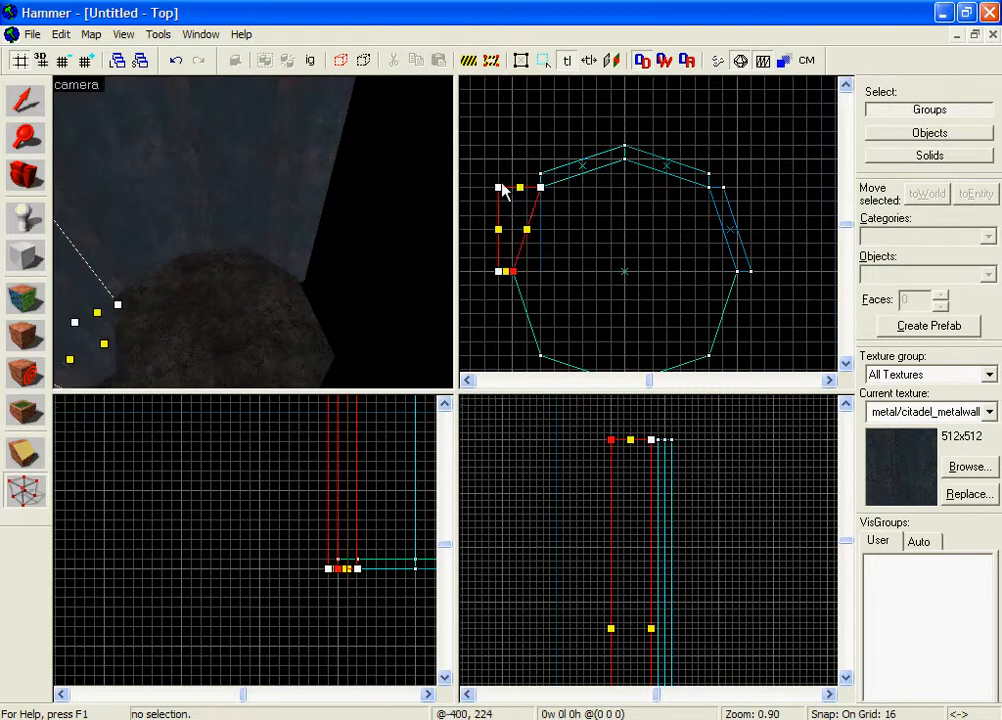
click(25, 100)
click(513, 130)
key(z)
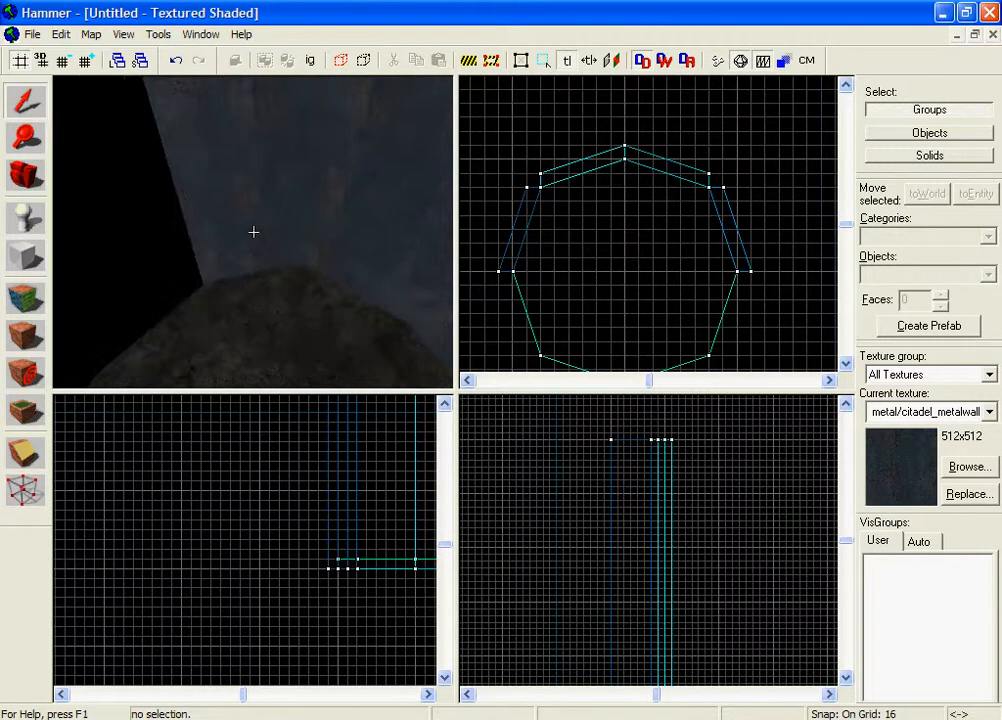
Create a block at the octagon's lower-left edge and shift its bottom-left corner right to skew it.
key(z)
click(253, 231)
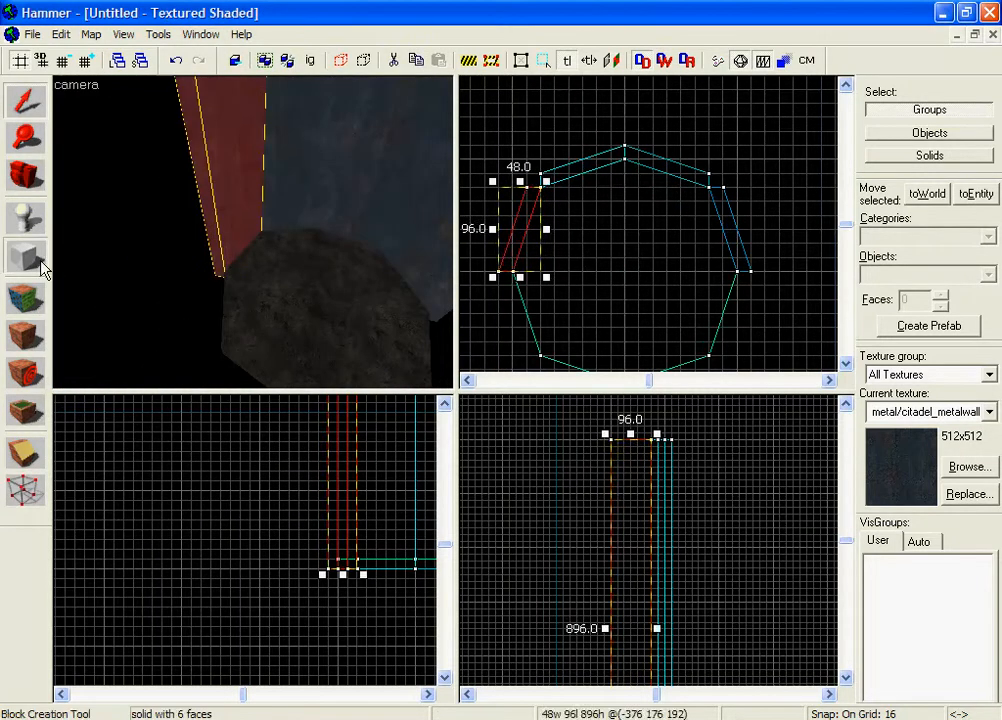
click(38, 262)
mouse_move(689, 250)
mouse_down()
mouse_move(746, 166)
mouse_move(753, 60)
mouse_up()
mouse_move(537, 114)
mouse_down()
mouse_move(516, 156)
mouse_move(586, 207)
mouse_up()
right_click(586, 206)
click(620, 197)
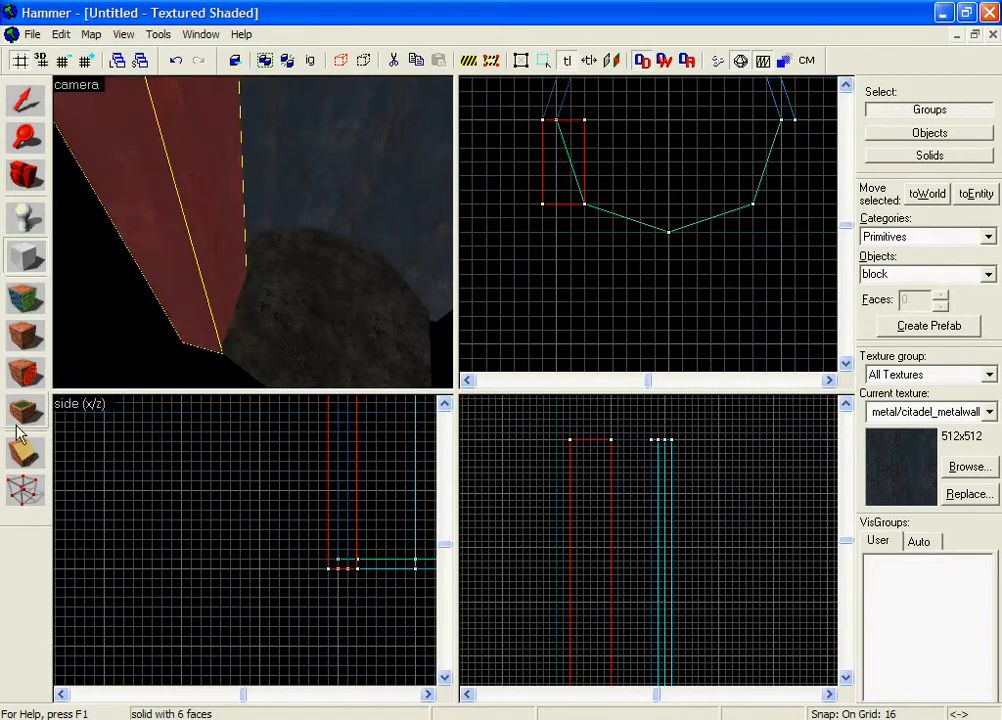
click(25, 490)
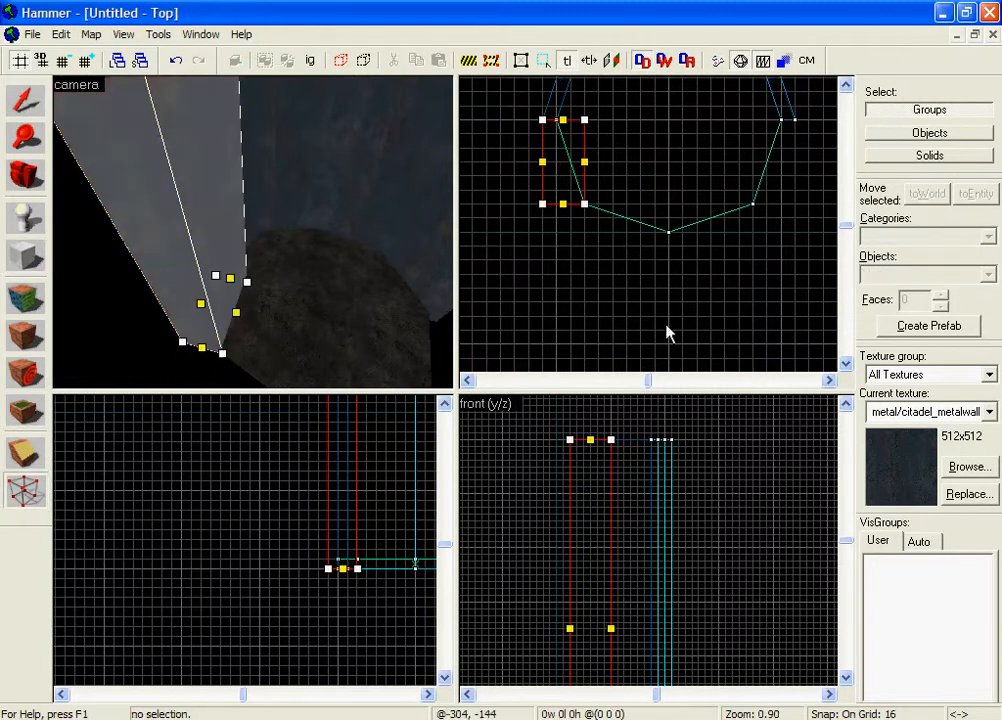
drag(542, 204, 584, 203)
scroll(582, 126, up, 2)
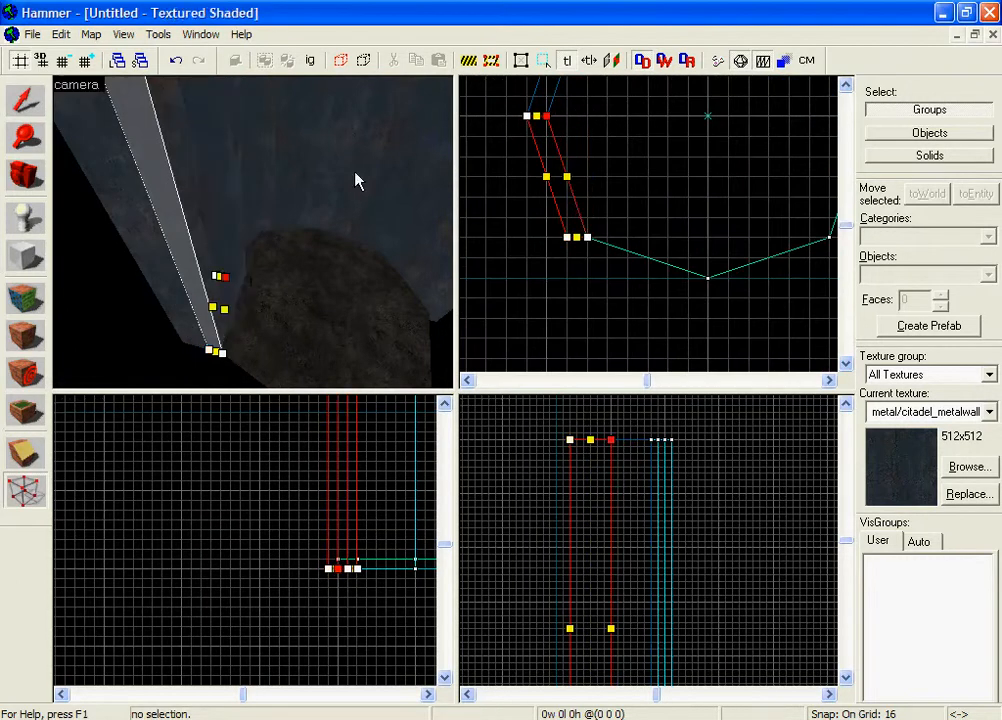
click(38, 95)
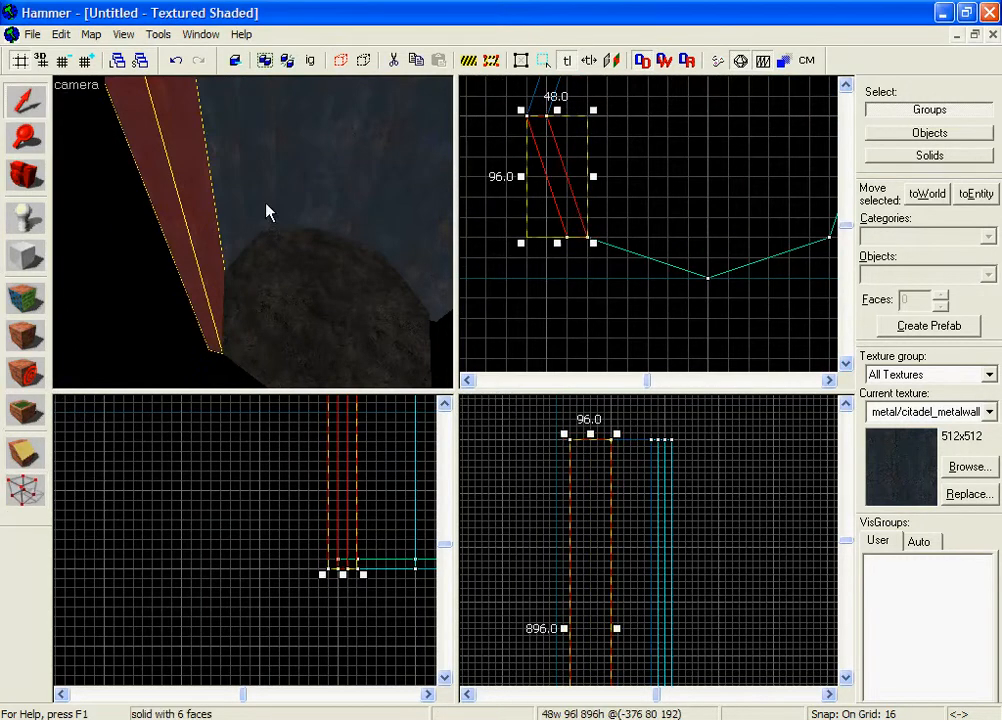
click(25, 258)
scroll(707, 299, down, 3)
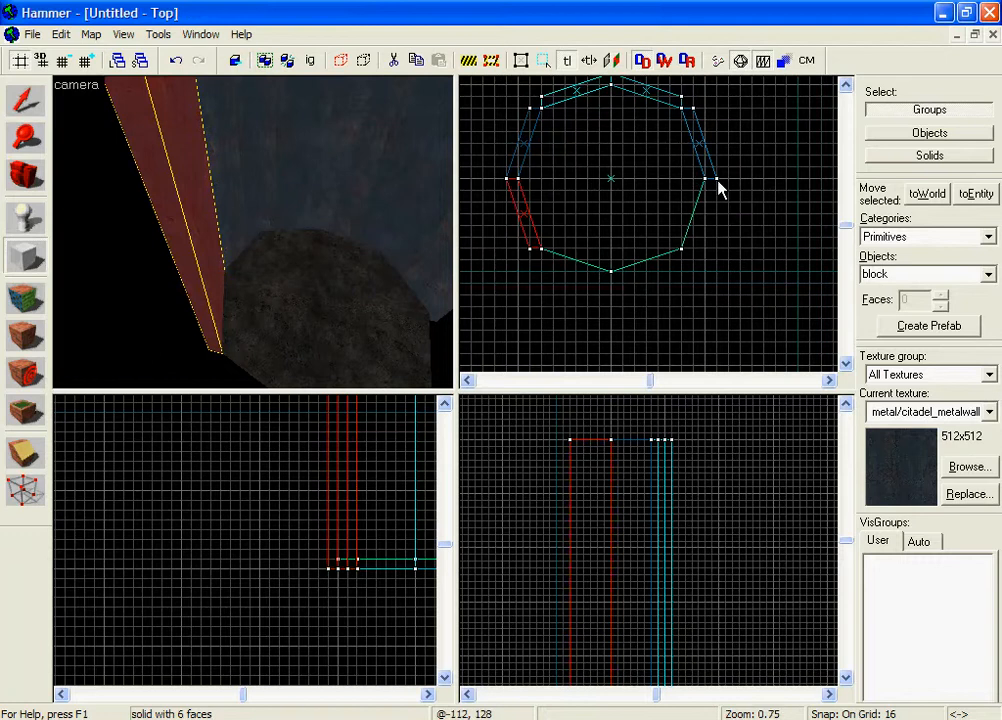
Create a 48 by 96 block on the right and move its top-left and bottom-right corners along the edge.
drag(718, 188, 681, 248)
key(Return)
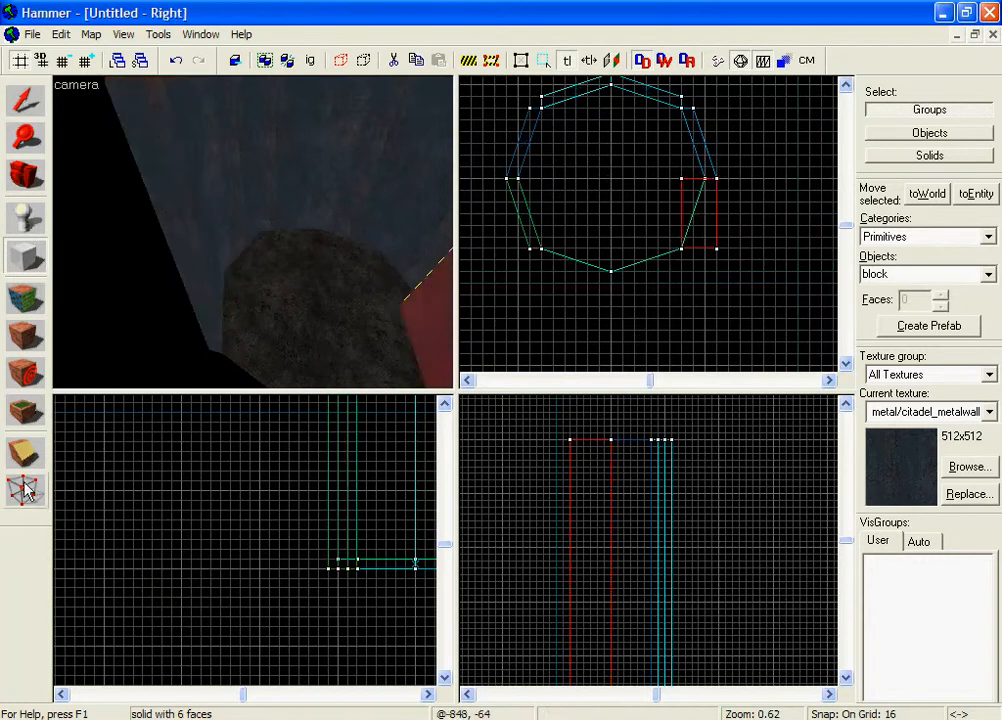
click(25, 490)
scroll(686, 183, up, 2)
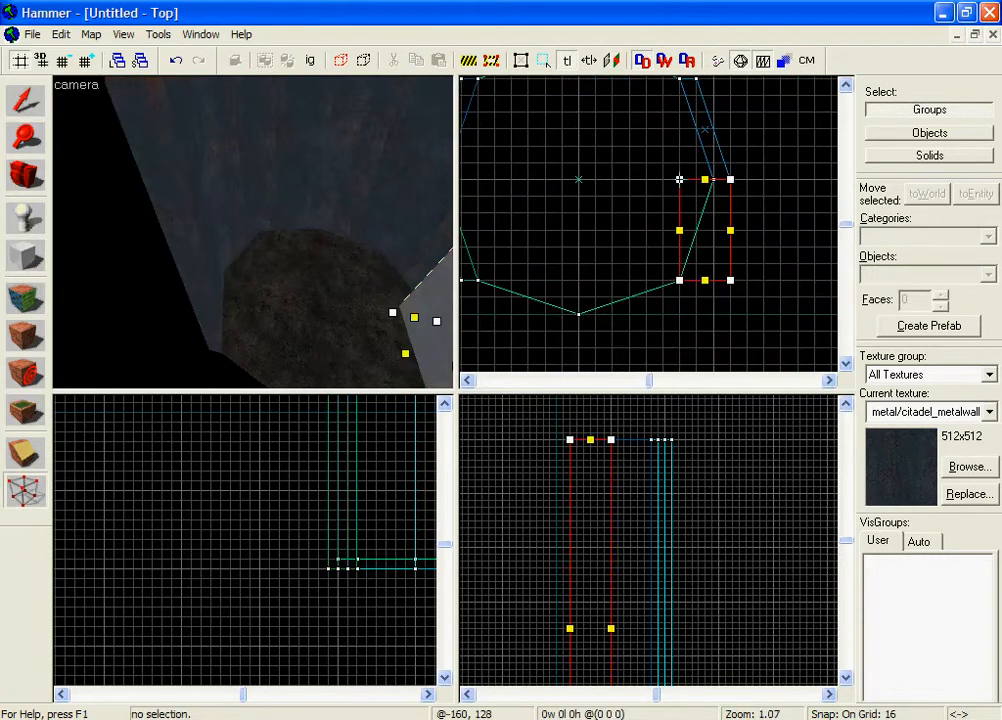
drag(679, 180, 711, 179)
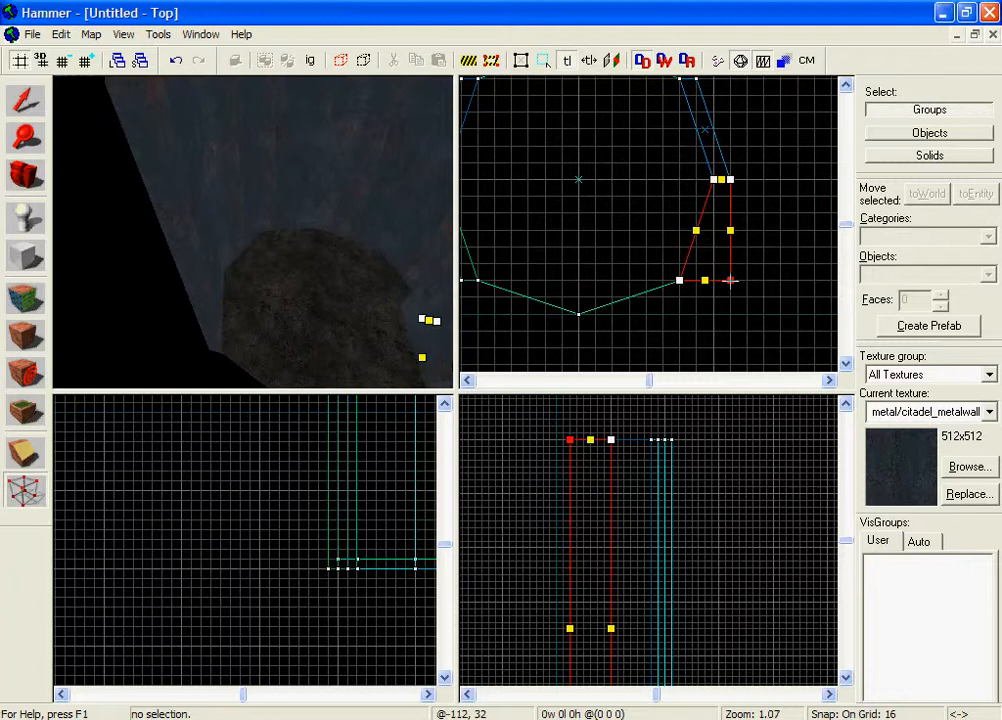
drag(731, 281, 696, 281)
click(27, 105)
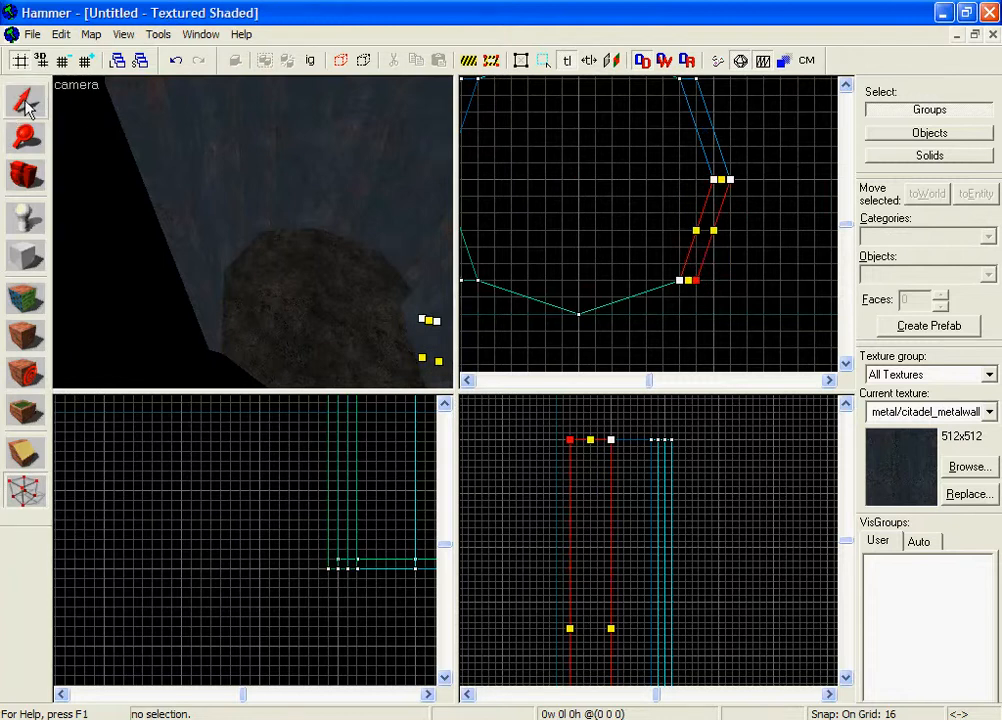
click(796, 258)
Fly the 3D camera around the shaft and select the octagonal floor brush.
key(z)
key(s)
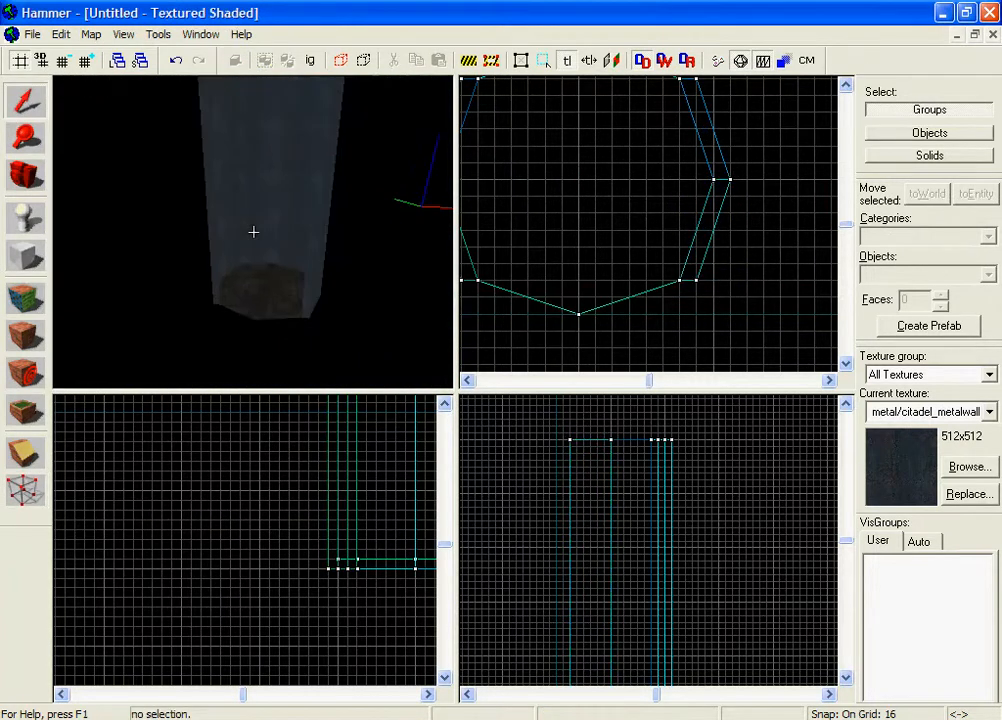
key(w)
key(z)
click(257, 239)
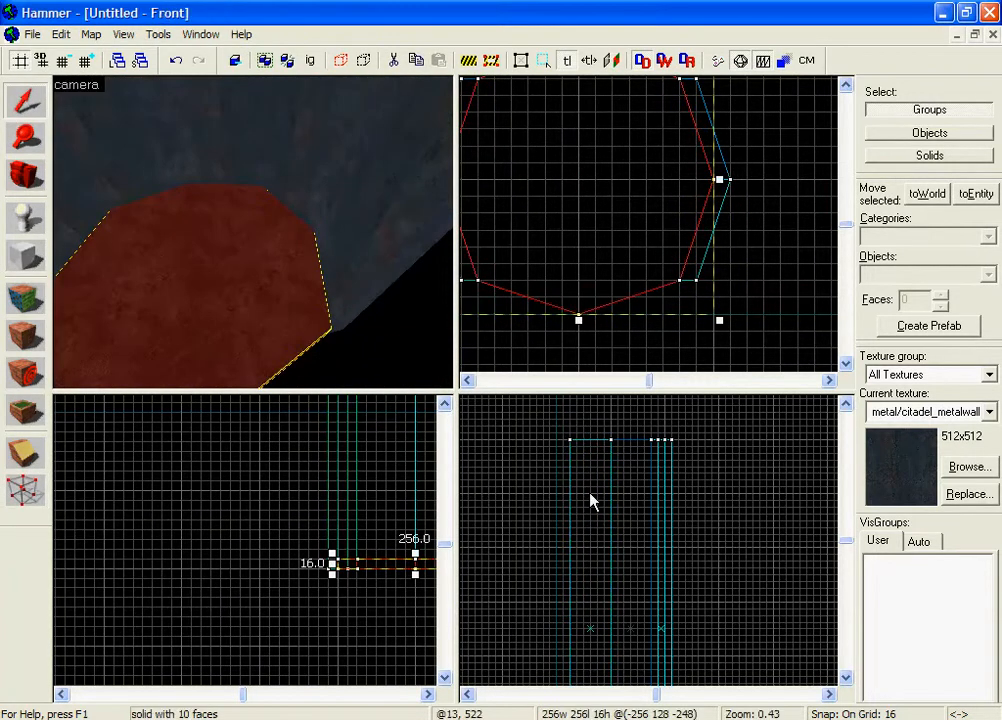
scroll(402, 535, up, 2)
scroll(643, 239, down, 2)
Fly up the shaft and select a single thin wall piece.
click(766, 279)
key(z)
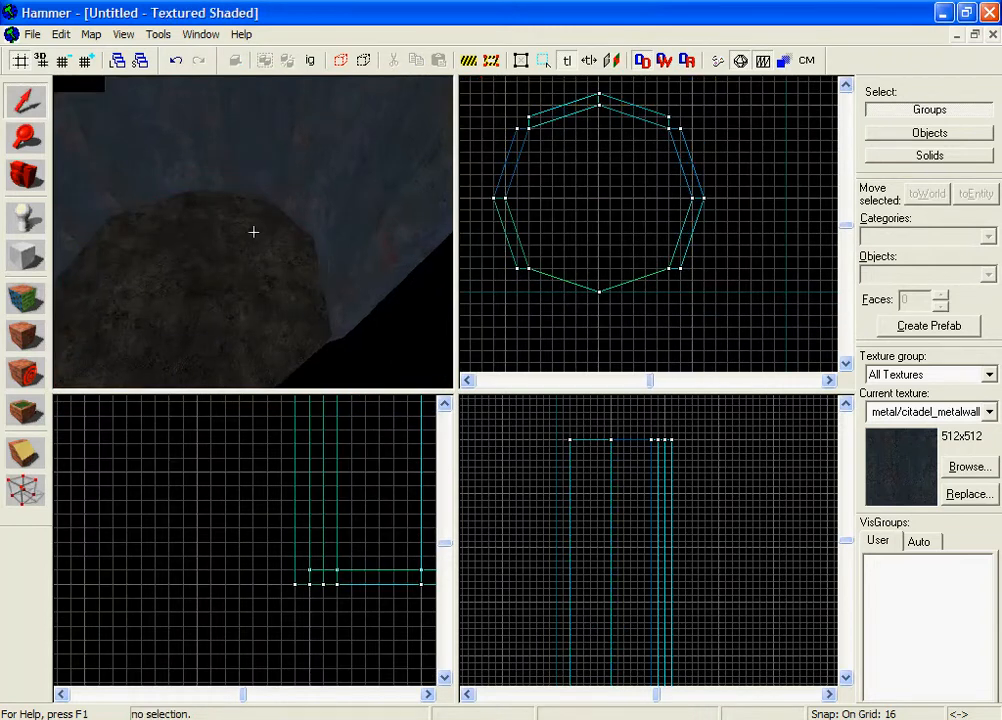
key(s)
key(w)
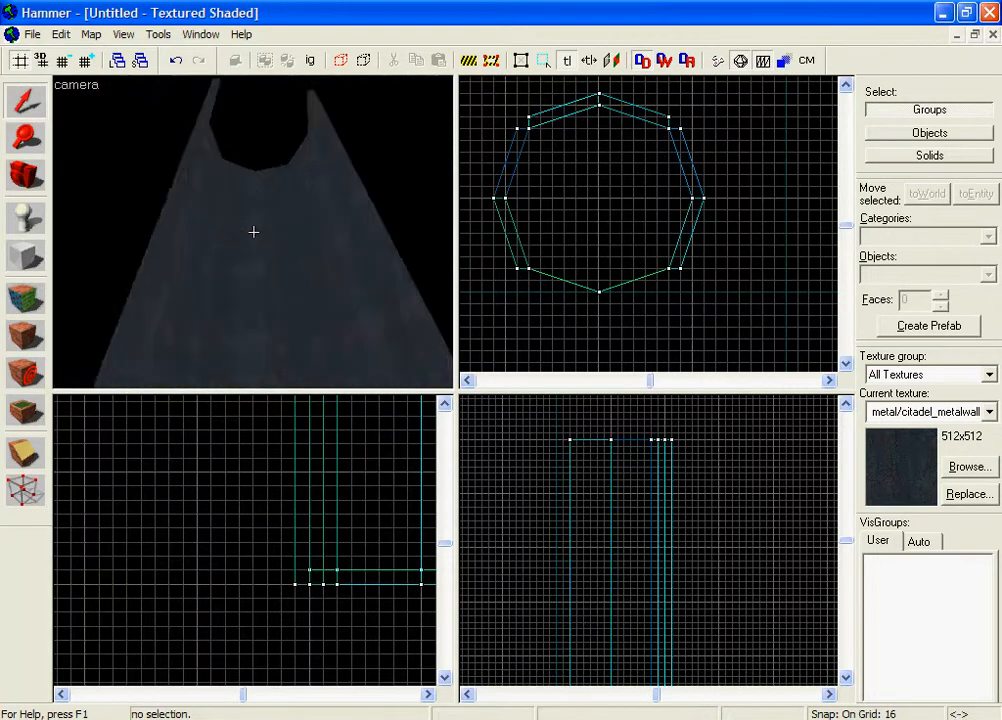
key(z)
click(183, 262)
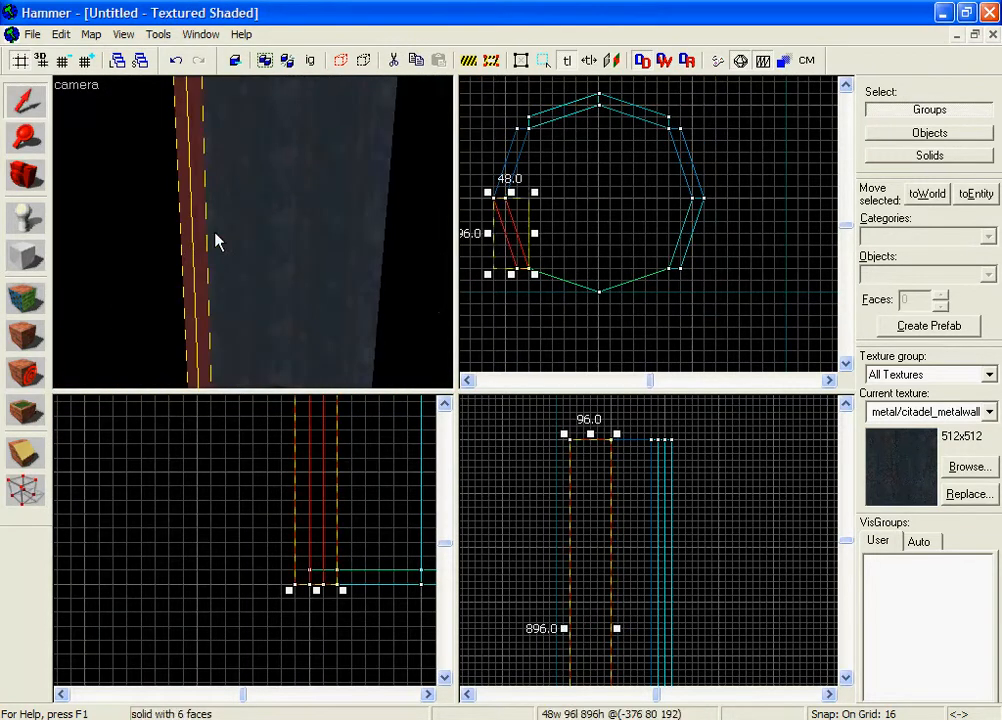
ctrl+click(215, 237)
key(z)
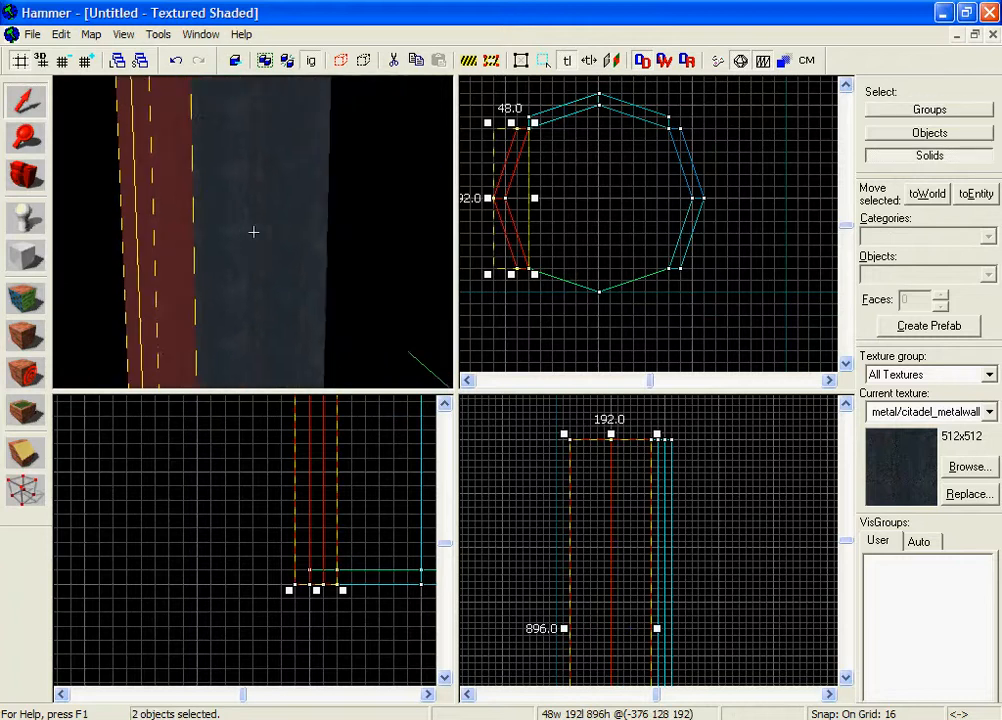
key(Escape)
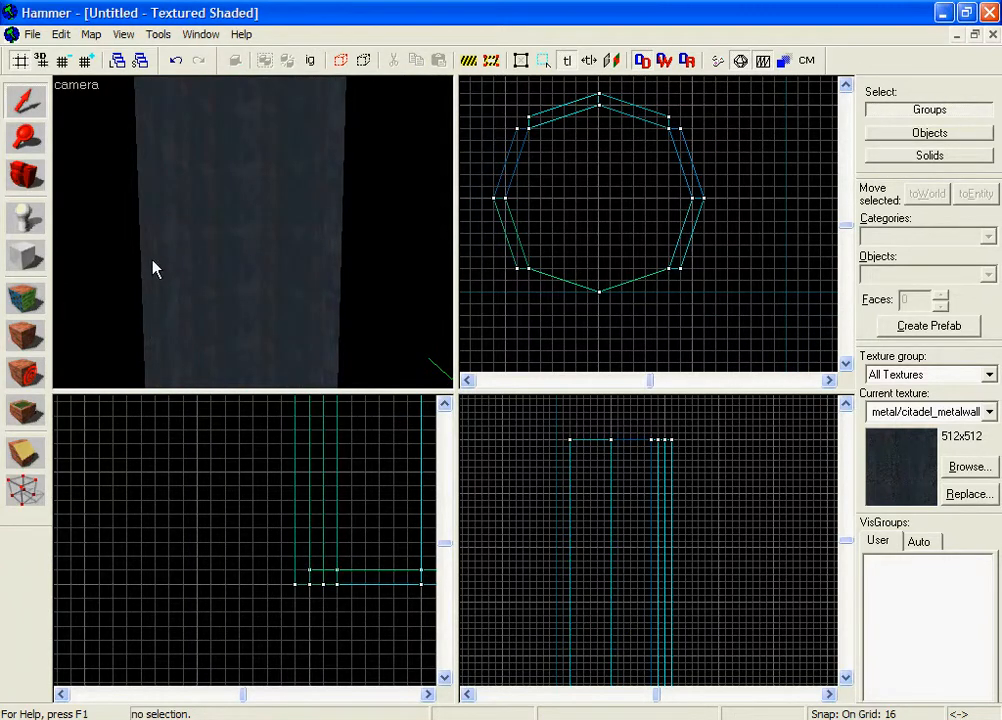
click(157, 222)
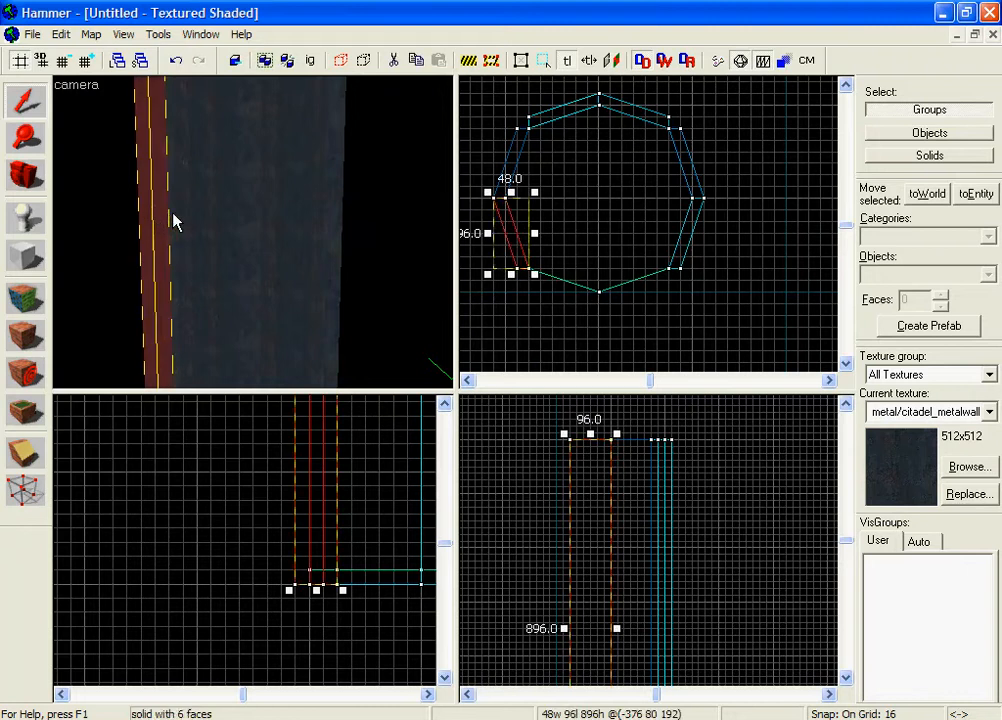
Add the remaining four wall pieces to the selection.
ctrl+click(219, 219)
ctrl+click(248, 218)
ctrl+click(277, 217)
ctrl+click(330, 218)
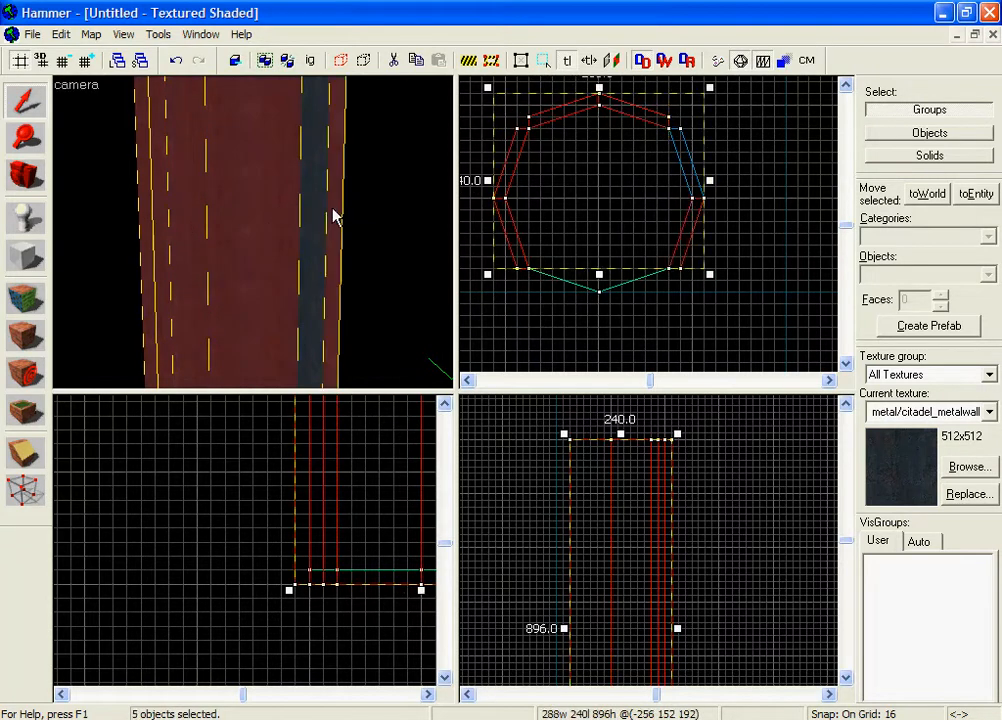
key(z)
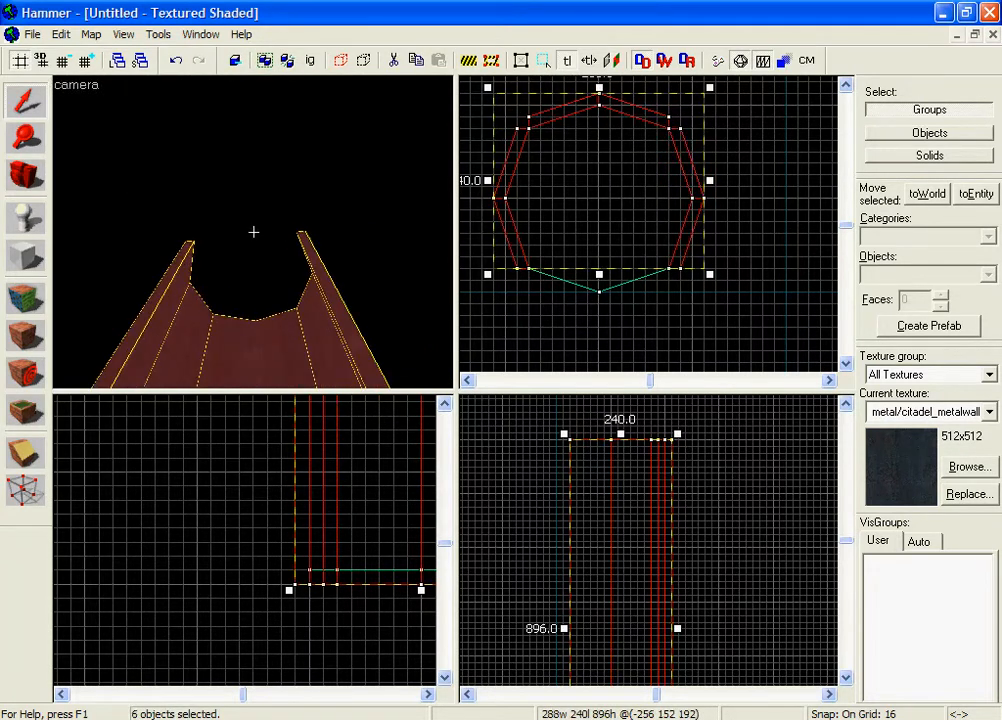
key(z)
scroll(631, 568, down, 5)
scroll(631, 568, up, 2)
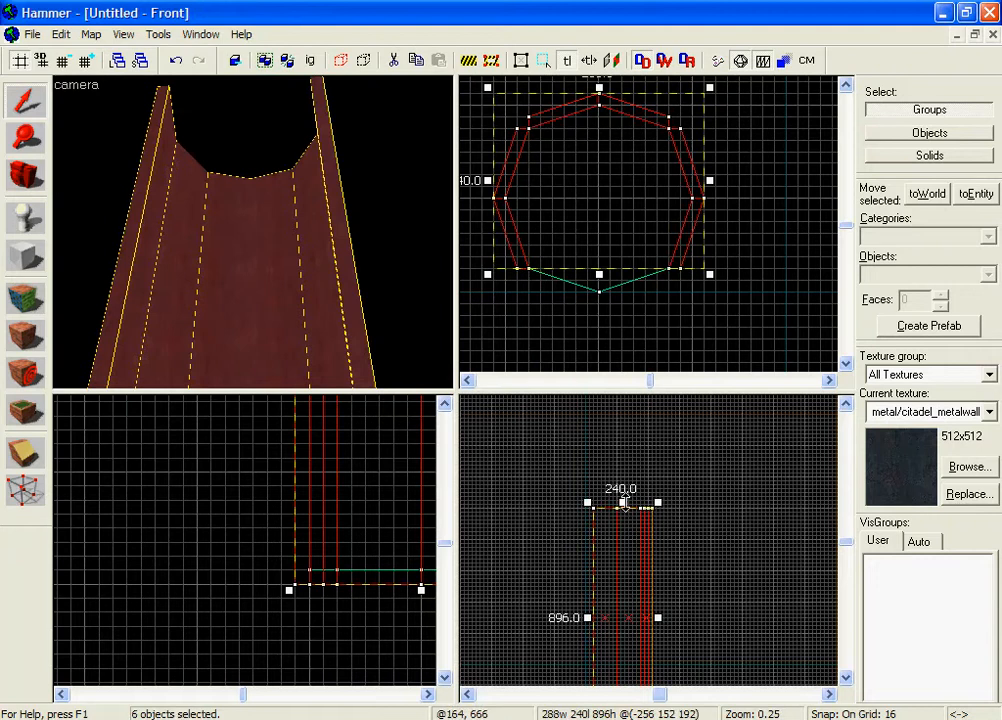
Cut the selected walls from 896 to 448 units tall and raise them upward.
drag(622, 503, 638, 621)
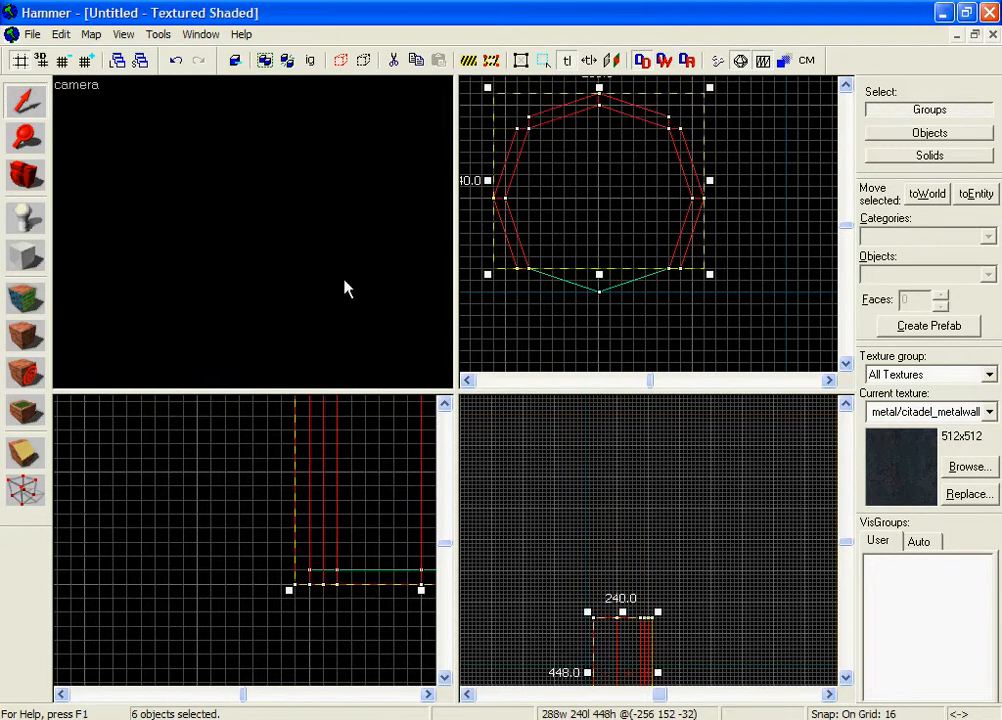
key(z)
key(z)
scroll(620, 525, down, 3)
scroll(615, 570, up, 8)
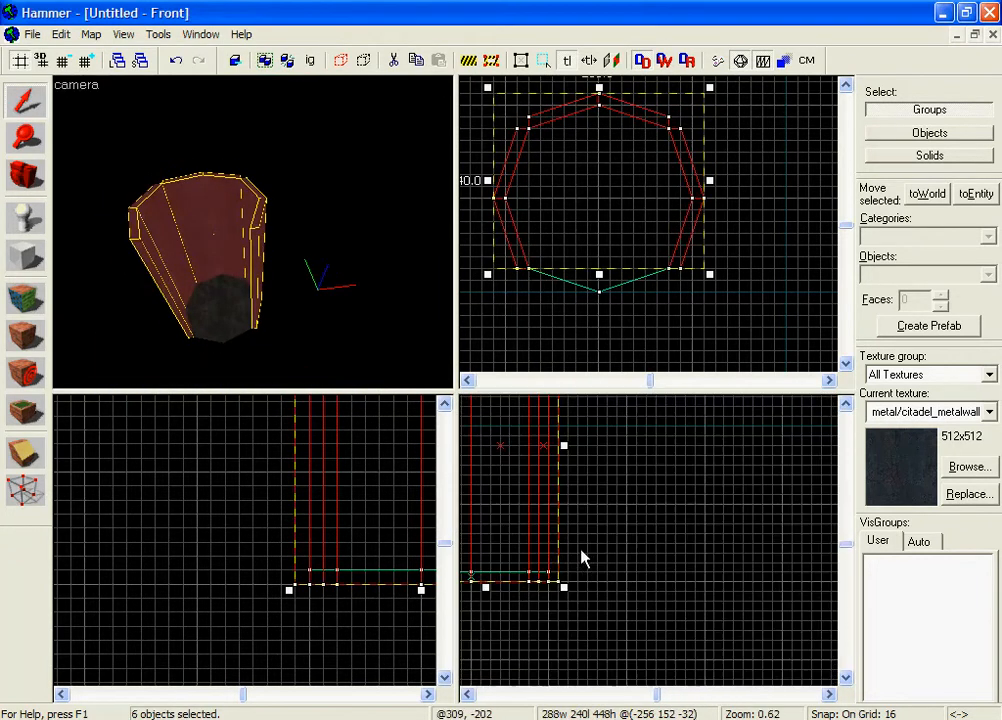
middle_drag(543, 558, 583, 618)
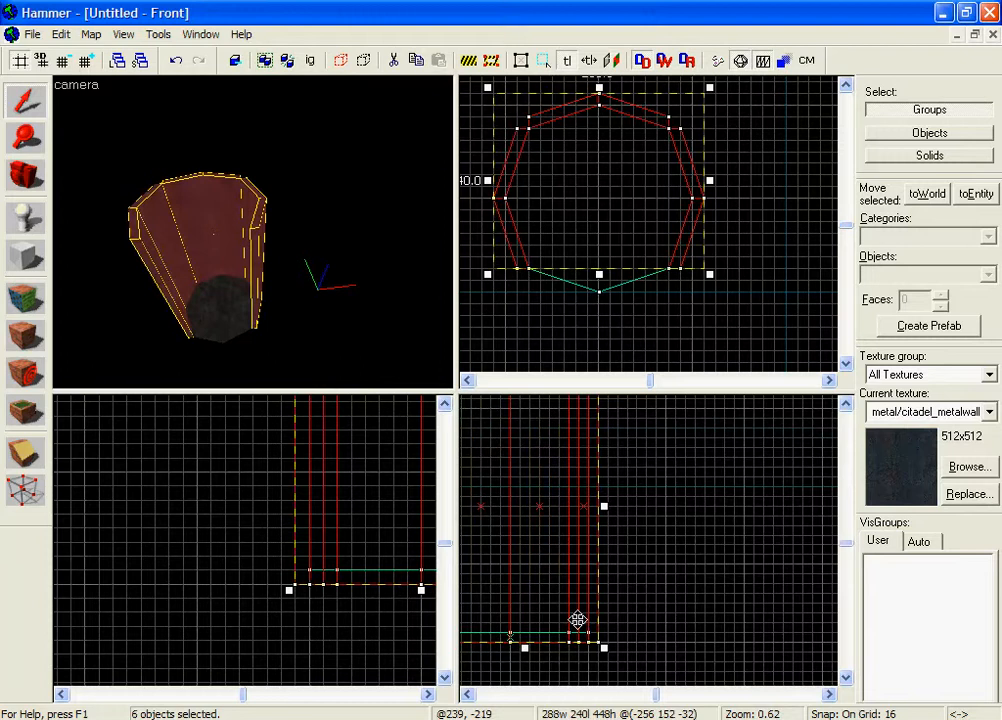
mouse_move(577, 620)
mouse_down()
mouse_move(570, 458)
mouse_move(579, 403)
mouse_up()
scroll(572, 566, down, 4)
scroll(570, 458, up, 4)
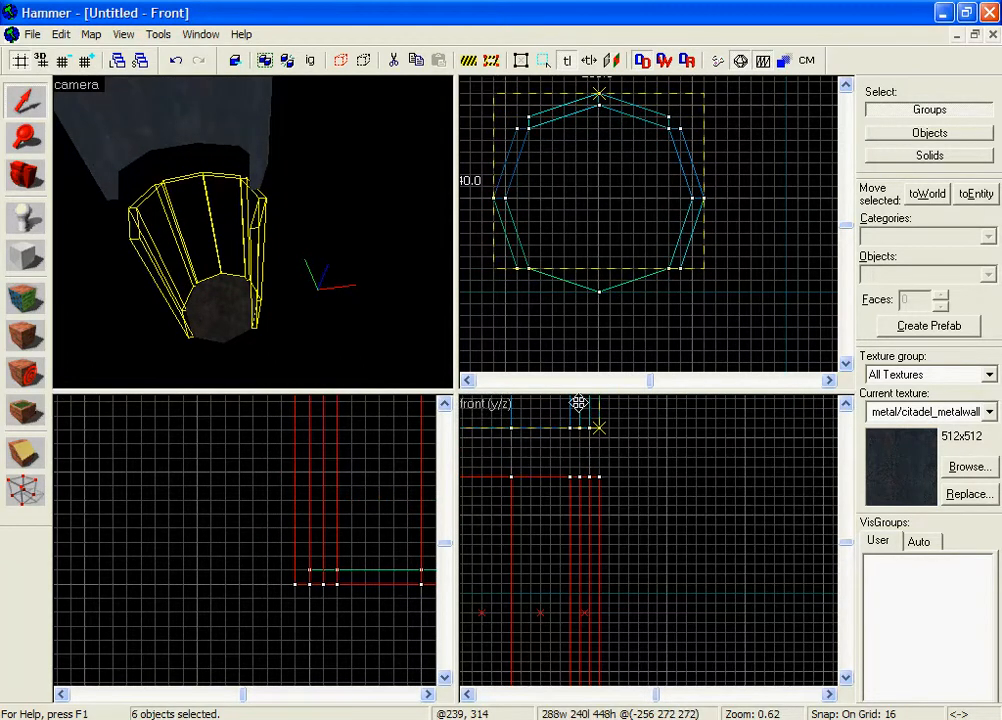
Drop the 448-unit wall ring at its raised height and move it further up the shaft.
drag(578, 402, 579, 401)
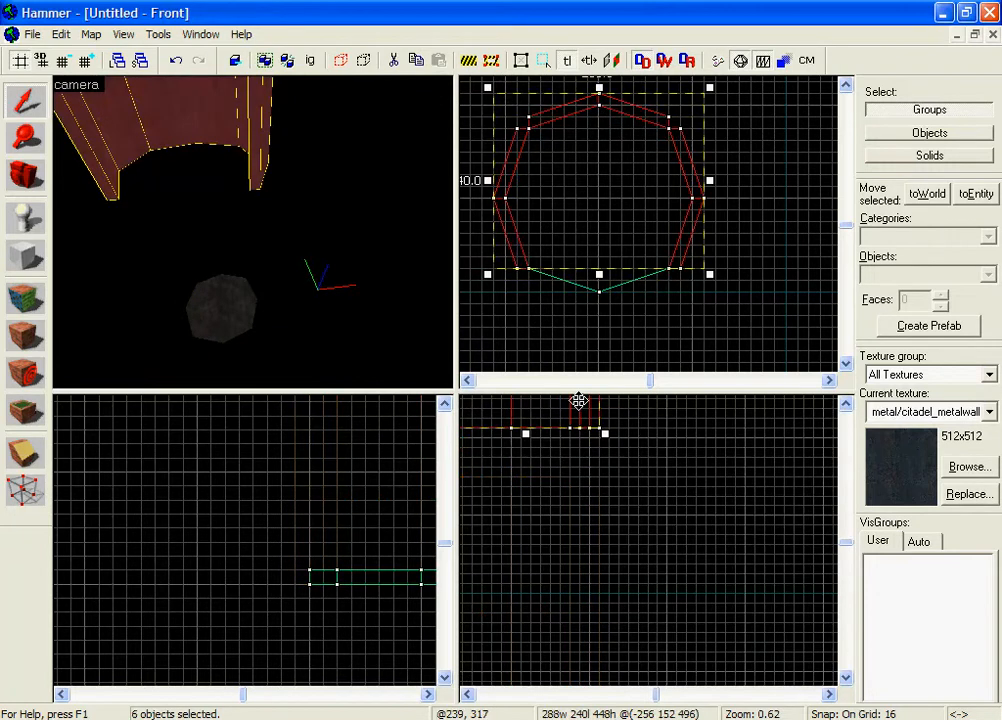
scroll(580, 405, down, 5)
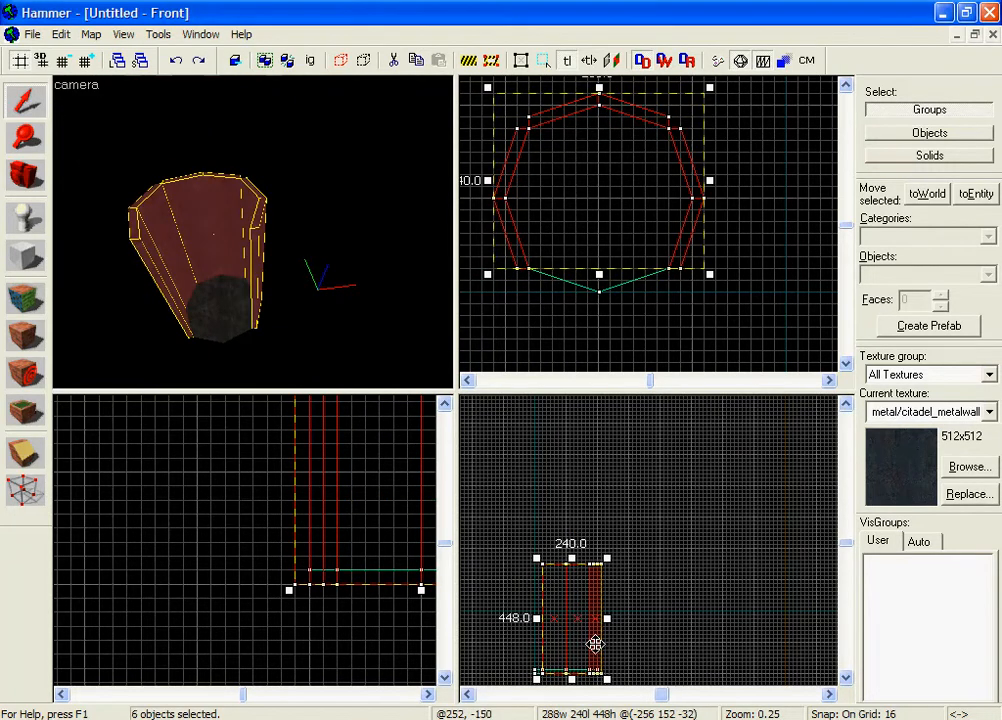
mouse_move(595, 644)
mouse_down()
mouse_move(590, 530)
mouse_move(600, 526)
mouse_move(588, 477)
mouse_up()
scroll(600, 526, up, 4)
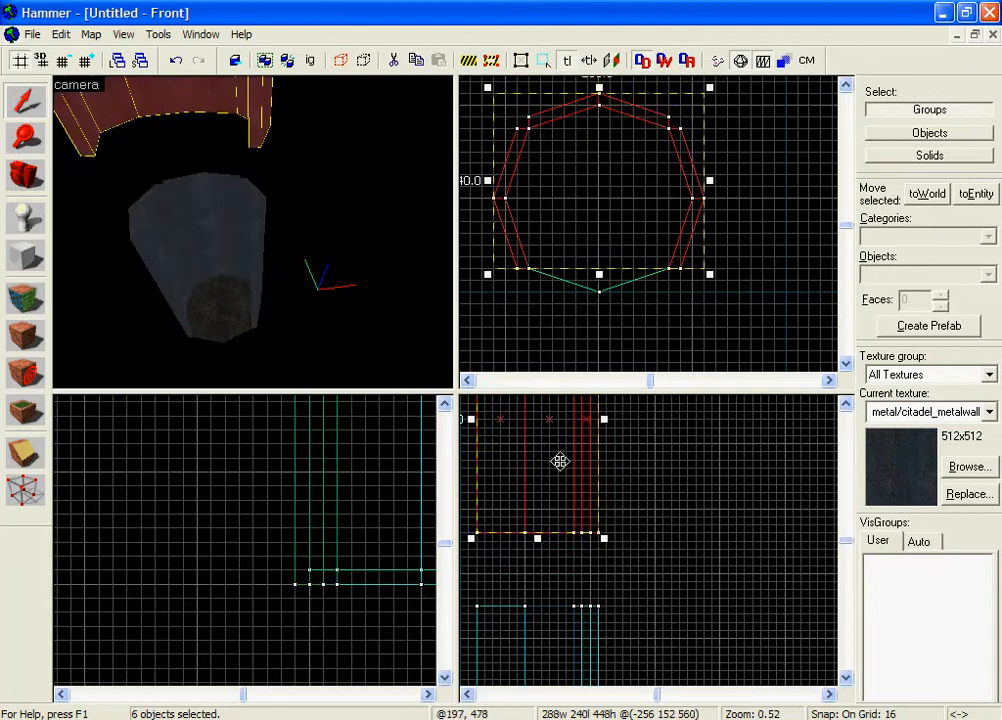
key(z)
key(w)
key(z)
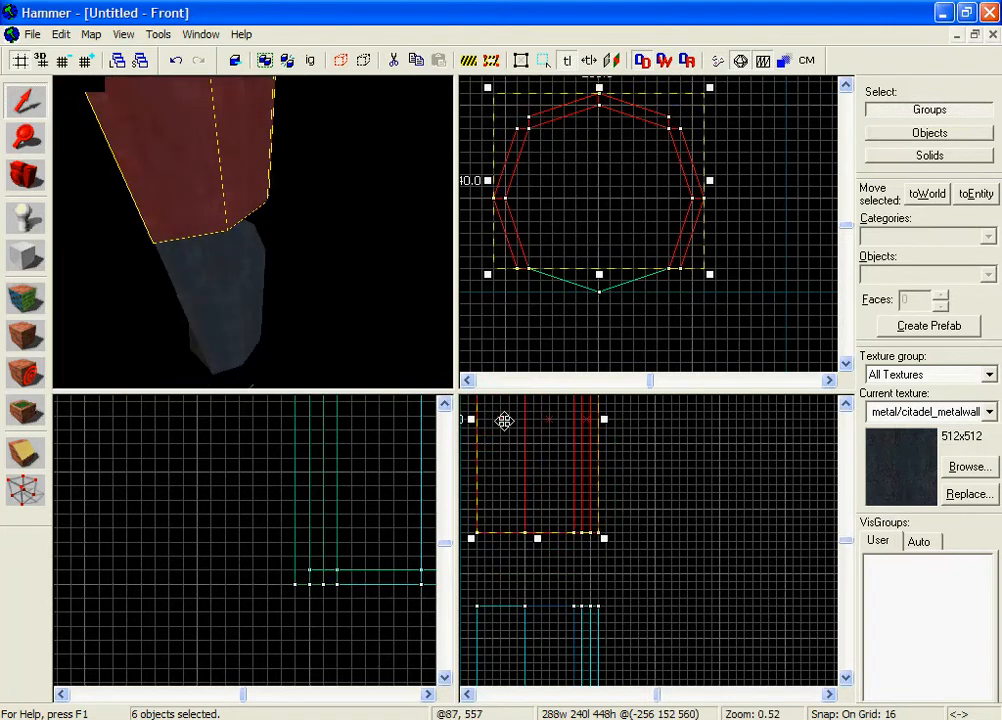
Raise the selected walls another 48 units.
mouse_move(553, 504)
mouse_down()
mouse_move(562, 572)
mouse_move(556, 546)
mouse_up()
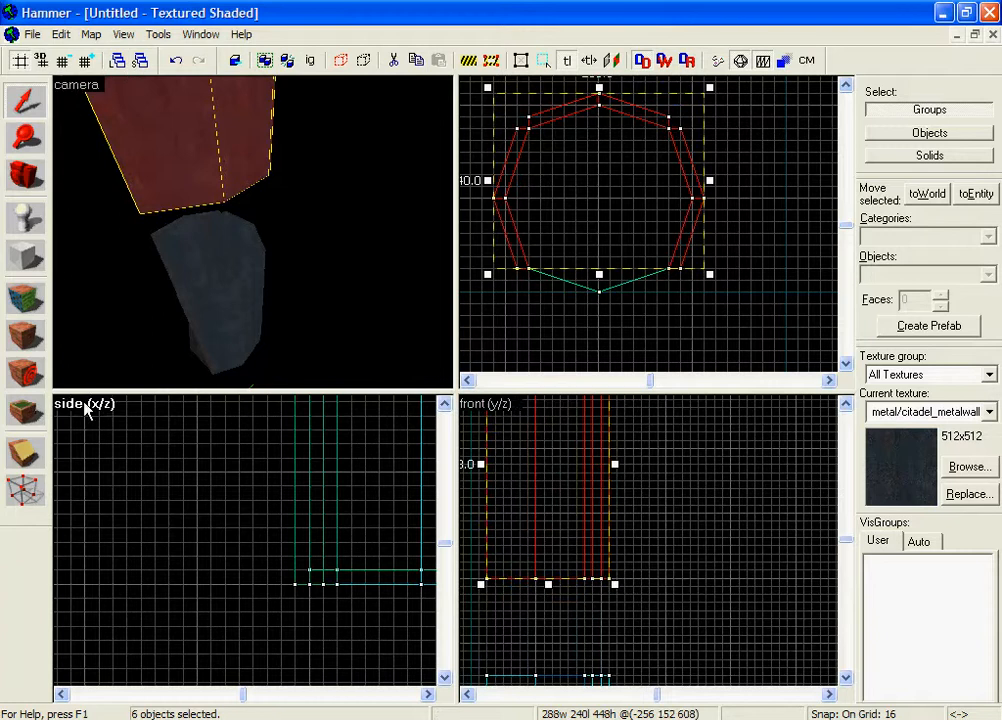
scroll(190, 530, down, 4)
key(z)
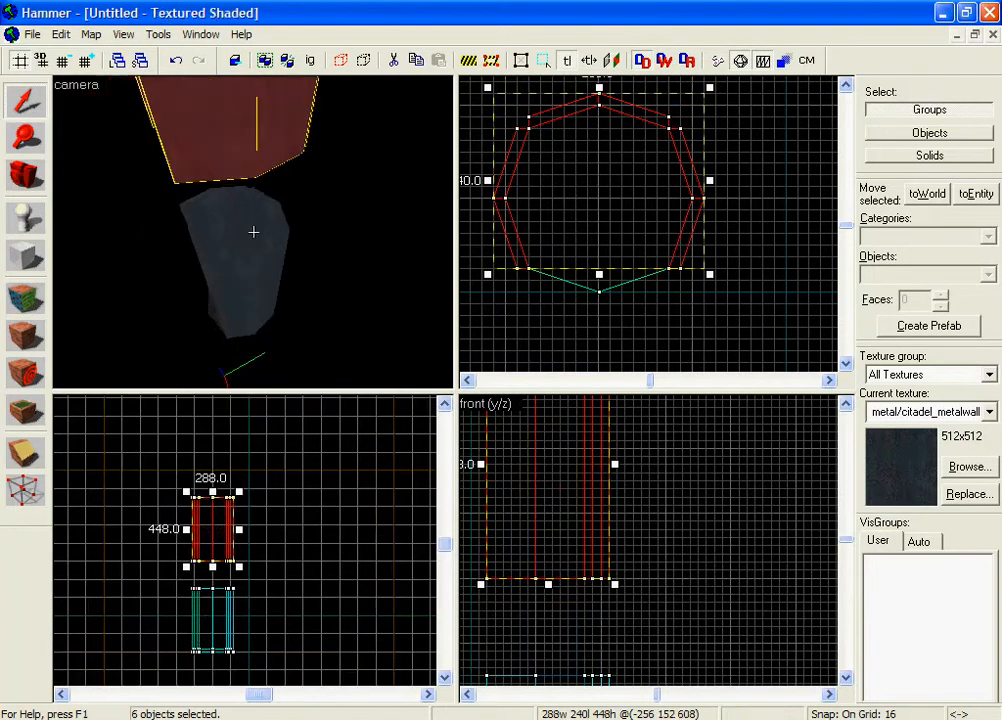
key(z)
scroll(586, 532, down, 2)
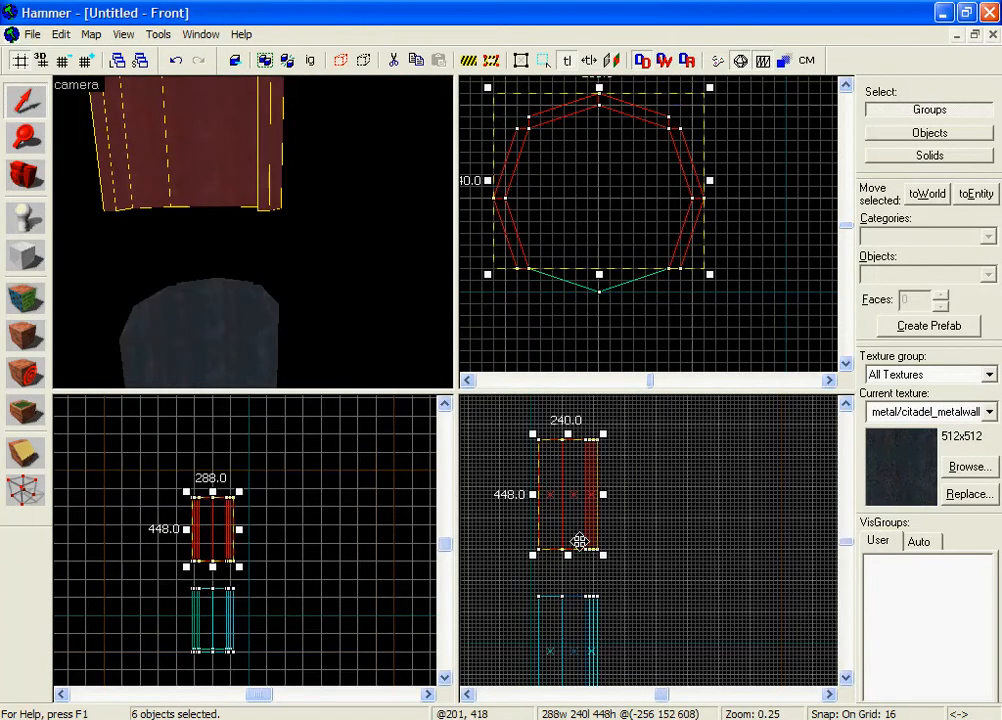
scroll(579, 541, up, 3)
Stack another copy of the wall ring higher up the shaft, then clear the selection.
mouse_move(586, 465)
mouse_down()
mouse_move(593, 523)
mouse_move(579, 553)
mouse_move(588, 470)
mouse_move(575, 418)
mouse_move(577, 344)
mouse_move(588, 470)
mouse_move(628, 524)
mouse_move(628, 490)
mouse_move(617, 512)
mouse_up()
scroll(587, 483, down, 3)
scroll(575, 418, down, 5)
scroll(602, 485, up, 2)
scroll(625, 537, up, 6)
scroll(617, 512, down, 5)
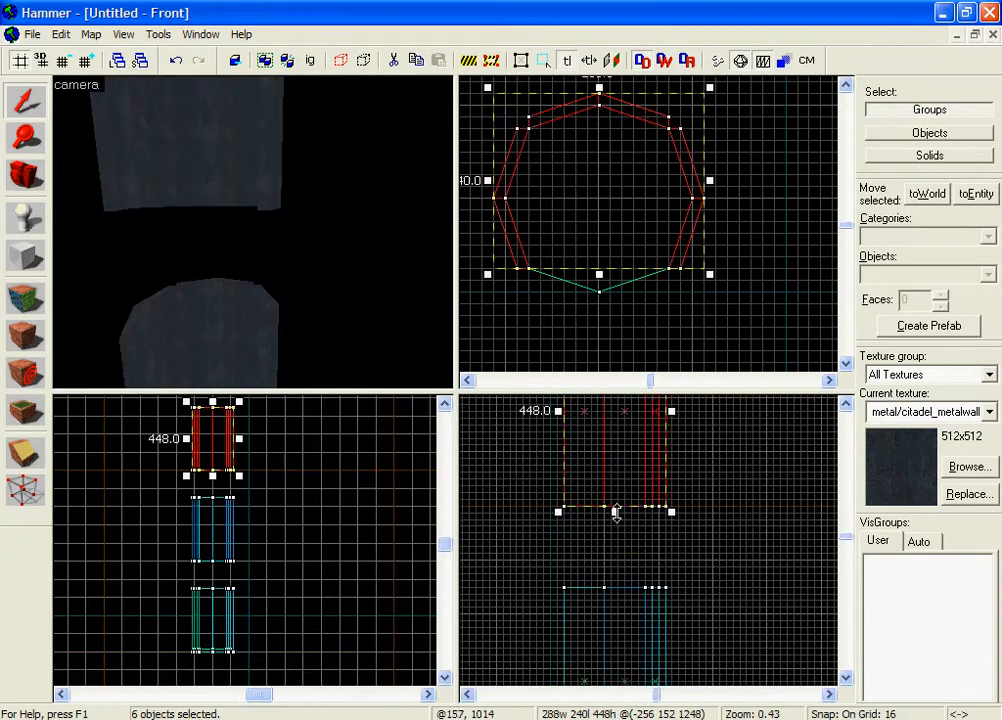
key(z)
key(w)
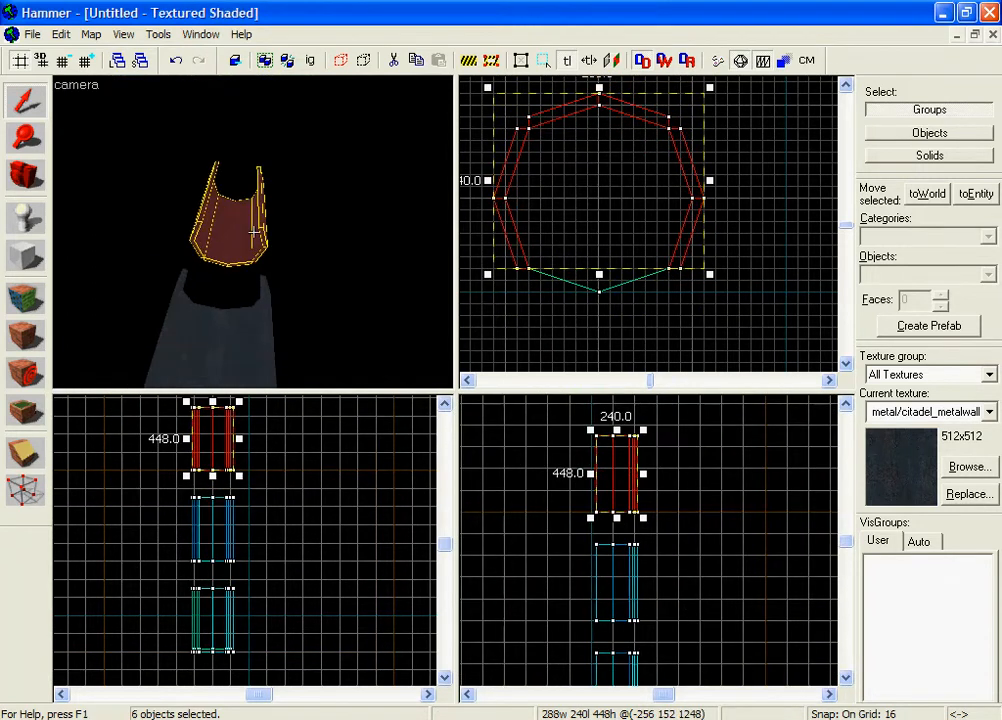
key(Escape)
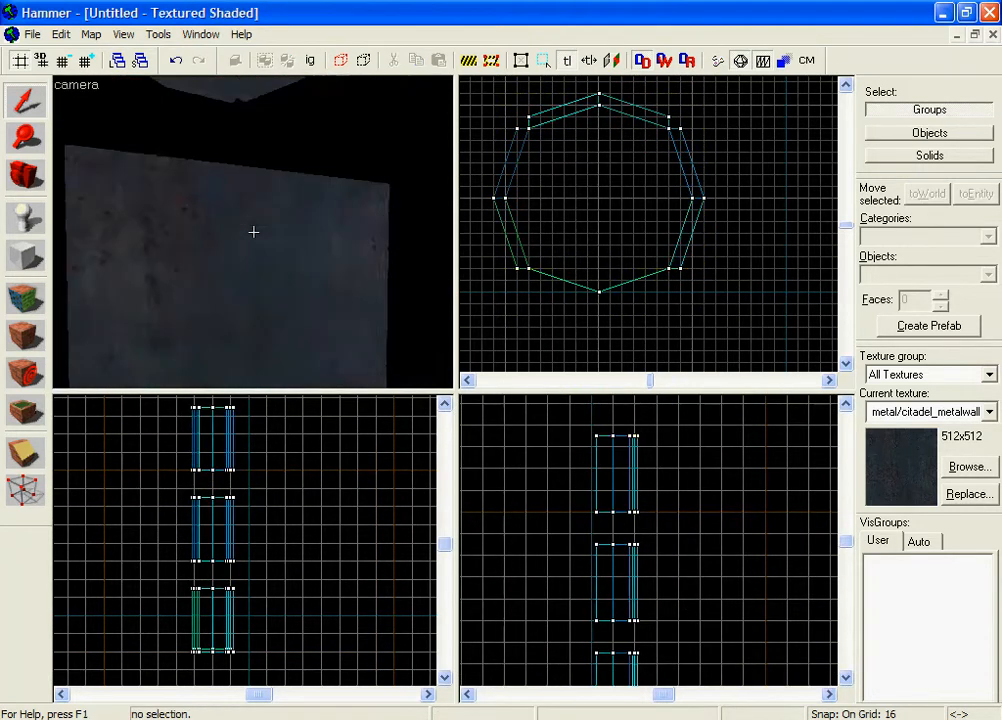
key(s)
key(w)
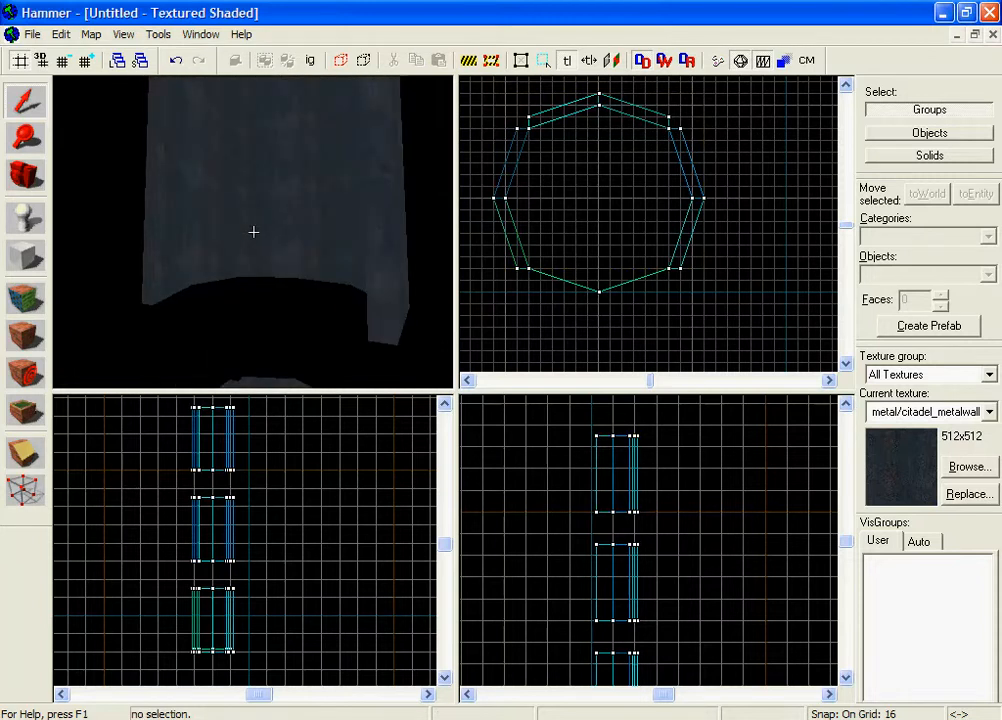
key(w)
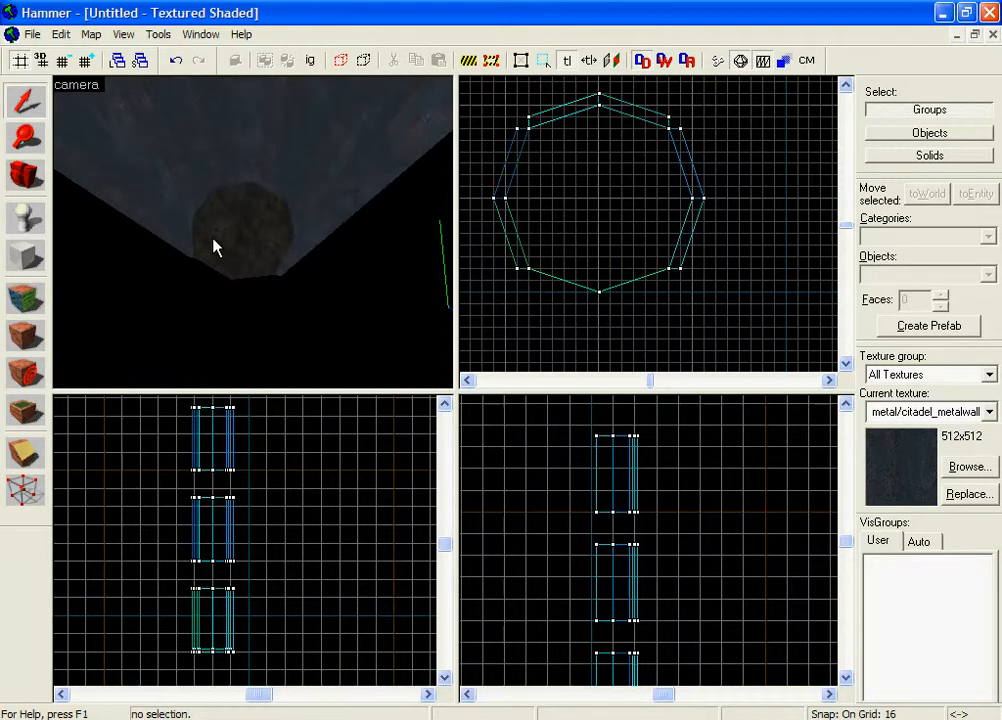
key(z)
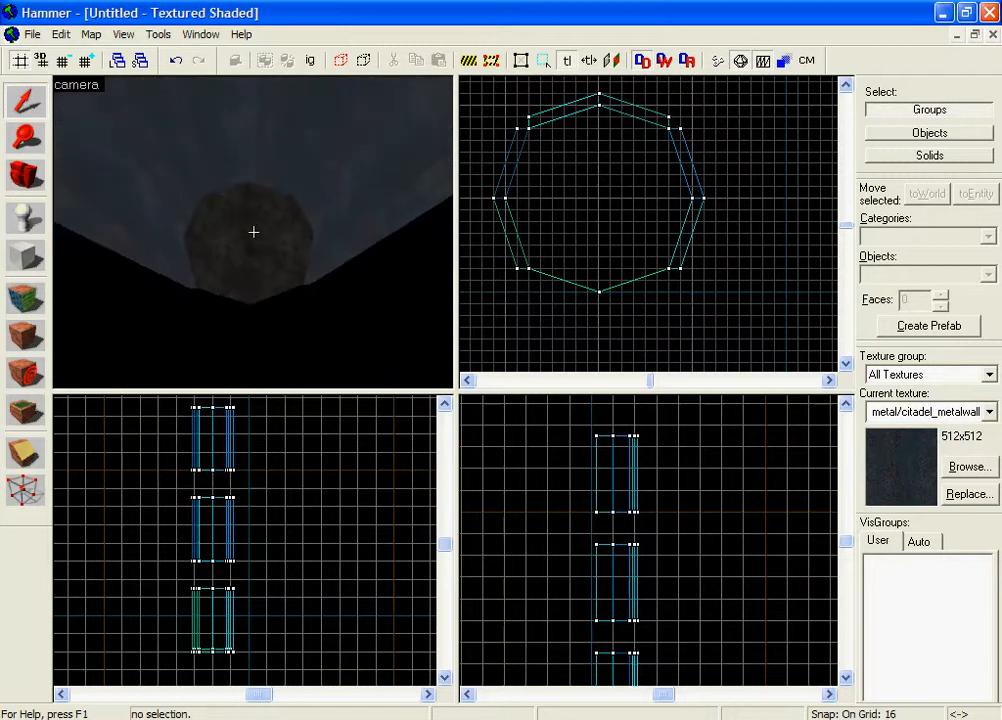
key(z)
click(320, 237)
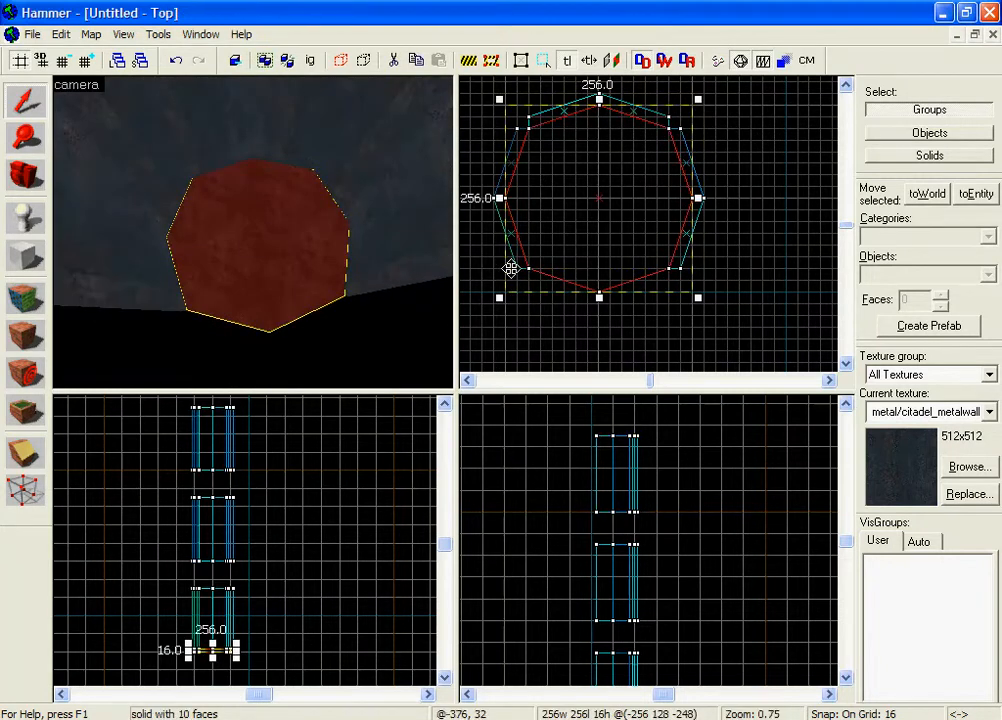
Fly the camera down the shaft and select the 256×256×16 octagonal floor slab.
key(z)
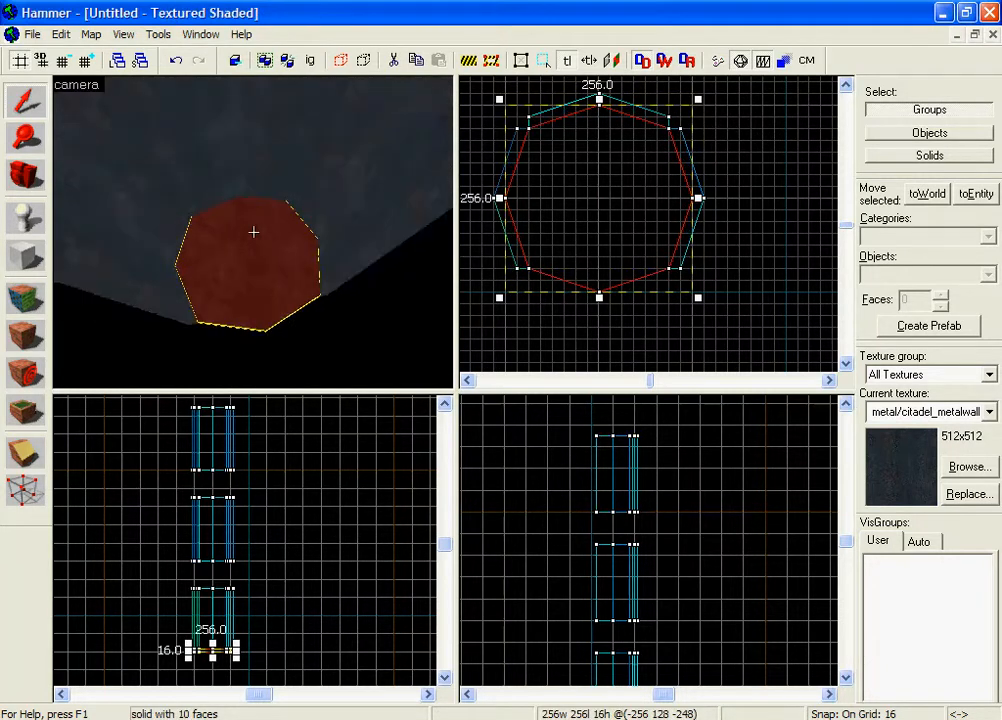
key(w)
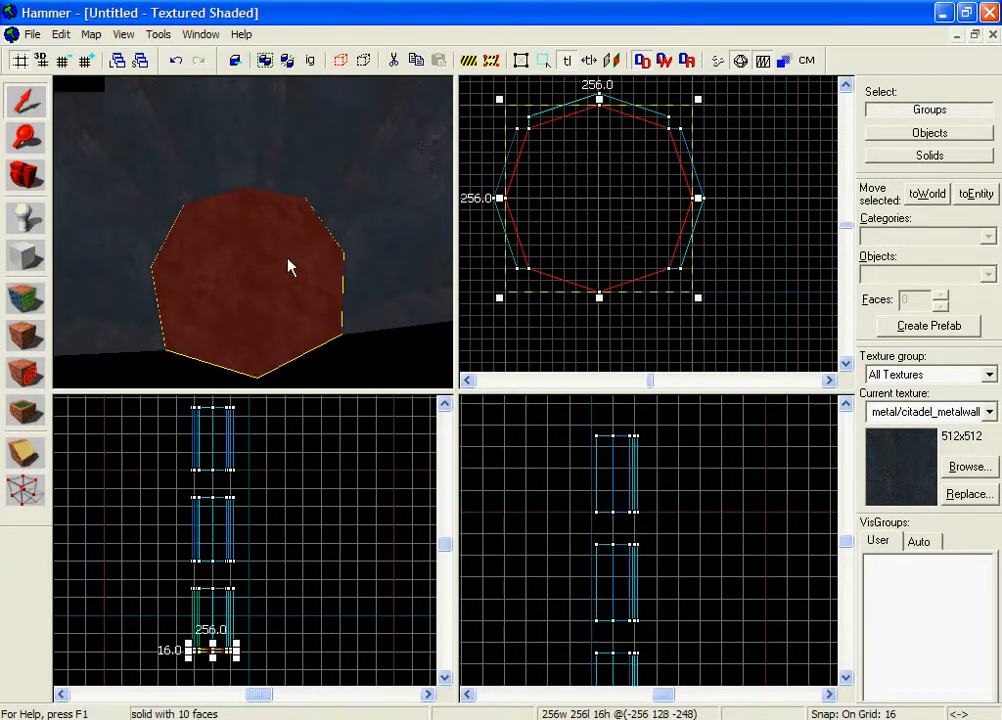
key(z)
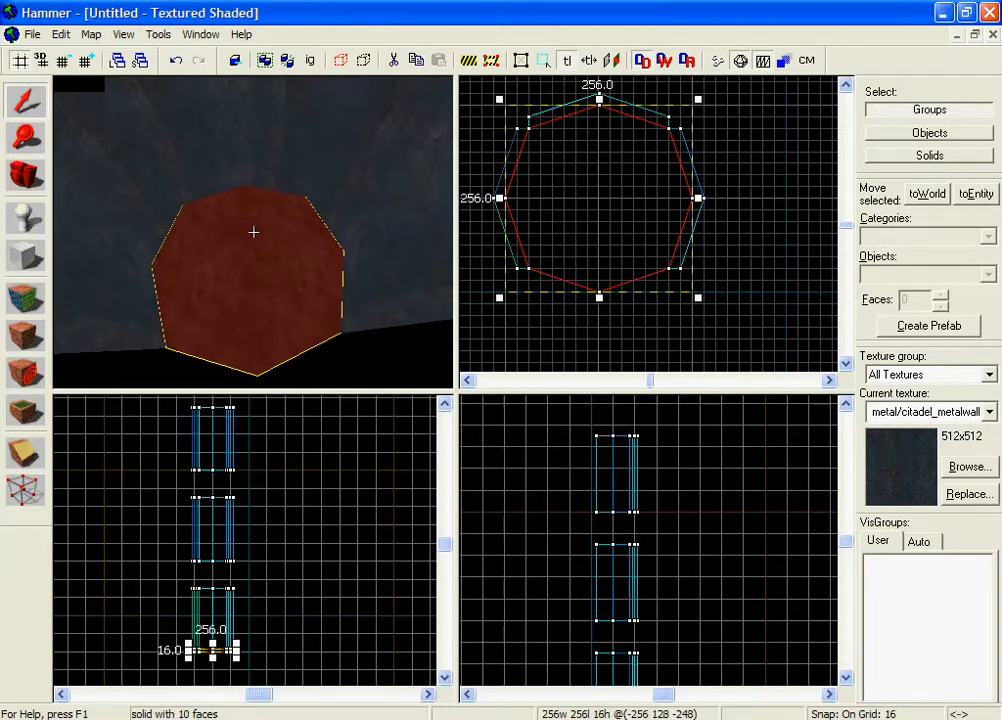
key(w)
key(s)
key(w)
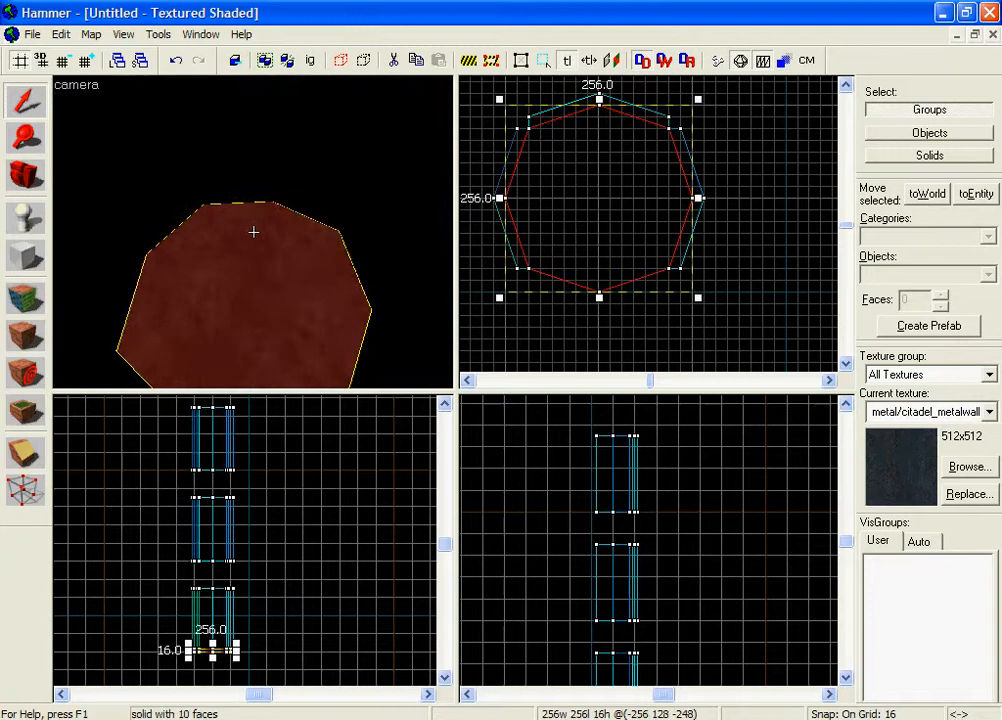
key(s)
key(s)
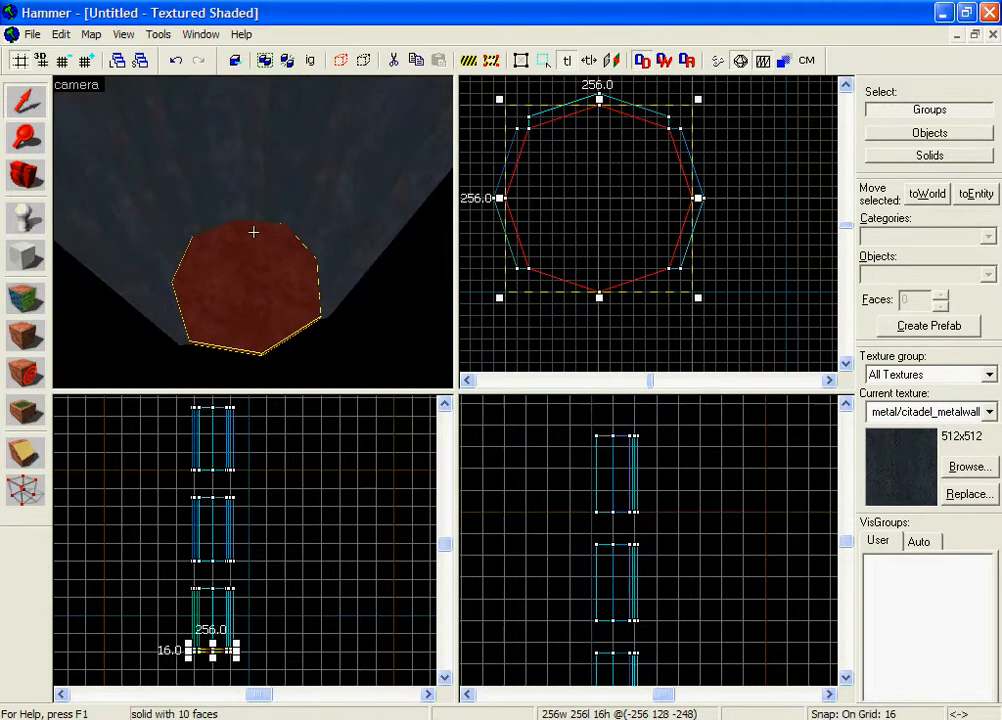
click(506, 330)
key(z)
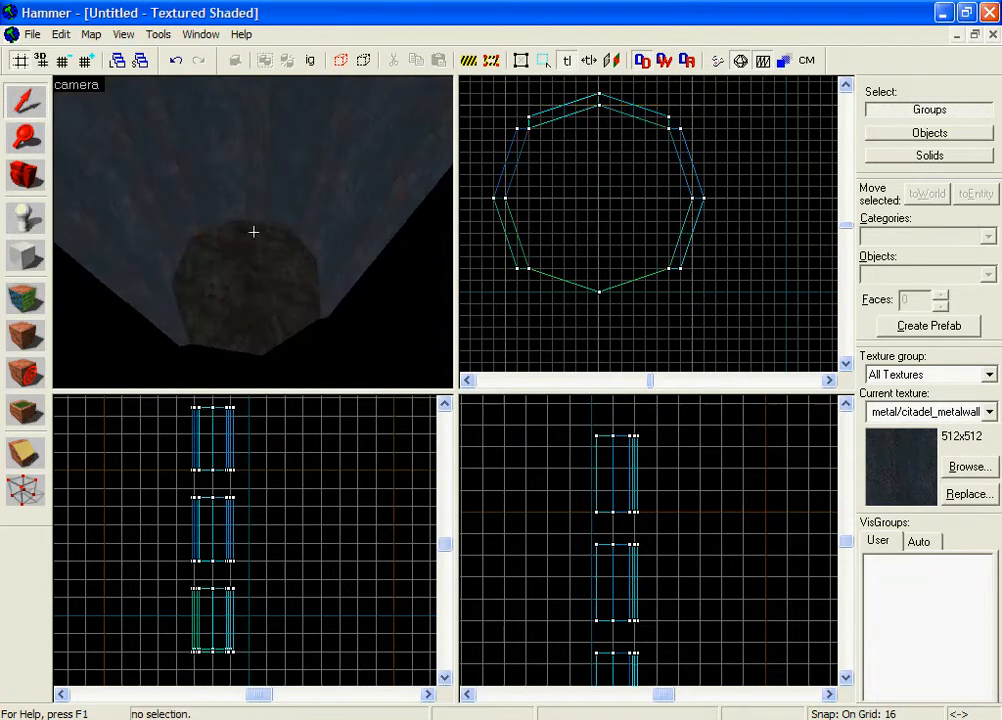
key(w)
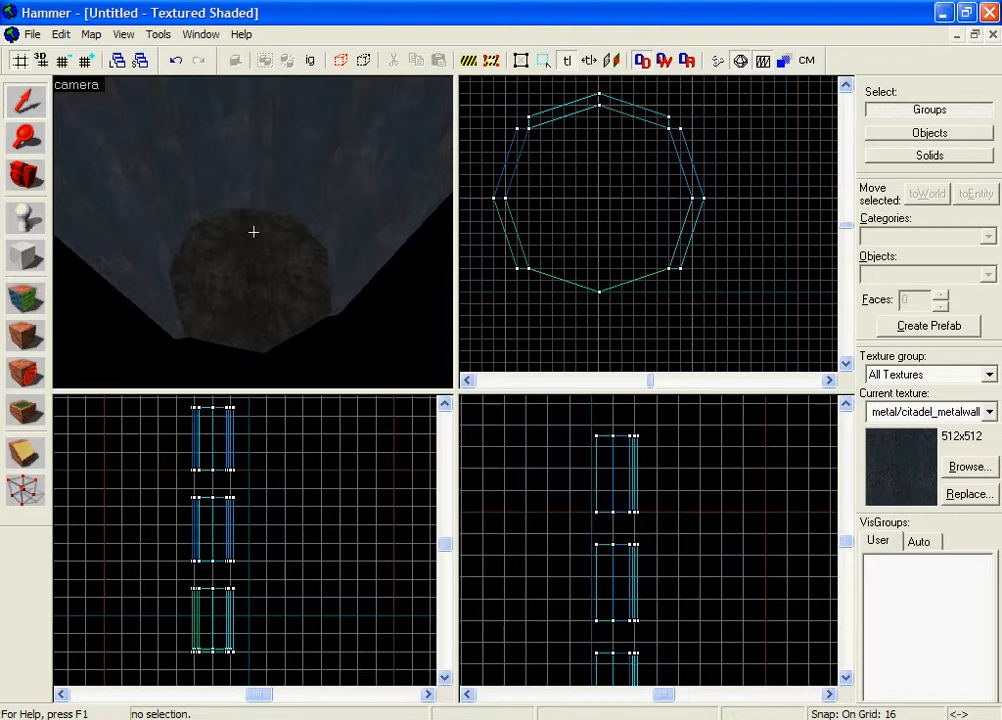
key(z)
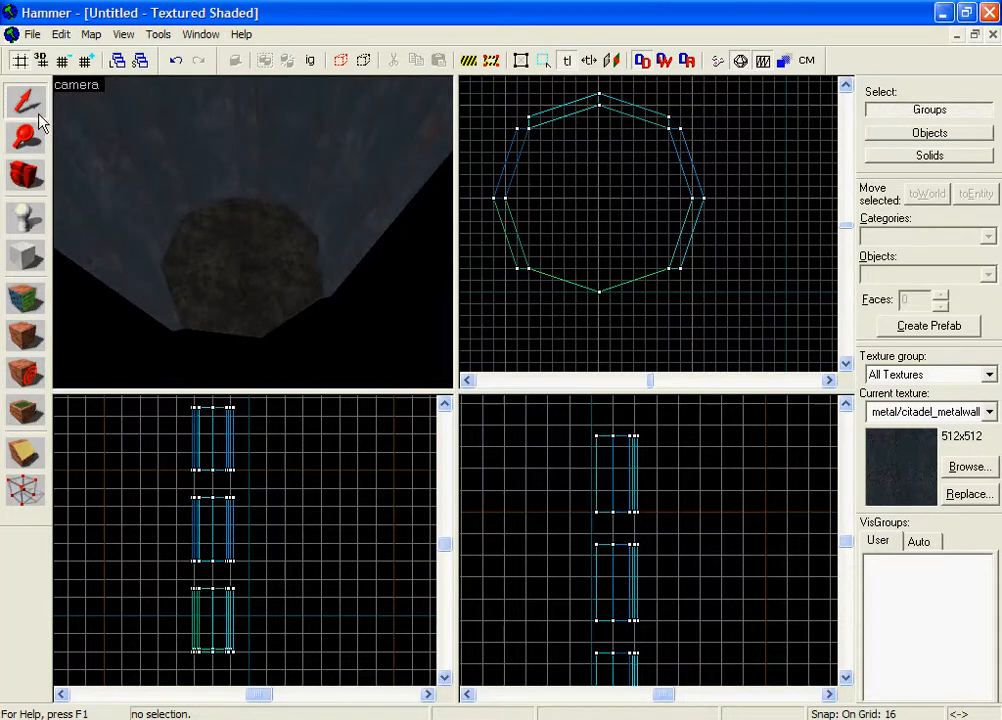
click(185, 246)
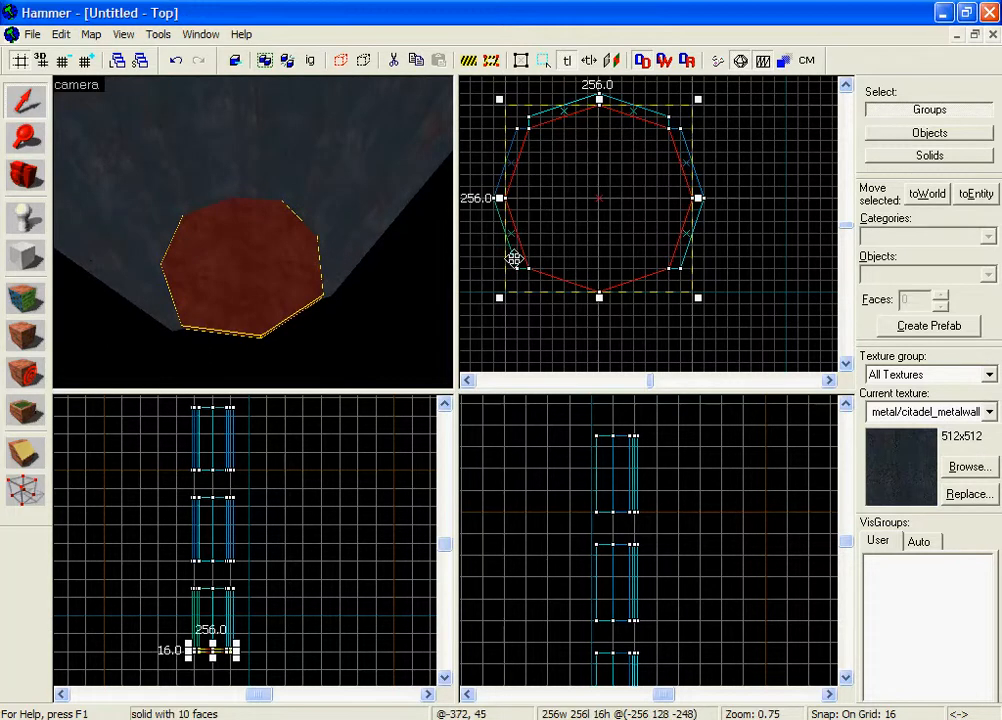
Convert the slab from func_detail to a func_movelinear entity named 'platform'.
key(ctrl+t)
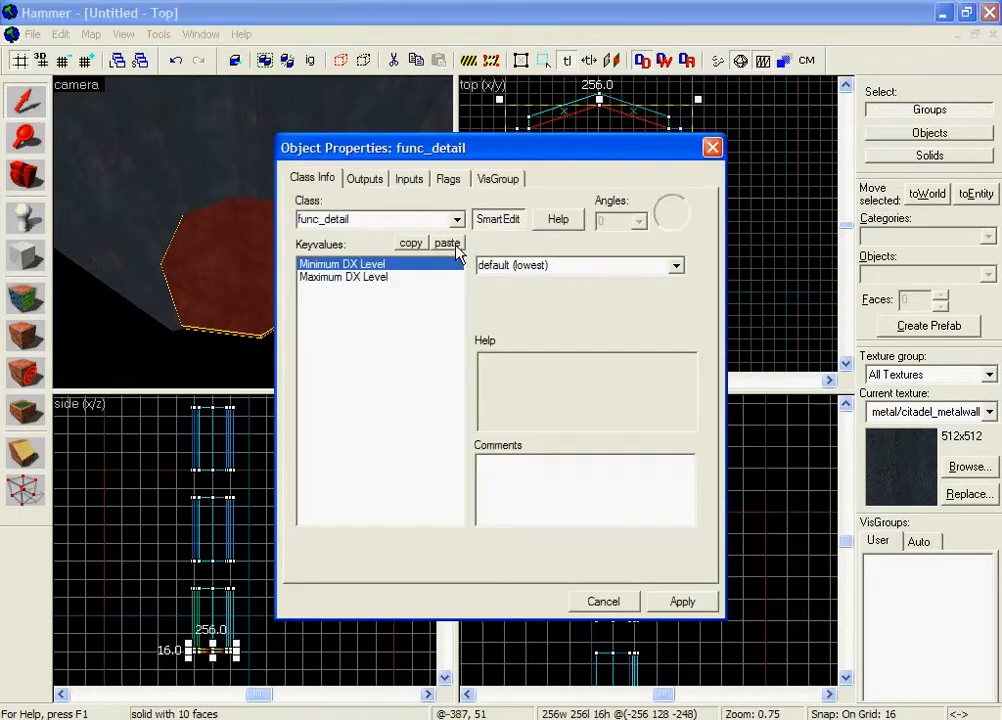
drag(325, 157, 416, 157)
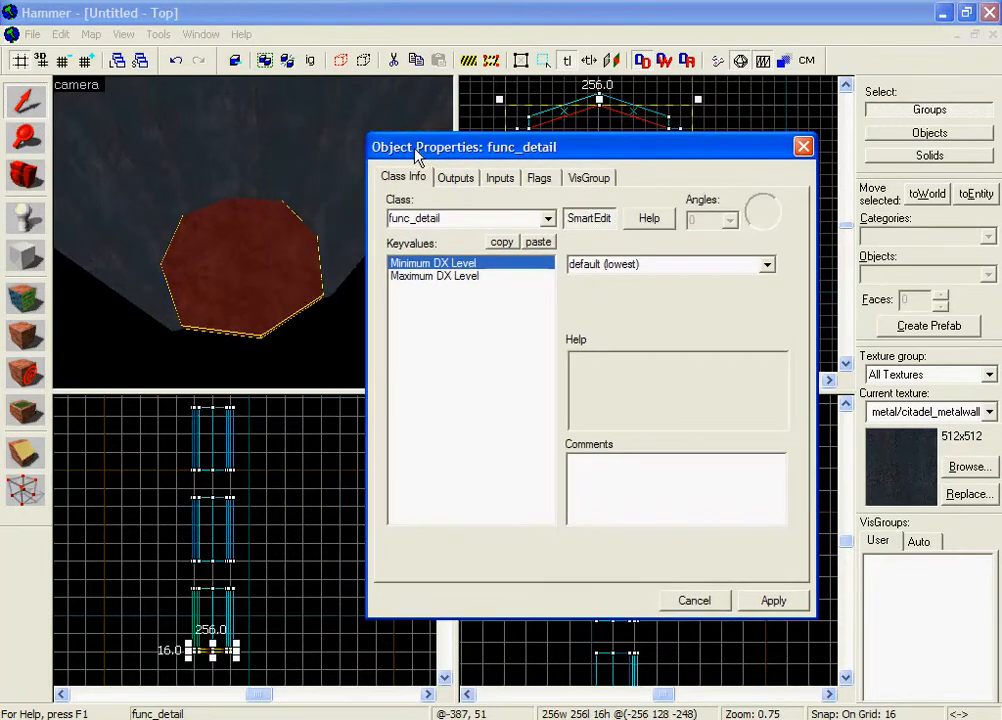
double_click(457, 218)
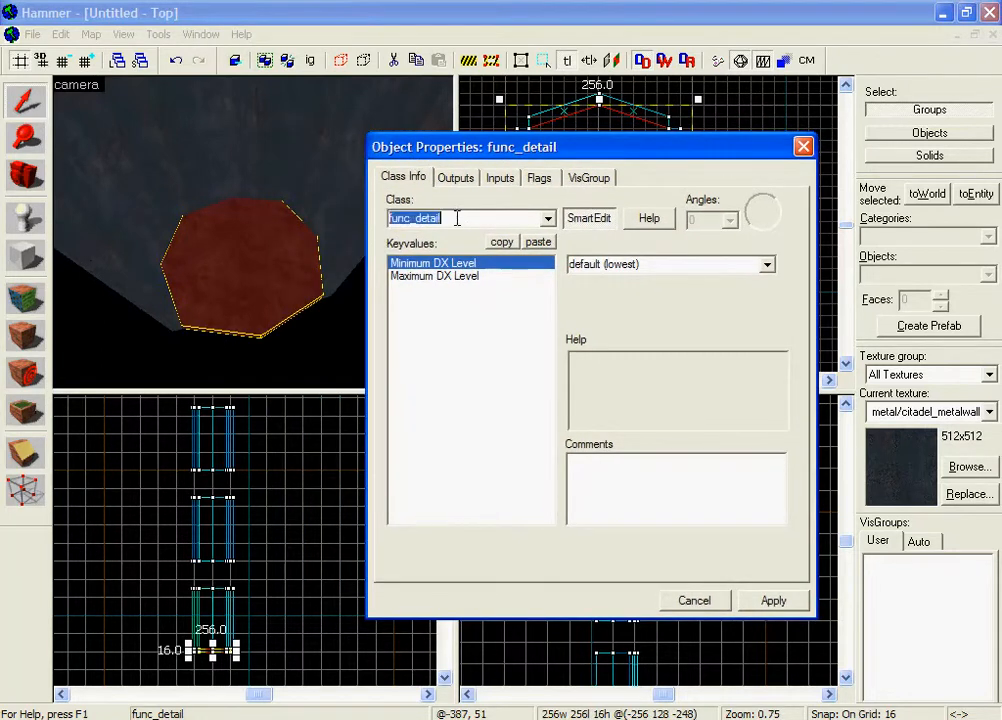
drag(443, 220, 426, 229)
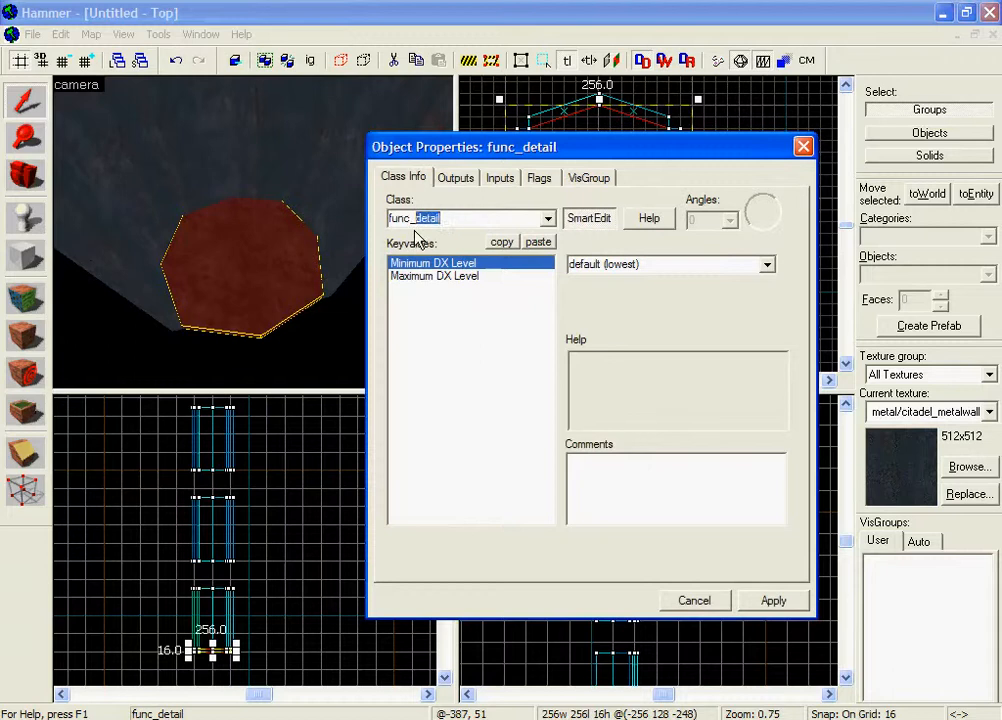
text(movelinear)
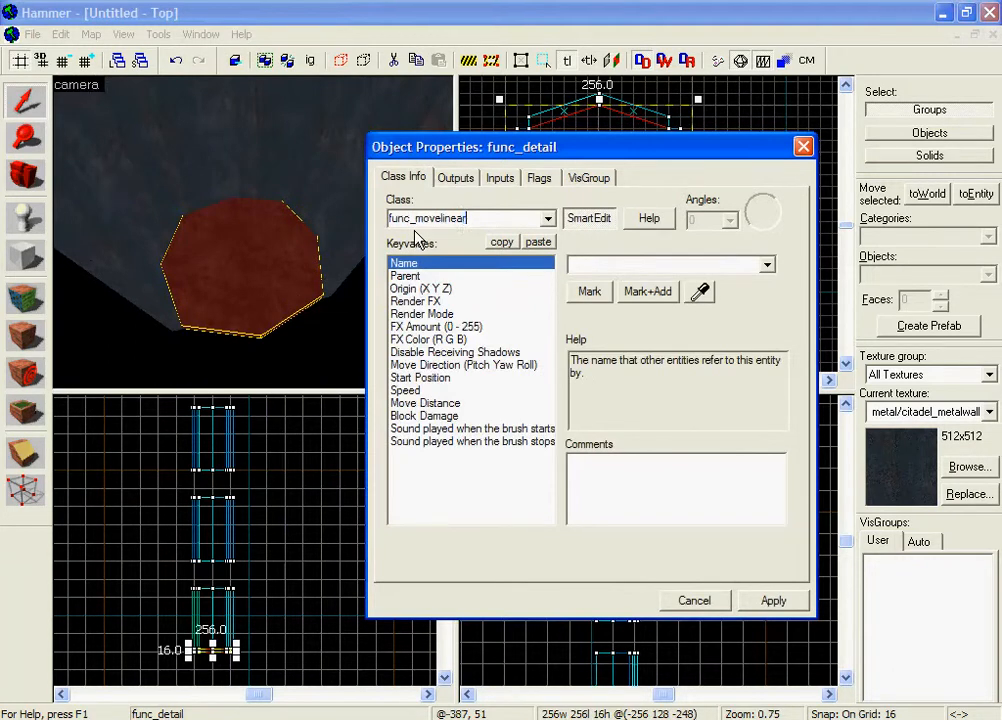
click(796, 600)
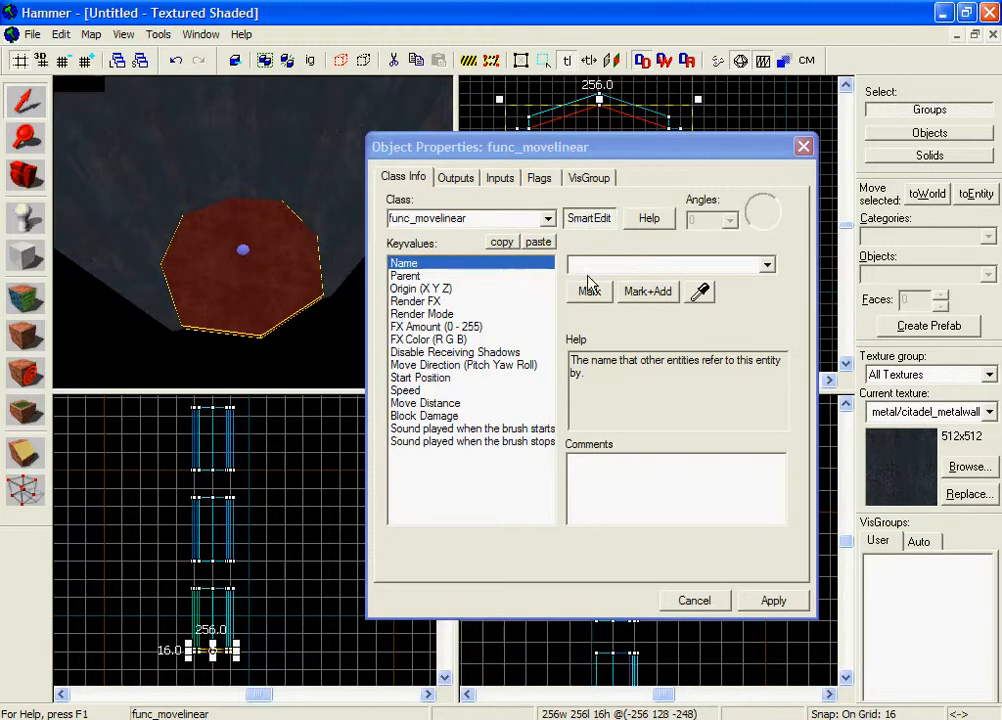
click(618, 264)
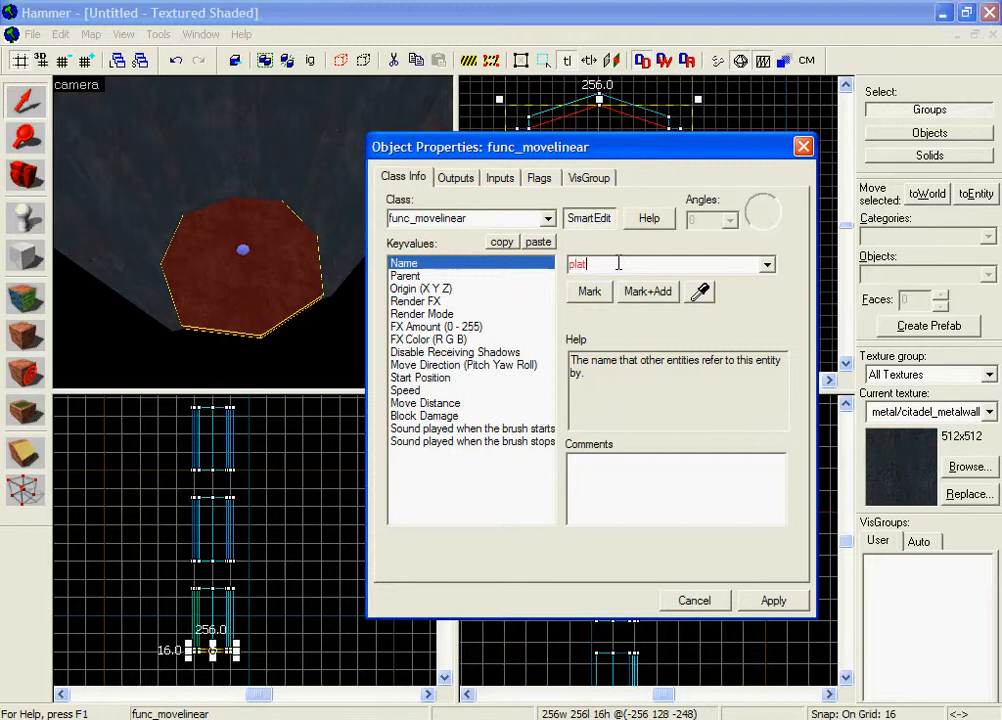
click(773, 603)
Set the platform's Move Direction to the Up preset (-90 0 0) and apply it.
click(540, 178)
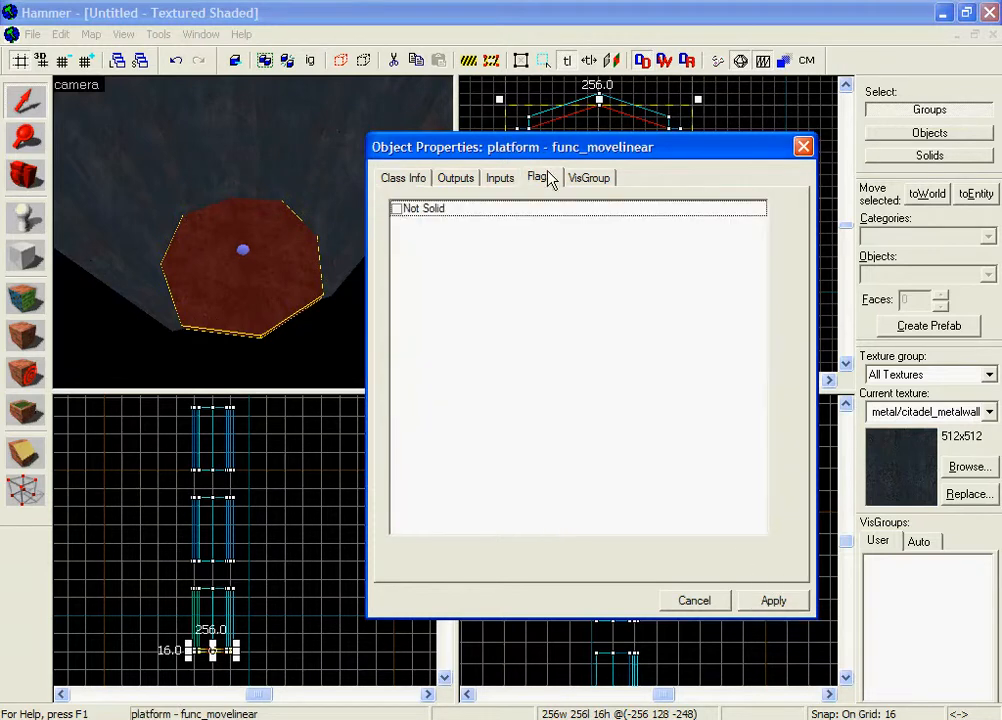
click(403, 178)
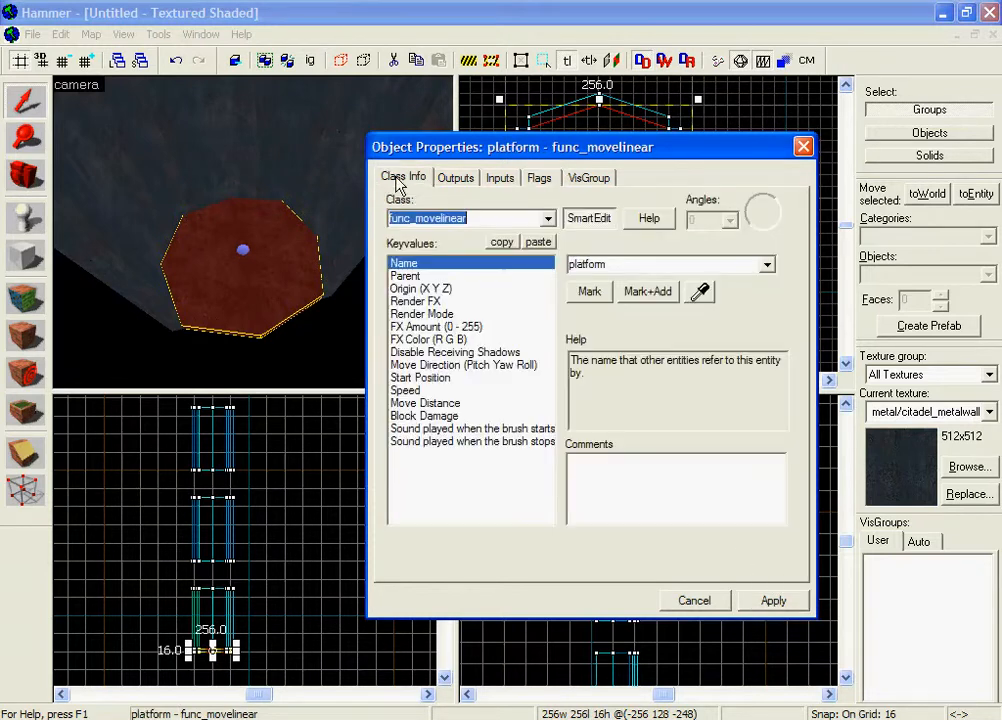
click(450, 365)
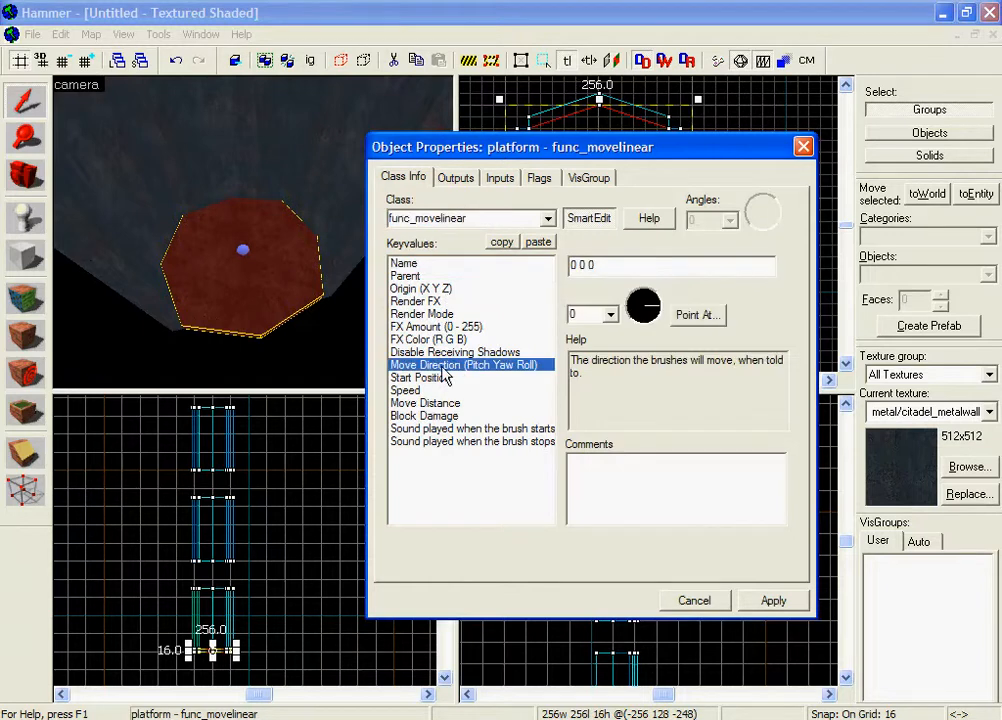
click(609, 314)
click(590, 331)
click(792, 599)
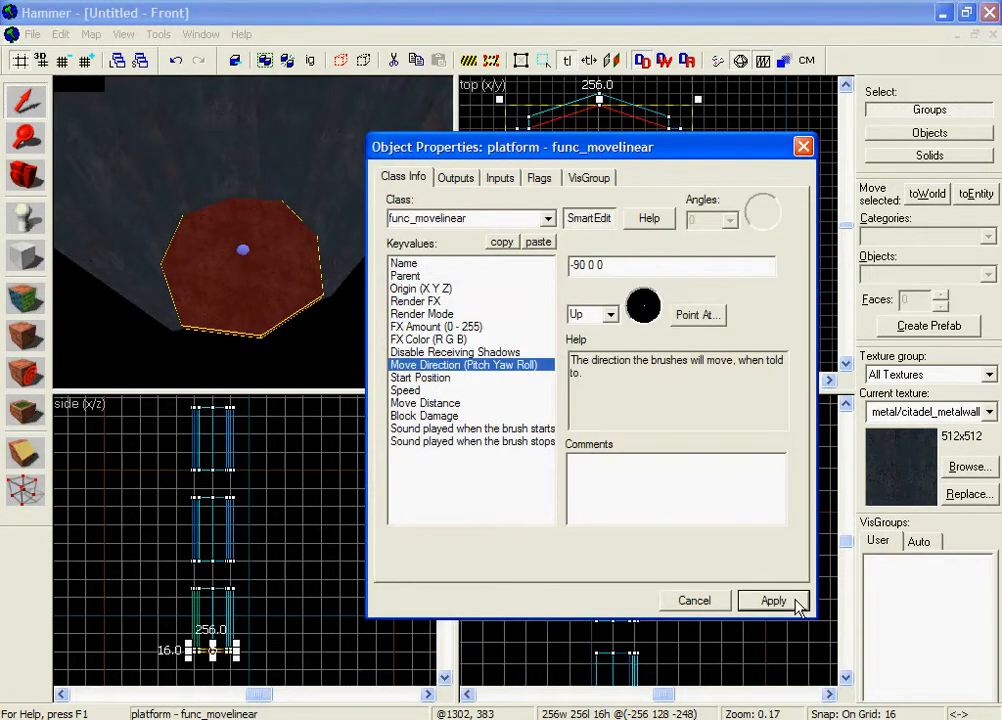
Review Start Position, Speed 100 and Move Distance, then close the properties window.
key(z)
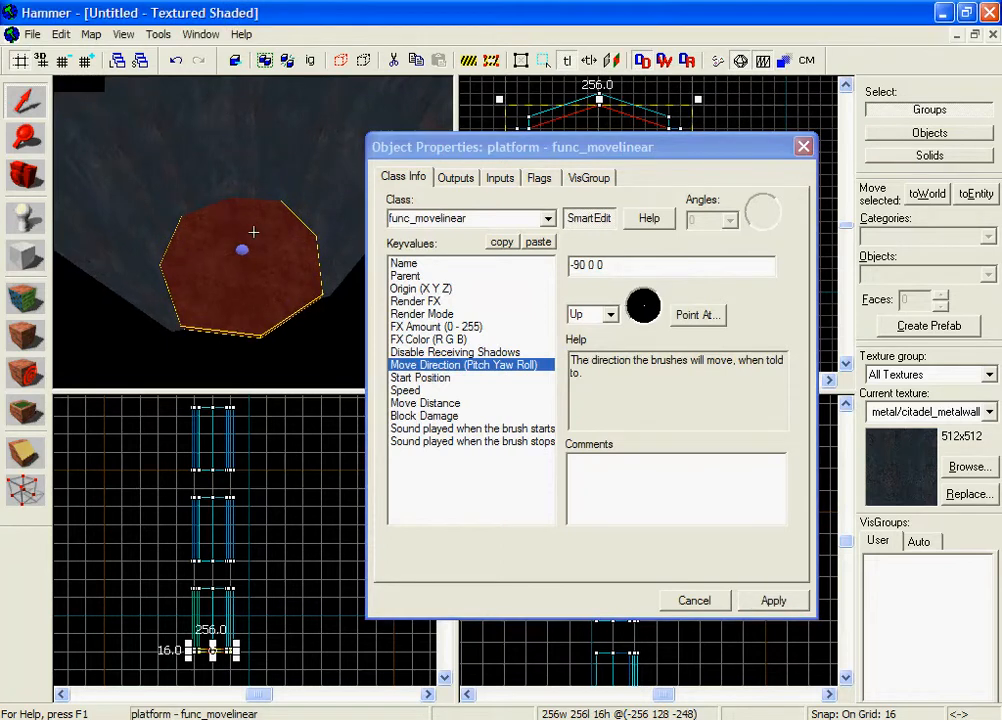
key(s)
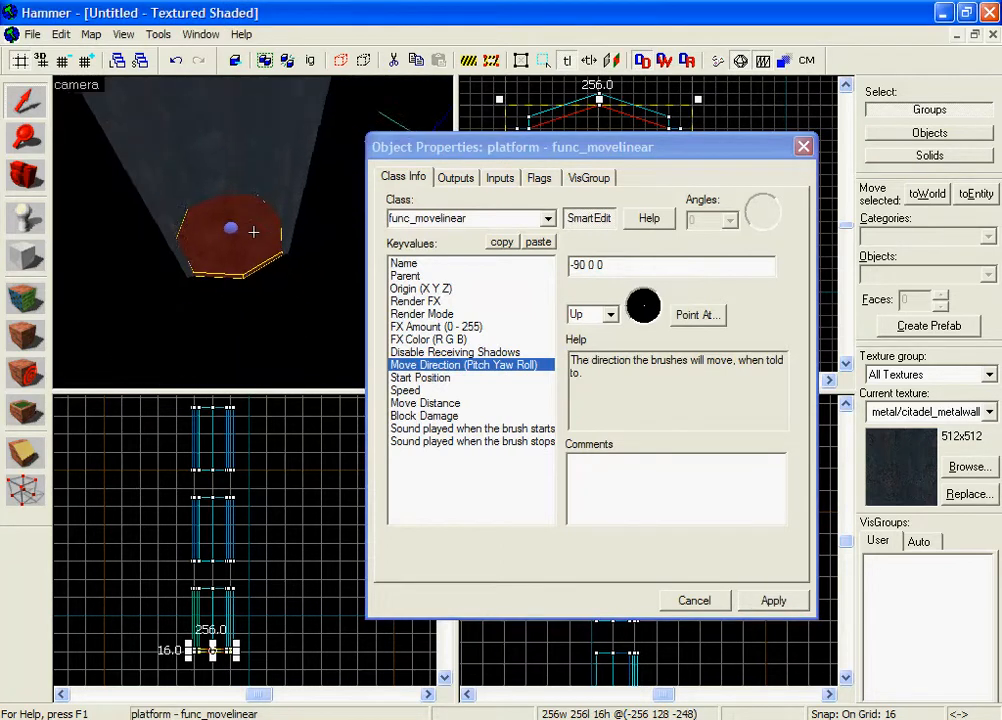
click(421, 379)
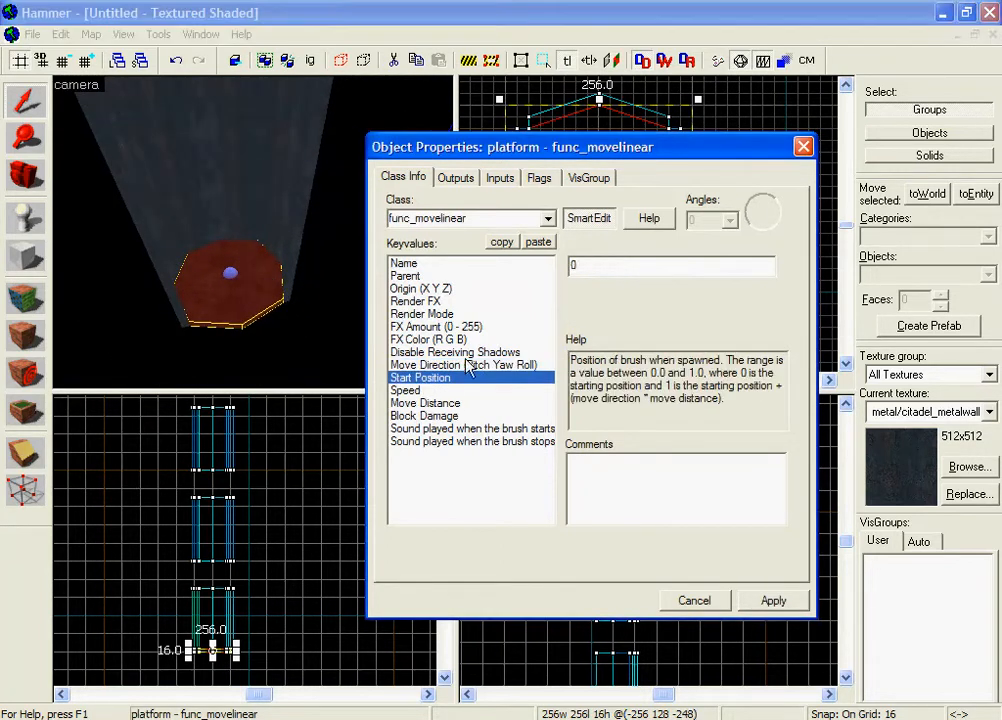
click(455, 390)
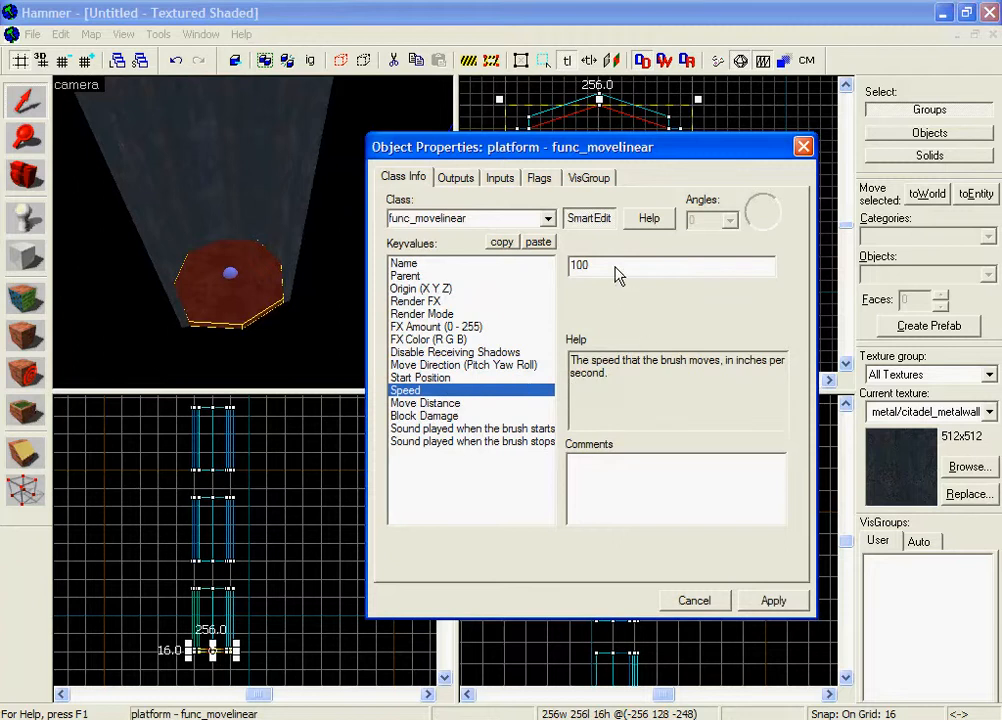
key(z)
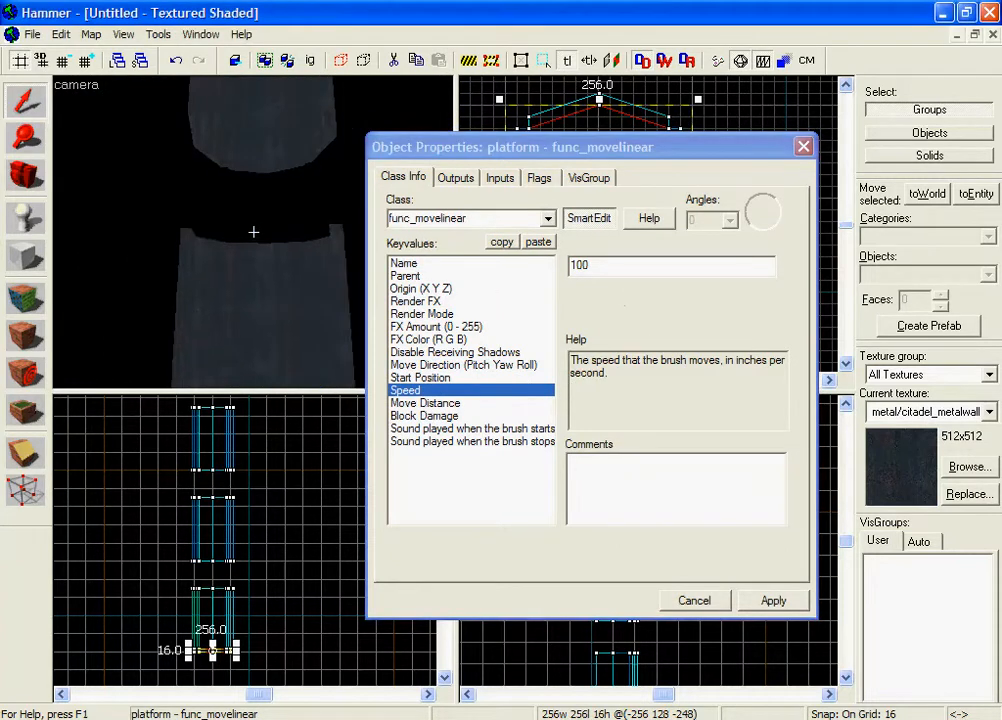
key(s)
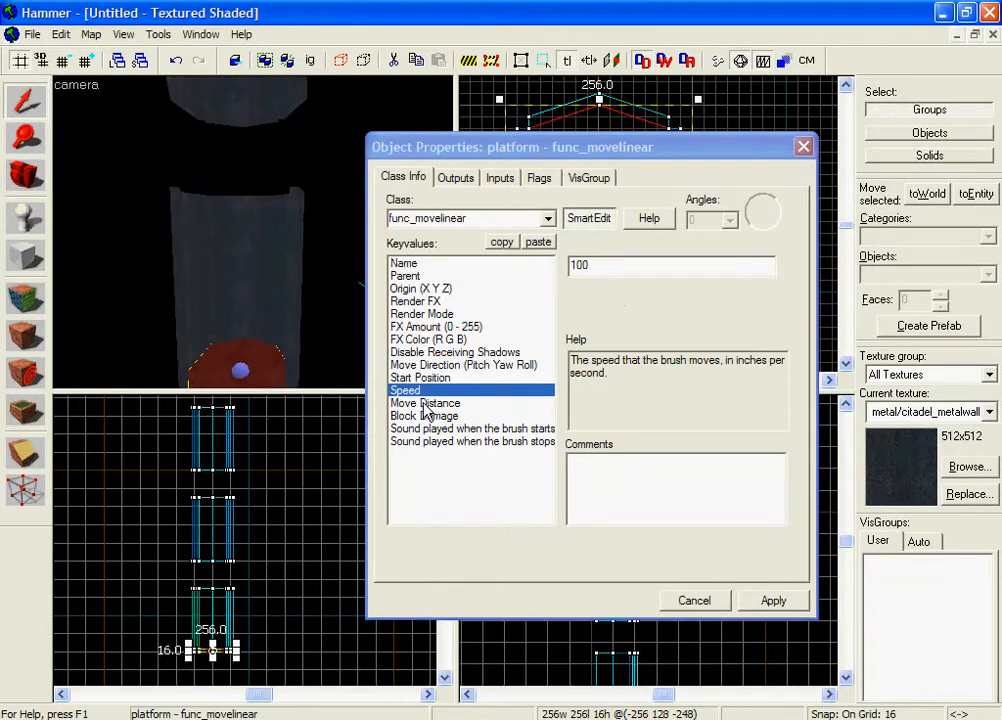
click(425, 404)
click(426, 415)
click(428, 404)
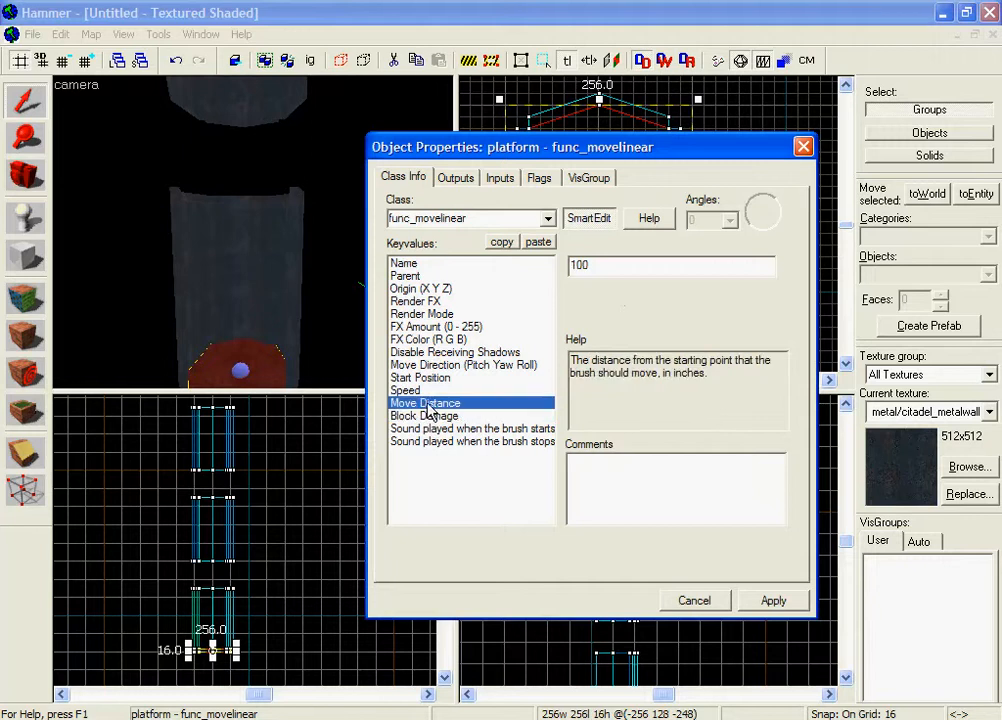
key(z)
key(z)
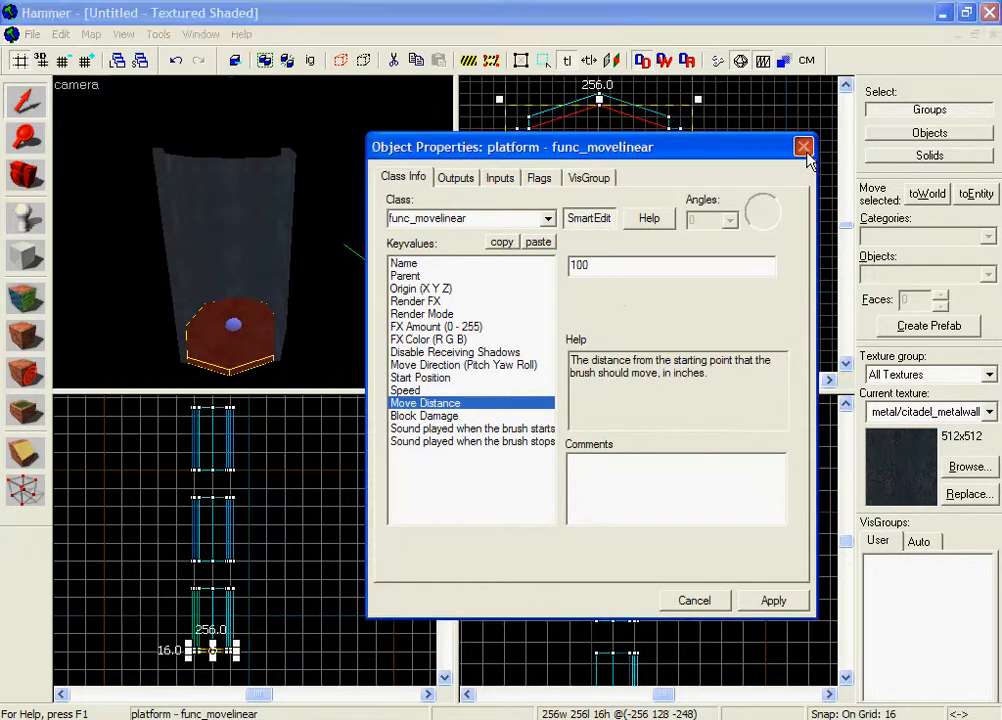
click(803, 147)
scroll(246, 586, down, 3)
Drag a measuring box from the platform partway up the shaft in the side view.
scroll(233, 598, up, 5)
scroll(233, 598, down, 3)
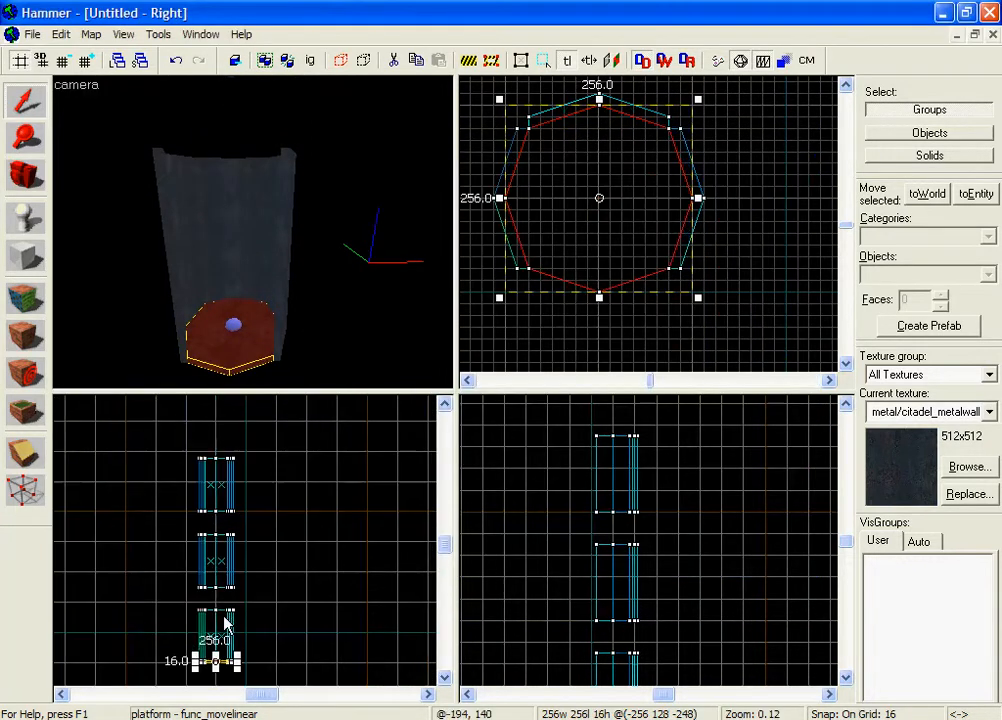
scroll(215, 662, up, 10)
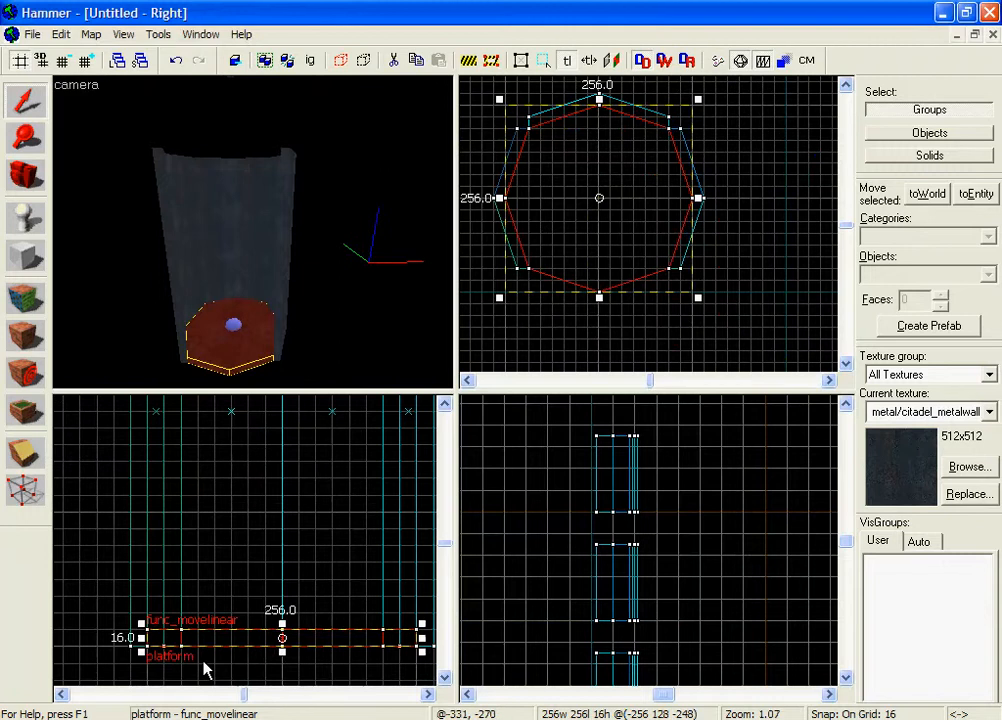
scroll(205, 668, up, 4)
drag(200, 598, 235, 541)
scroll(235, 541, down, 9)
middle_drag(225, 539, 222, 566)
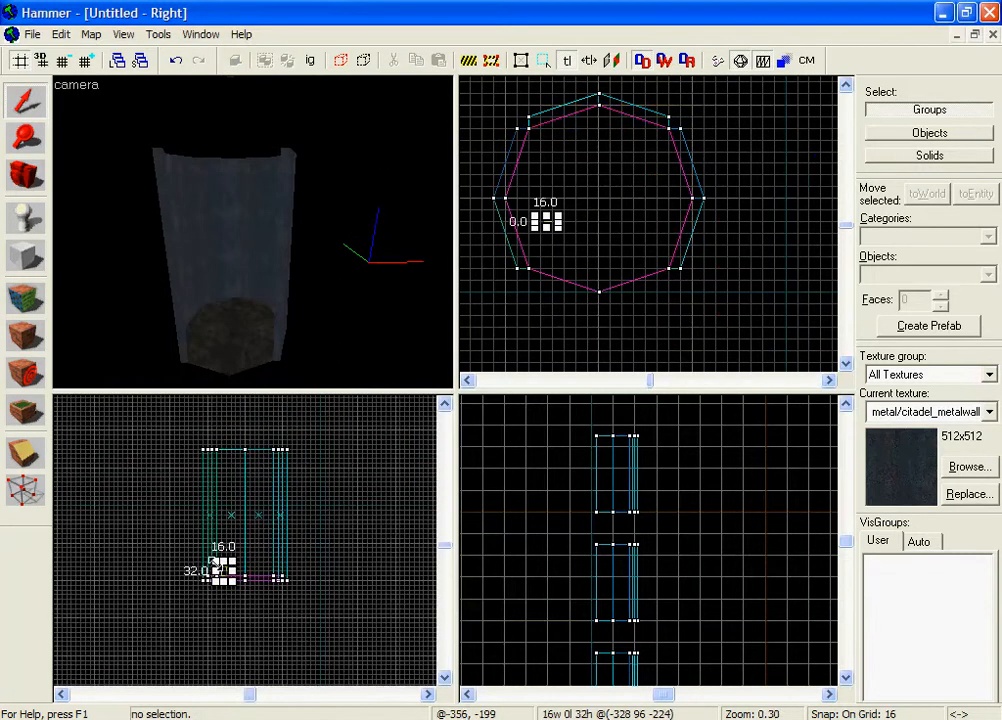
drag(224, 564, 215, 411)
Extend the measuring box to the shaft top and trim its height to 1712 units.
scroll(229, 473, down, 11)
scroll(234, 446, up, 5)
scroll(222, 403, up, 3)
middle_drag(210, 420, 210, 469)
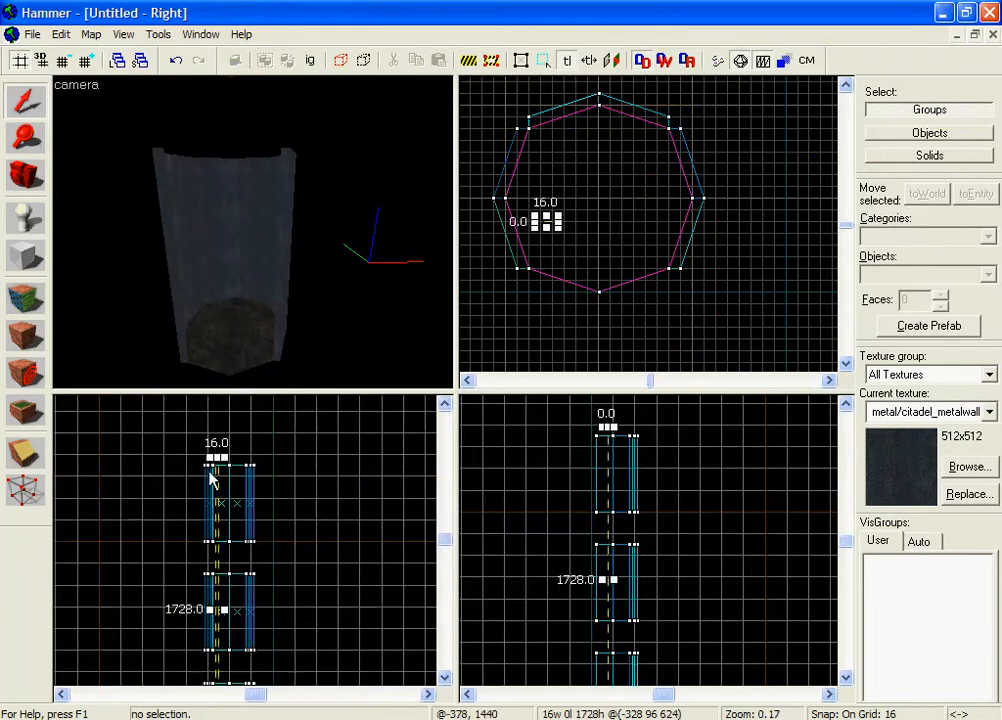
scroll(222, 458, up, 7)
scroll(231, 461, up, 4)
drag(229, 463, 229, 481)
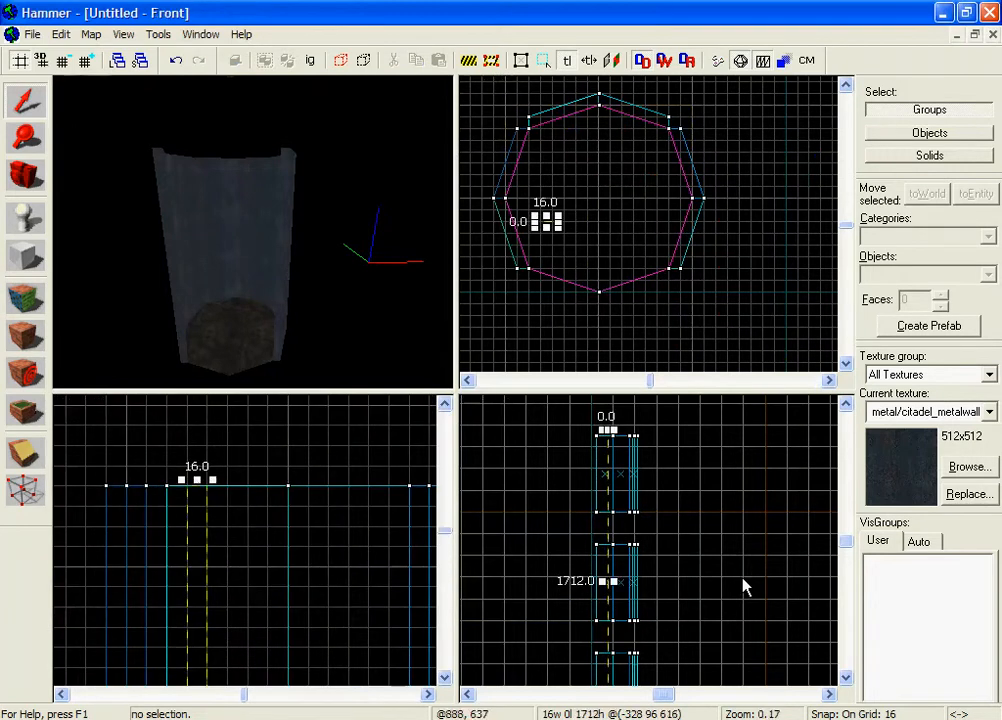
scroll(565, 590, up, 2)
scroll(635, 593, up, 2)
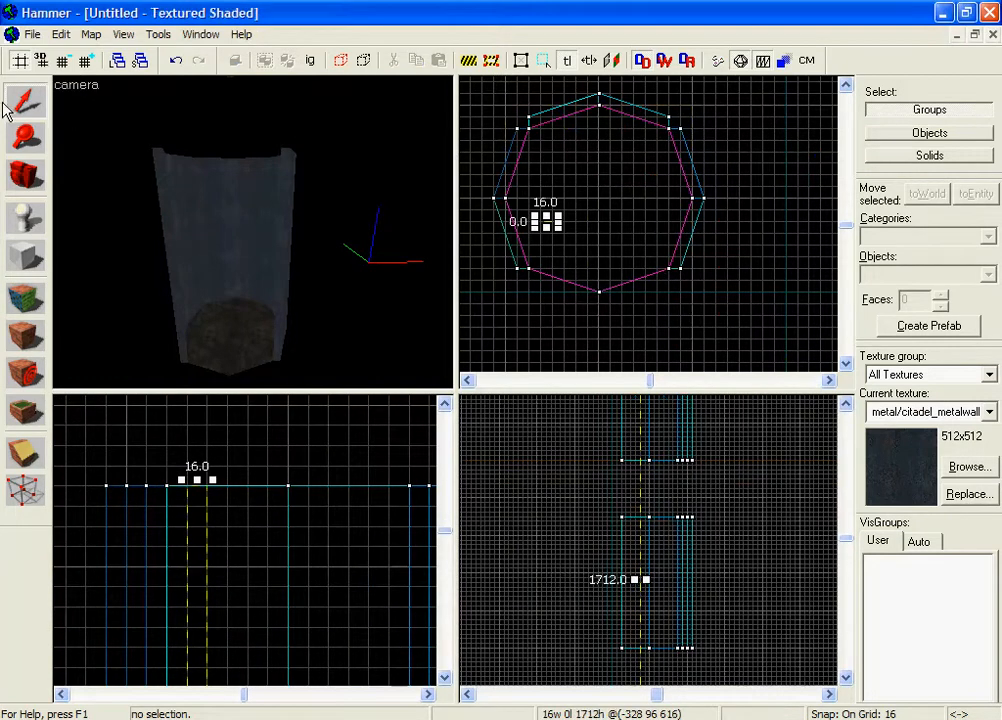
Enter 1712 as the platform's Move Distance and apply it.
double_click(212, 340)
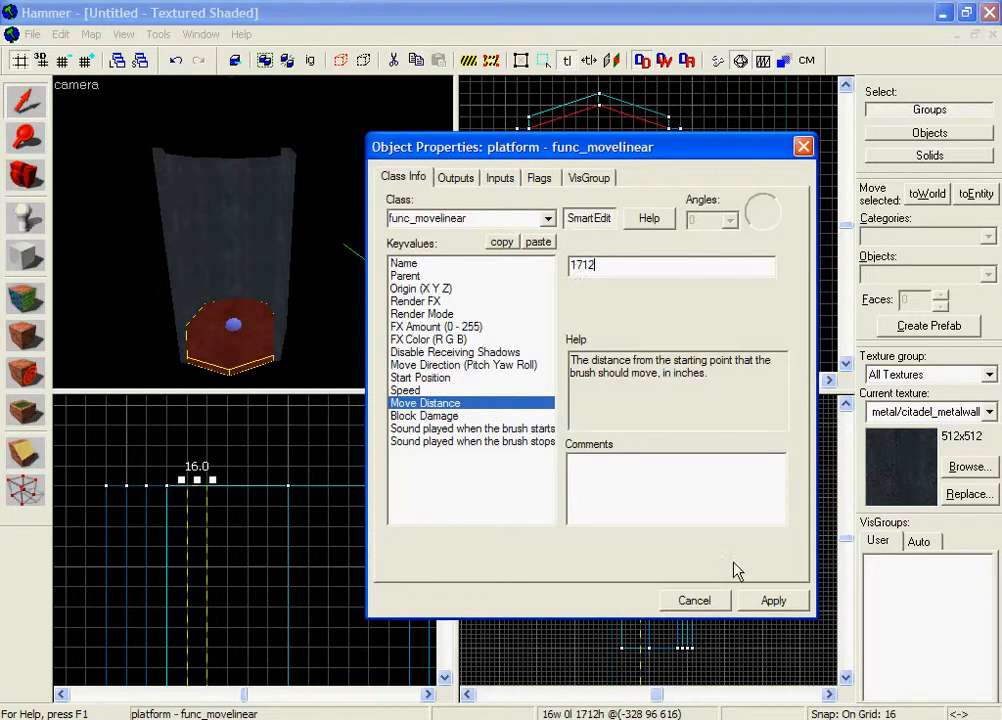
click(752, 602)
click(716, 606)
key(Escape)
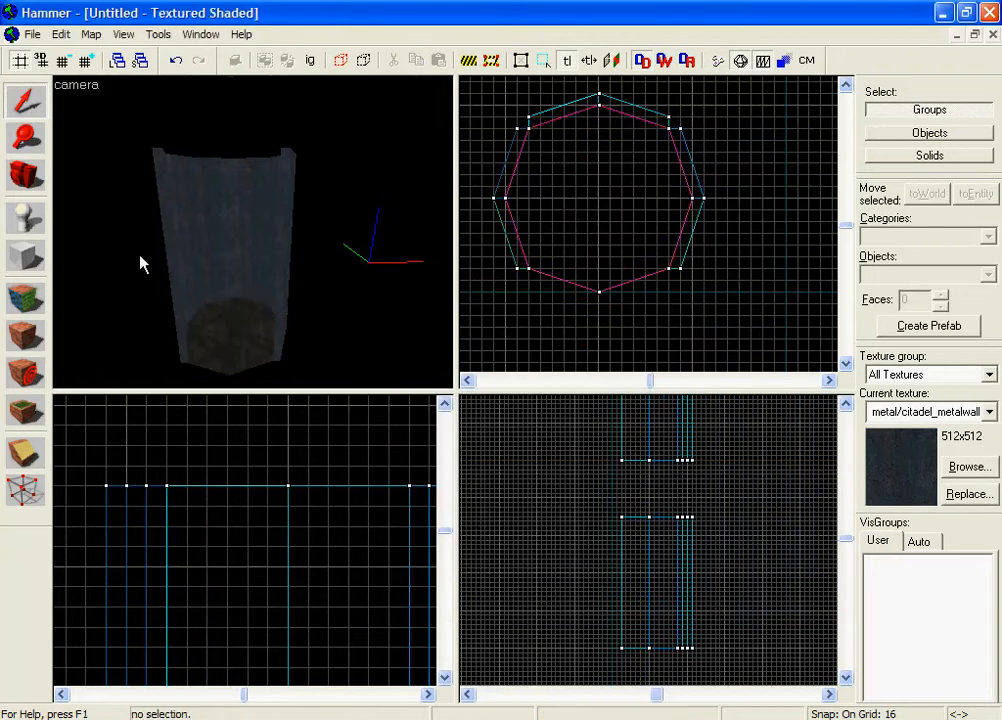
Fly the 3D camera up through the octagonal shaft and back toward the red platform.
key(z)
key(w)
key(z)
click(258, 240)
key(z)
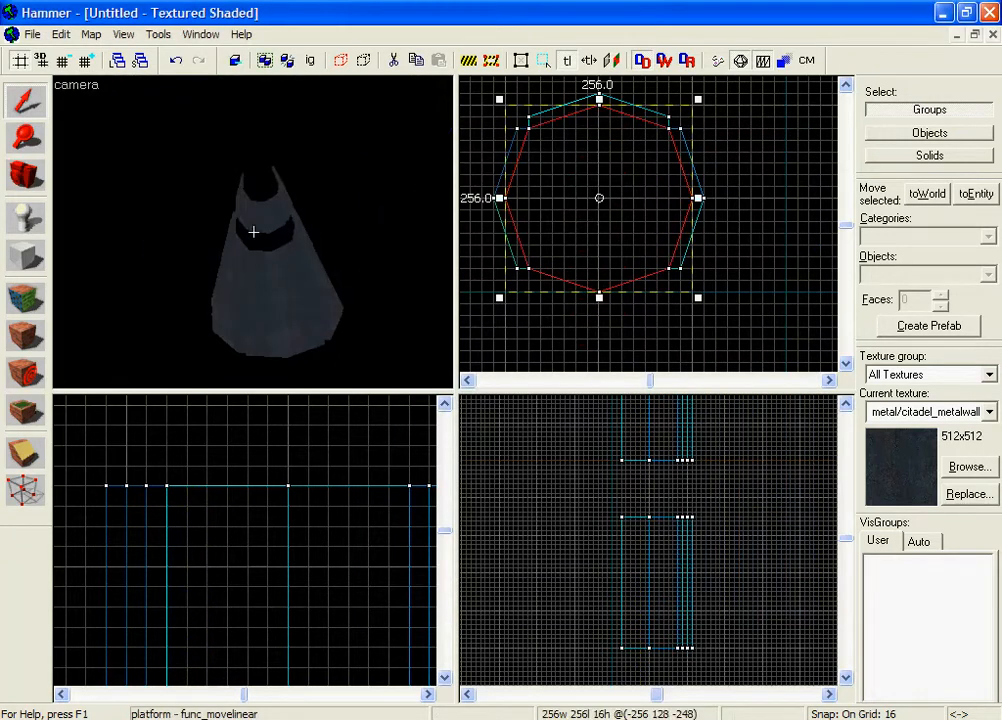
key(w)
key(w)
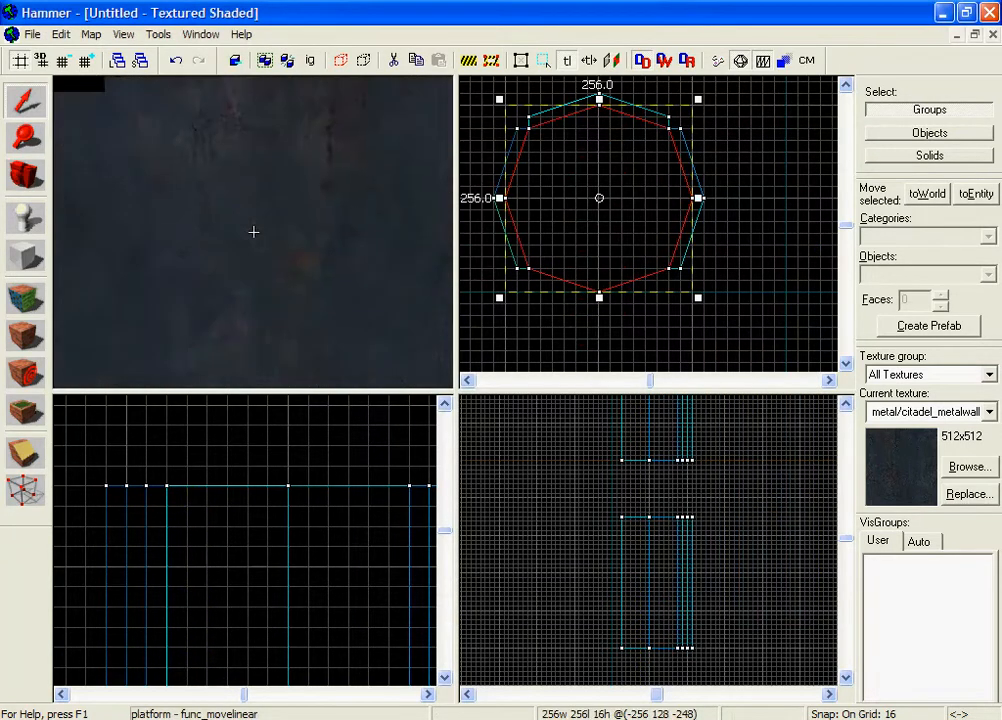
key(s)
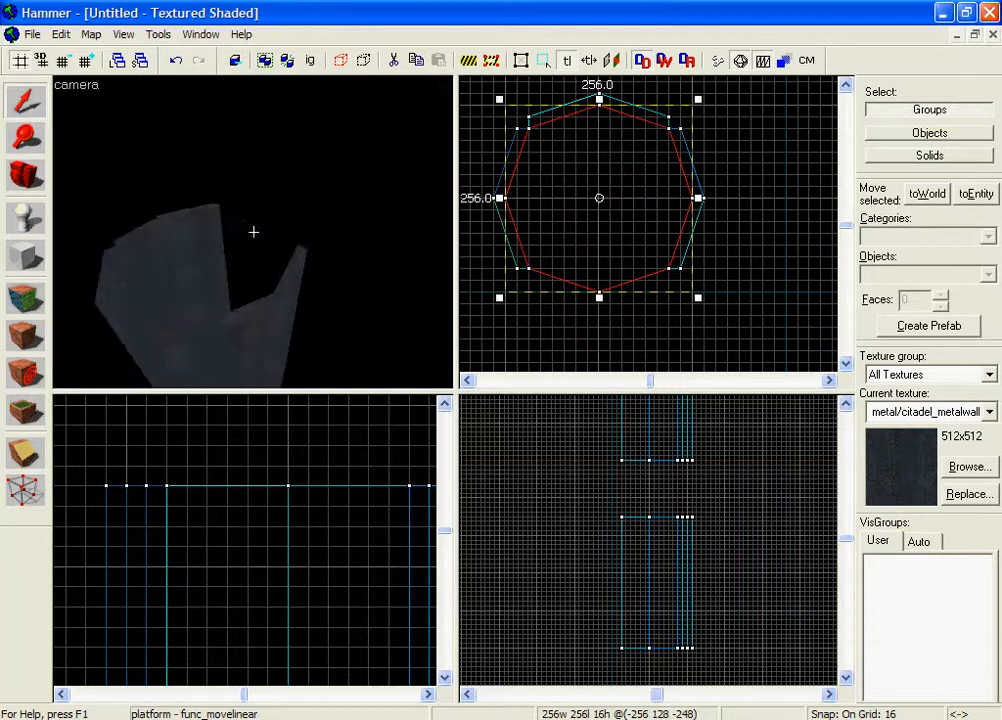
key(w)
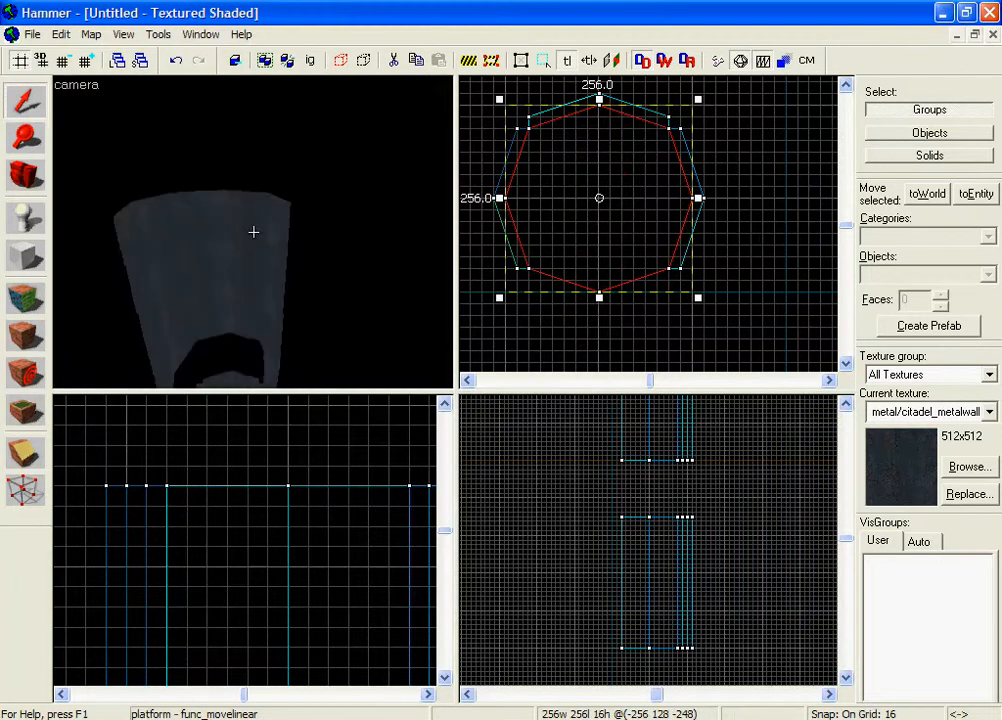
key(z)
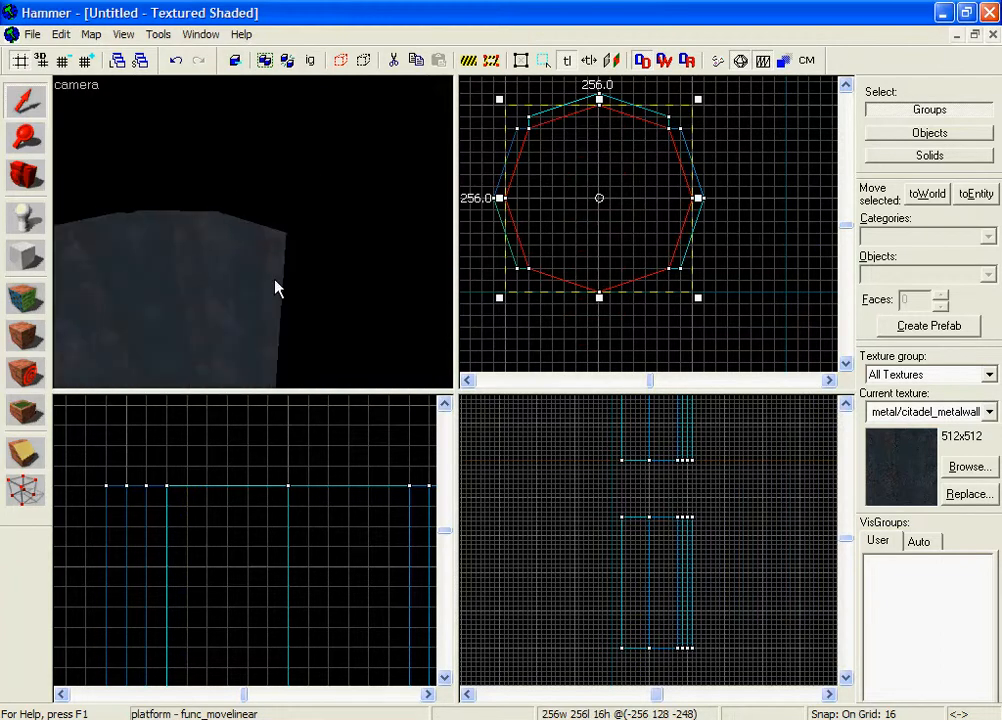
key(z)
key(z)
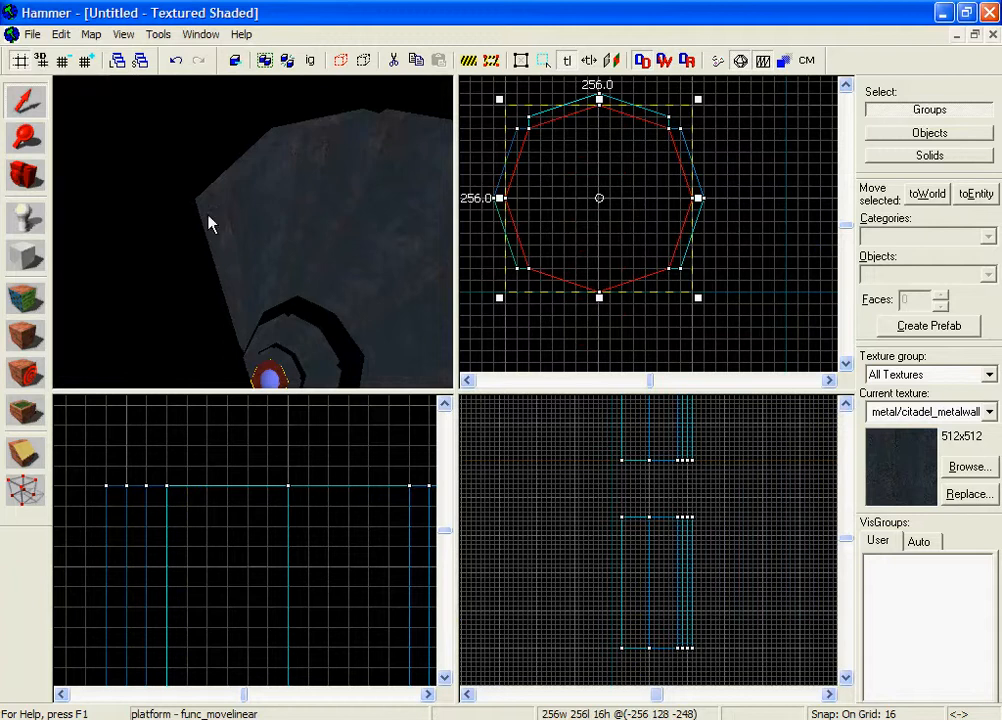
key(z)
key(w)
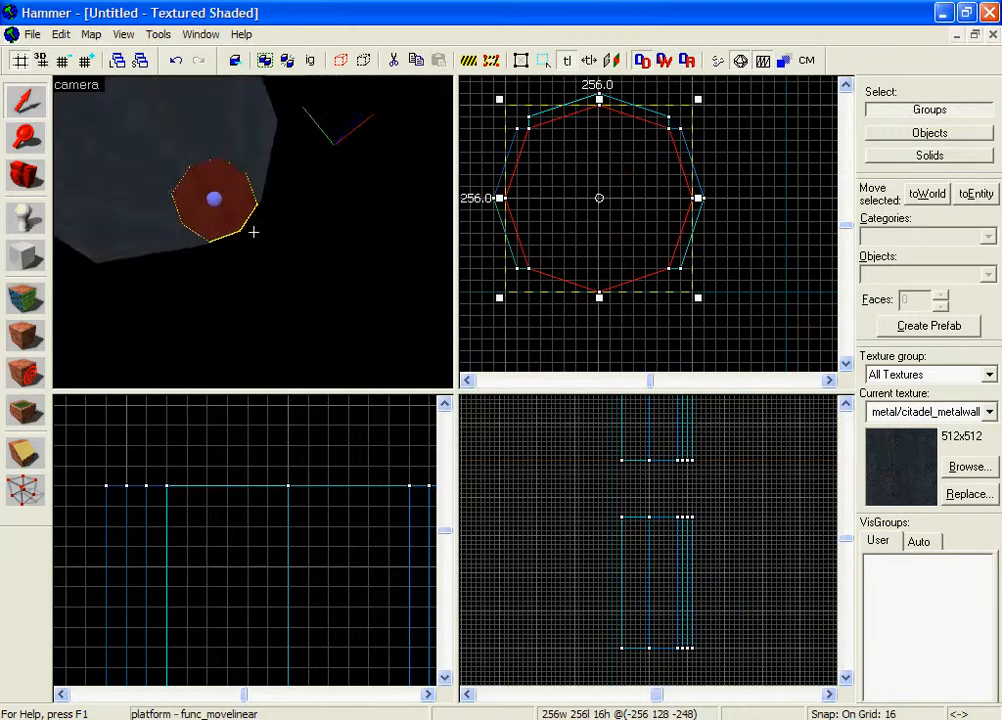
key(z)
Select and deselect the platform to check it inside the shaft.
click(288, 240)
key(z)
key(s)
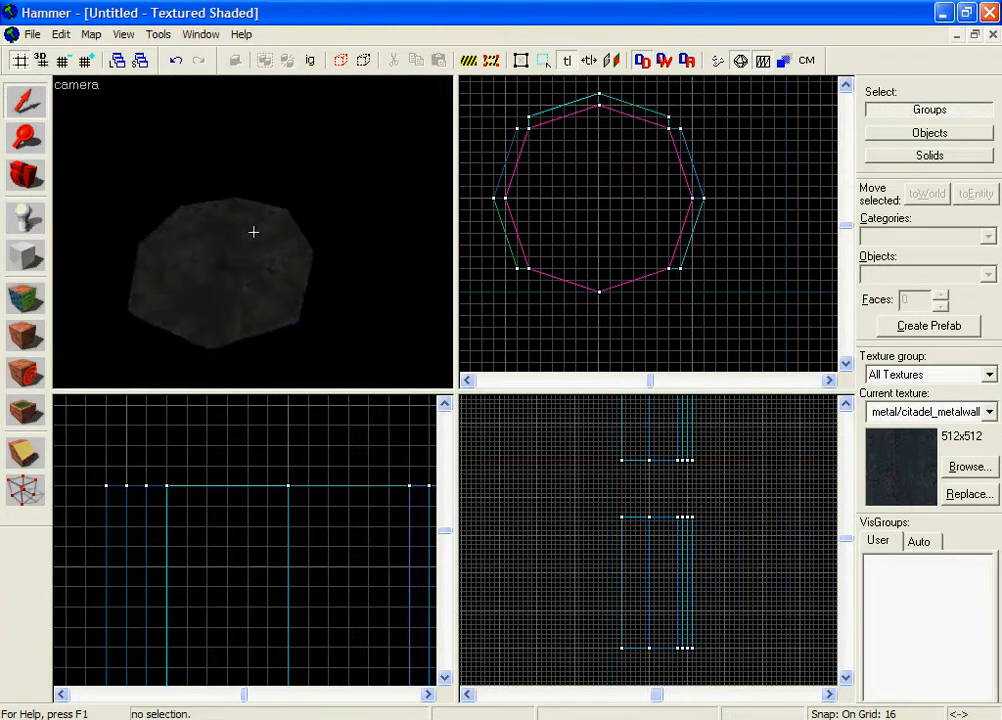
key(z)
click(258, 233)
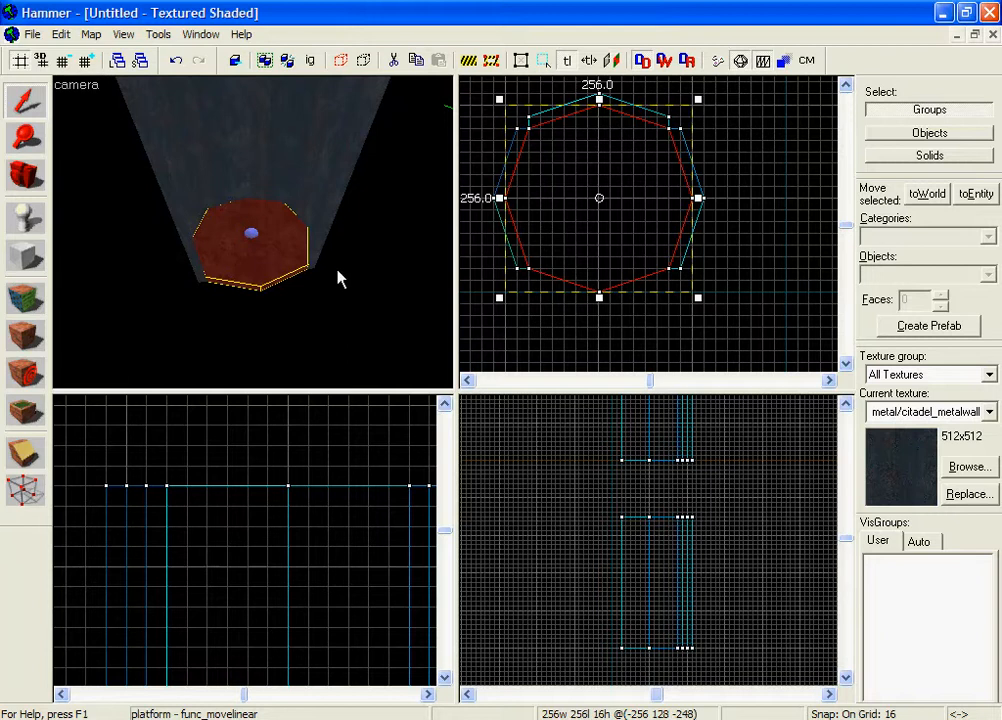
click(383, 251)
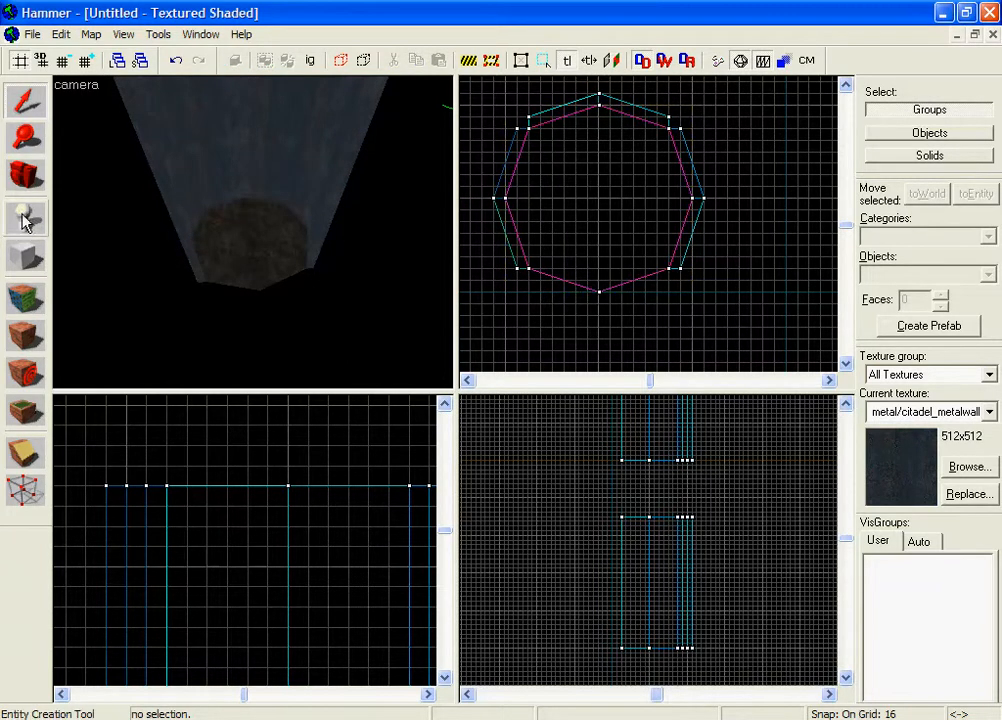
Switch to the Block tool and bring up the texture browser filtered to metal.
click(22, 252)
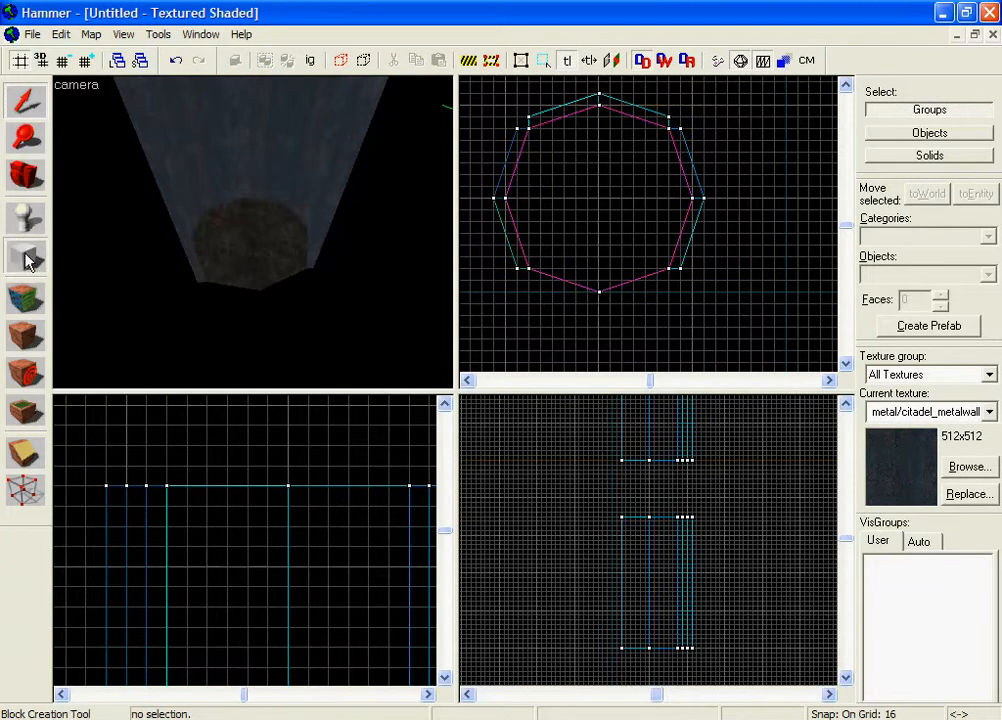
key(z)
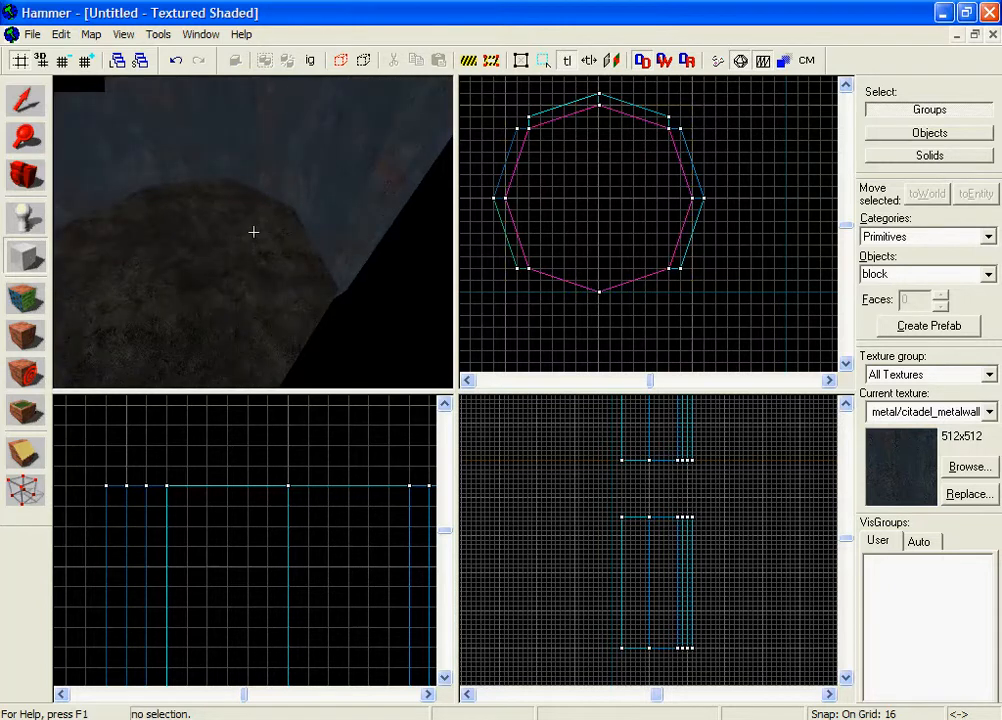
key(z)
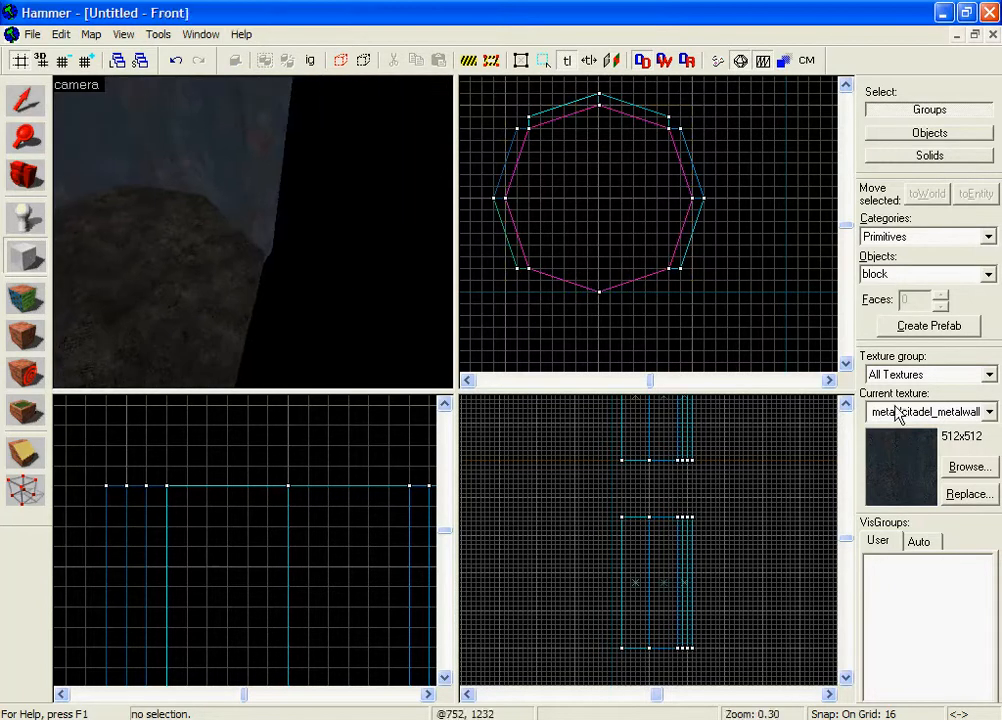
click(970, 468)
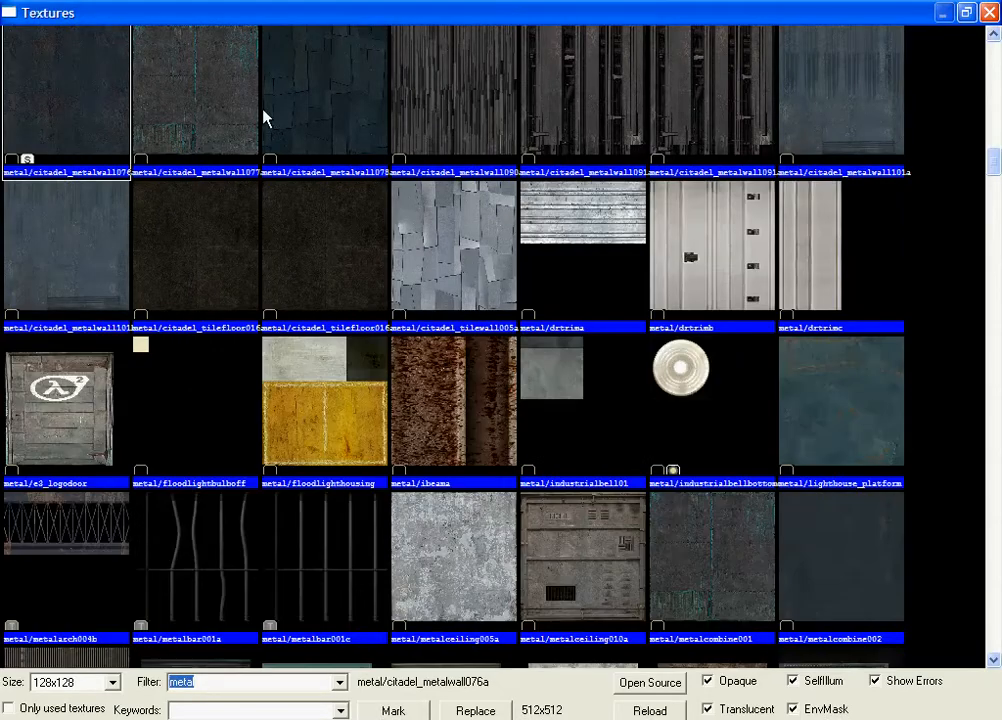
Pick a citadel metal wall texture and draw a 16×16 block footprint in Top view.
double_click(251, 122)
click(25, 255)
scroll(577, 300, up, 3)
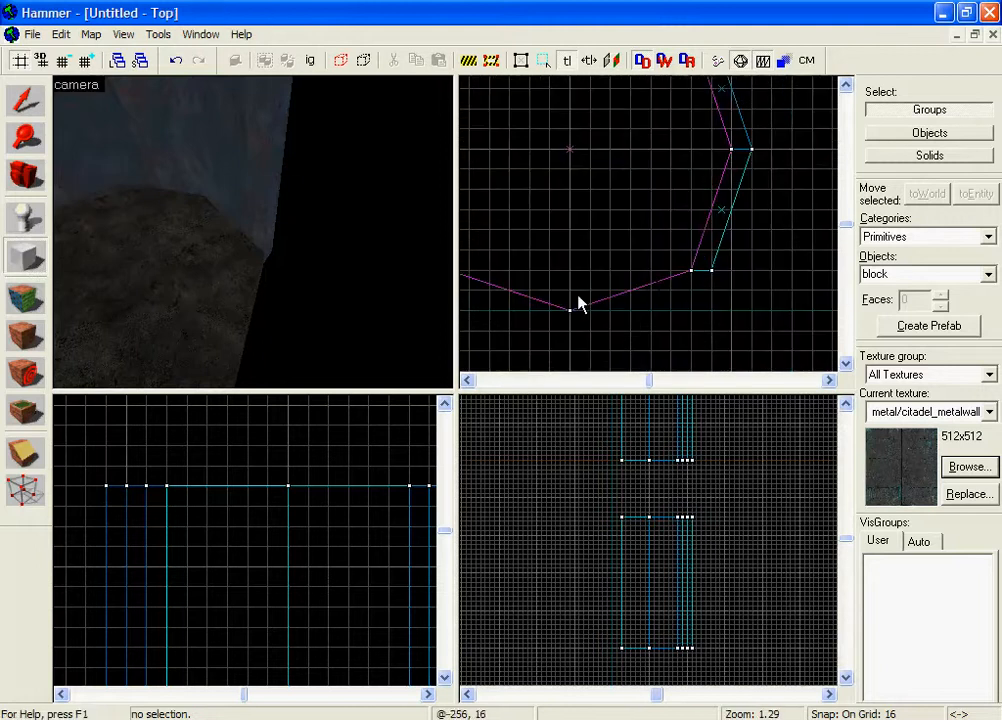
drag(638, 258, 655, 273)
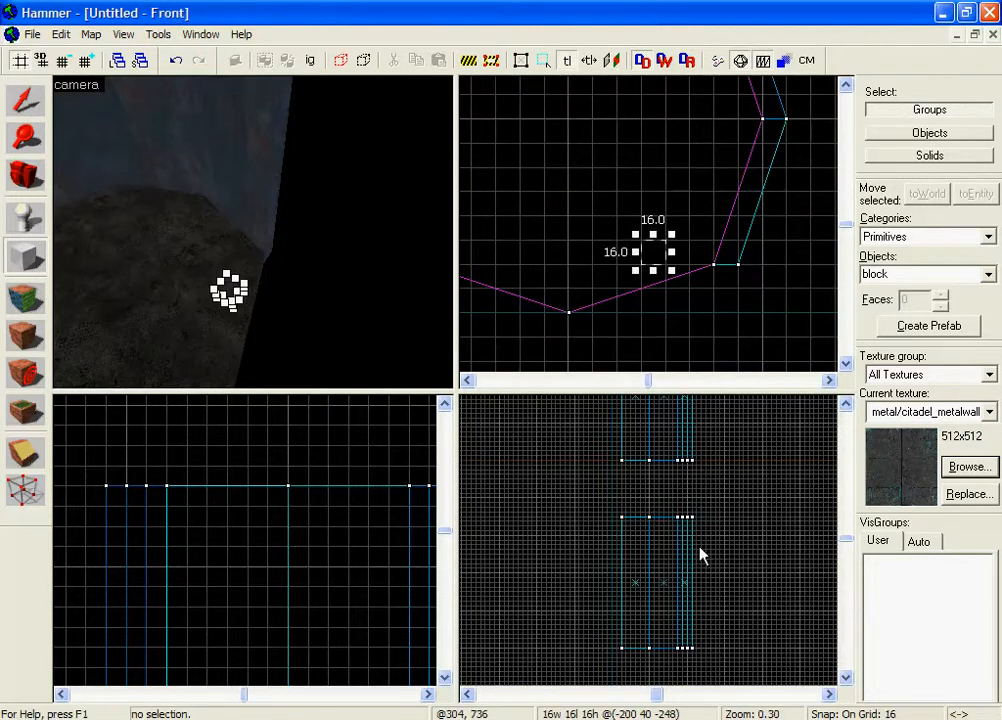
scroll(700, 553, down, 6)
scroll(703, 515, up, 15)
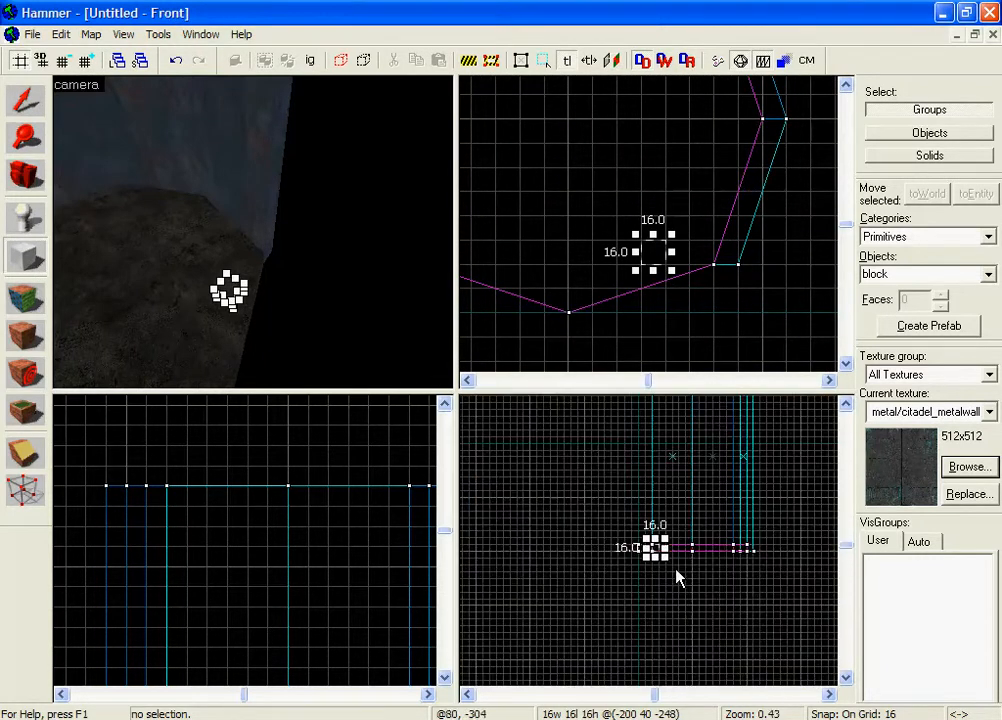
Raise the block onto the platform, stretch it to 48 units tall, and create it.
drag(643, 530, 640, 479)
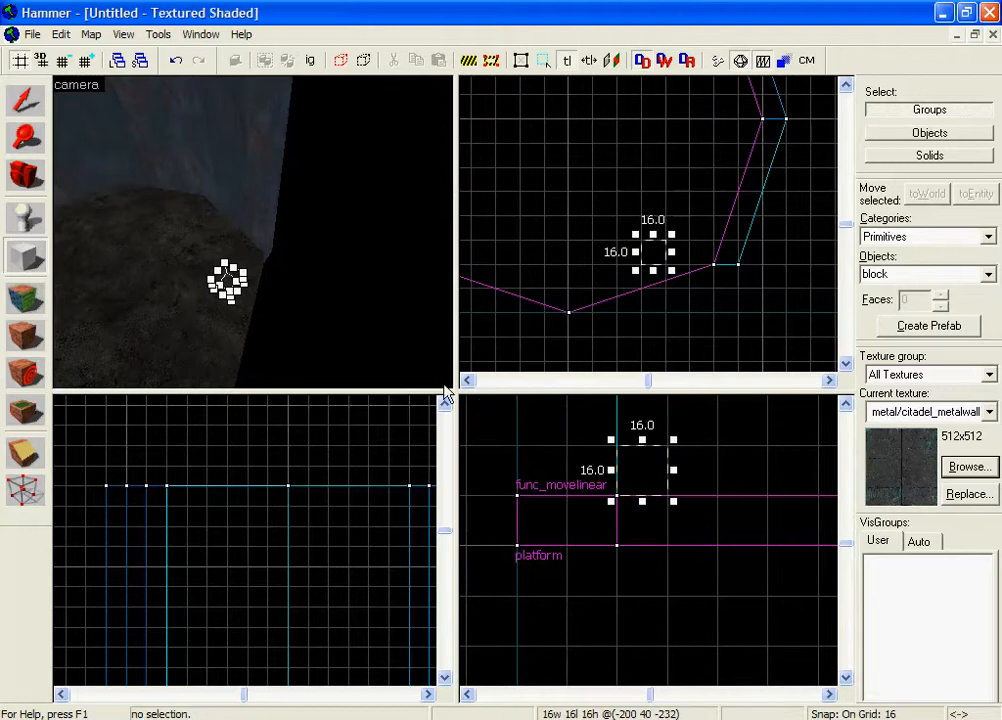
middle_drag(683, 468, 662, 571)
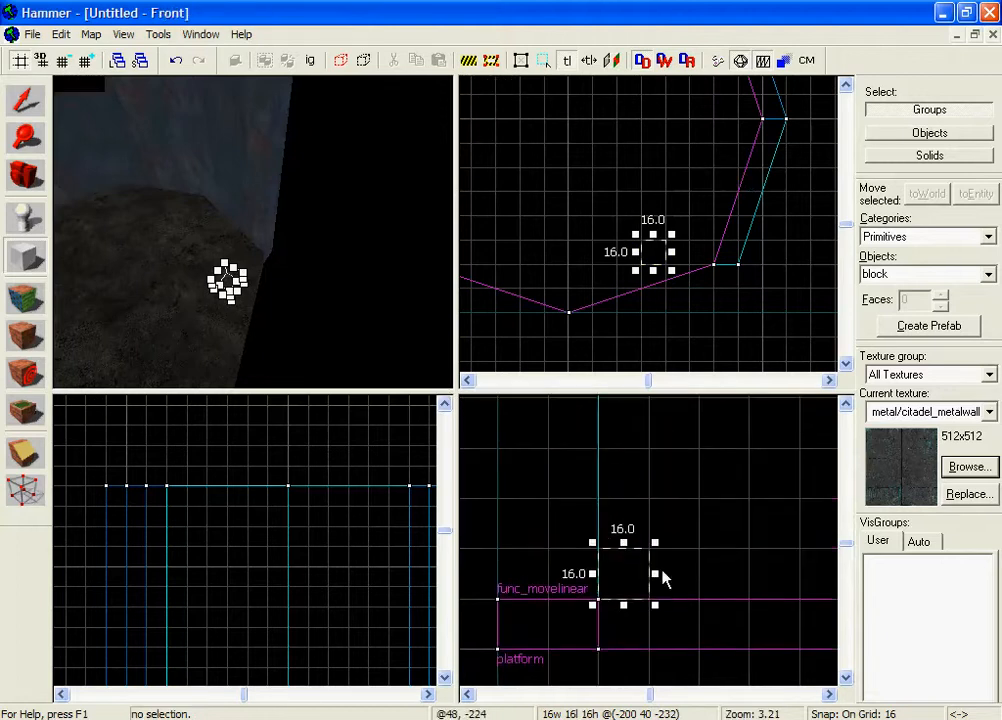
drag(623, 543, 619, 468)
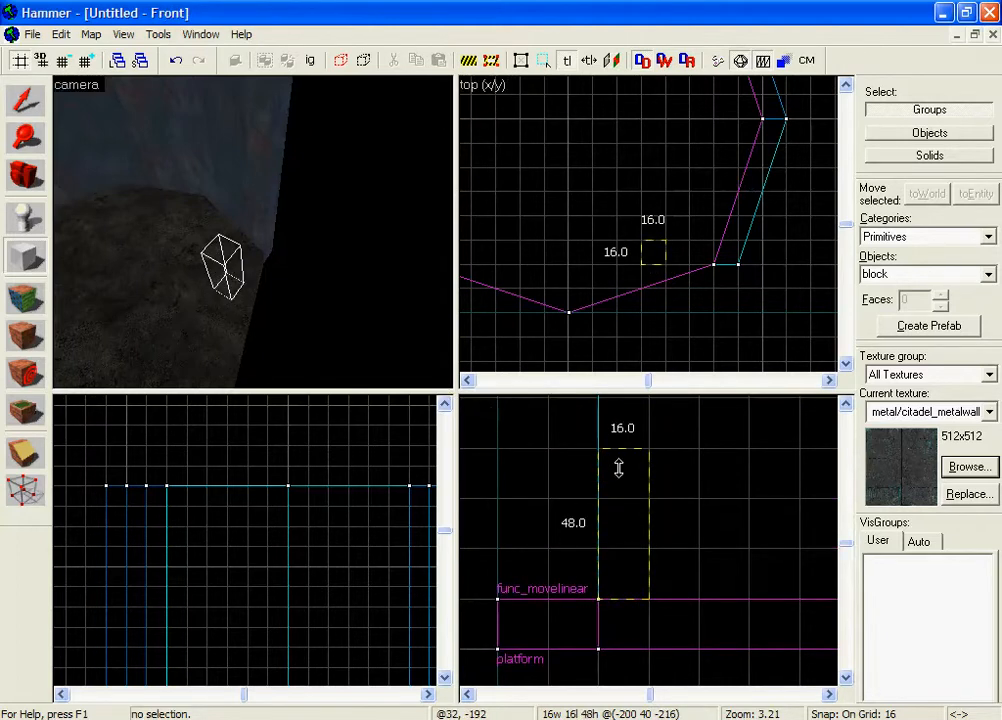
right_click(626, 460)
click(643, 472)
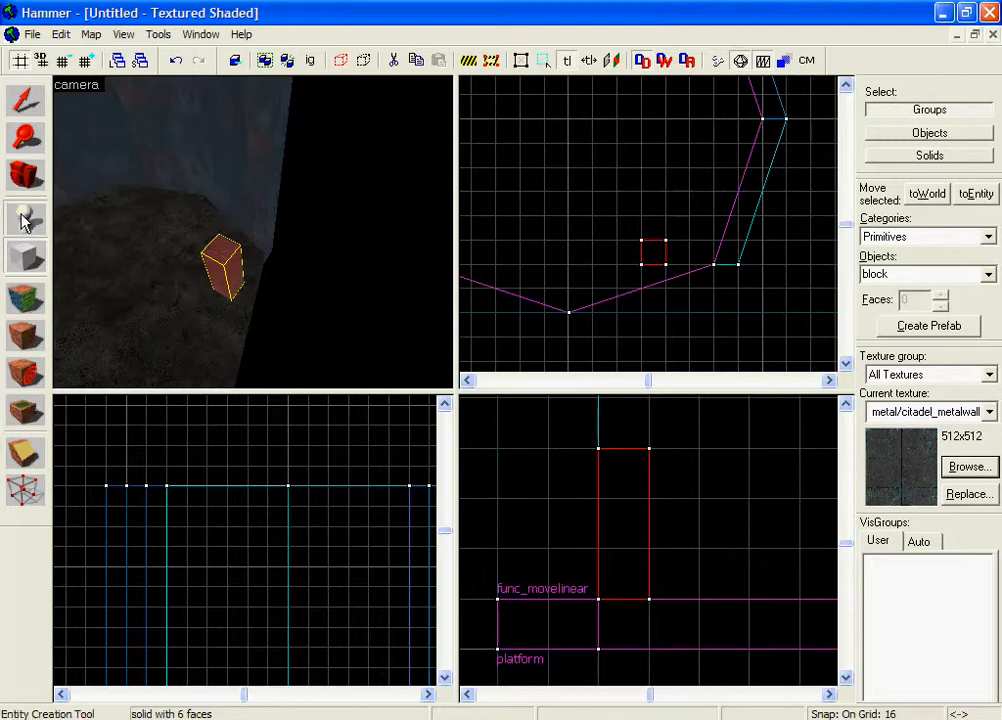
click(25, 217)
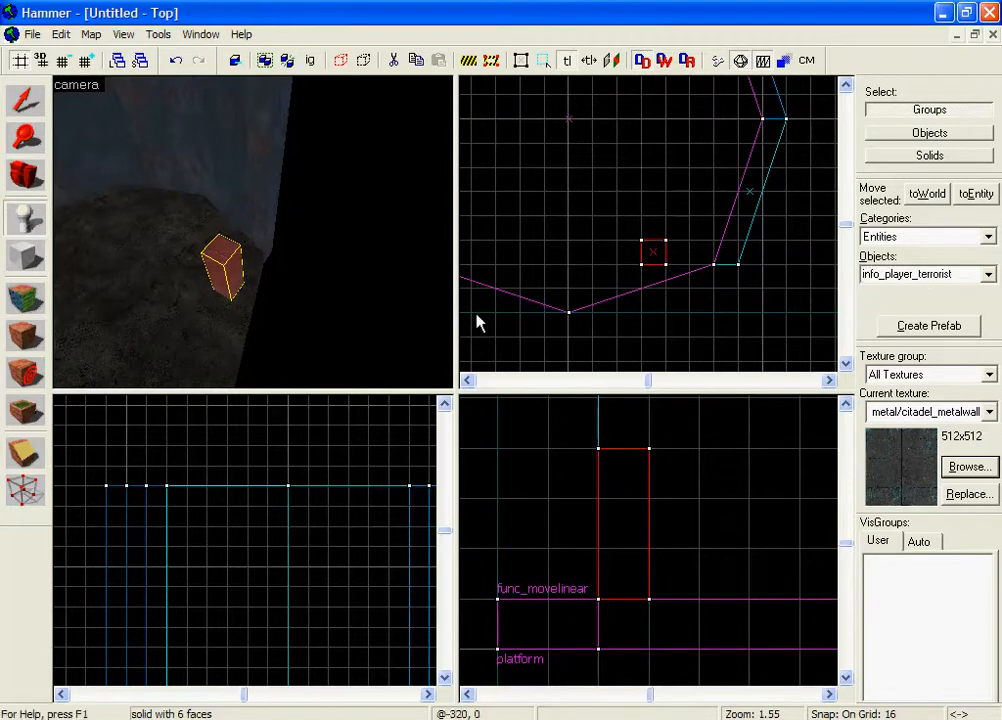
Place a test info_player_terrorist start on the floor beside the pillar.
key(z)
key(w)
key(z)
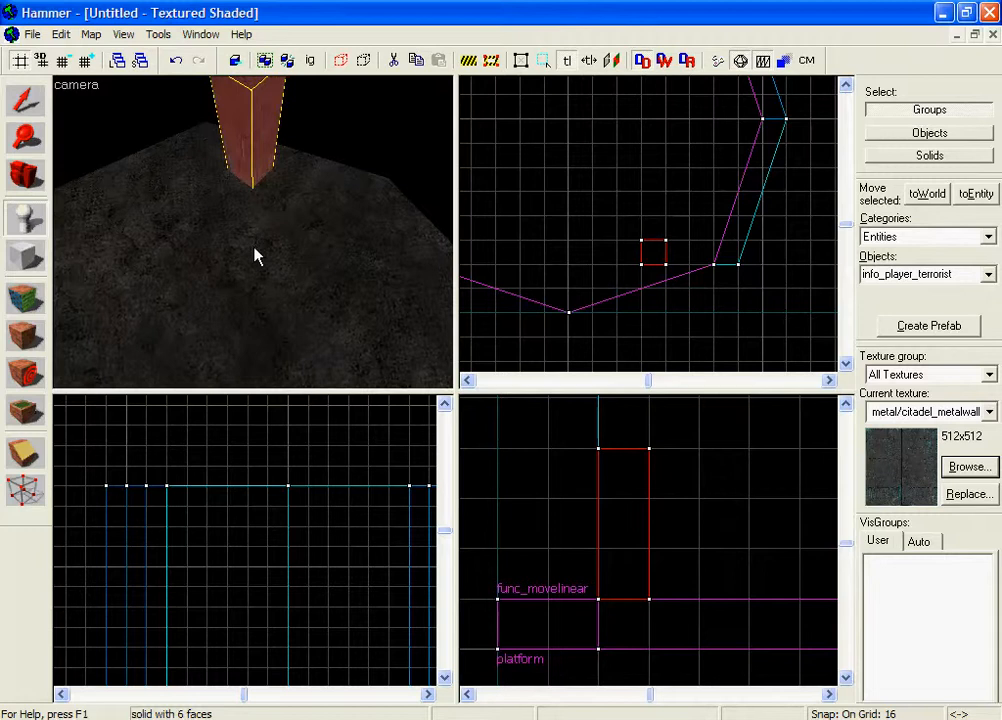
click(244, 281)
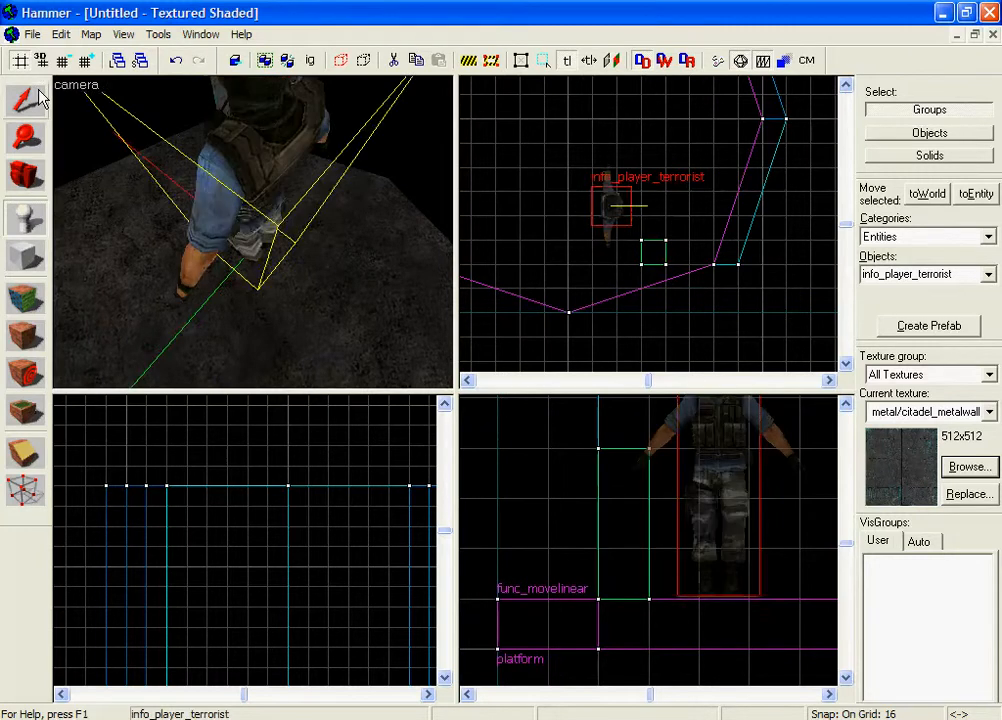
click(40, 98)
Select the test player start and delete it.
key(z)
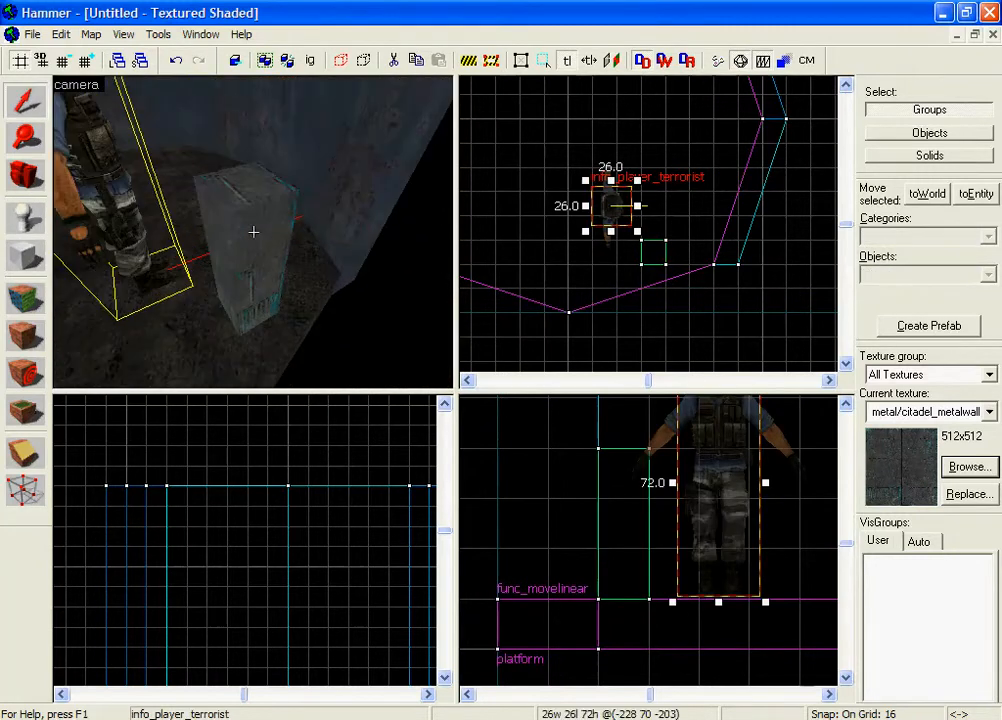
key(z)
click(253, 231)
click(344, 283)
key(z)
key(s)
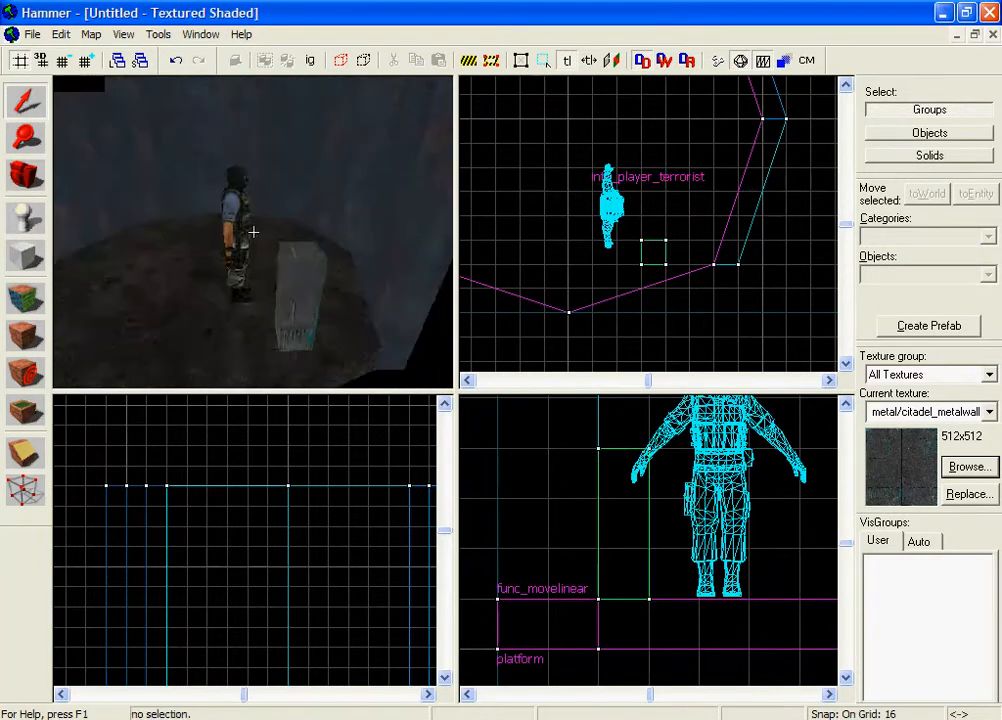
key(z)
click(253, 238)
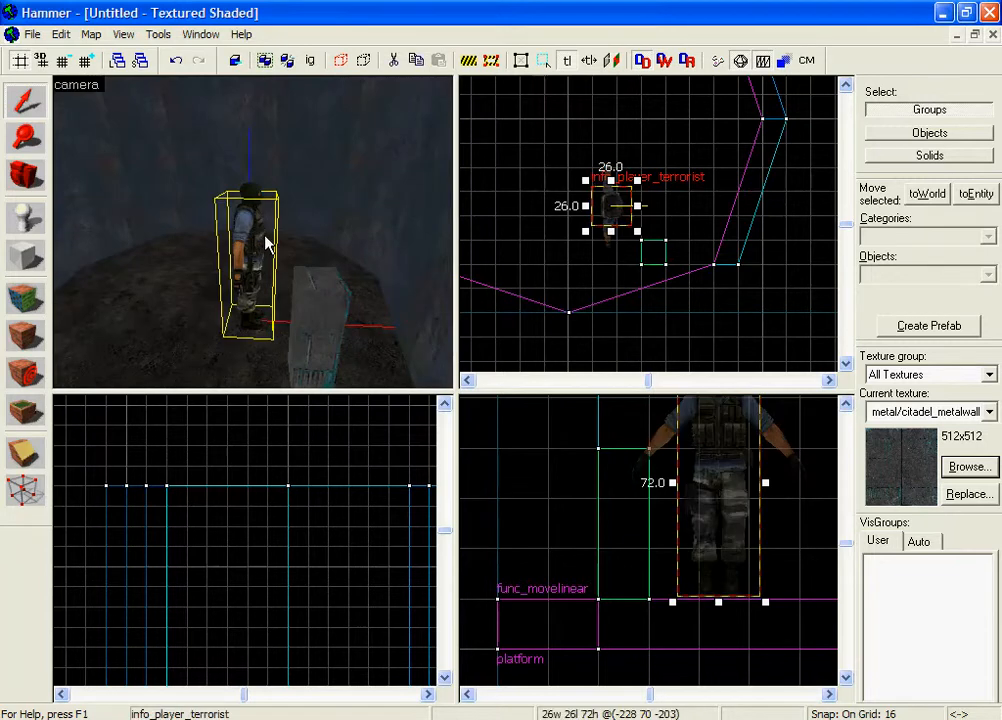
key(Delete)
Select the 16×16×48 pillar and switch to the Vertex tool.
key(z)
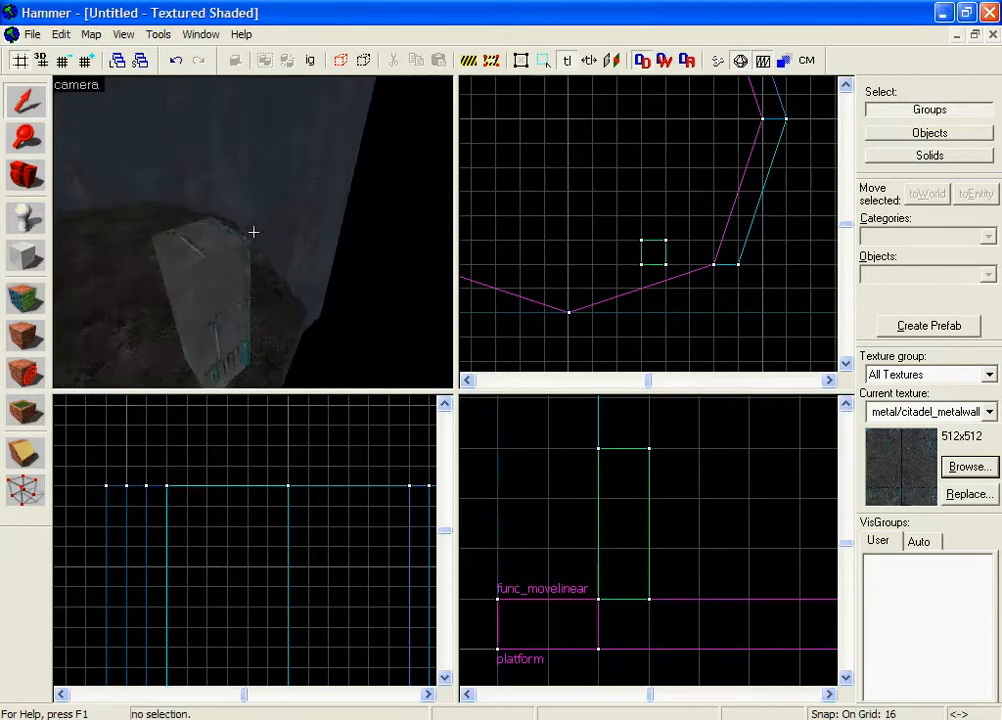
key(z)
click(253, 231)
click(42, 491)
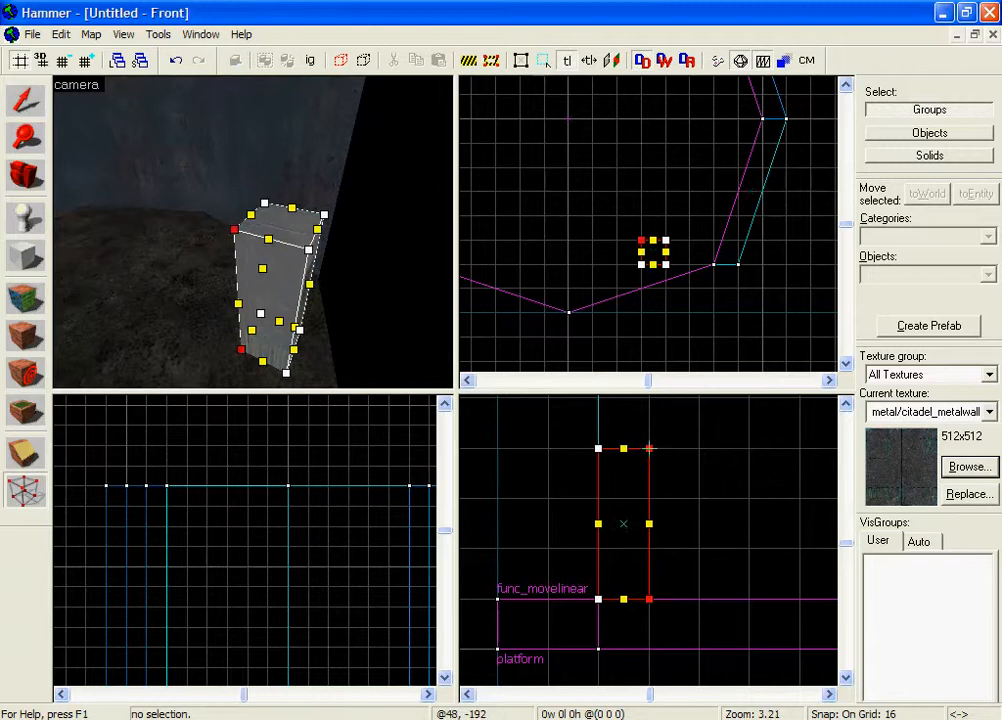
Lower the pillar's top-right corner vertex to slant its top.
mouse_move(649, 448)
mouse_down()
mouse_move(651, 492)
mouse_move(646, 465)
mouse_up()
drag(649, 448, 649, 497)
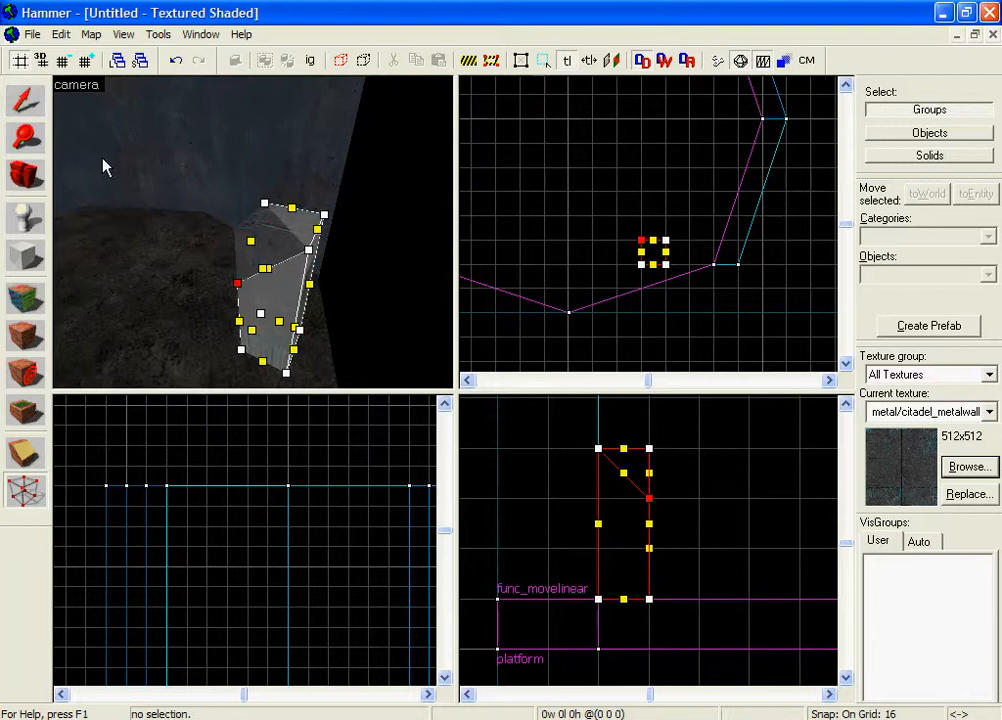
click(41, 106)
click(545, 198)
Run the map problem check and fix the pillar's invalid solid structure.
key(z)
key(d)
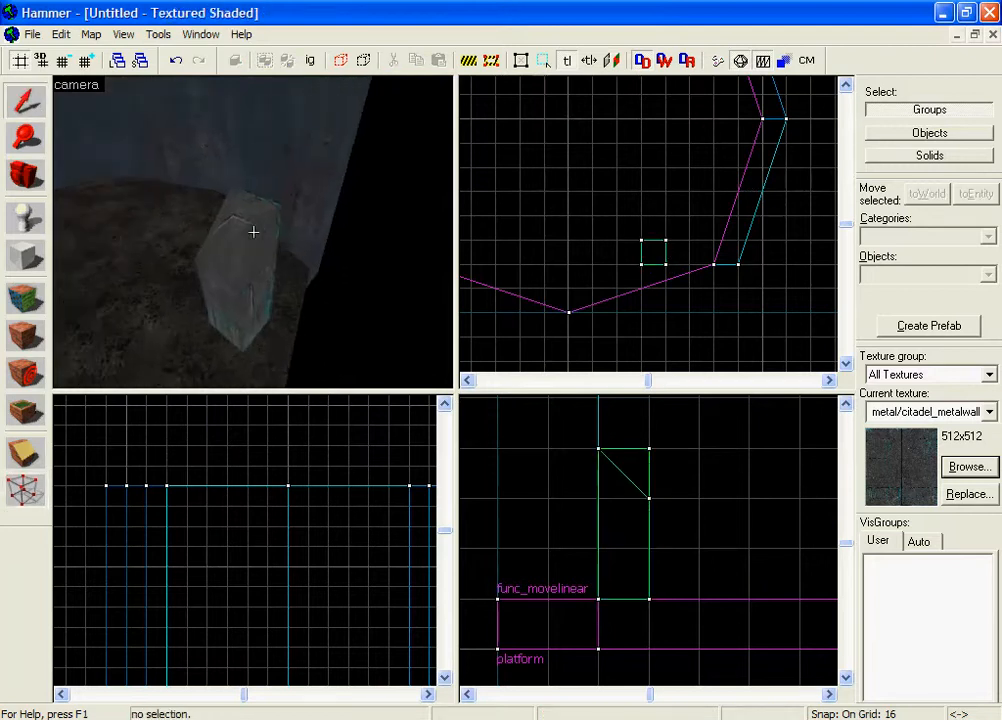
key(w)
key(s)
key(z)
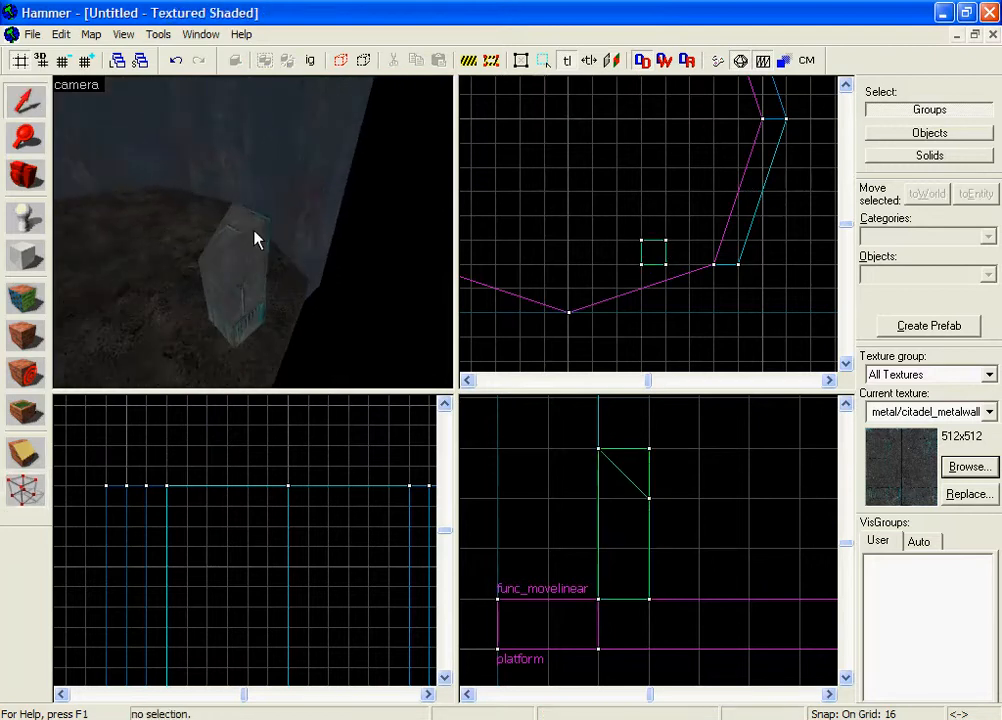
key(alt+p)
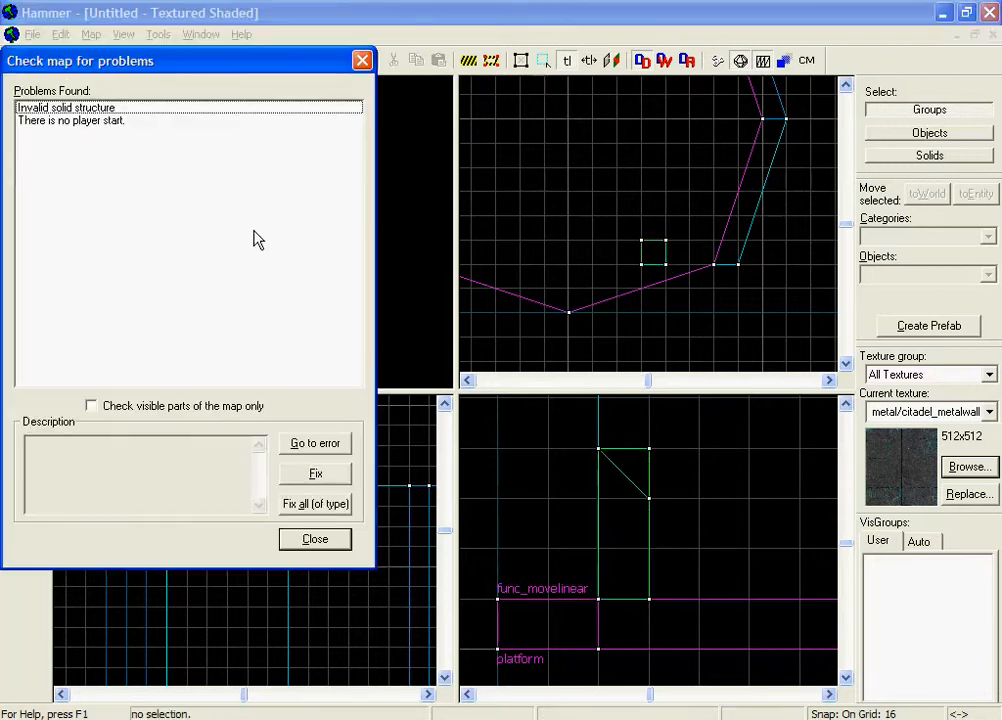
click(76, 108)
click(315, 474)
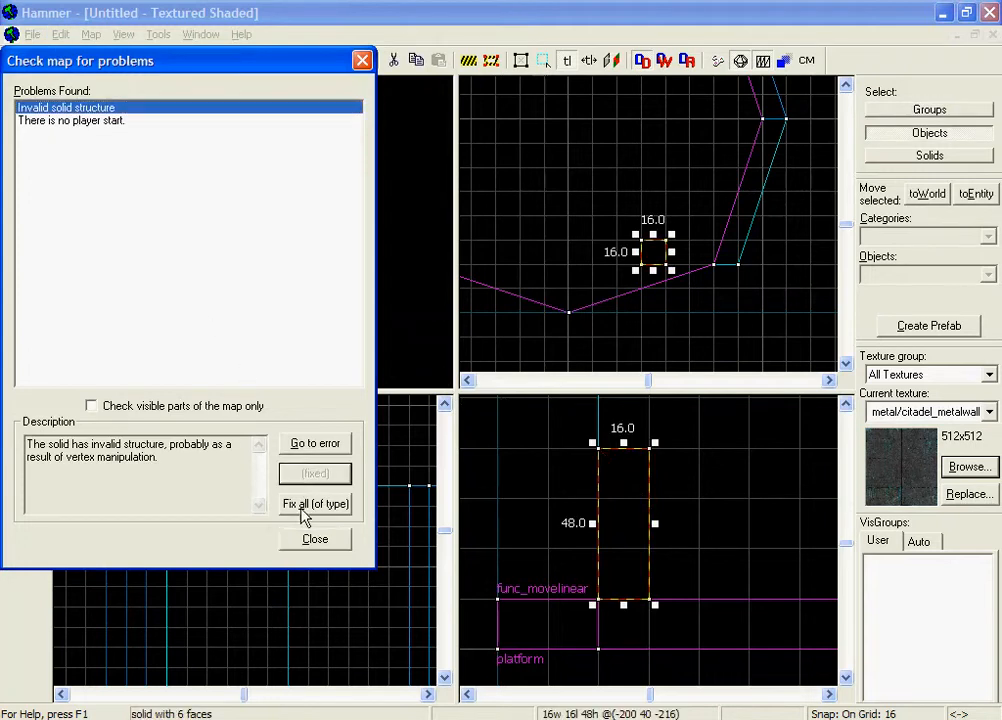
click(318, 540)
Fly the camera around the repaired pillar, briefly selecting it for a look.
key(z)
key(w)
key(s)
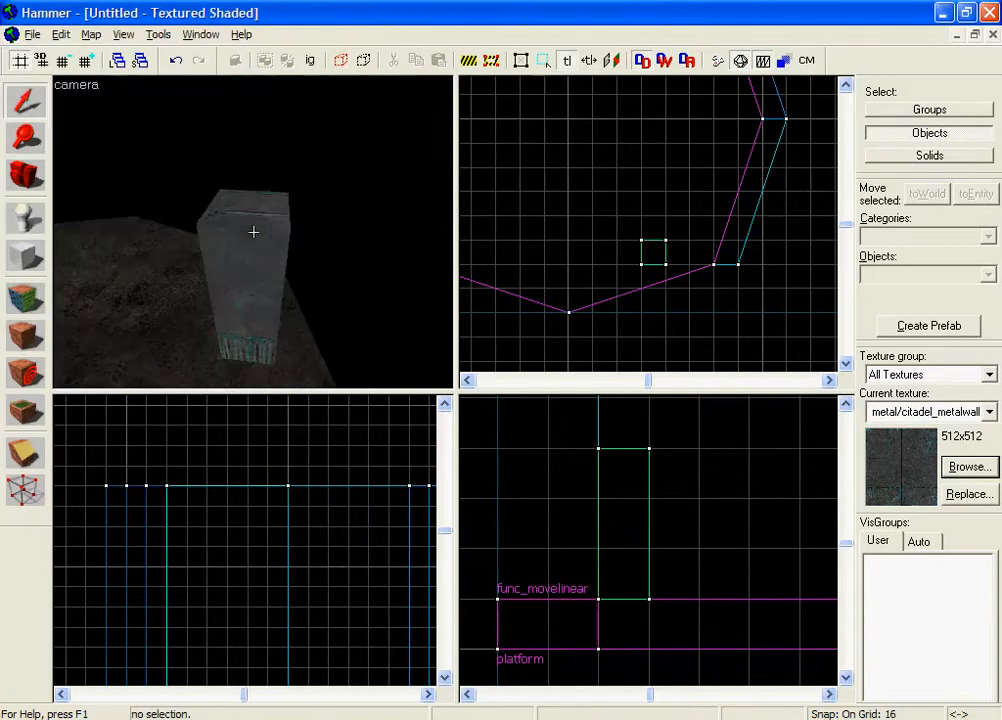
key(w)
key(s)
key(z)
click(254, 232)
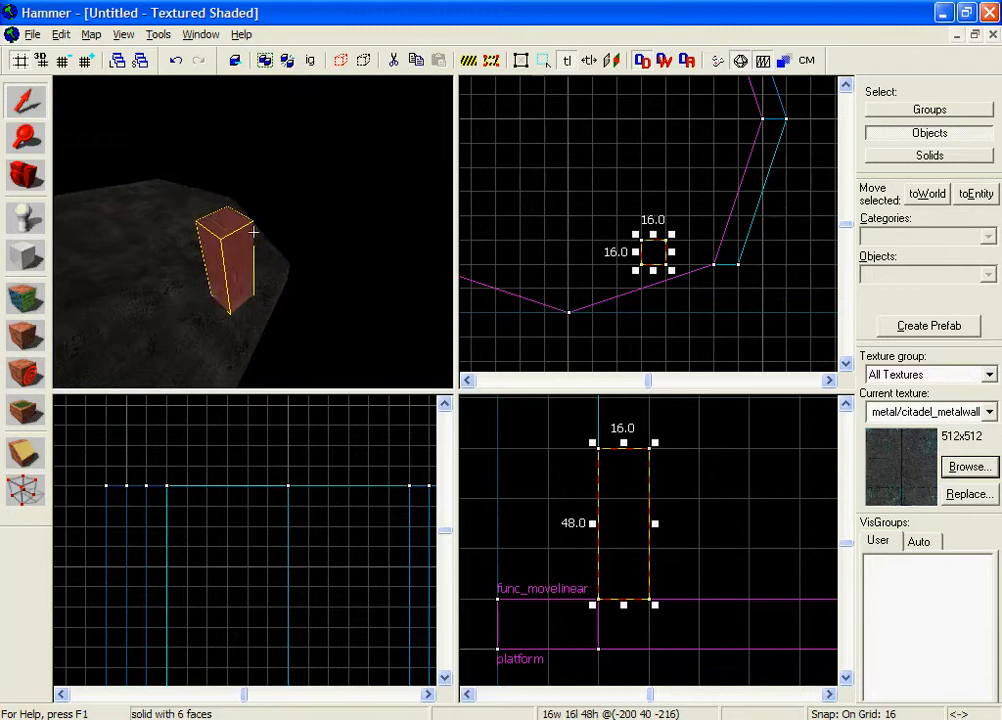
key(z)
key(s)
key(z)
click(283, 240)
Move closer to the pillar and select and deselect it again.
key(z)
key(w)
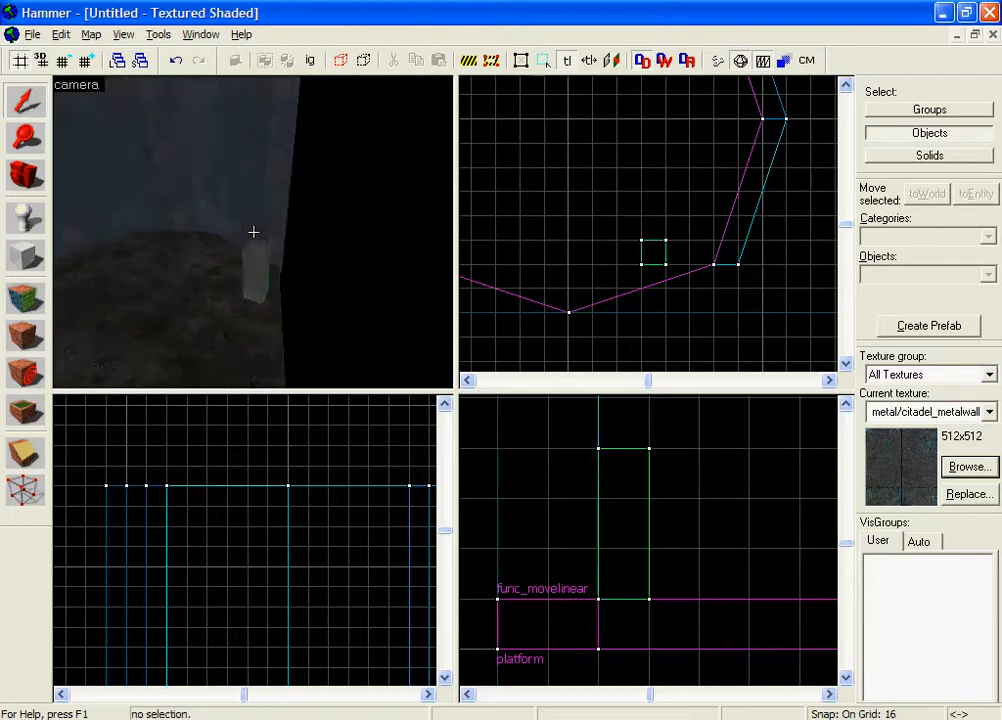
key(z)
click(254, 232)
click(335, 246)
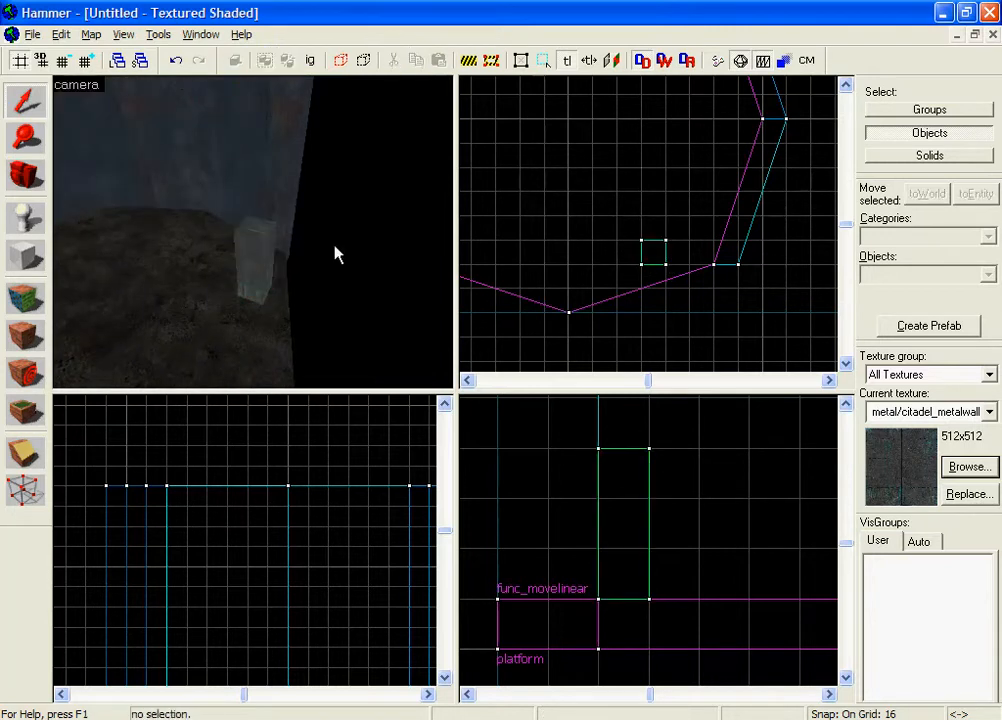
Select the func_movelinear platform and inspect it with the pillar from around.
key(z)
key(z)
click(218, 233)
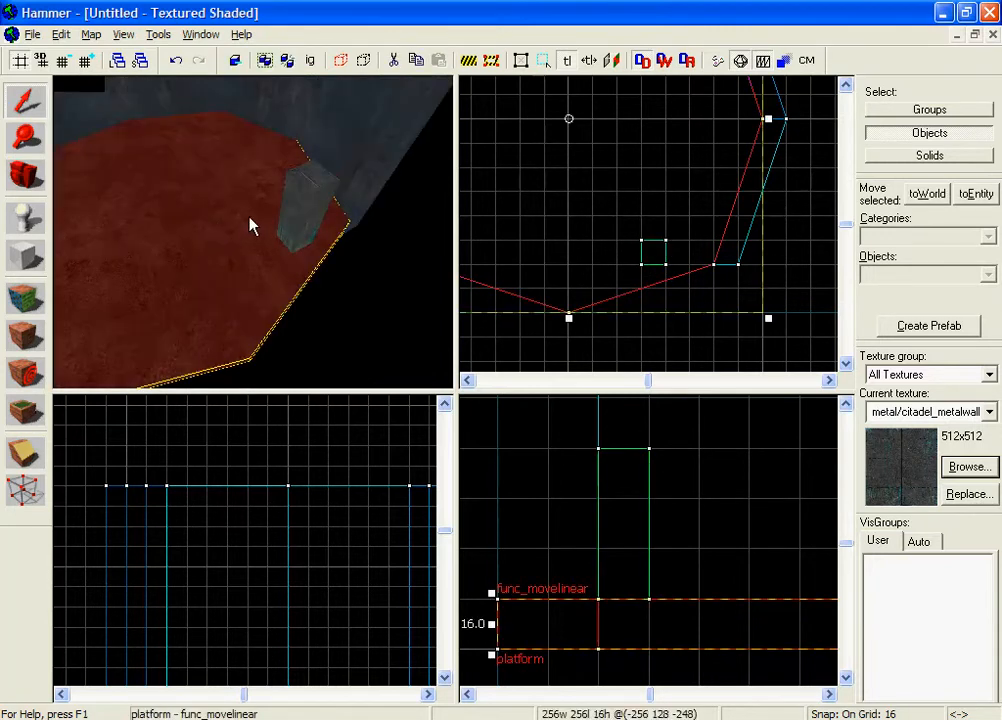
key(z)
key(s)
key(a)
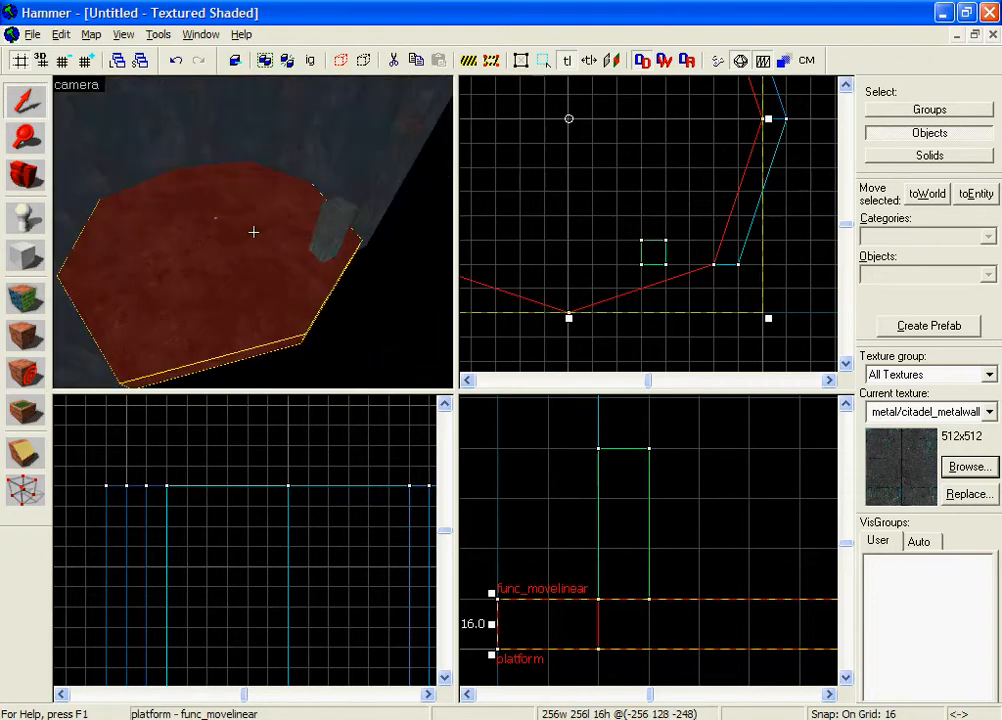
key(w)
key(z)
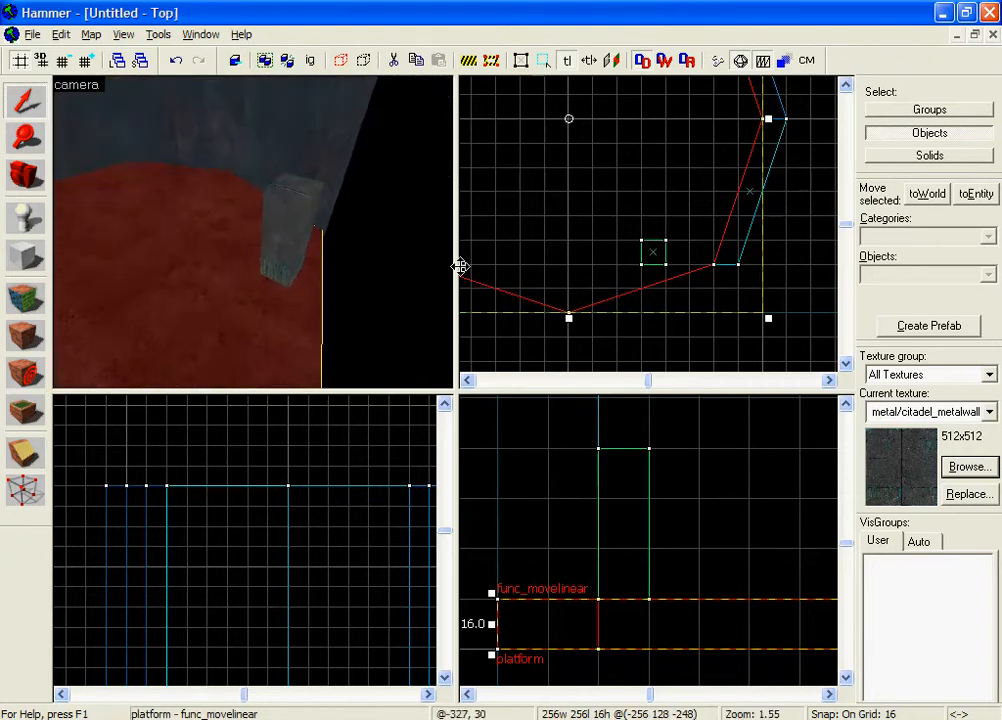
click(437, 264)
key(z)
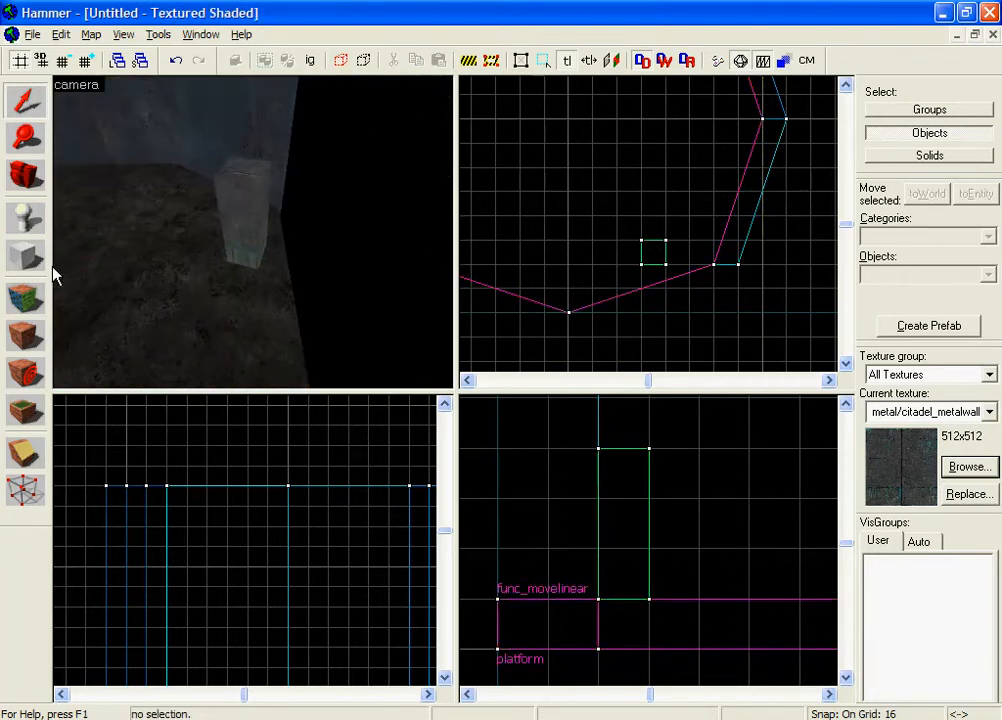
click(40, 260)
Make props/doorbutton002a the current texture from the texture browser.
click(946, 467)
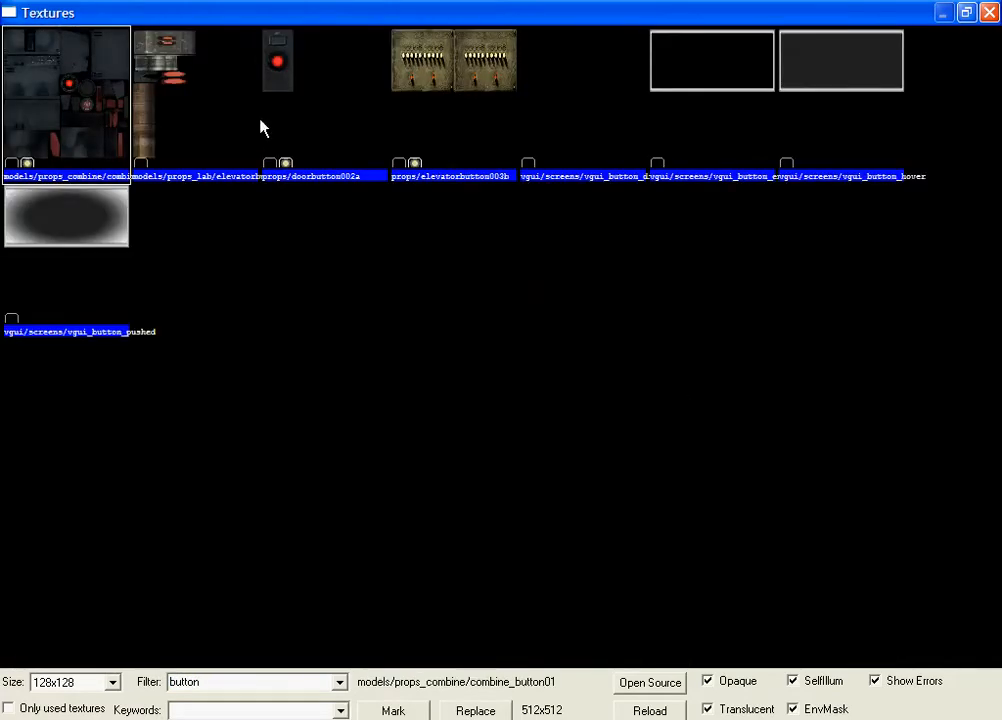
click(340, 121)
click(474, 137)
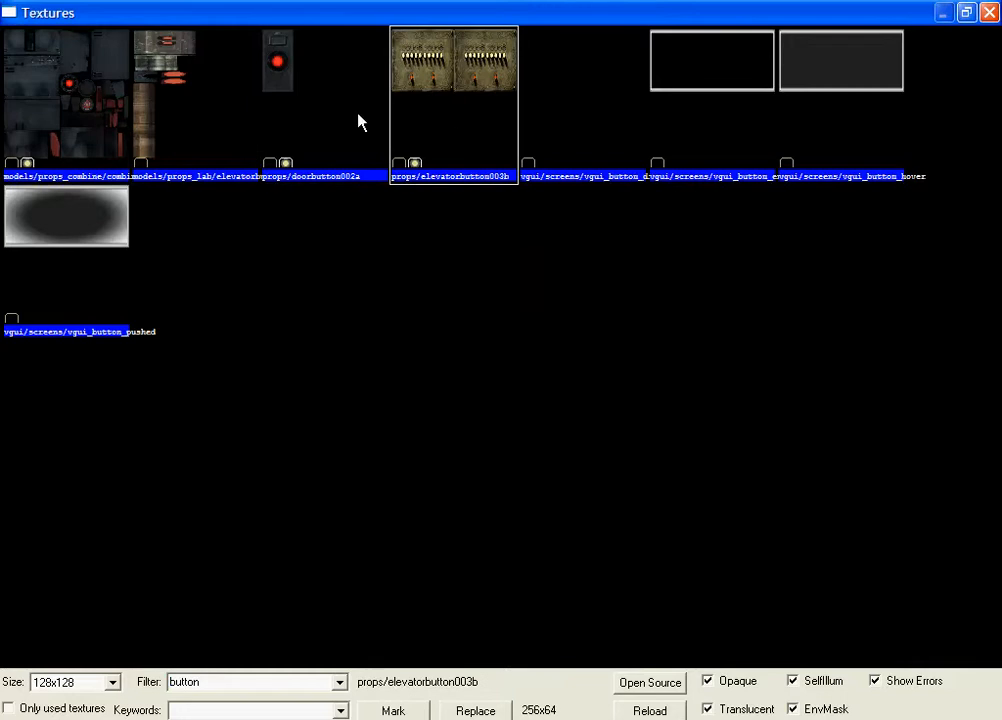
double_click(312, 163)
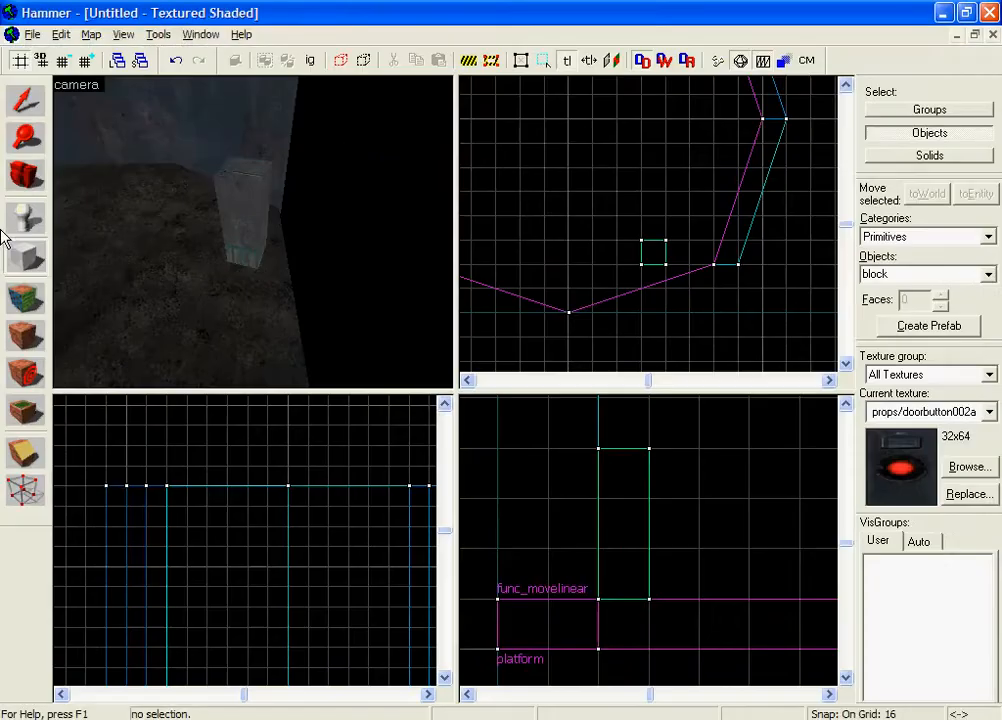
Outline a 16-unit block over the pillar and create it as a textured brush.
drag(648, 584, 642, 584)
drag(590, 444, 636, 497)
drag(587, 467, 635, 474)
drag(768, 263, 660, 270)
scroll(660, 270, down, 4)
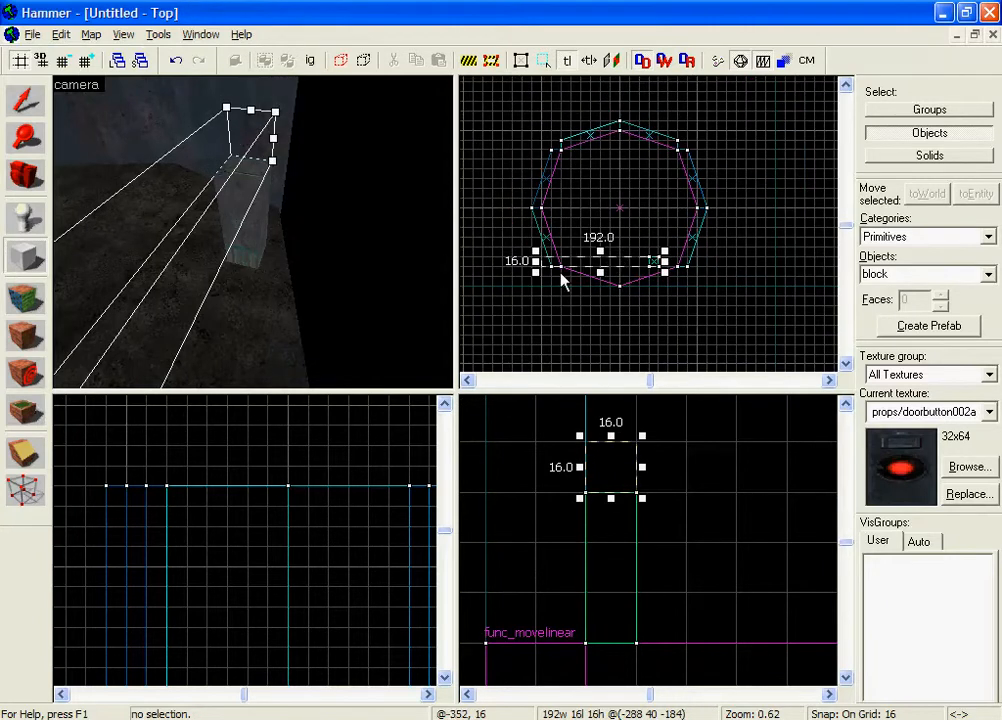
drag(538, 260, 649, 260)
scroll(649, 260, up, 3)
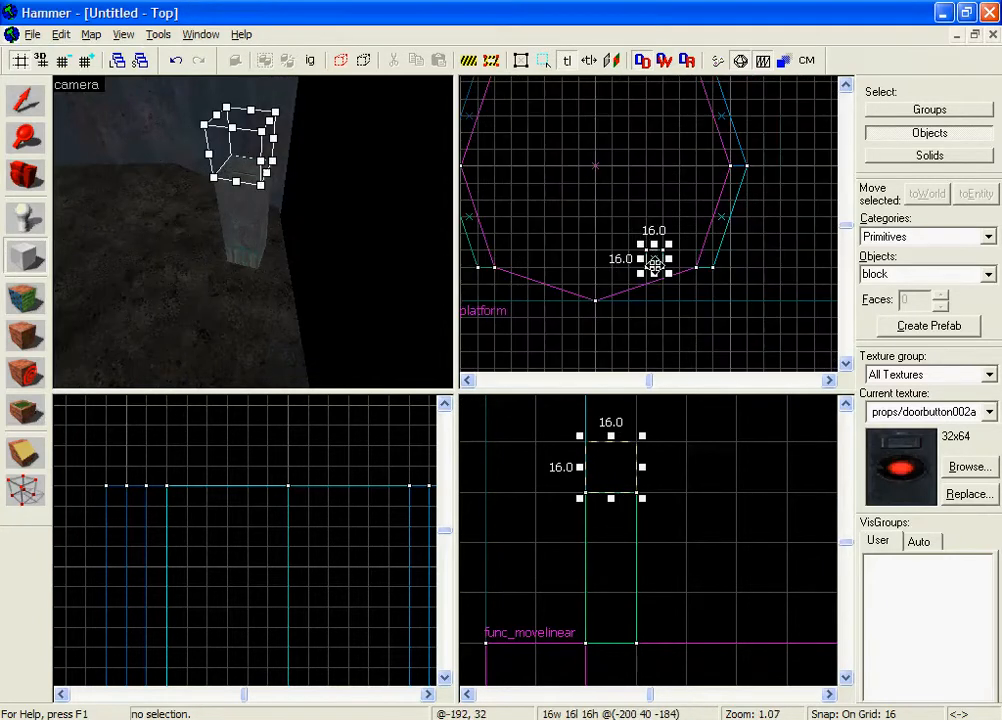
right_click(661, 259)
click(668, 266)
Inspect the new block, set the grid to 8 and switch to the Selection tool.
key(z)
key(w)
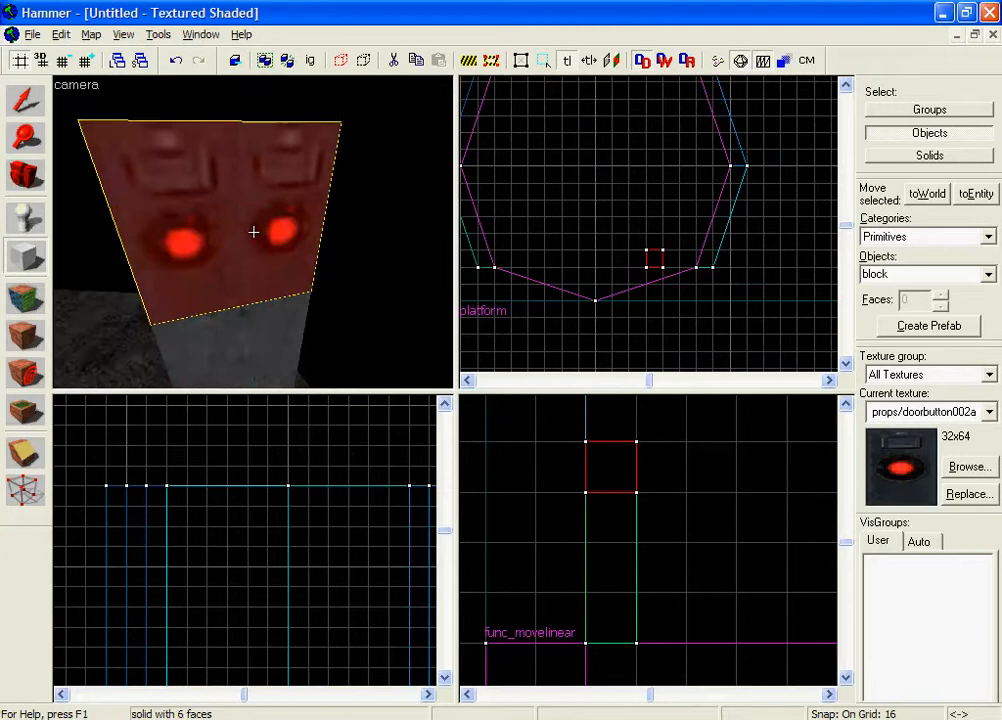
key(s)
key(w)
key(z)
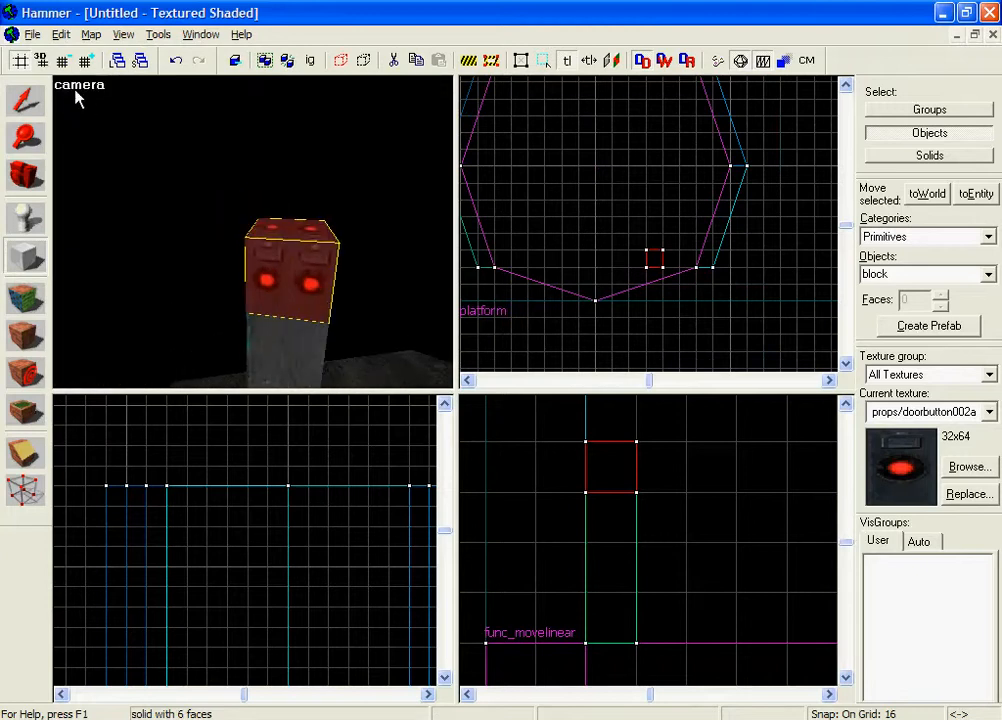
key(bracketleft)
click(23, 61)
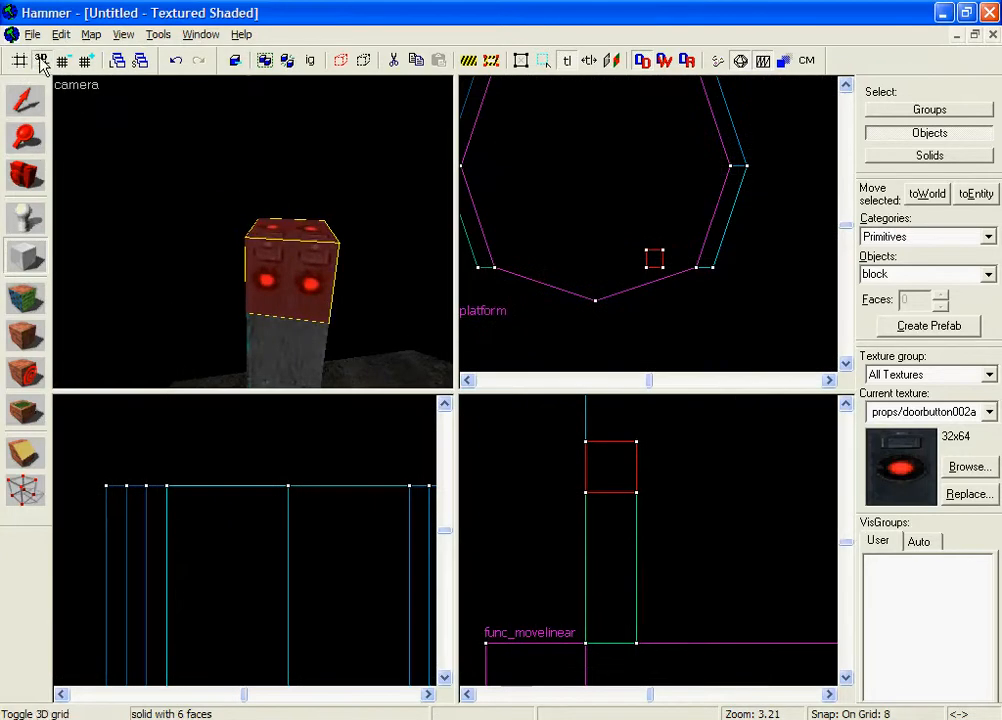
click(25, 95)
click(20, 64)
Resize the new block to 8 by 8 units in the top view.
scroll(707, 271, up, 8)
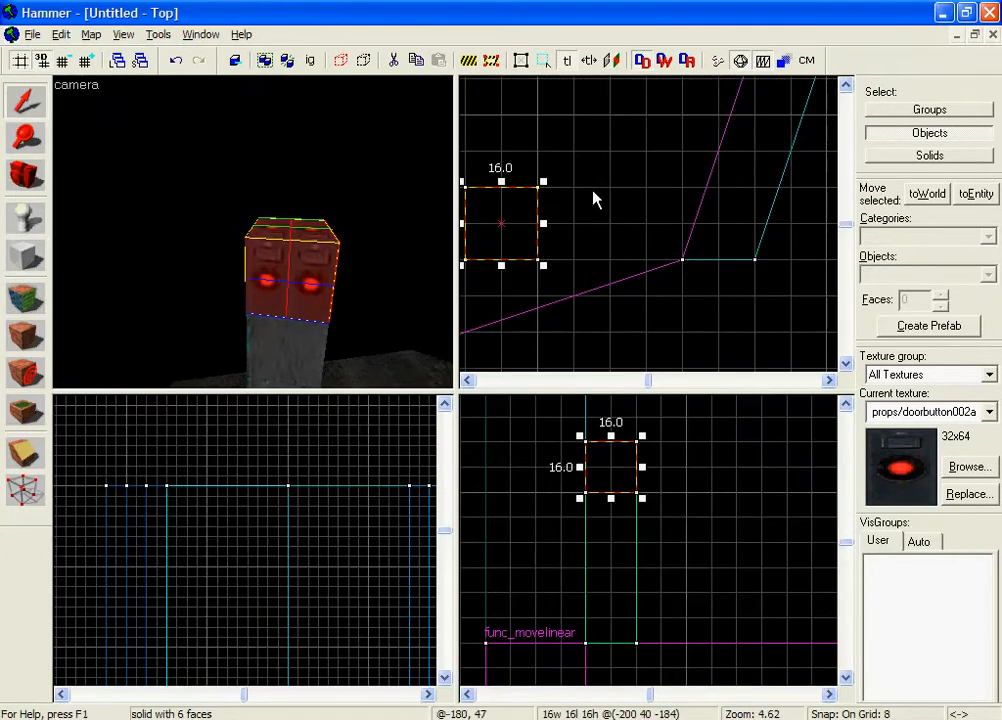
middle_drag(528, 228, 667, 236)
scroll(667, 237, up, 2)
drag(688, 226, 655, 226)
drag(604, 170, 602, 220)
Set the grid to 4 and centre the button block on the pillar top.
key(z)
key(w)
key(s)
key(z)
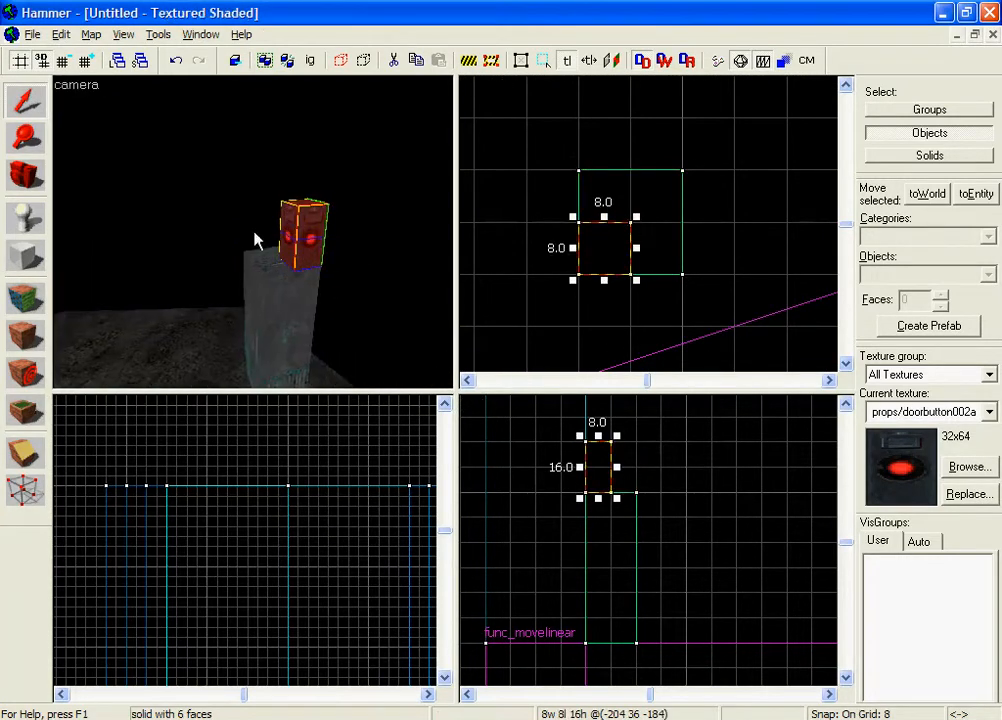
click(64, 62)
scroll(578, 300, up, 1)
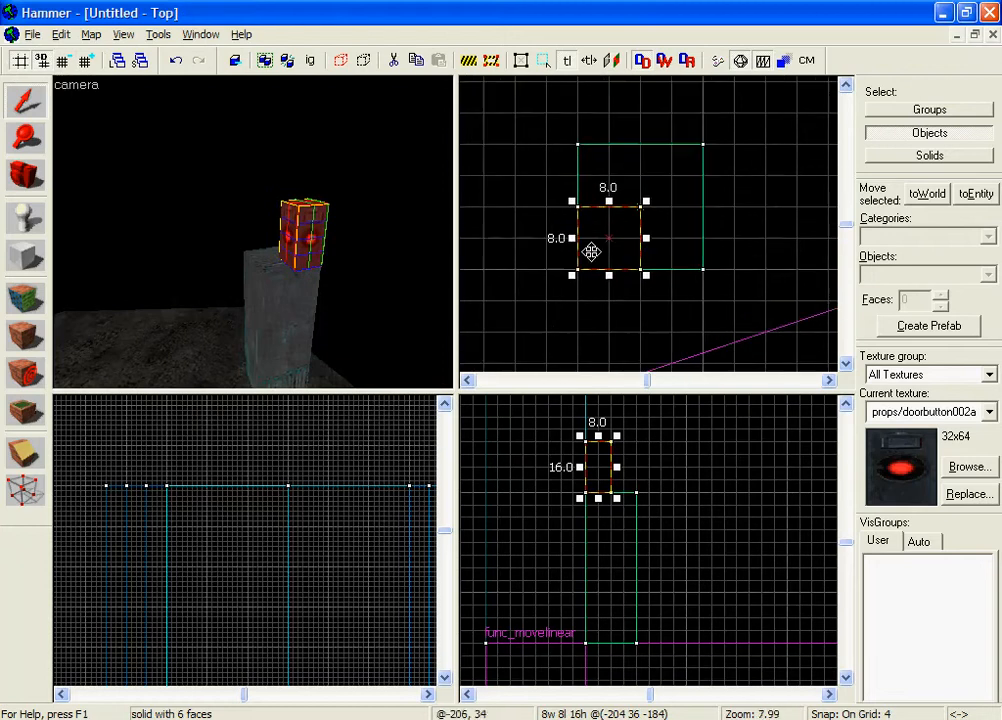
drag(593, 251, 630, 217)
Deselect the block and fly the 3D camera close to inspect the button.
click(734, 201)
key(z)
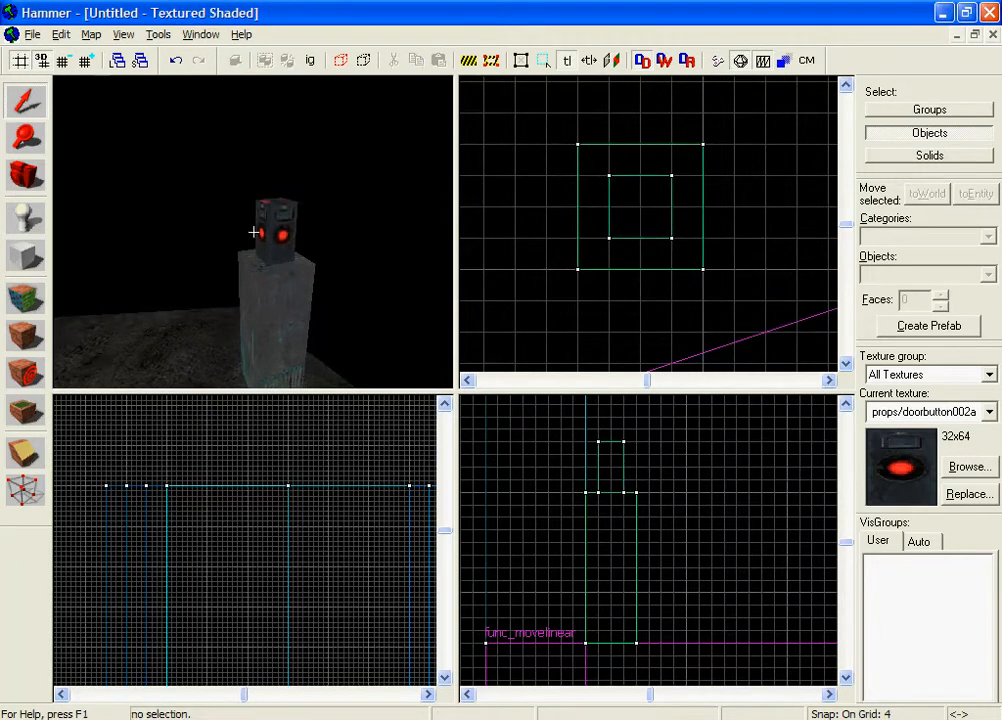
key(d)
key(w)
key(z)
key(z)
key(d)
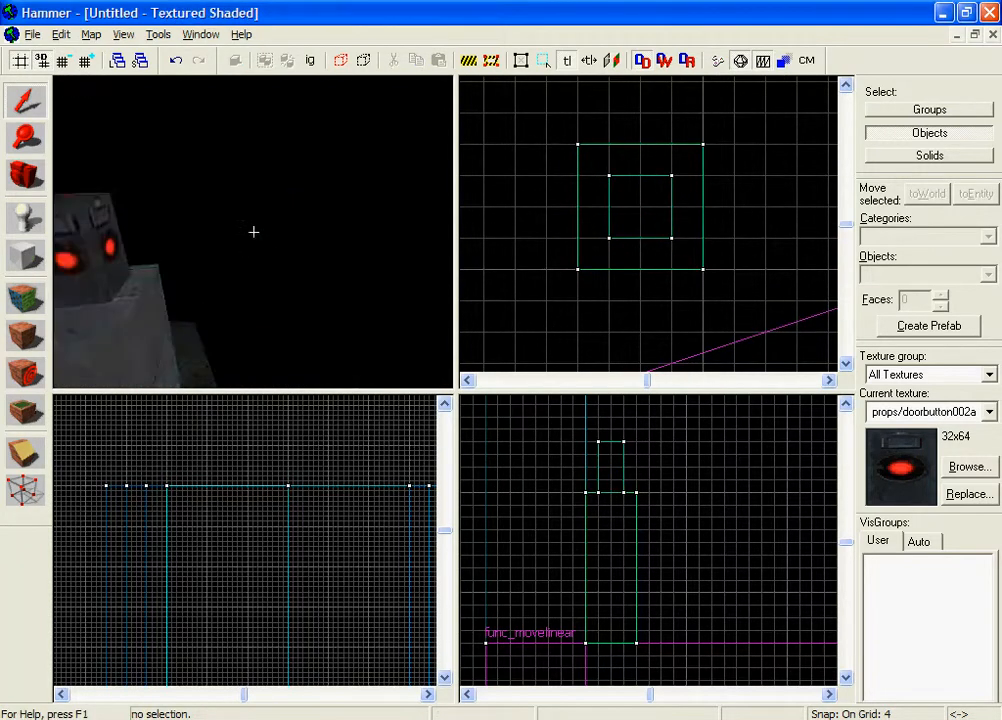
key(w)
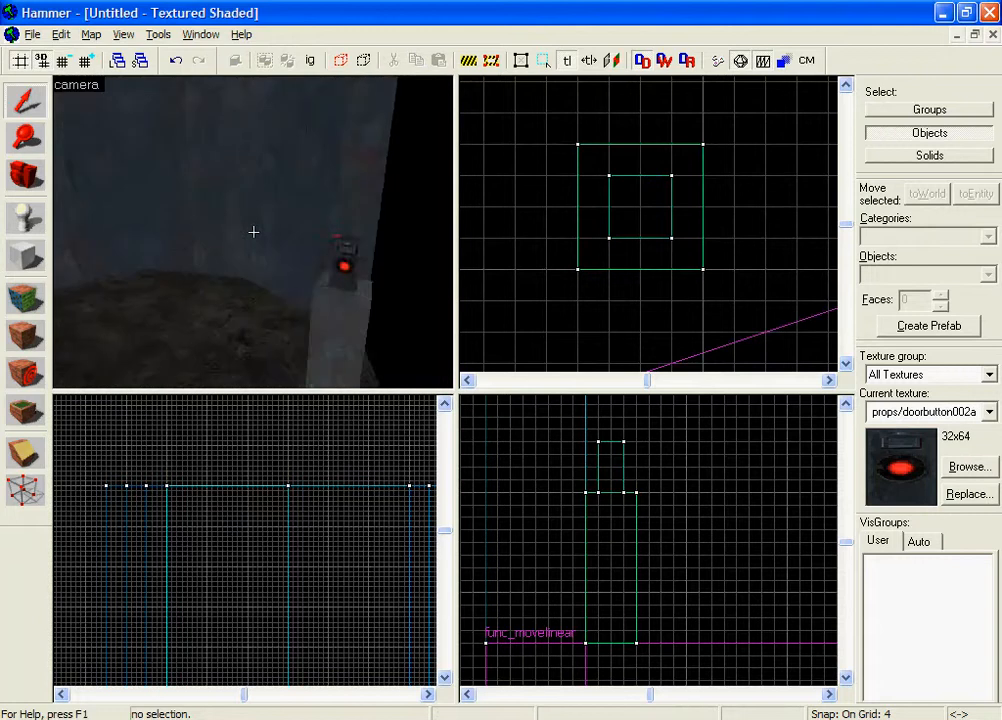
key(s)
key(a)
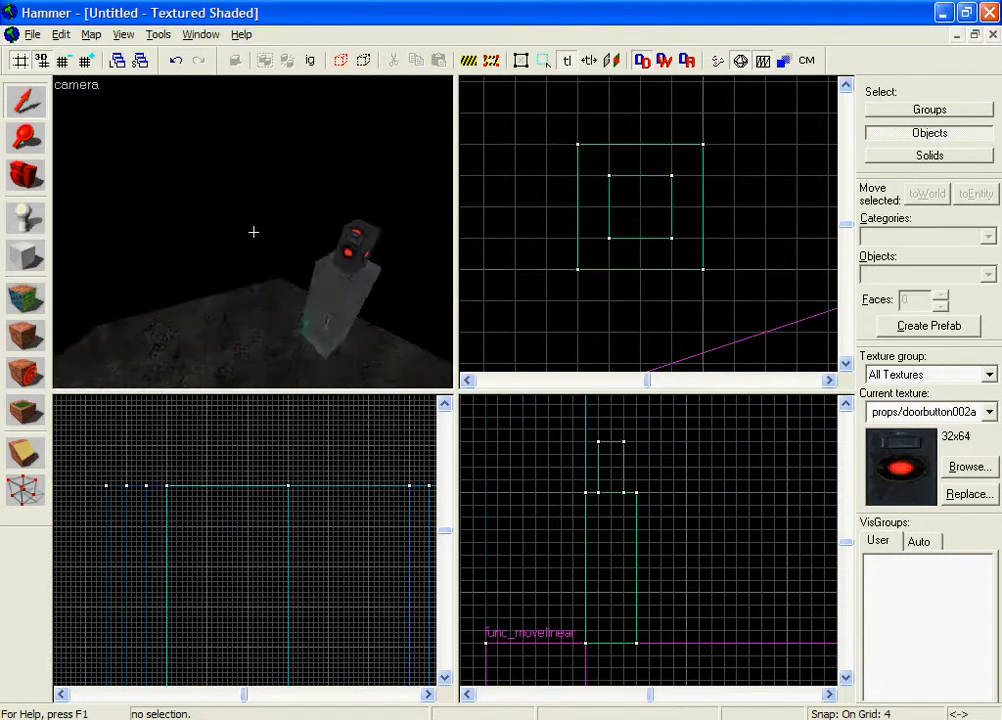
key(w)
key(s)
key(d)
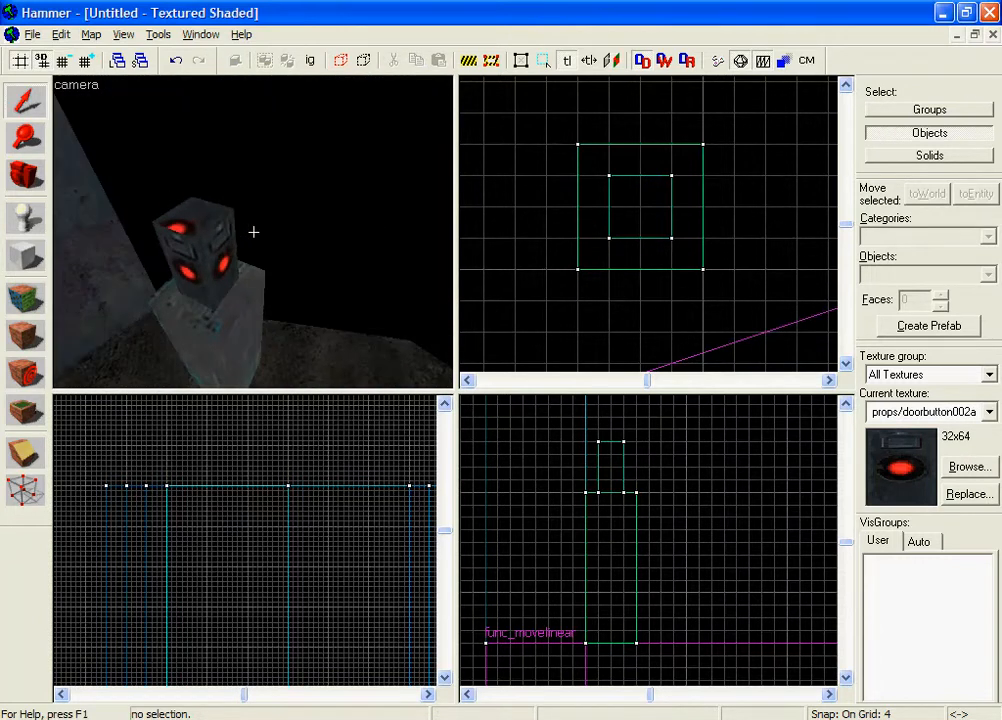
key(s)
key(z)
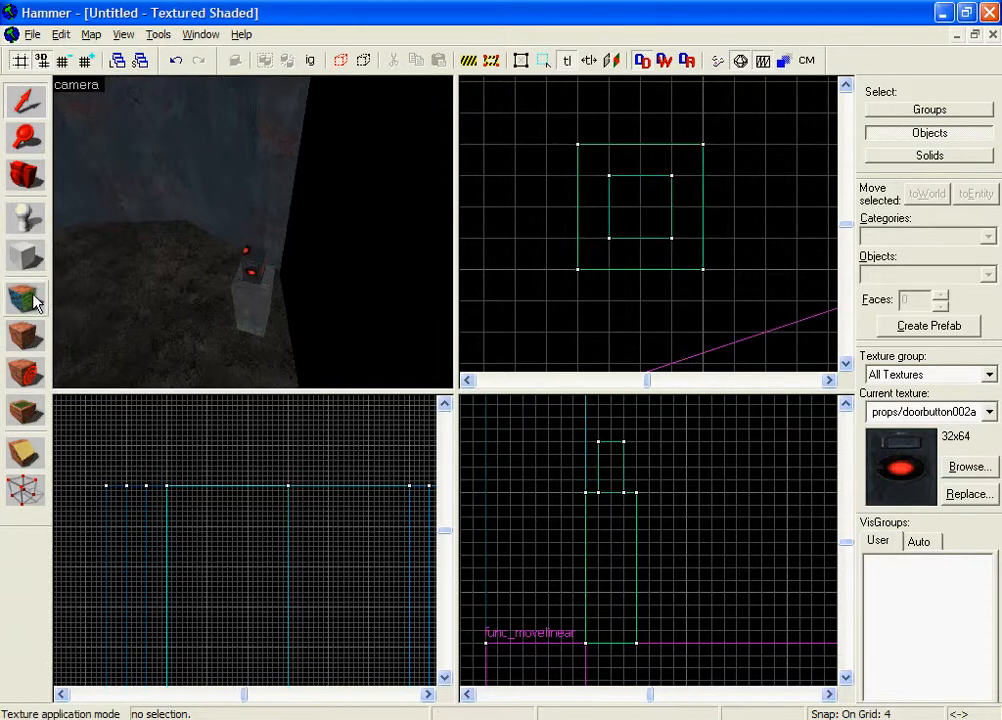
key(z)
key(w)
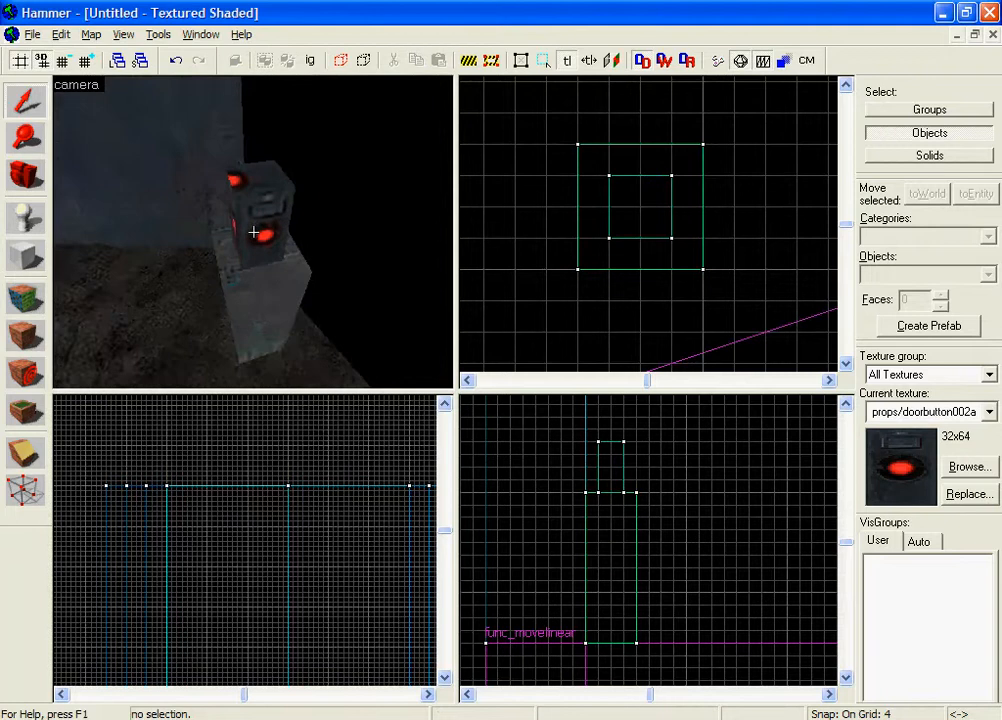
key(s)
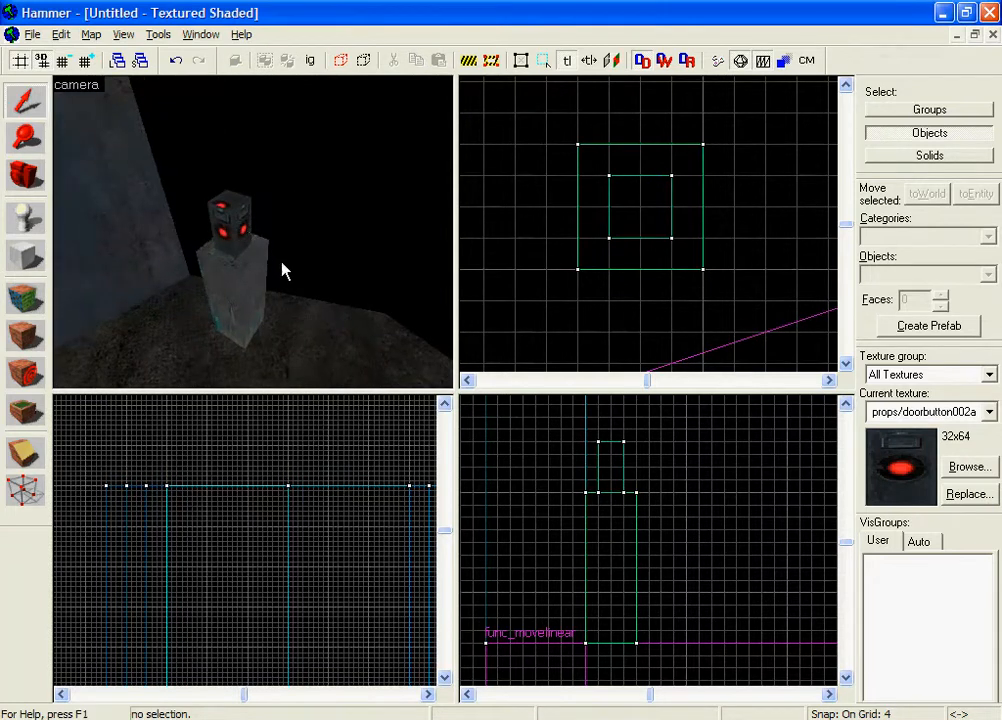
key(w)
key(s)
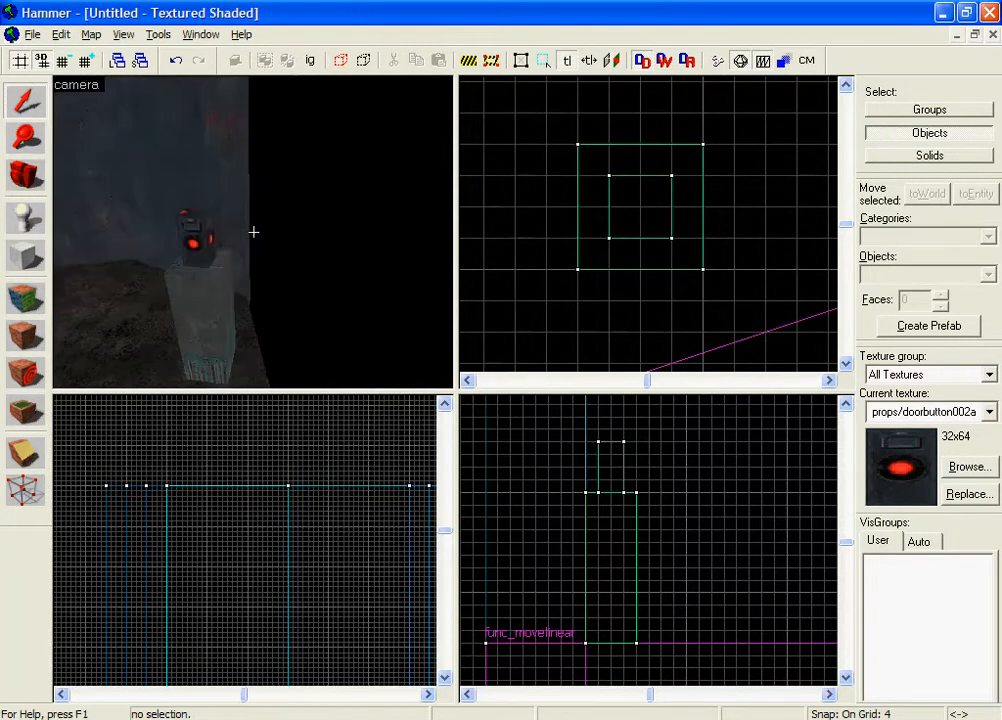
key(a)
key(w)
key(s)
key(z)
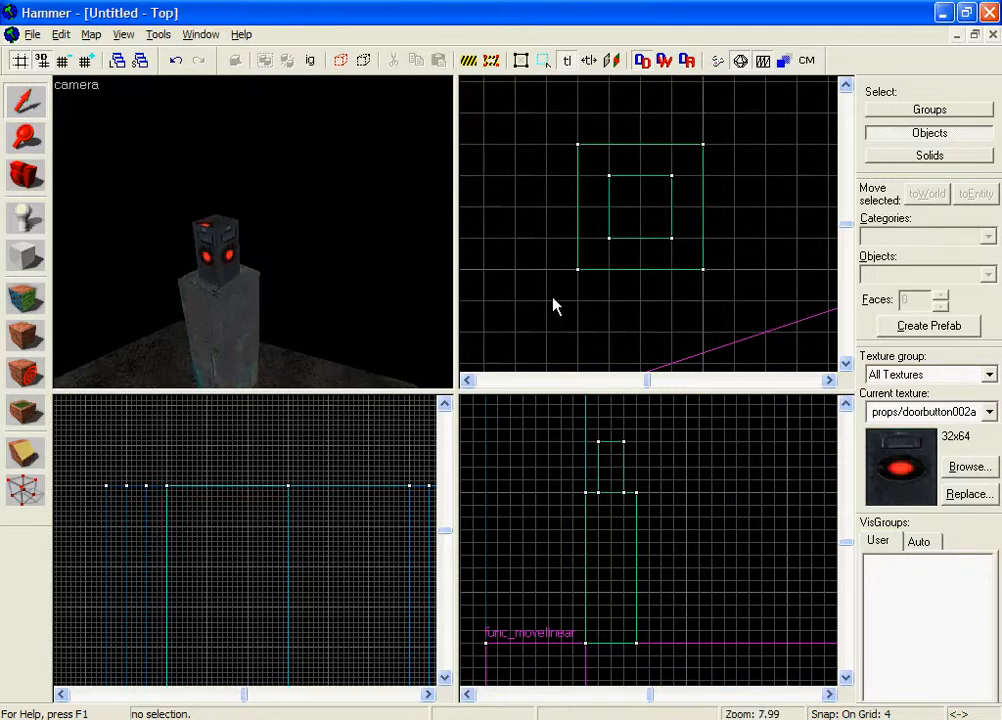
In Face Edit, pick cs_italy/ironmetal01 and set the mode to Apply (texture only).
click(30, 304)
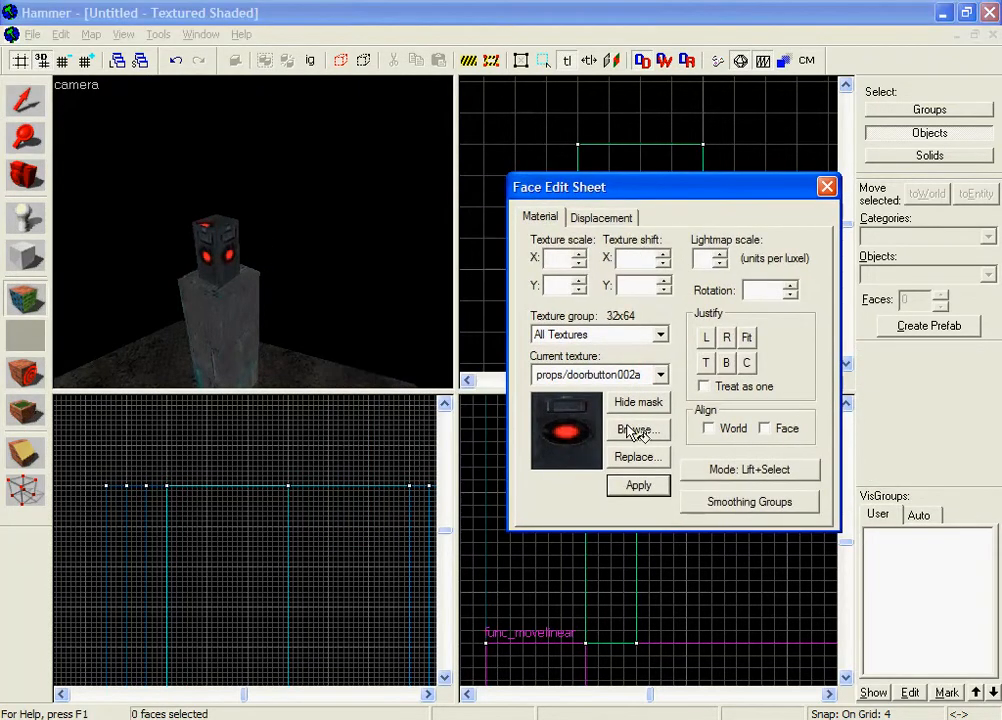
click(628, 438)
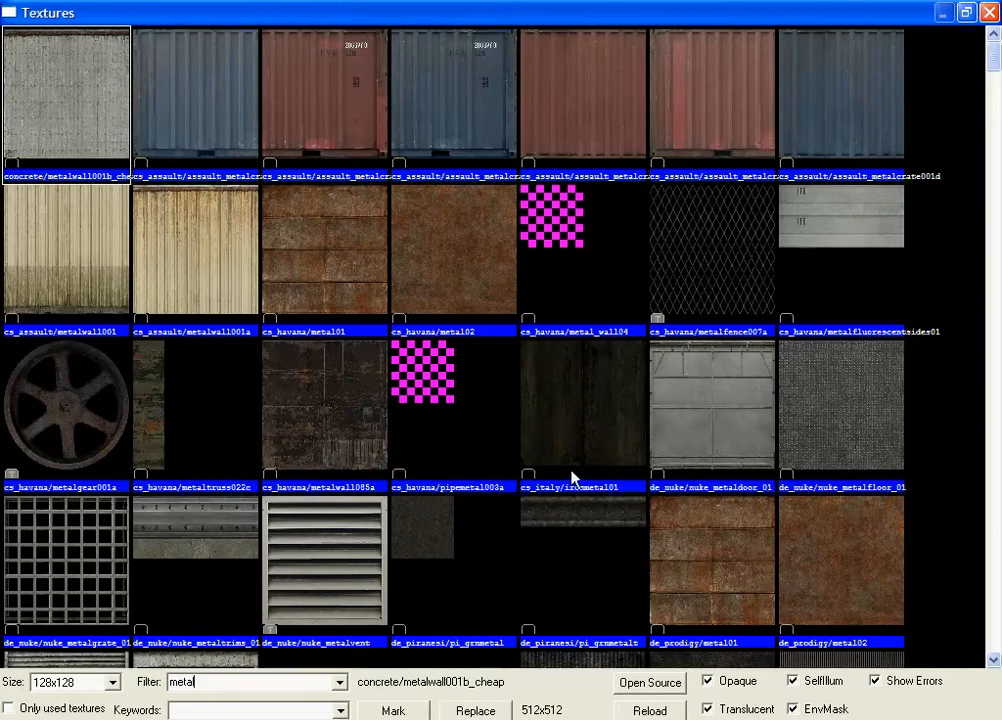
double_click(595, 390)
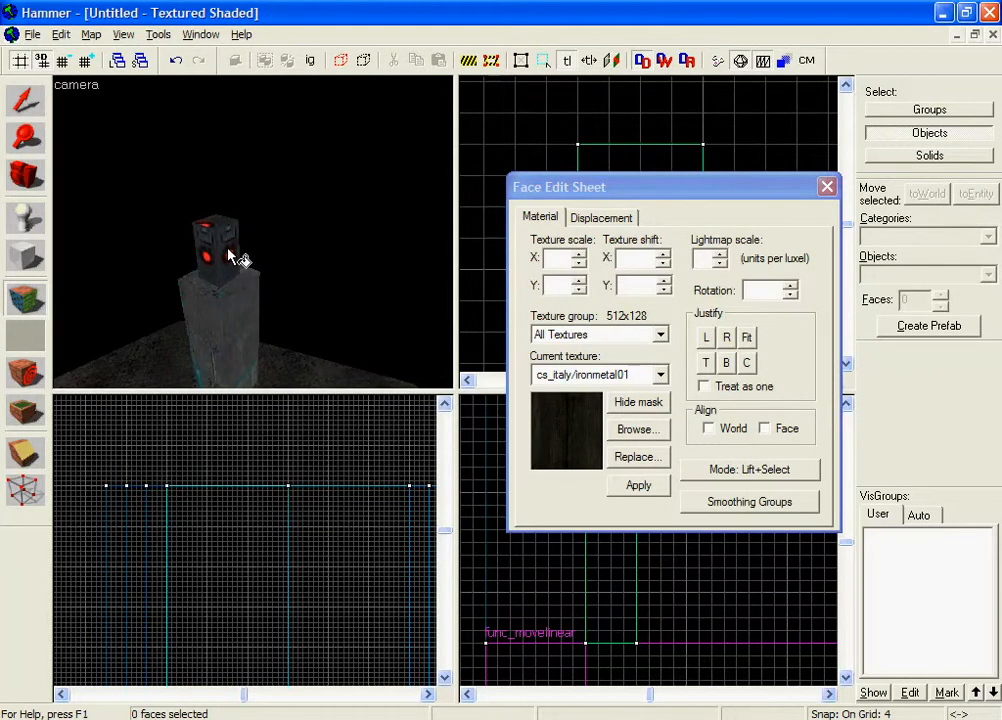
click(722, 472)
click(740, 542)
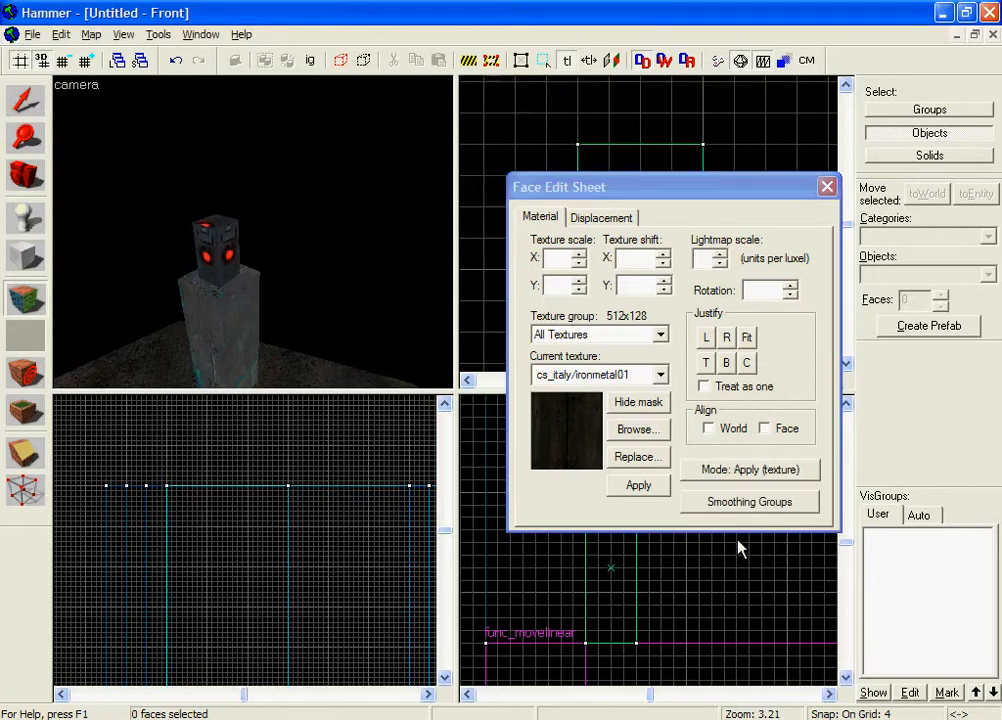
Apply ironmetal01 to two side faces of the button block.
key(z)
key(w)
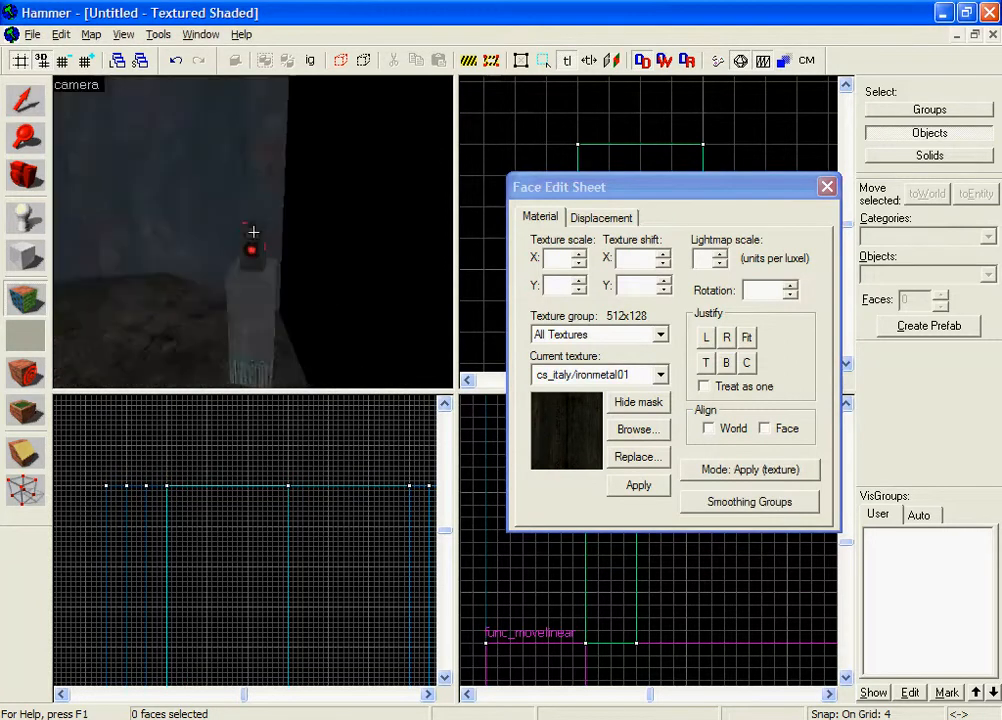
key(s)
key(a)
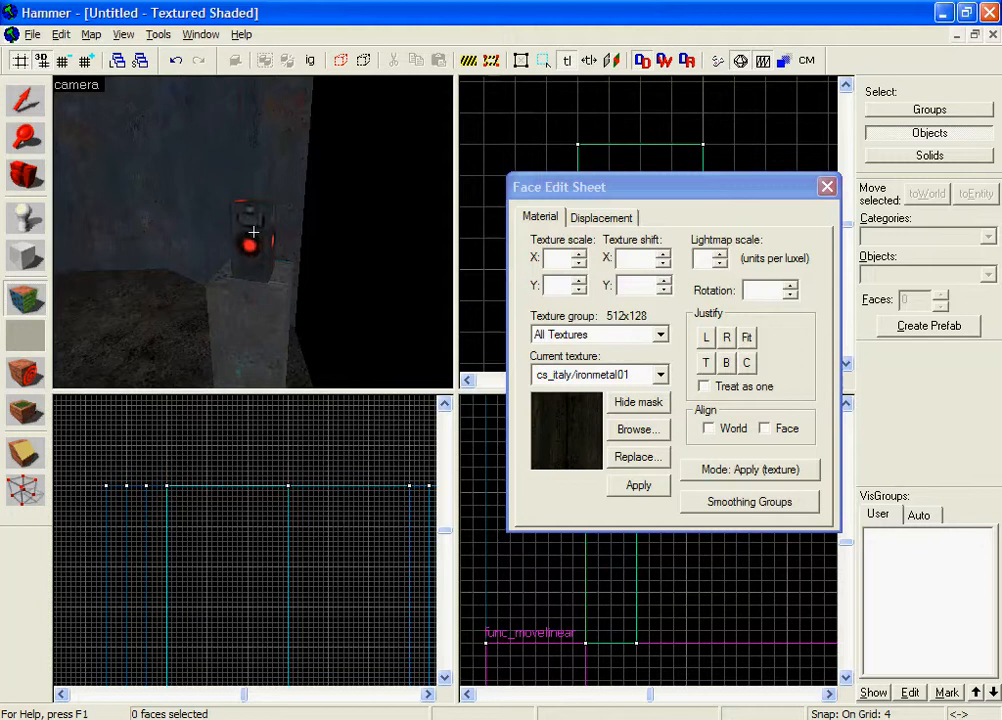
key(w)
key(d)
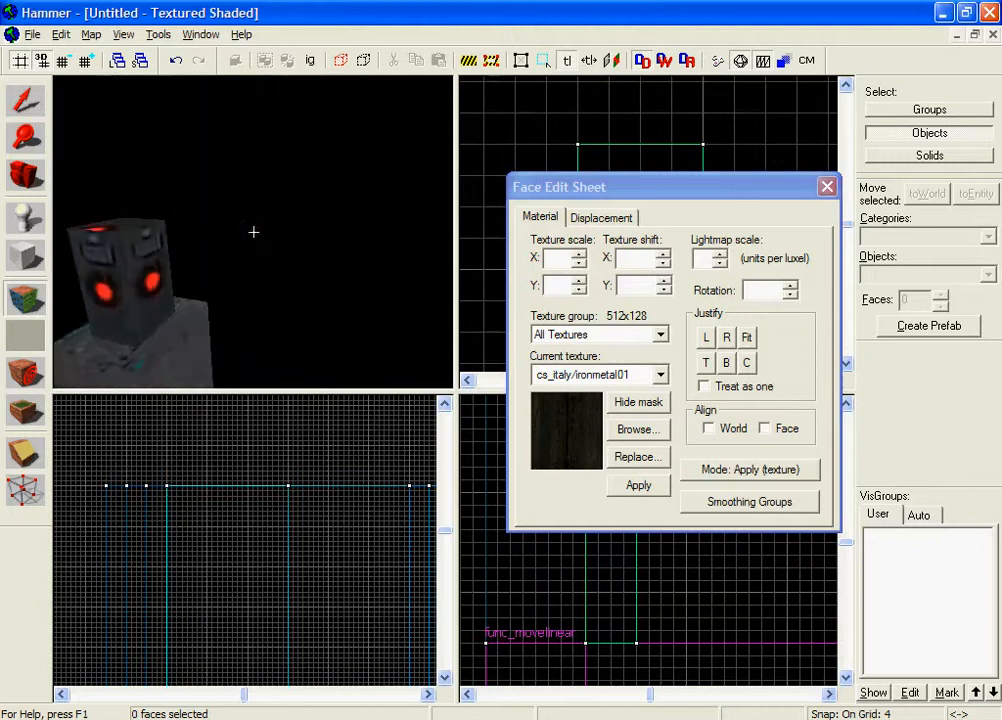
key(s)
key(d)
key(s)
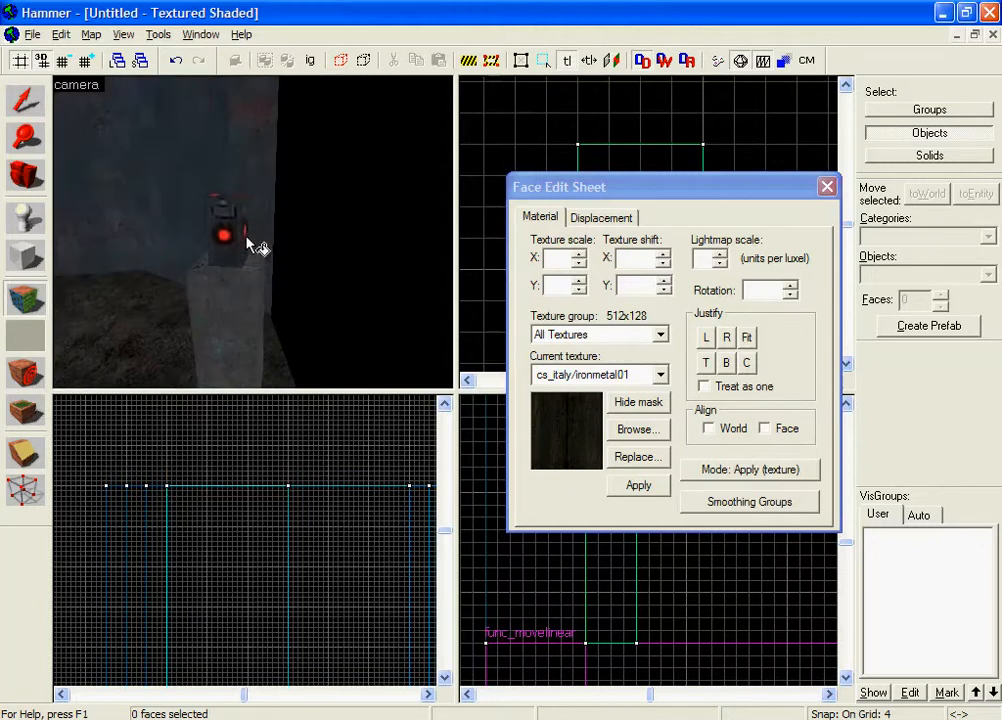
key(s)
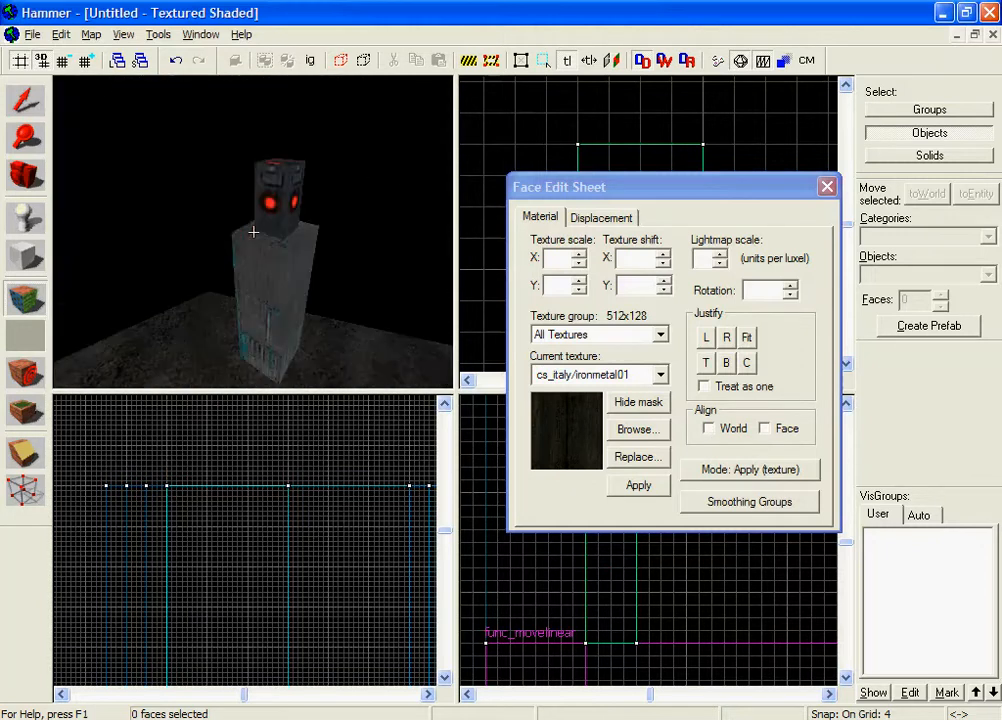
key(a)
key(z)
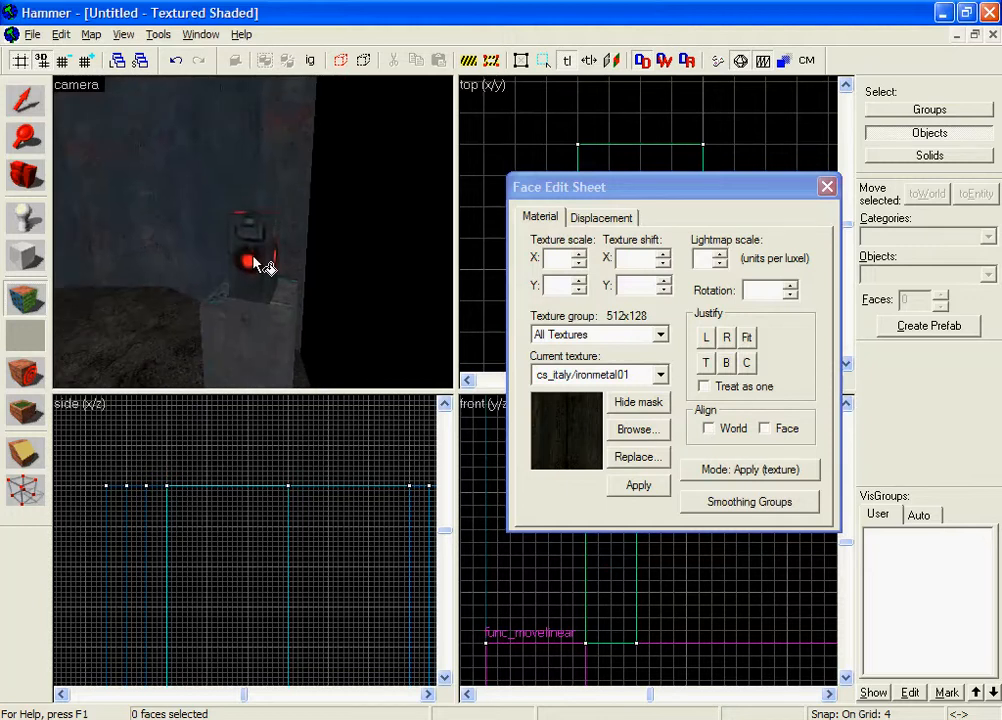
click(253, 257)
key(z)
key(d)
key(z)
click(266, 236)
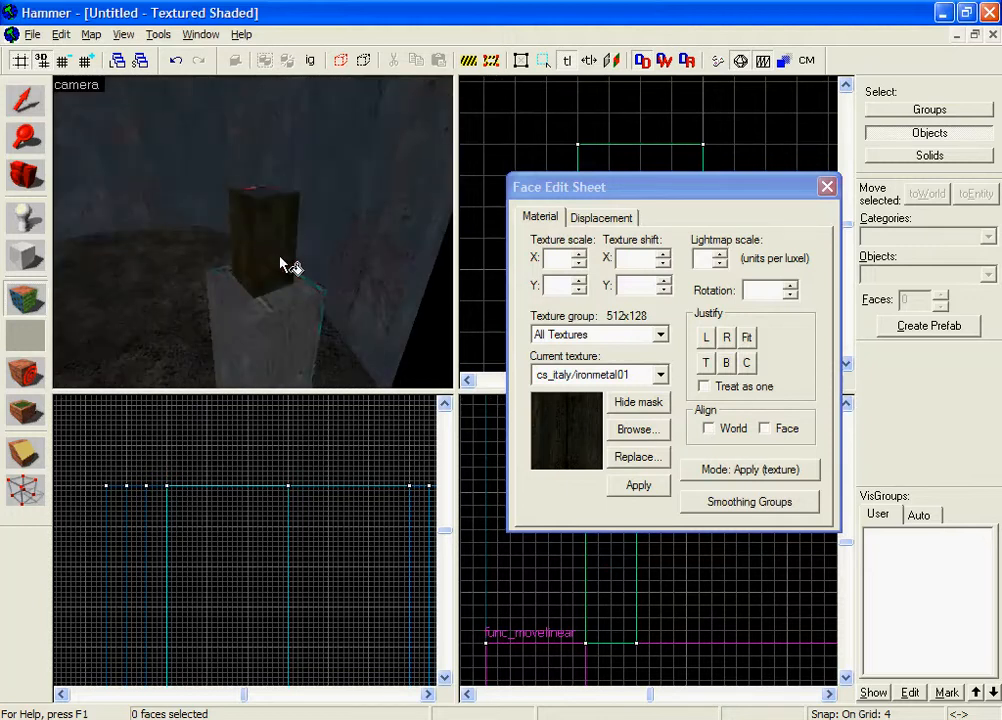
Apply ironmetal01 to the block's red top, then close the Face Edit Sheet.
key(z)
key(d)
key(z)
key(z)
key(w)
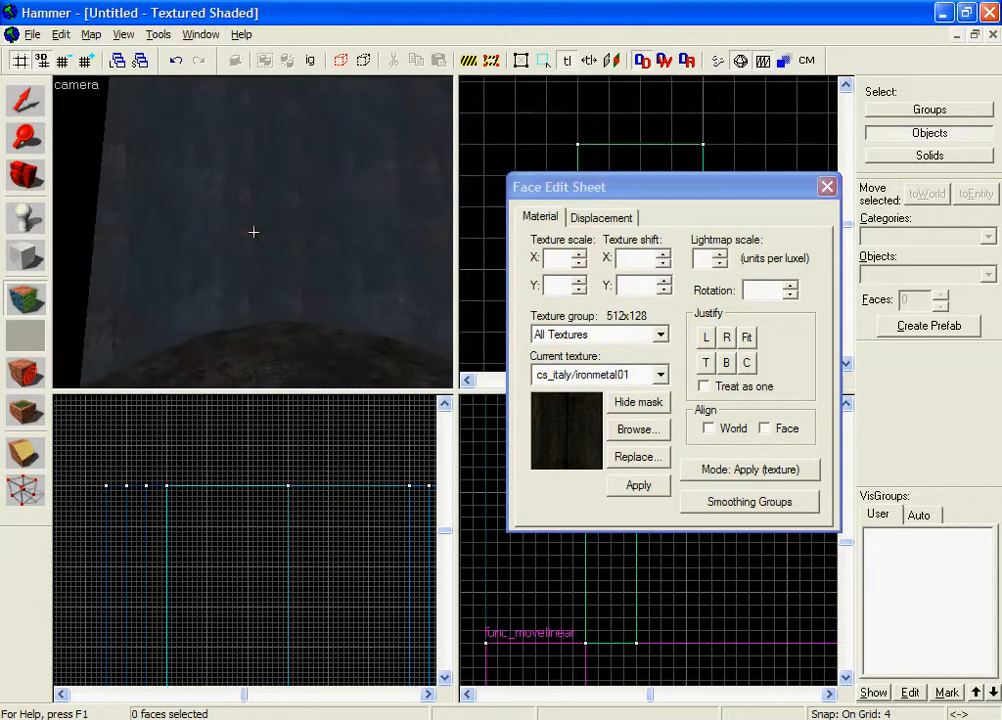
key(z)
click(253, 243)
key(z)
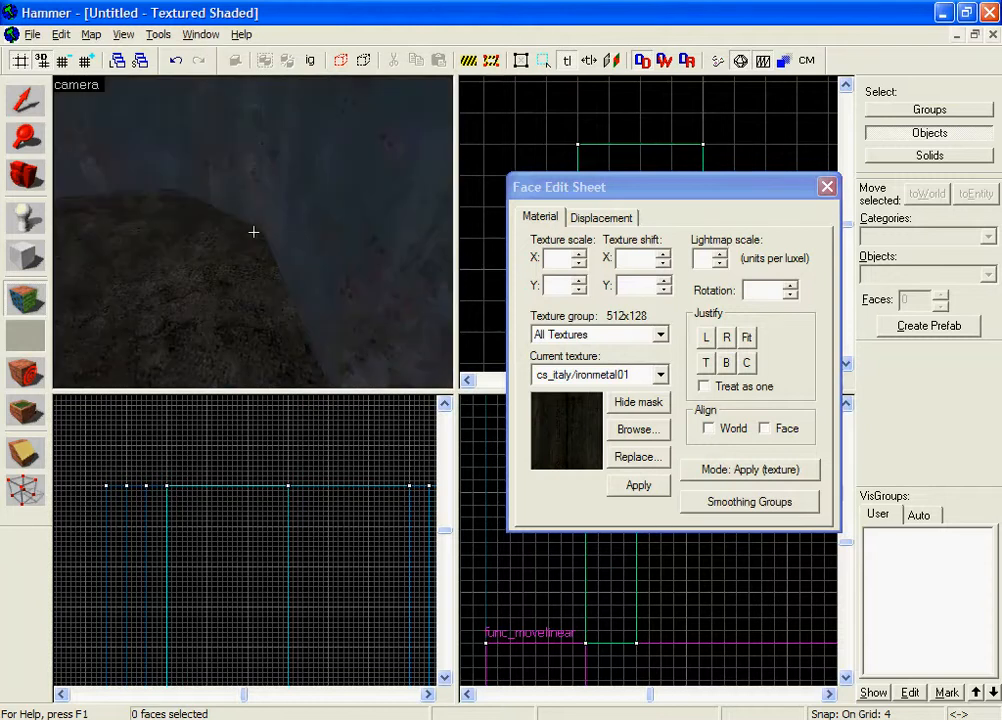
key(z)
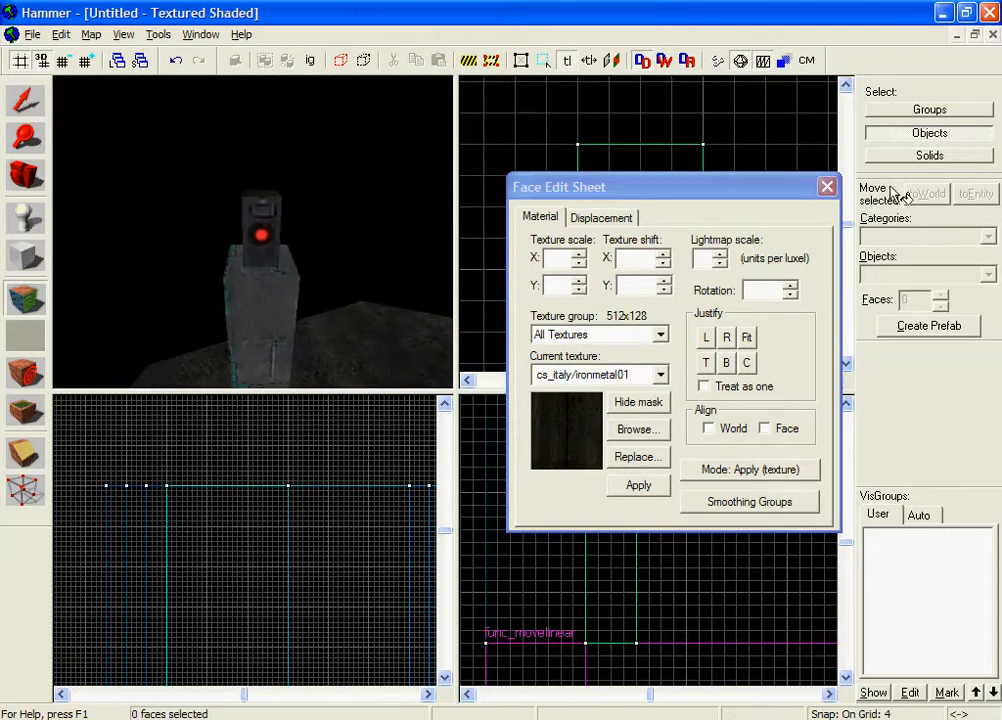
click(826, 188)
Fly around the pillar in 3D and select the 8×8×16 block on top.
key(d)
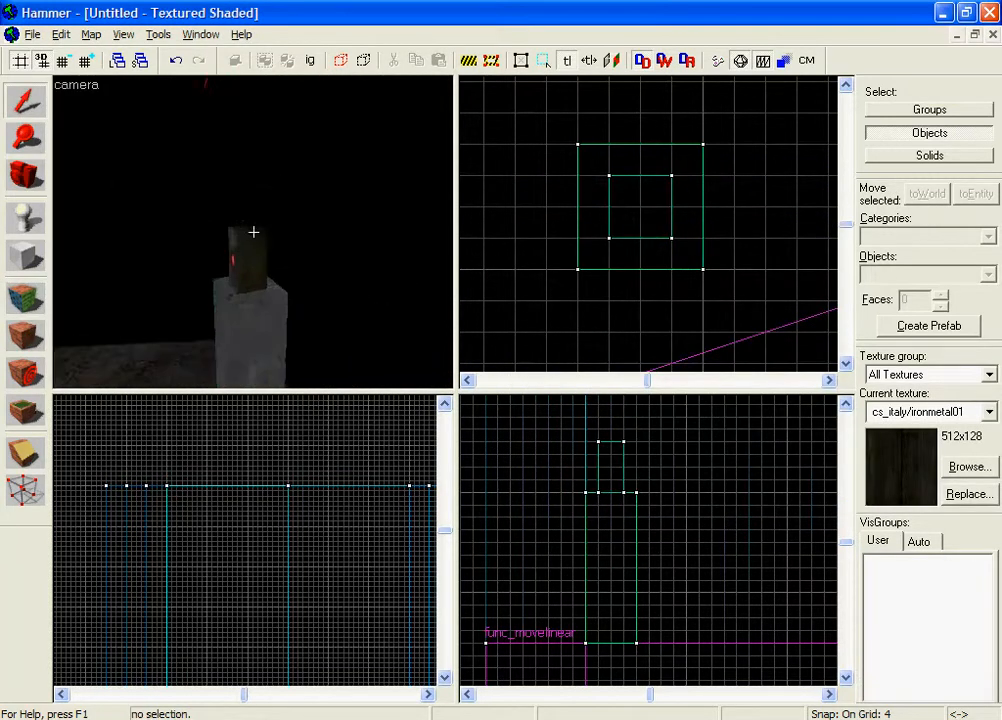
key(w)
key(s)
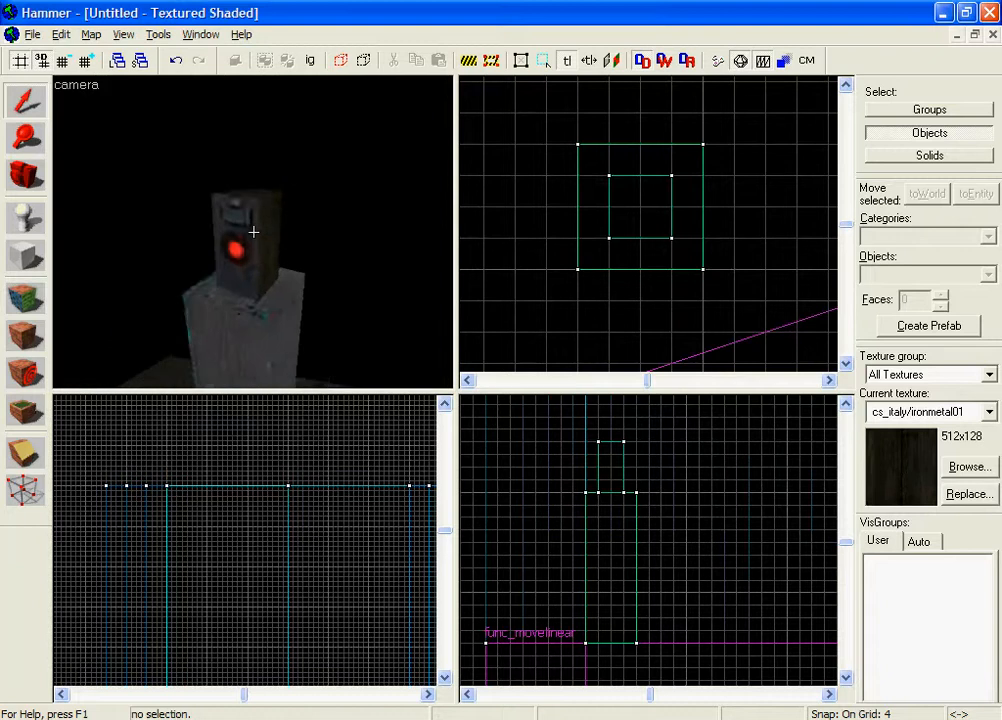
key(w)
key(s)
key(z)
key(z)
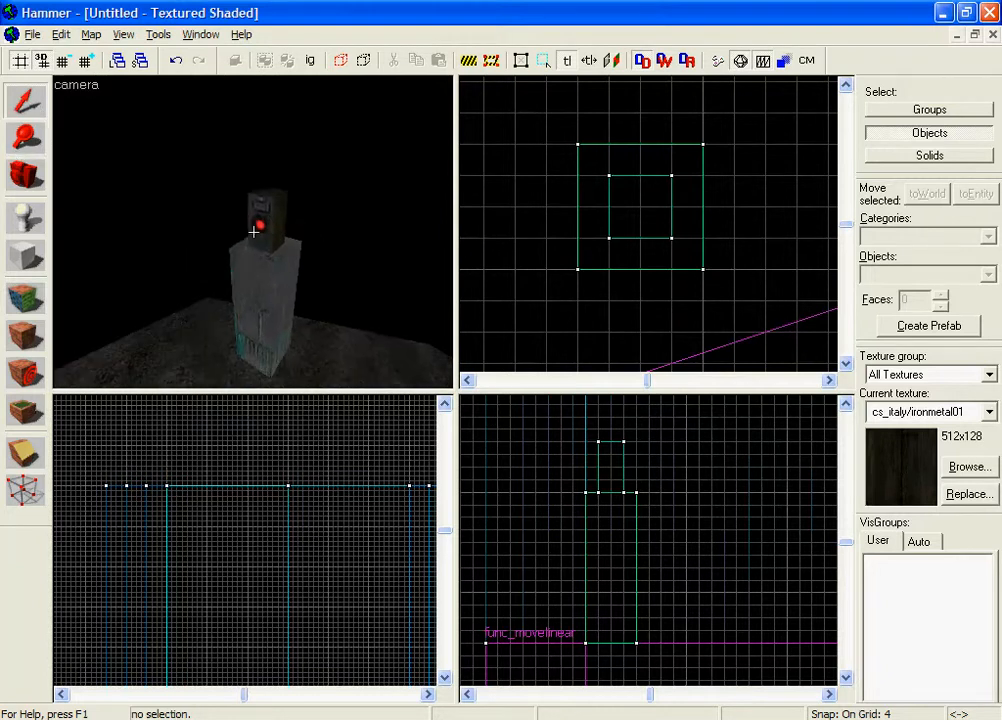
key(w)
key(s)
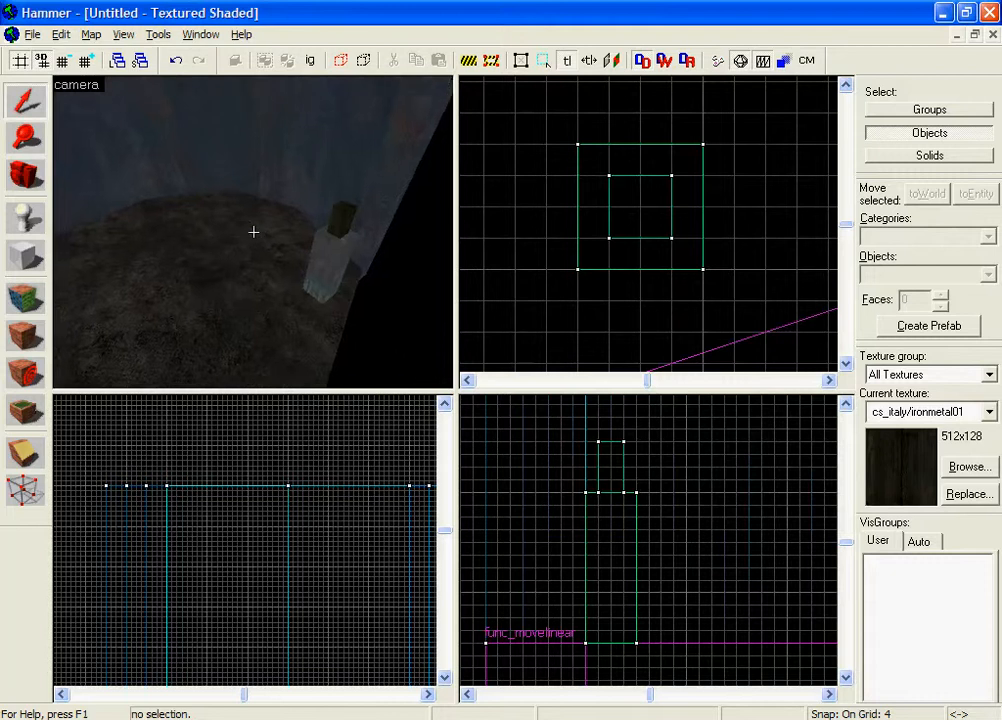
key(s)
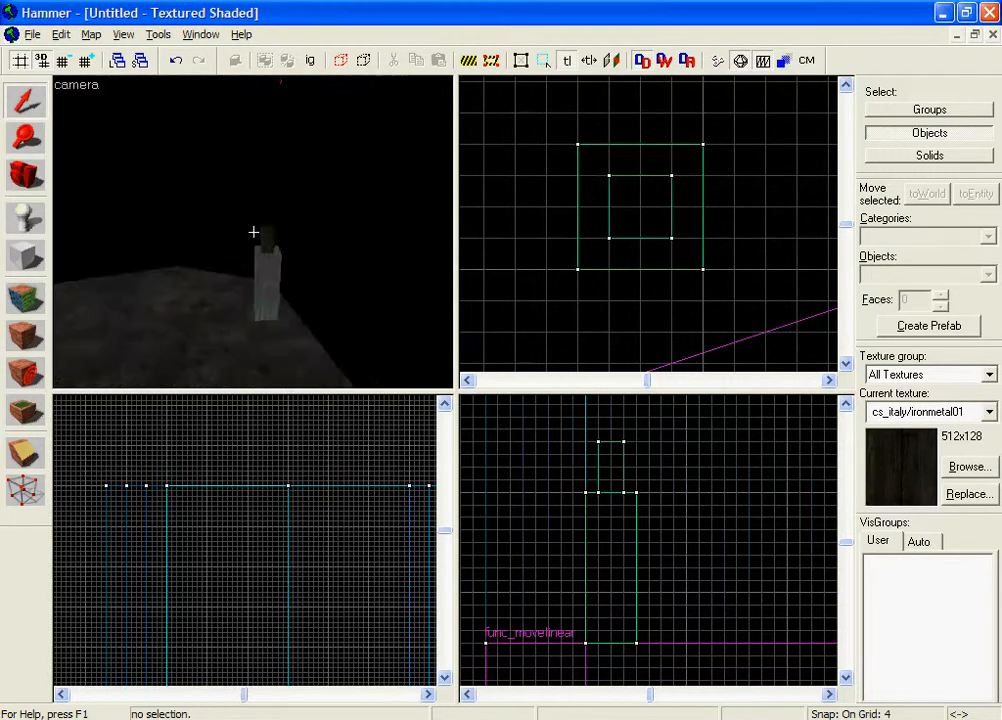
key(a)
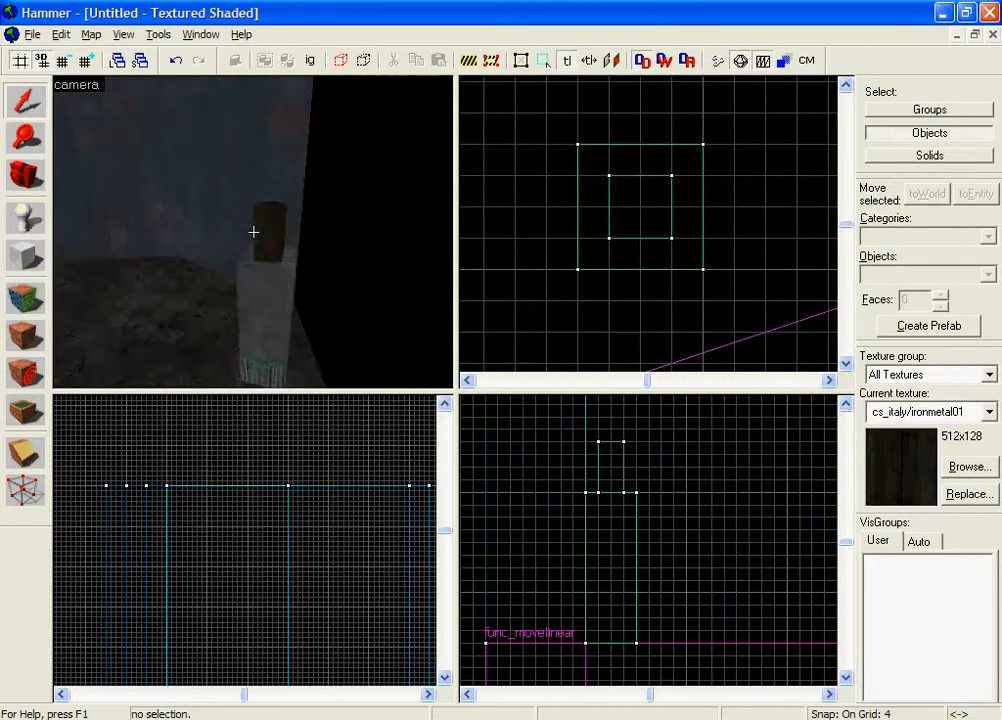
key(z)
click(255, 235)
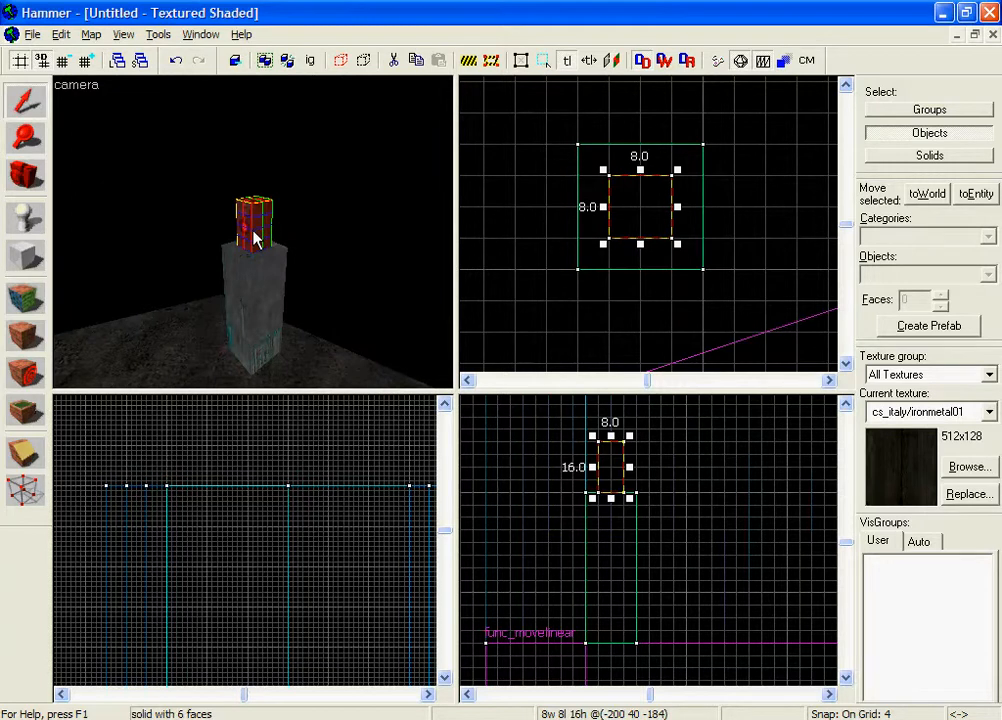
Tie the block to an entity and change its class to func_button.
key(ctrl+t)
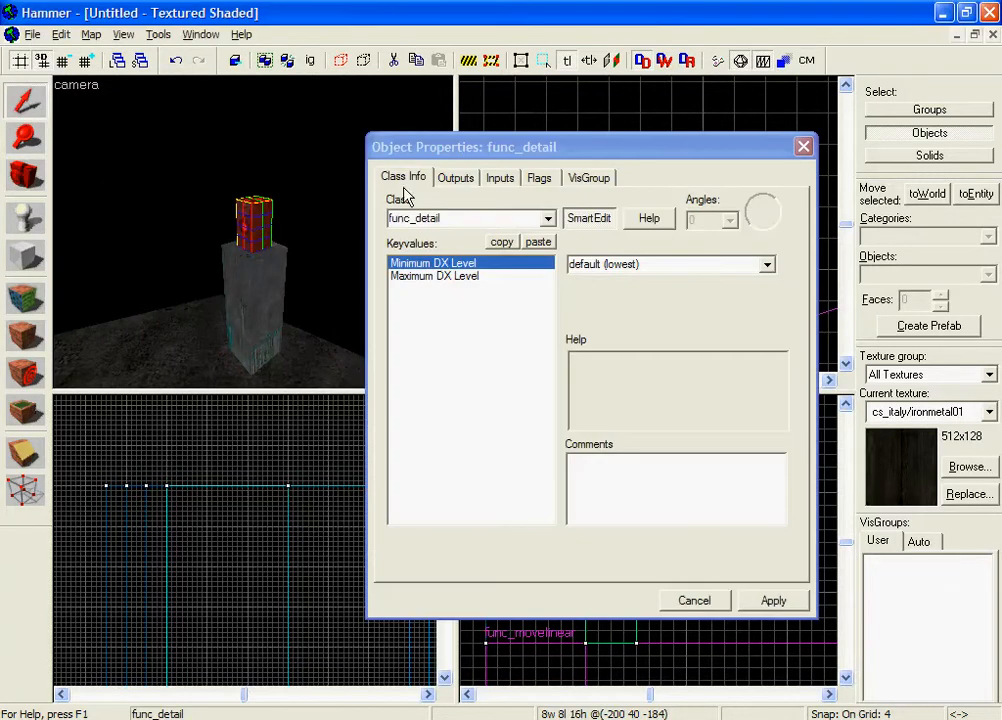
click(456, 217)
drag(430, 228, 417, 229)
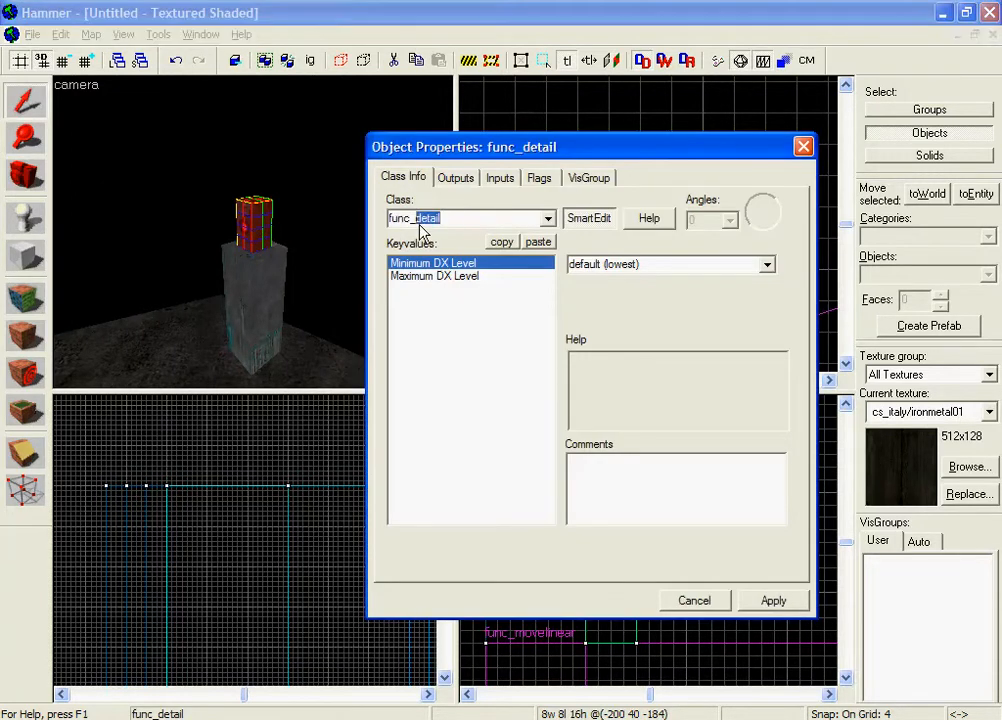
text(button)
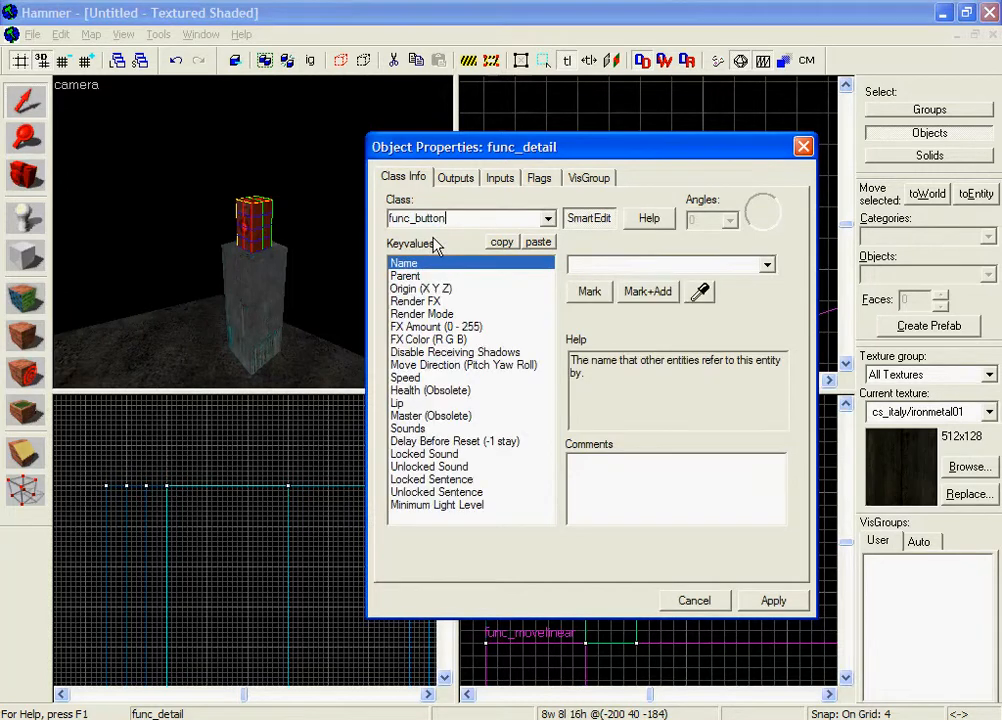
click(838, 660)
click(776, 602)
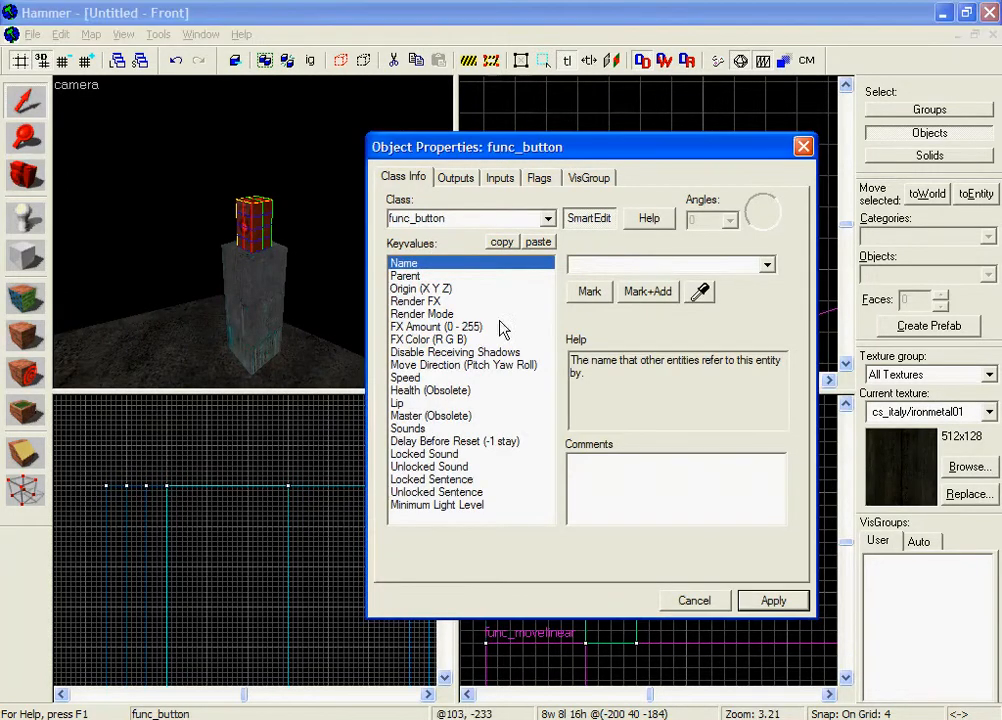
Name the button entity platform_button.
click(637, 267)
text(platform_button)
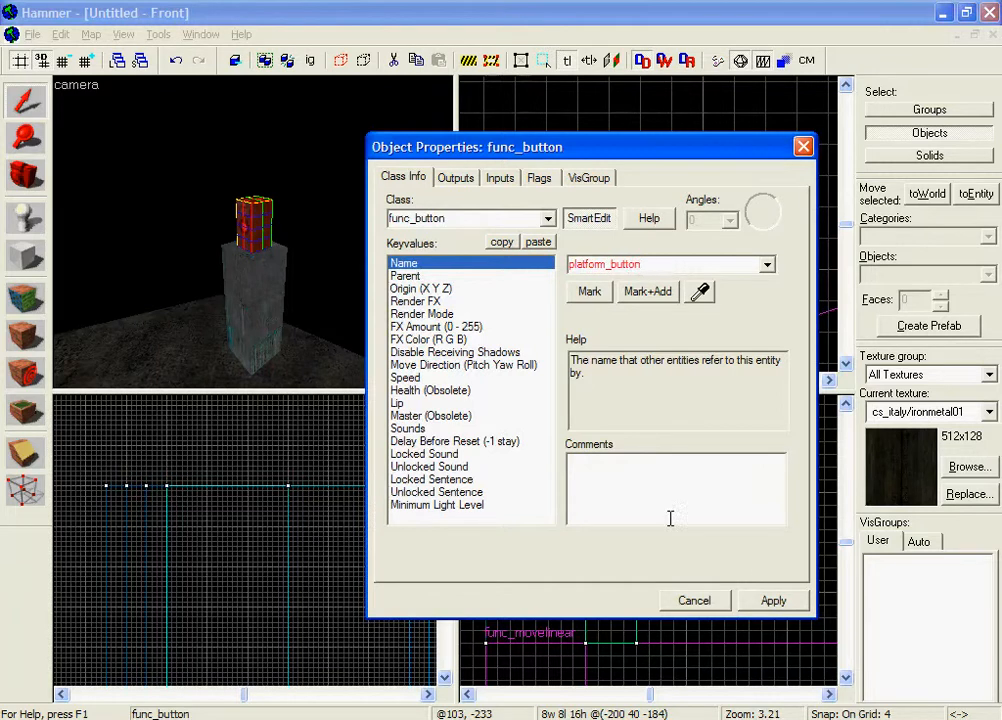
click(775, 601)
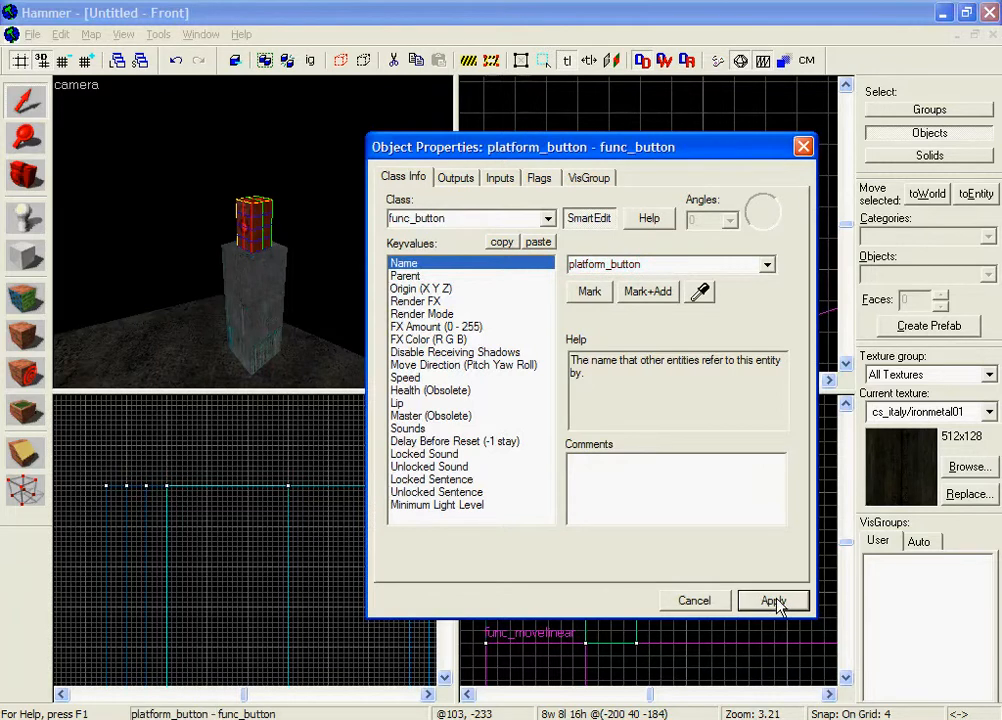
Tick the button's Don't move flag and apply it.
click(539, 178)
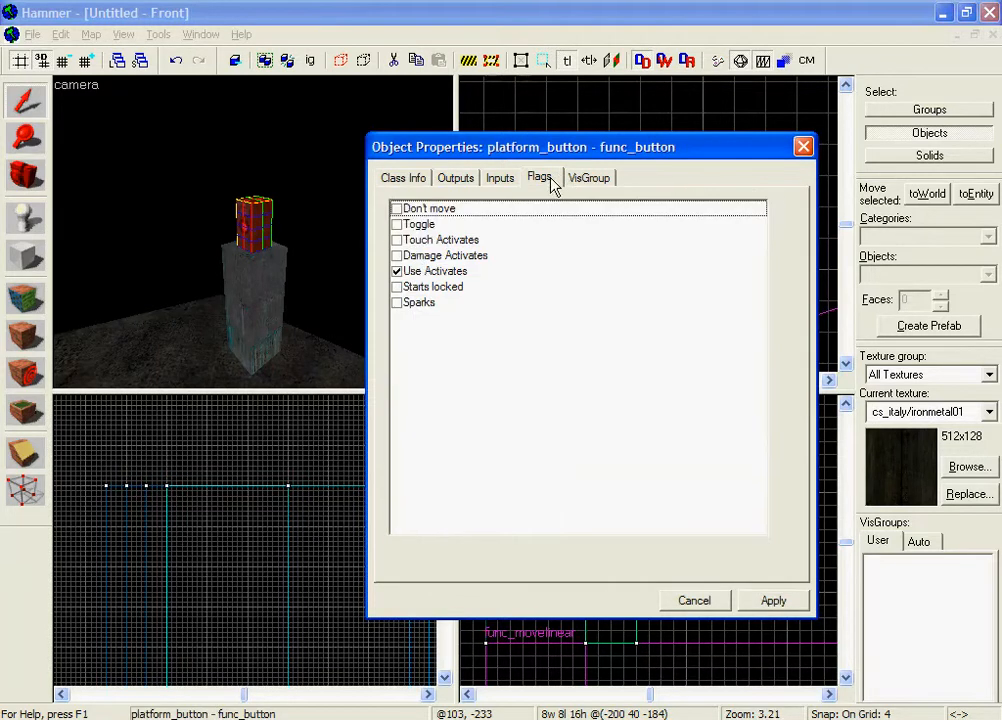
click(397, 210)
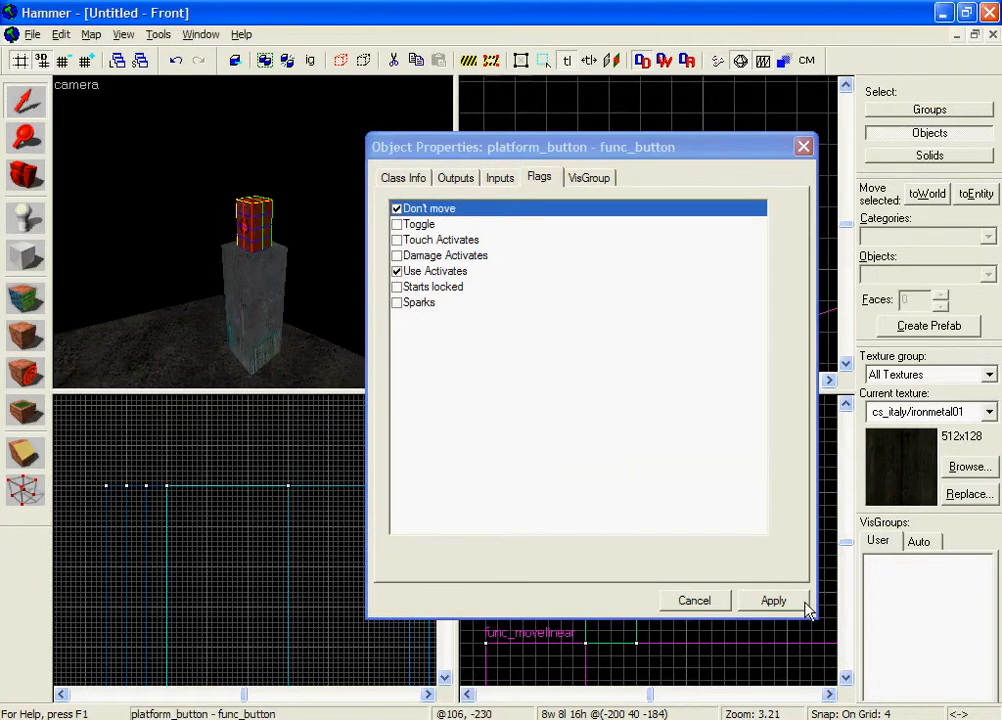
click(772, 598)
click(420, 180)
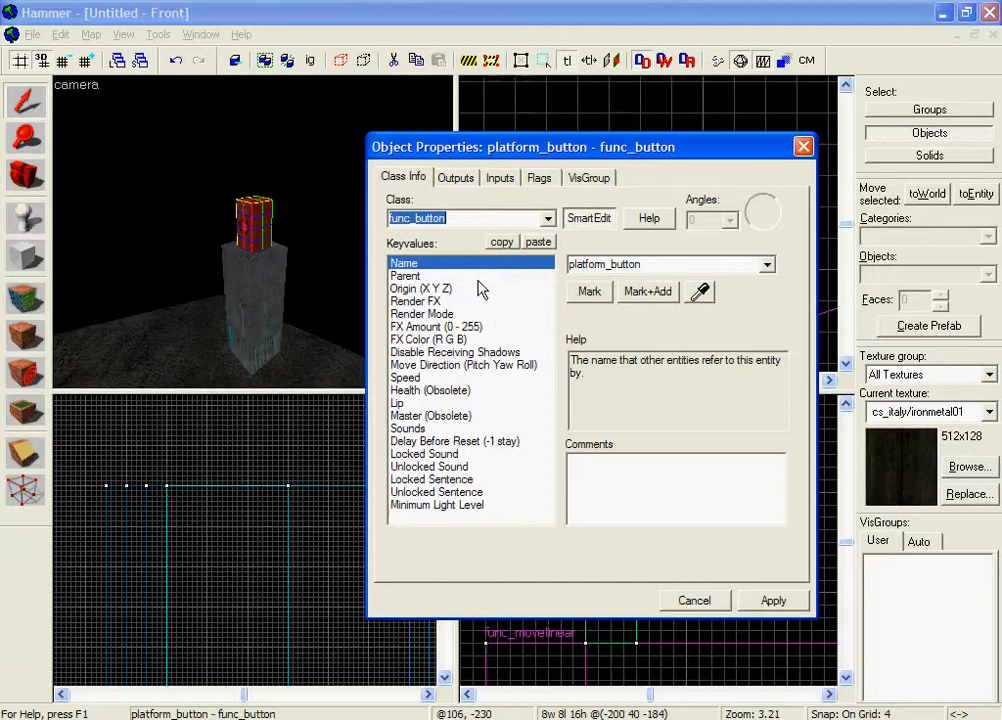
click(456, 178)
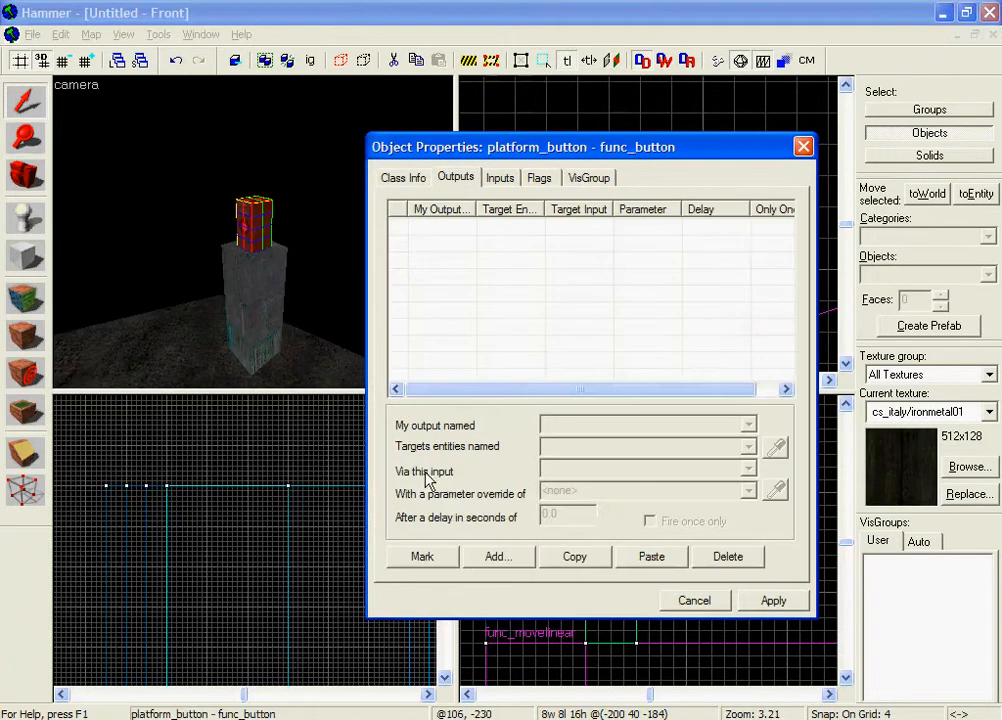
Back the 3D camera away from the red platform_button atop the pillar.
key(z)
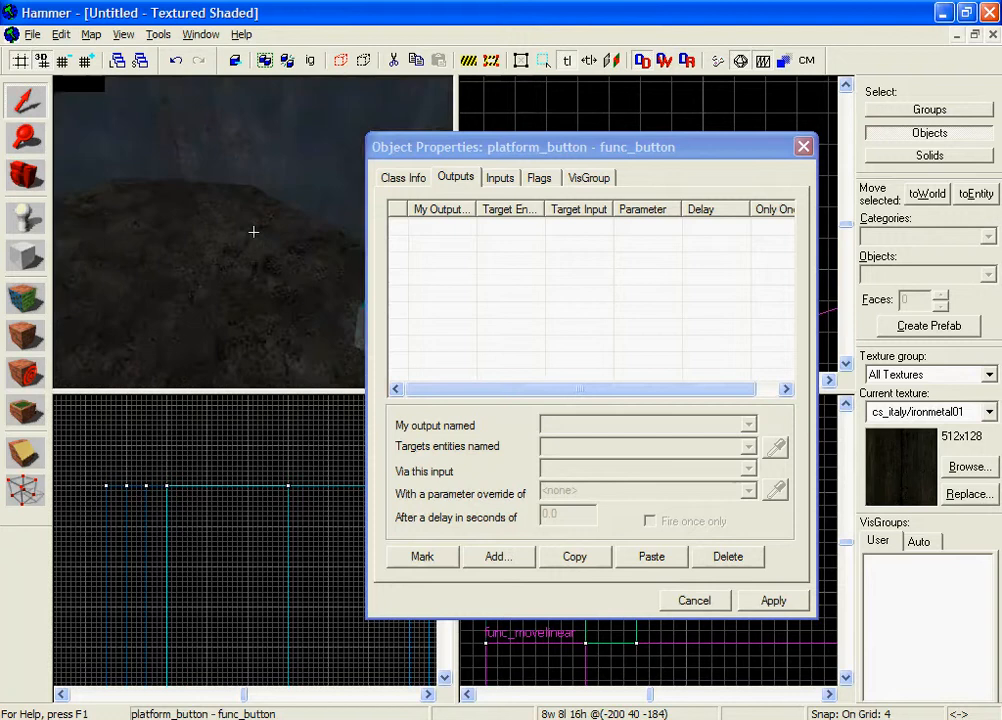
key(s)
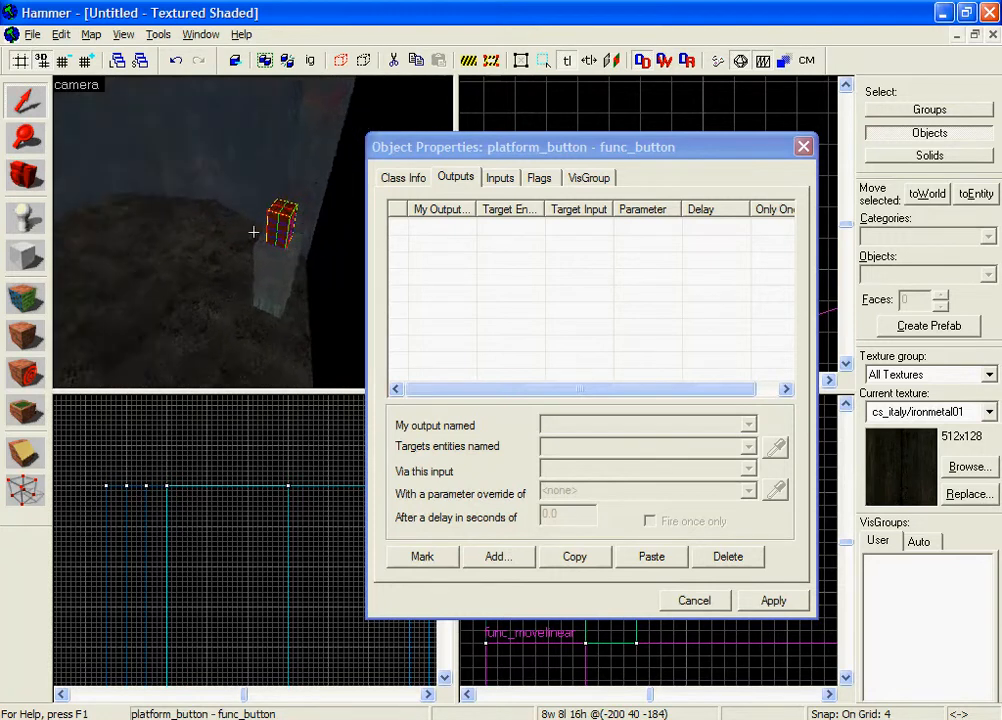
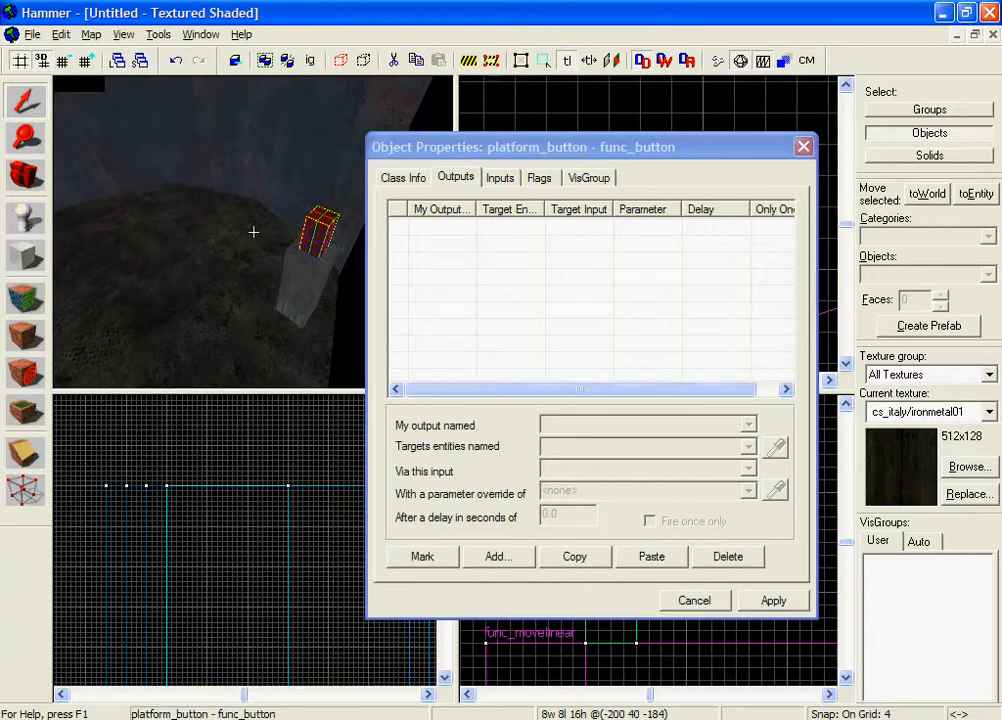
Add a new output to platform_button that fires on OnPressed.
drag(445, 150, 585, 120)
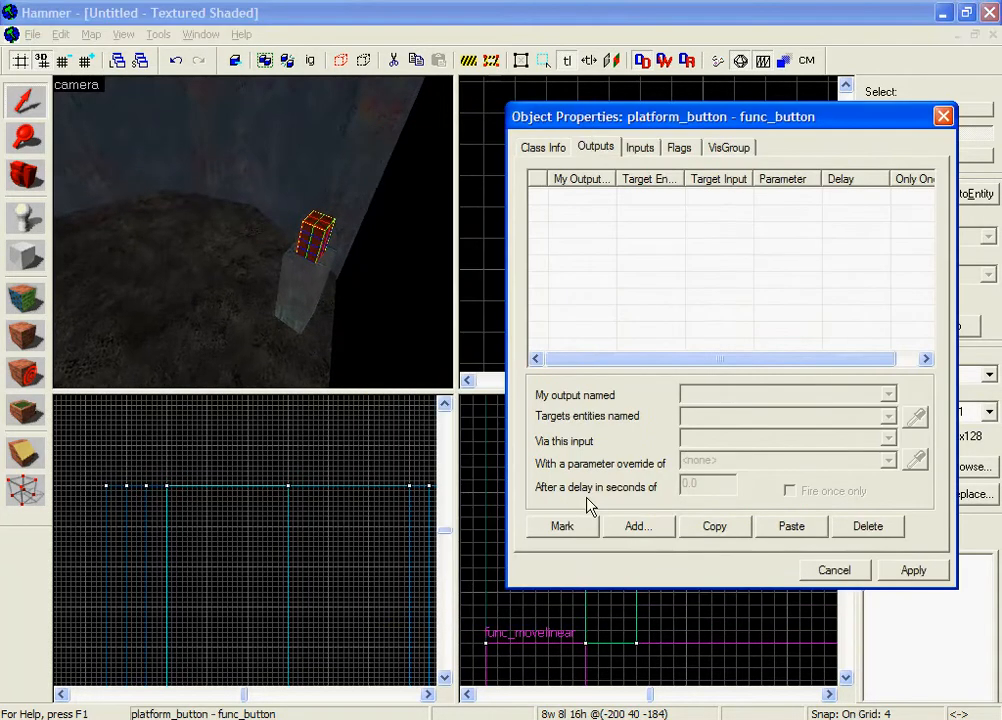
click(598, 146)
click(638, 527)
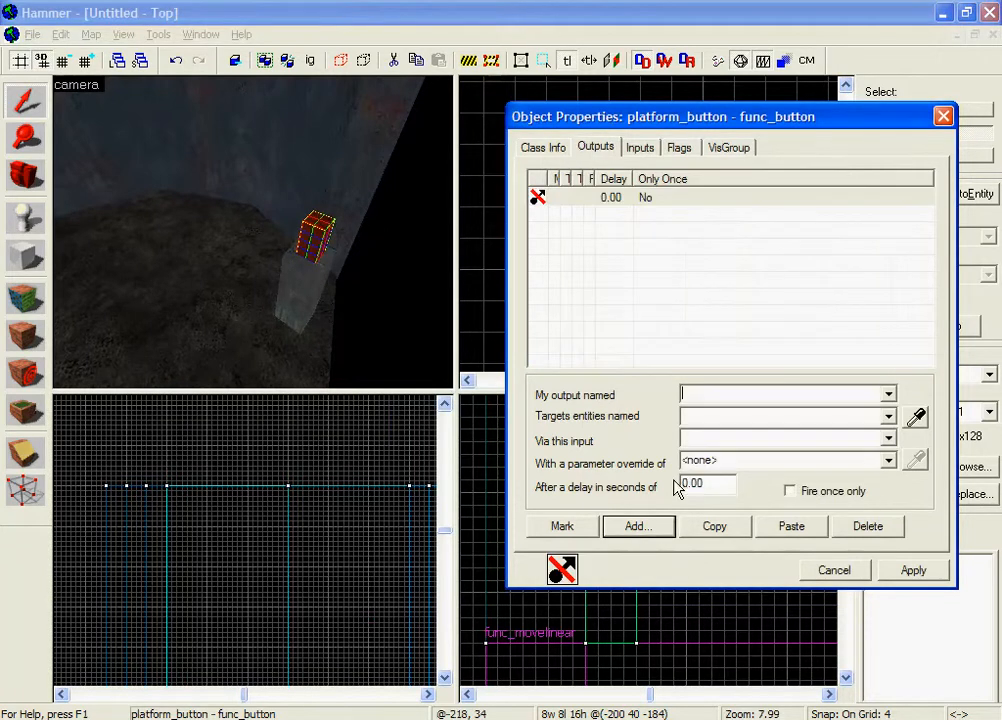
click(888, 395)
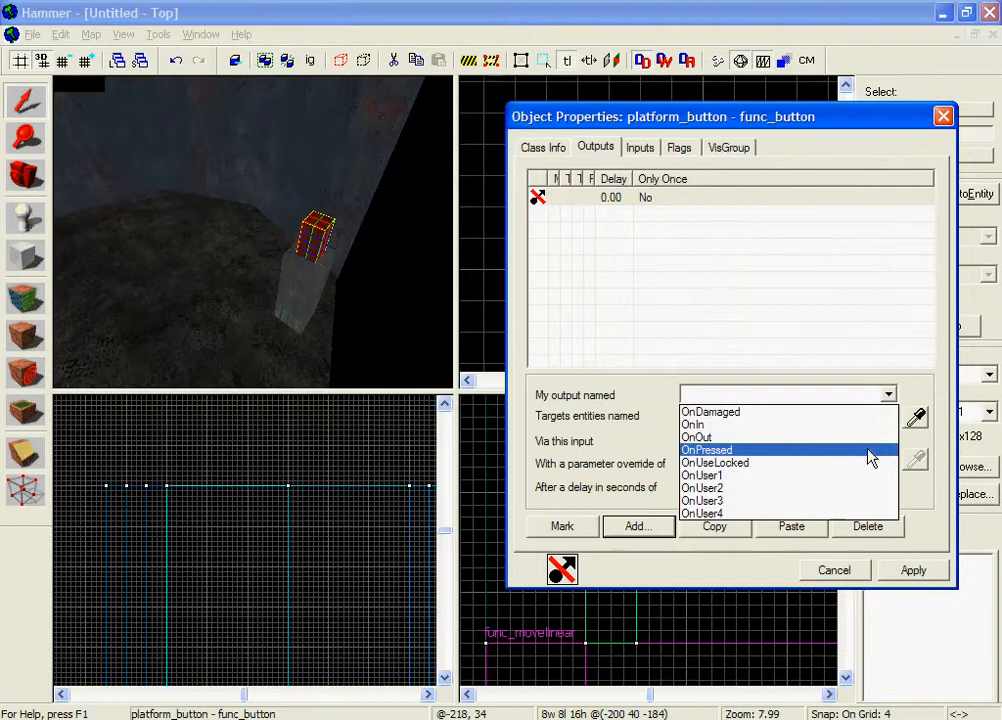
click(866, 450)
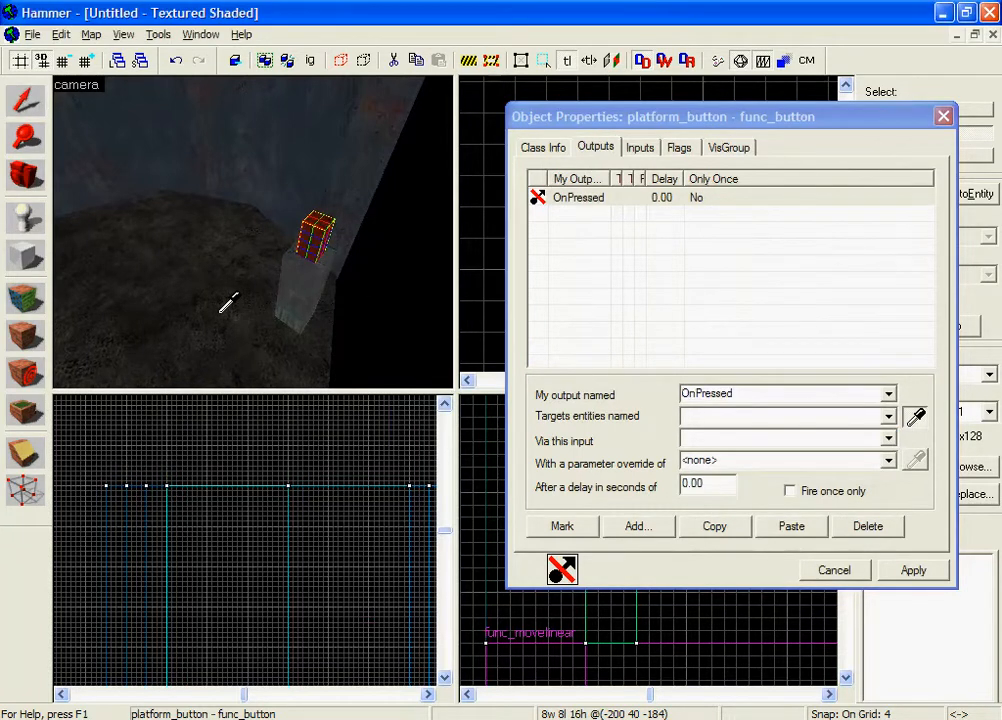
Target the platform with the Open input and apply the output.
click(150, 292)
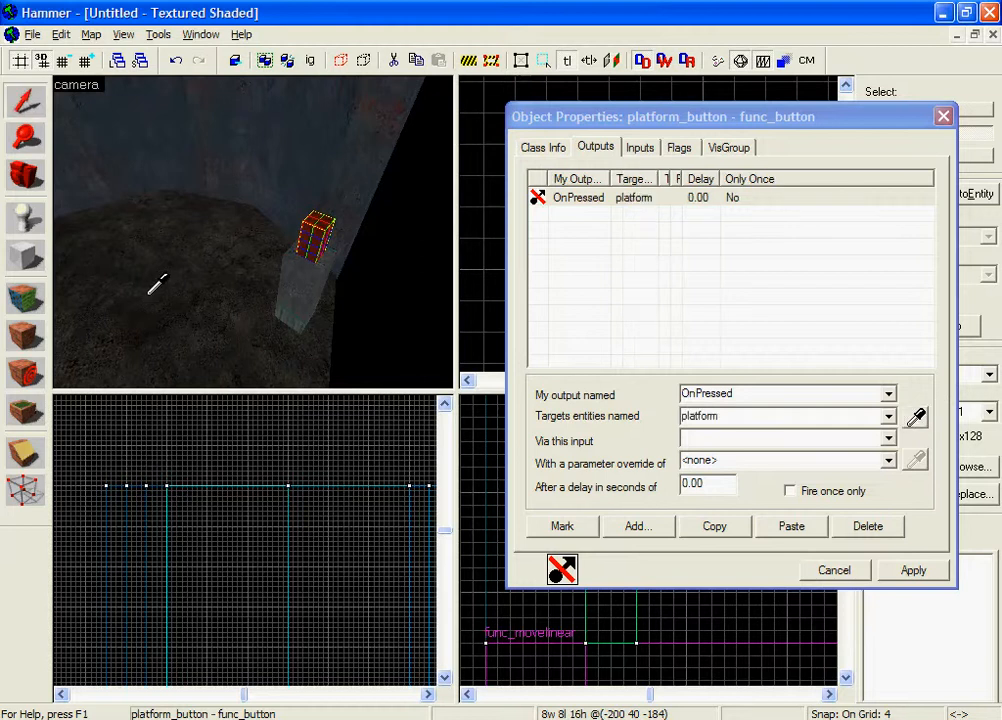
click(699, 437)
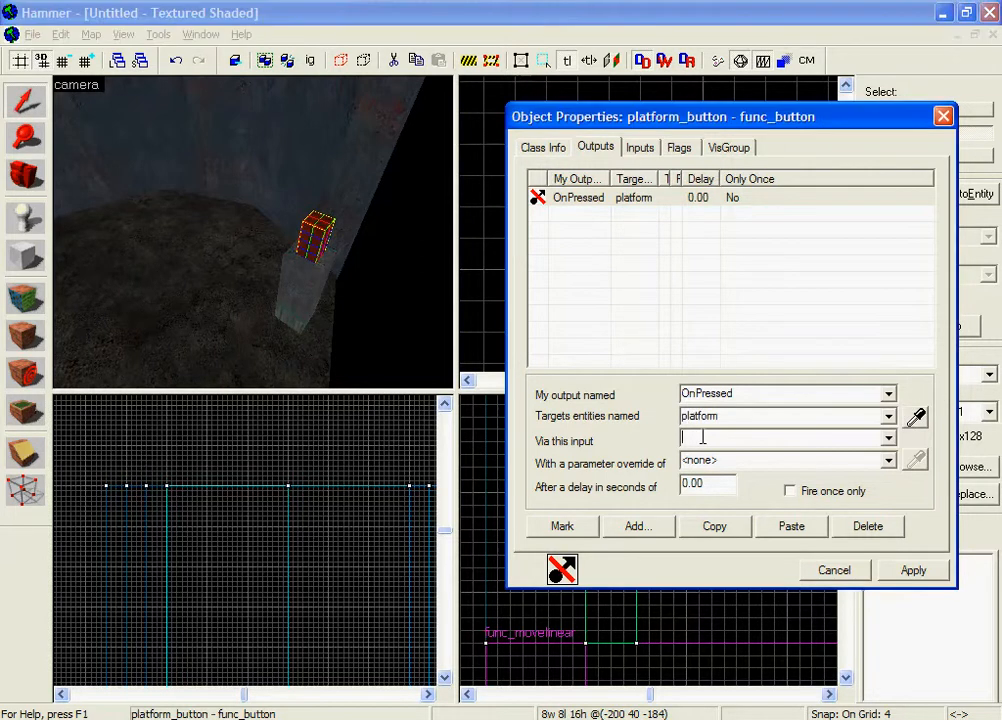
click(972, 463)
click(889, 440)
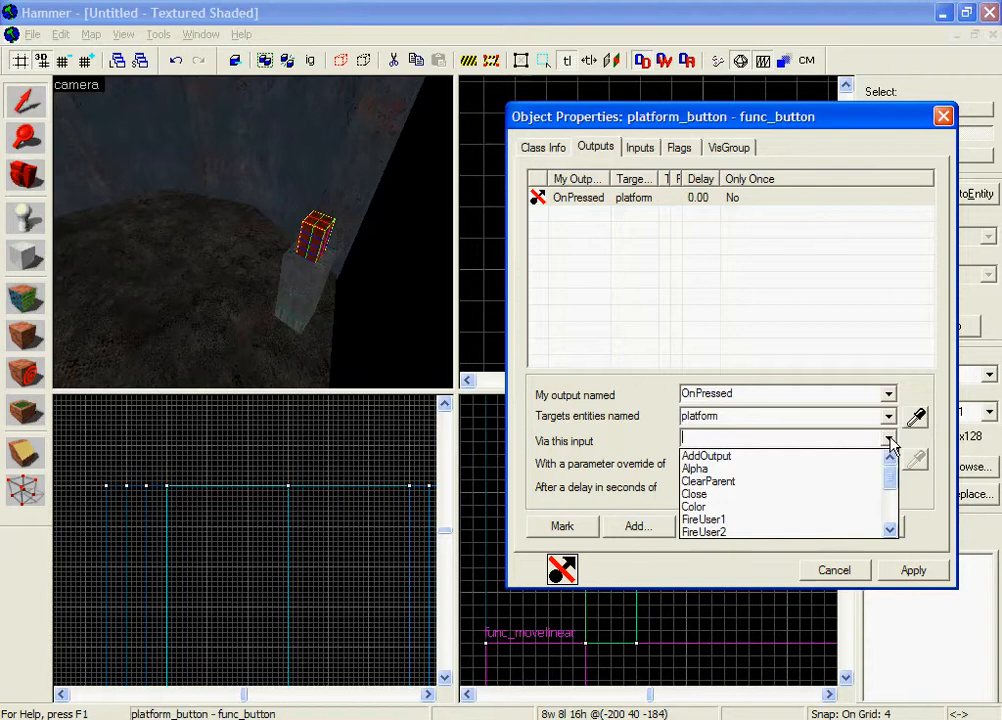
scroll(850, 476, down, 3)
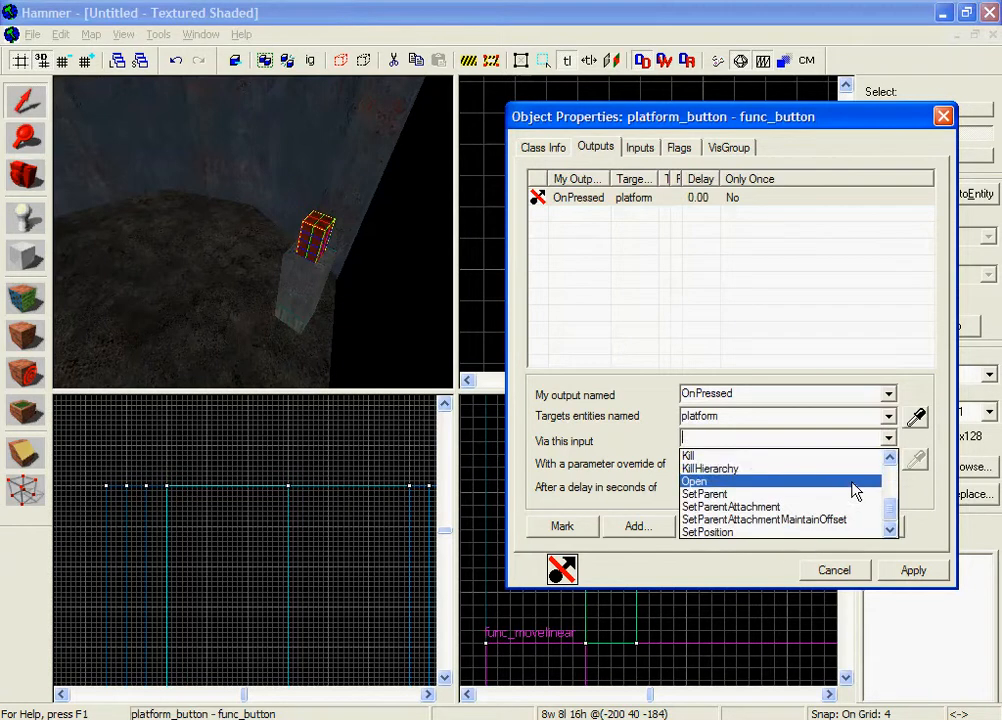
click(850, 481)
key(z)
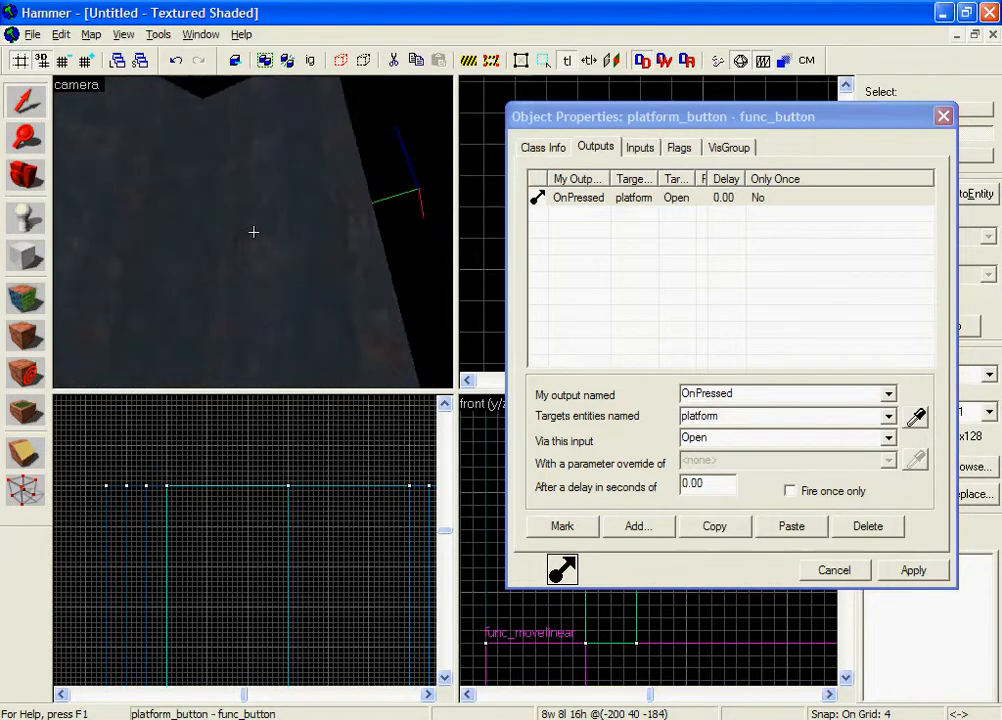
key(z)
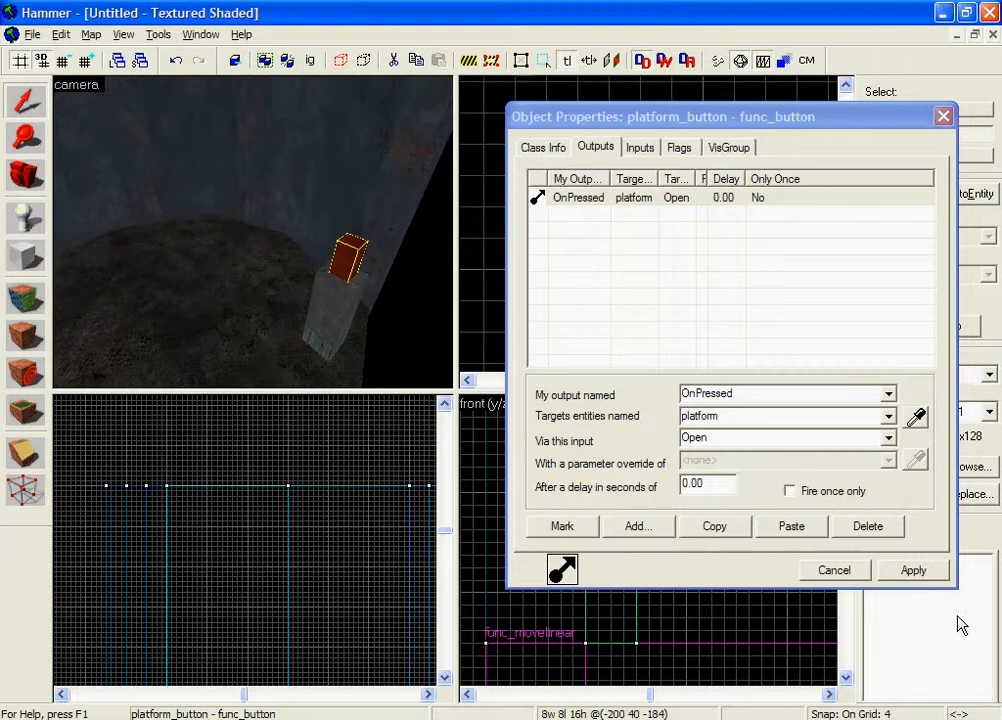
click(900, 578)
Reapply platform_button's changes and close its properties.
click(283, 291)
click(930, 575)
click(862, 574)
Fly the camera around the pillar and clear the selection.
key(z)
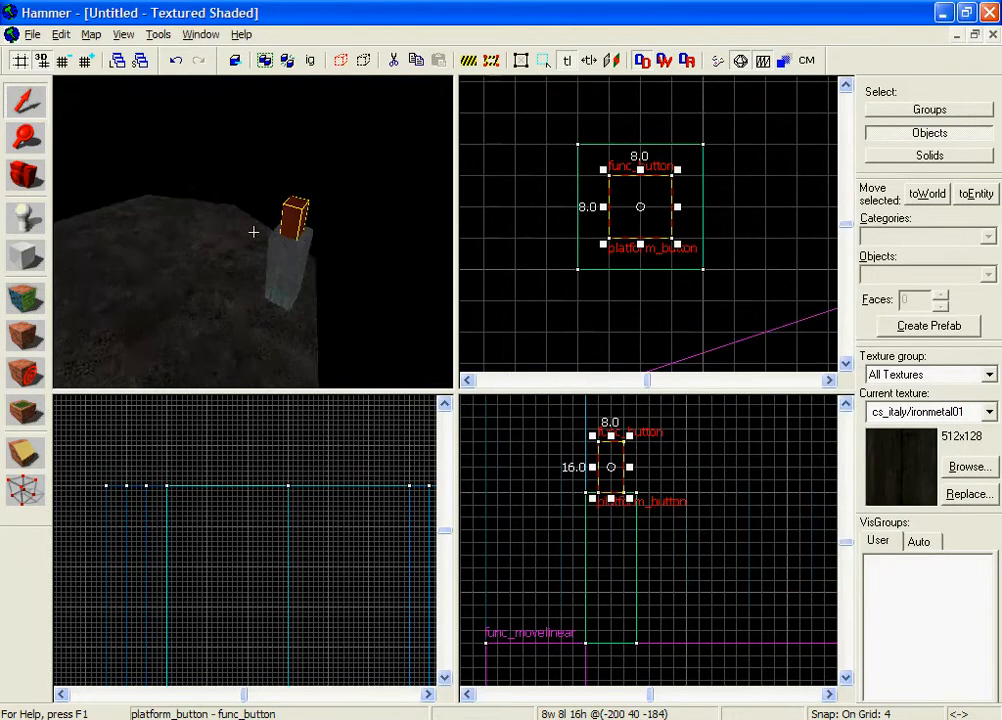
key(w)
key(z)
click(253, 234)
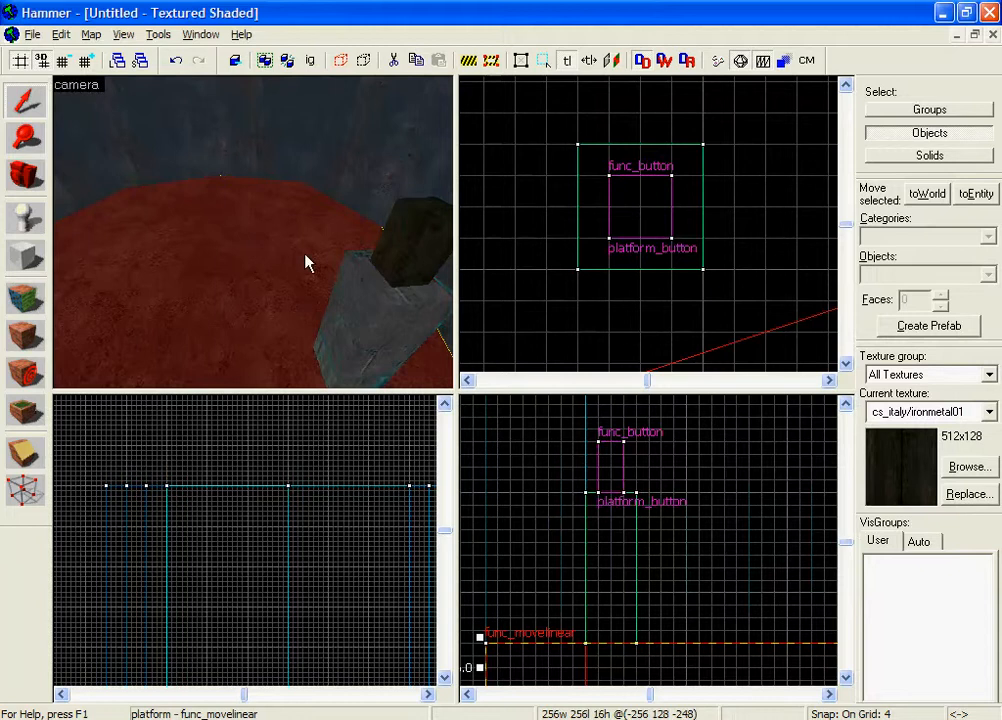
key(Right)
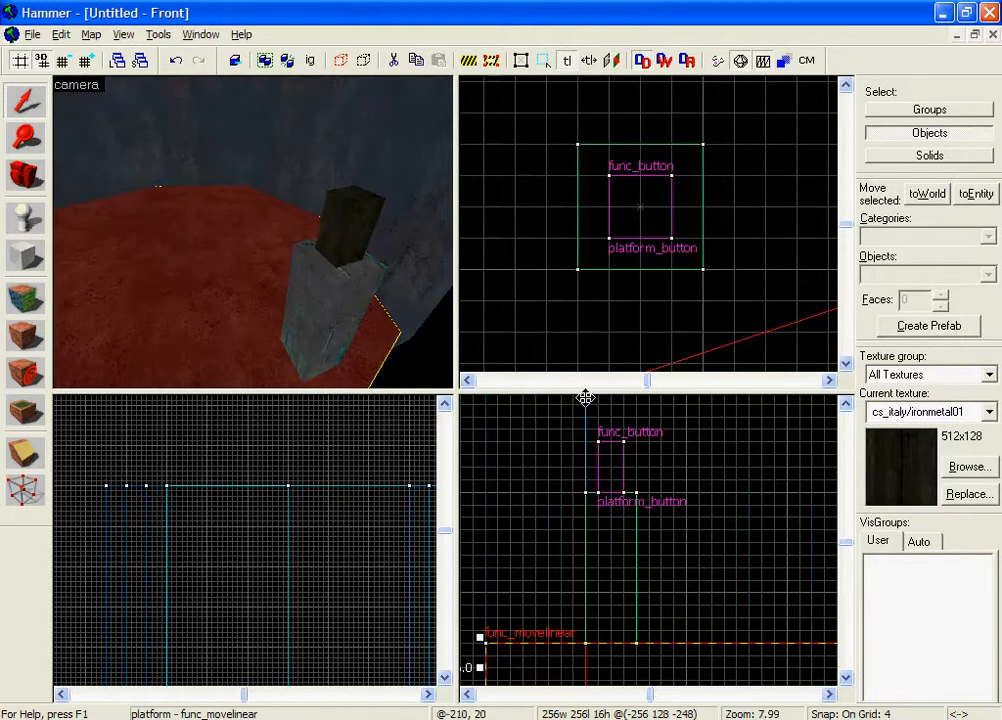
click(604, 479)
key(z)
key(s)
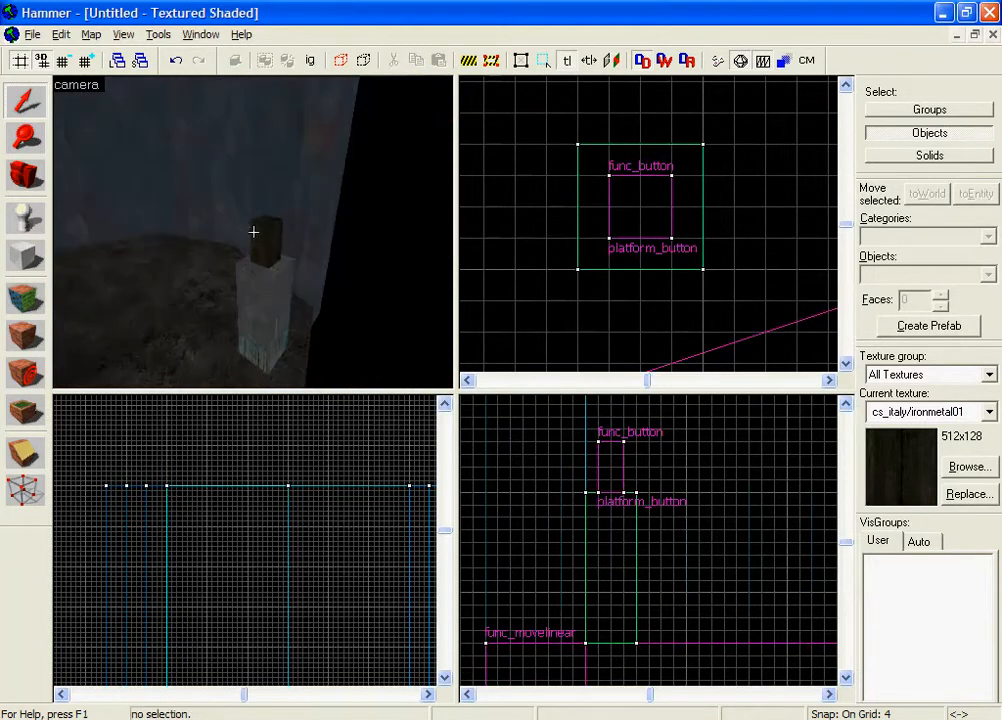
key(z)
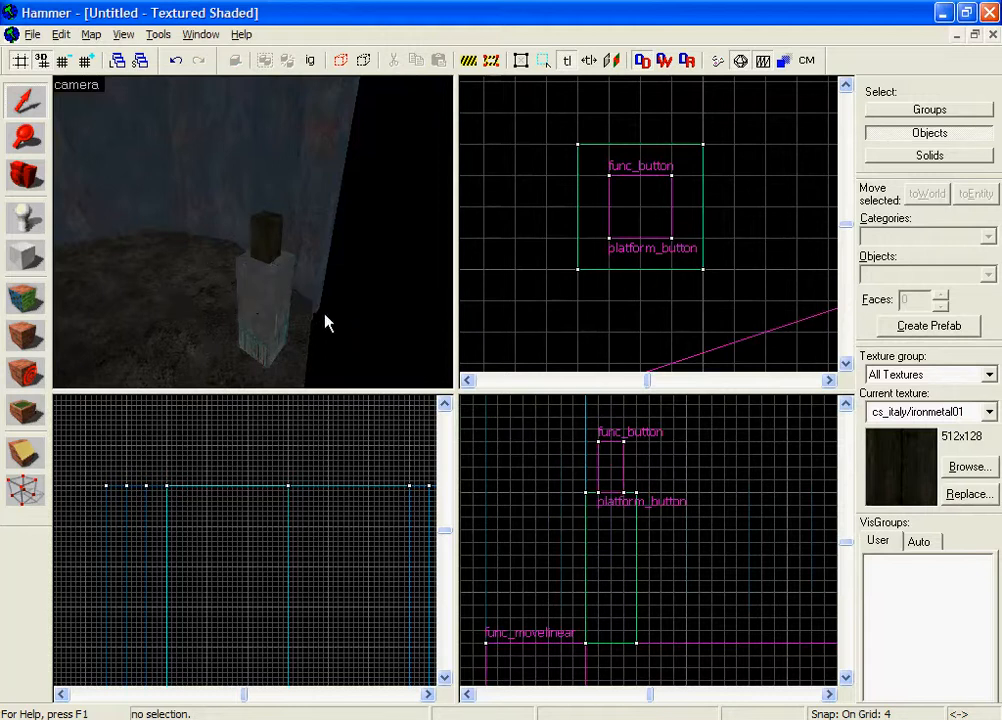
Tie the pillar brush to an entity and change its class to func_button.
click(277, 310)
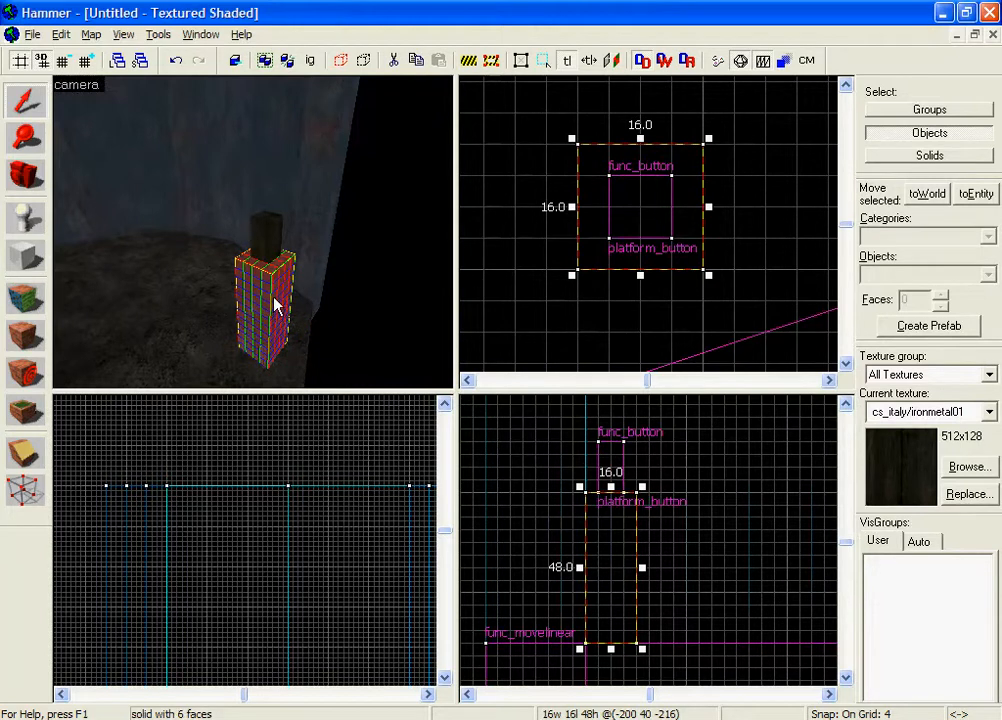
key(ctrl+t)
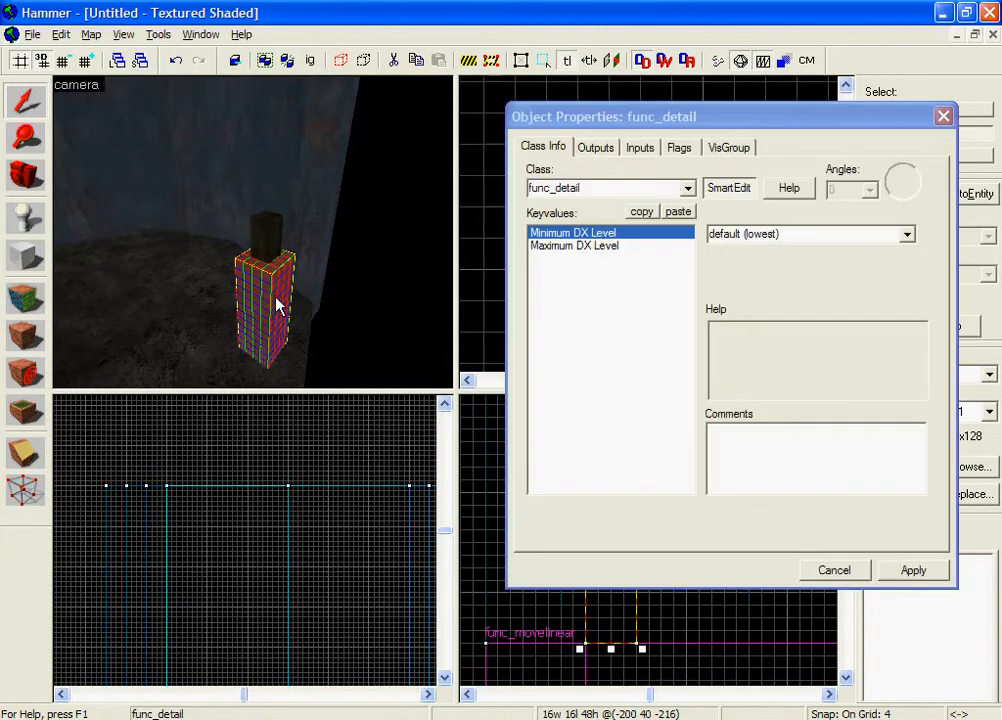
drag(599, 190, 558, 200)
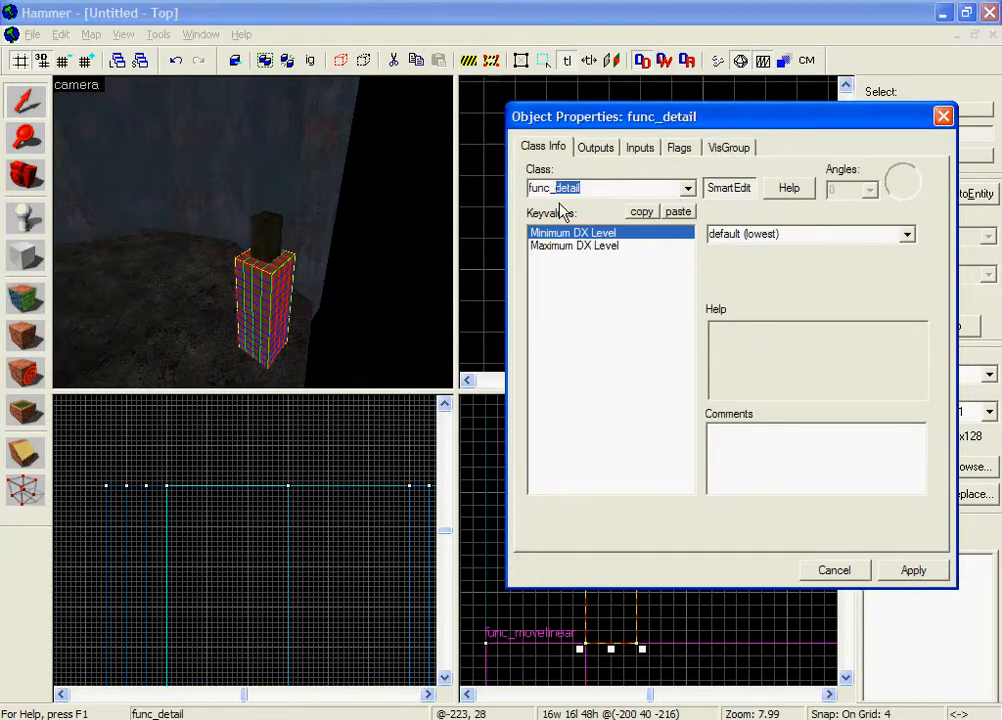
text(bun)
text(ton)
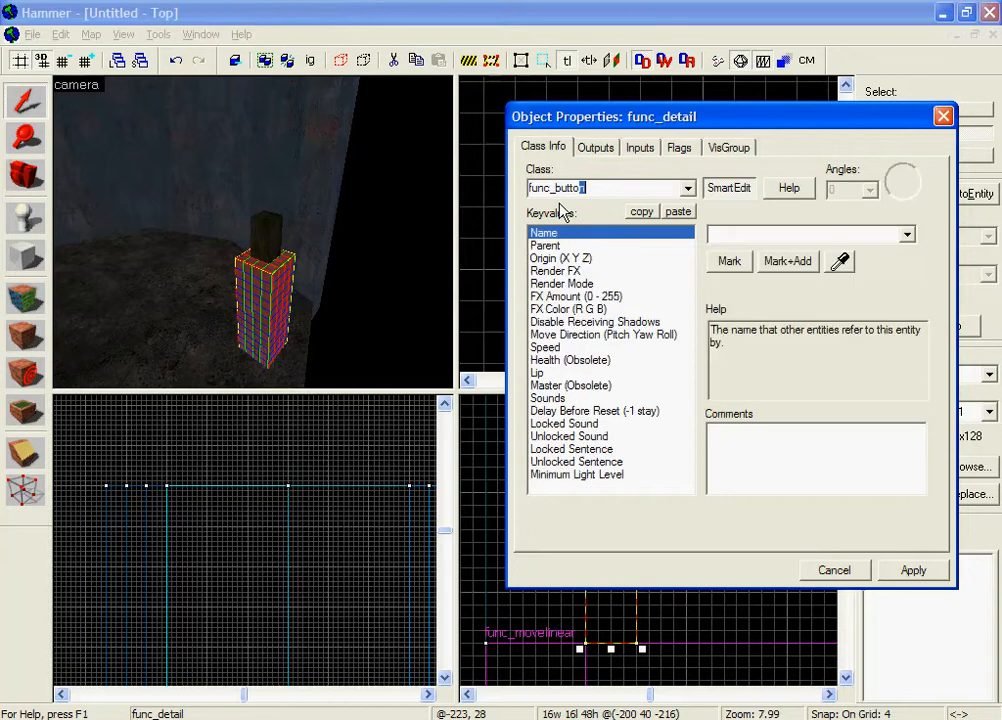
click(908, 570)
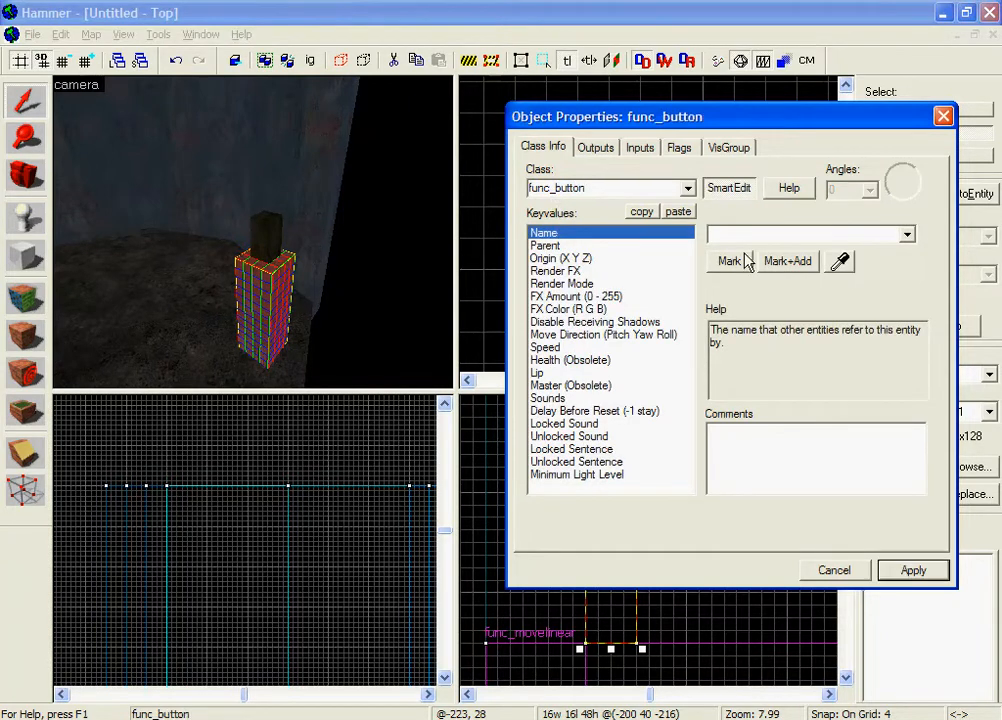
Tick the Don't move flag on the new button.
click(681, 150)
click(548, 238)
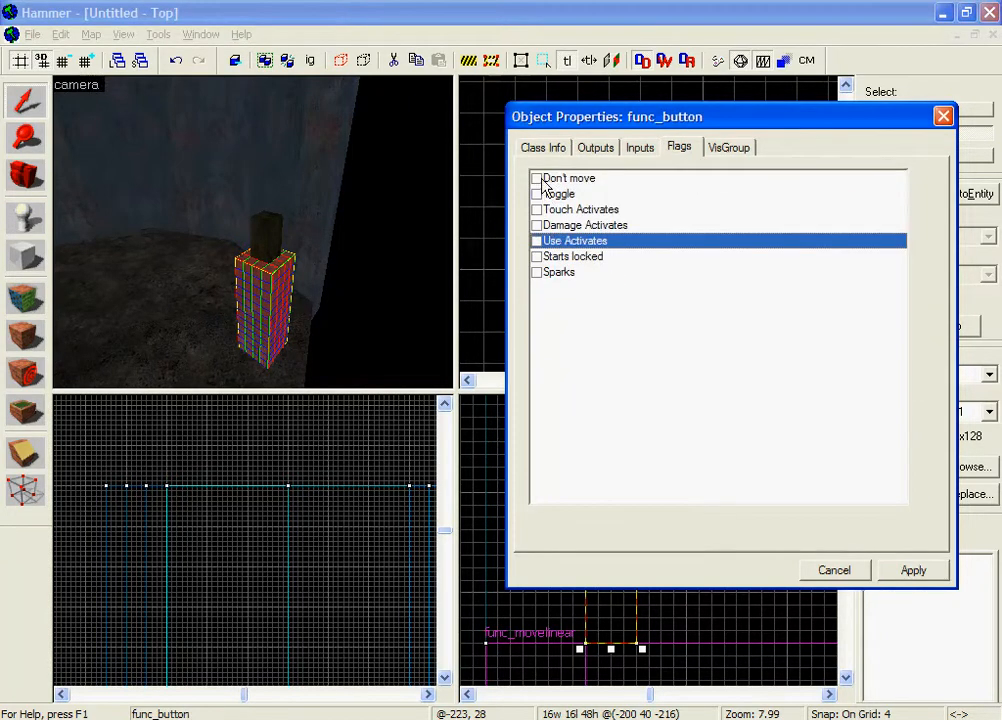
click(537, 178)
click(542, 148)
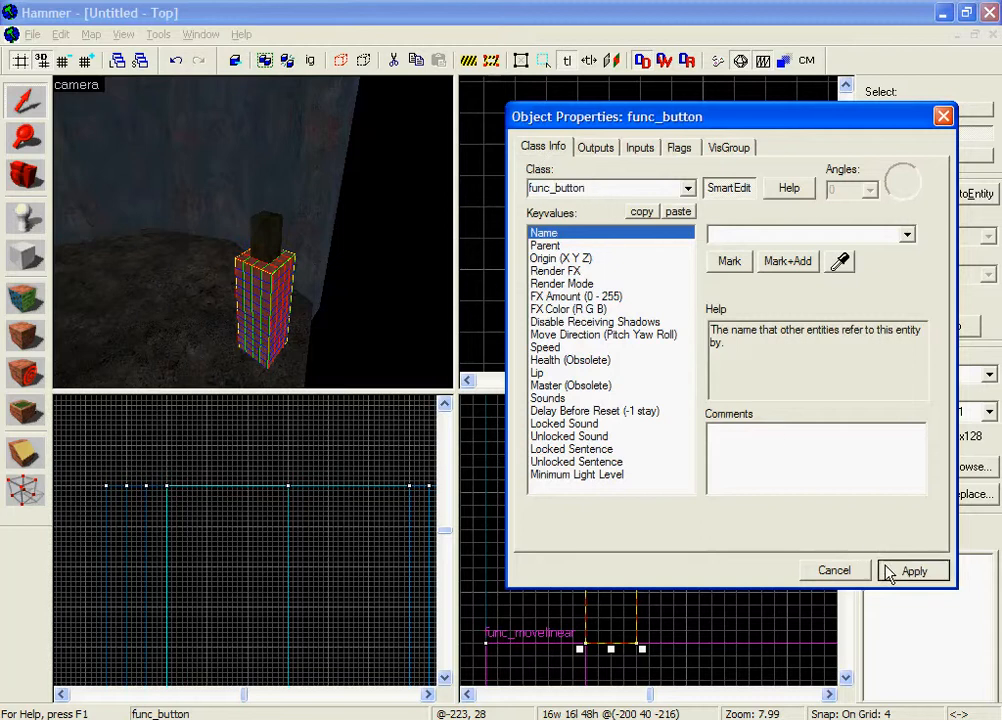
Name the button disable and begin picking platform_button as its parent.
click(764, 232)
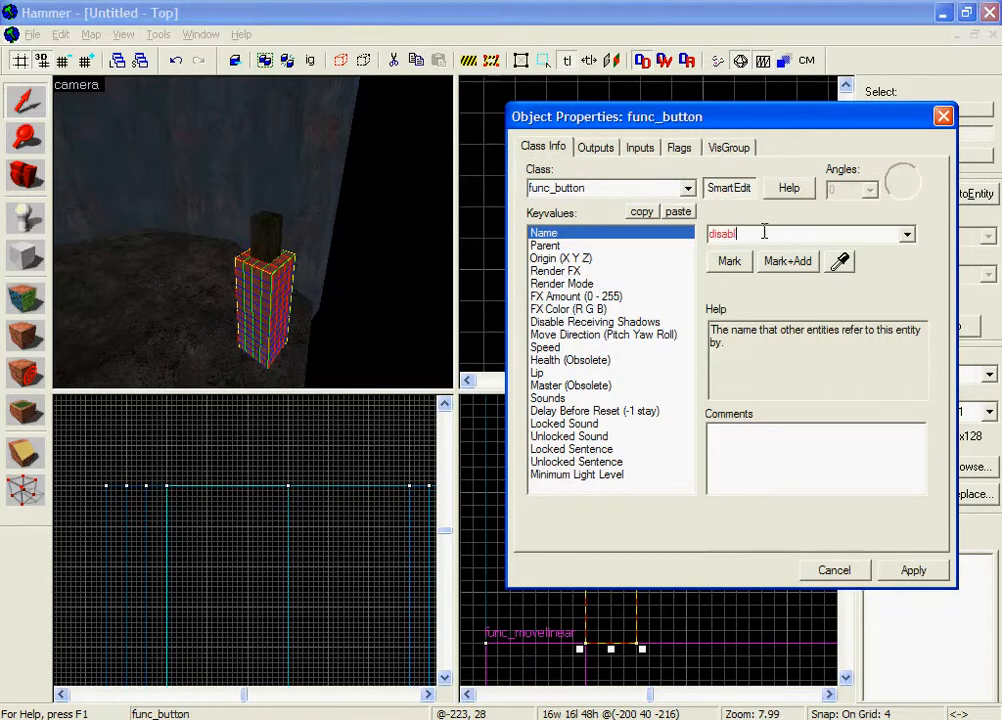
text(disable)
click(913, 569)
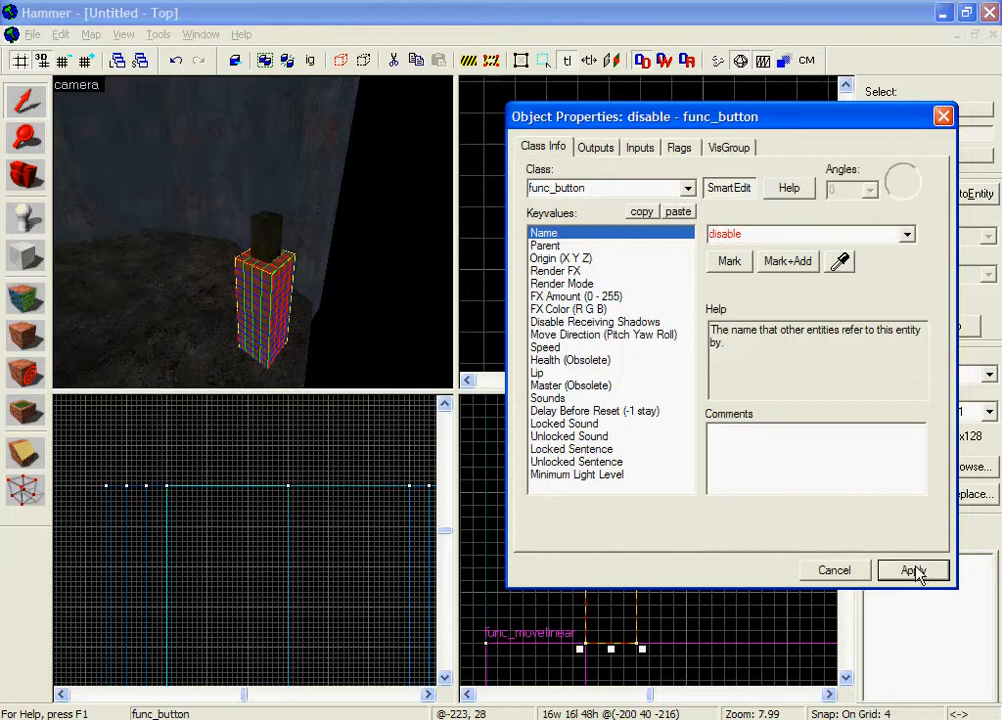
click(547, 246)
click(839, 262)
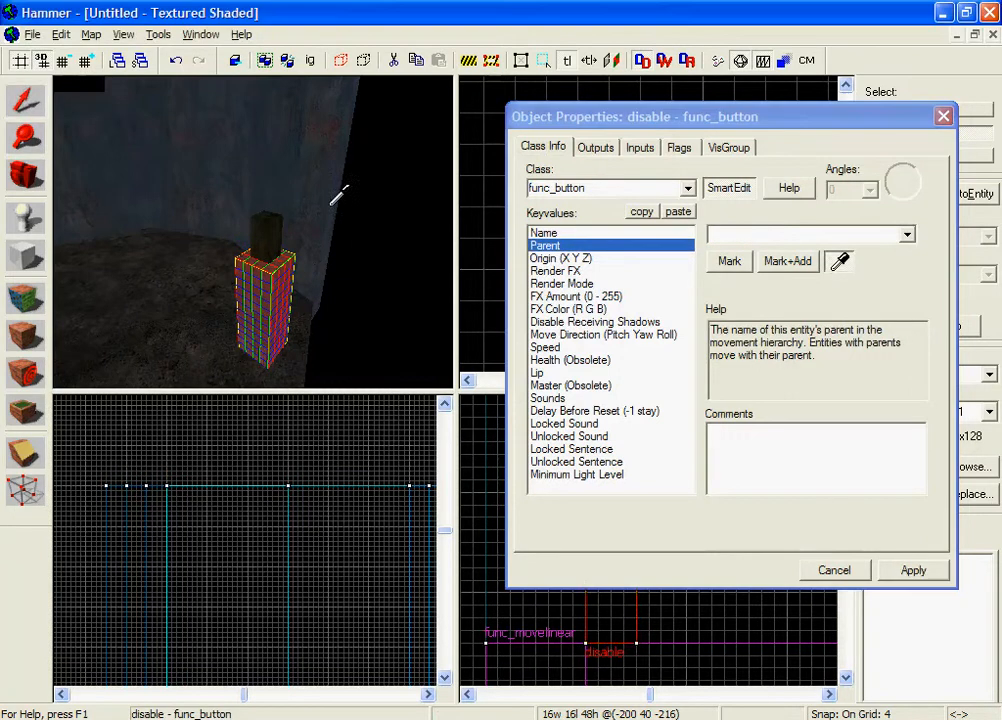
Set the disable button's parent to platform_button and apply it.
click(262, 236)
click(901, 574)
key(Escape)
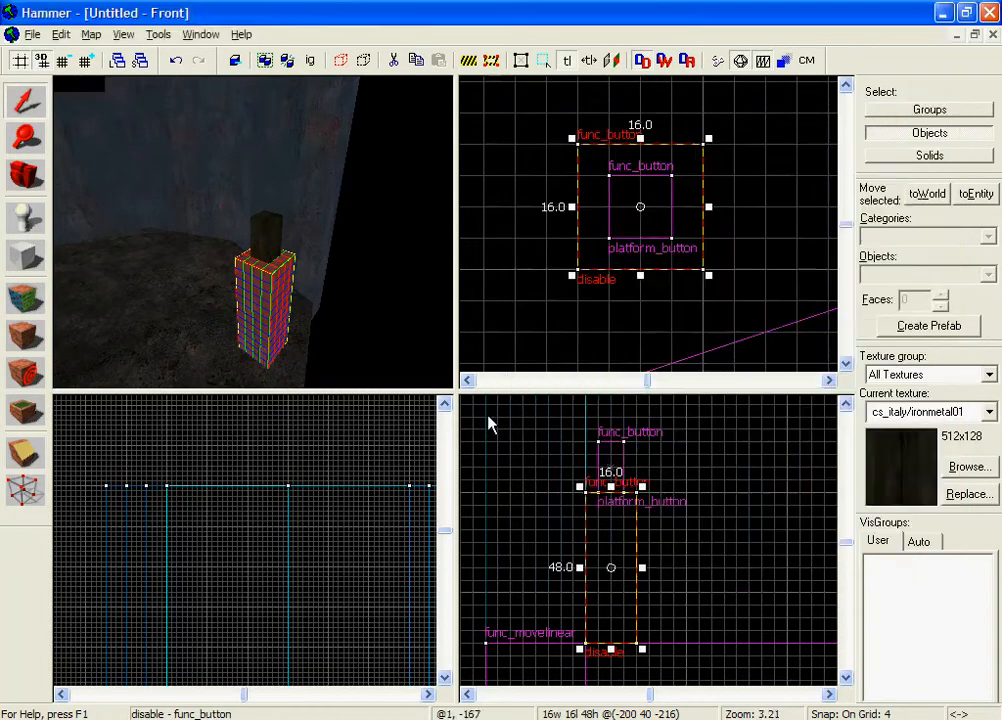
Eyedrop the platform as platform_button's parent and apply it.
double_click(263, 240)
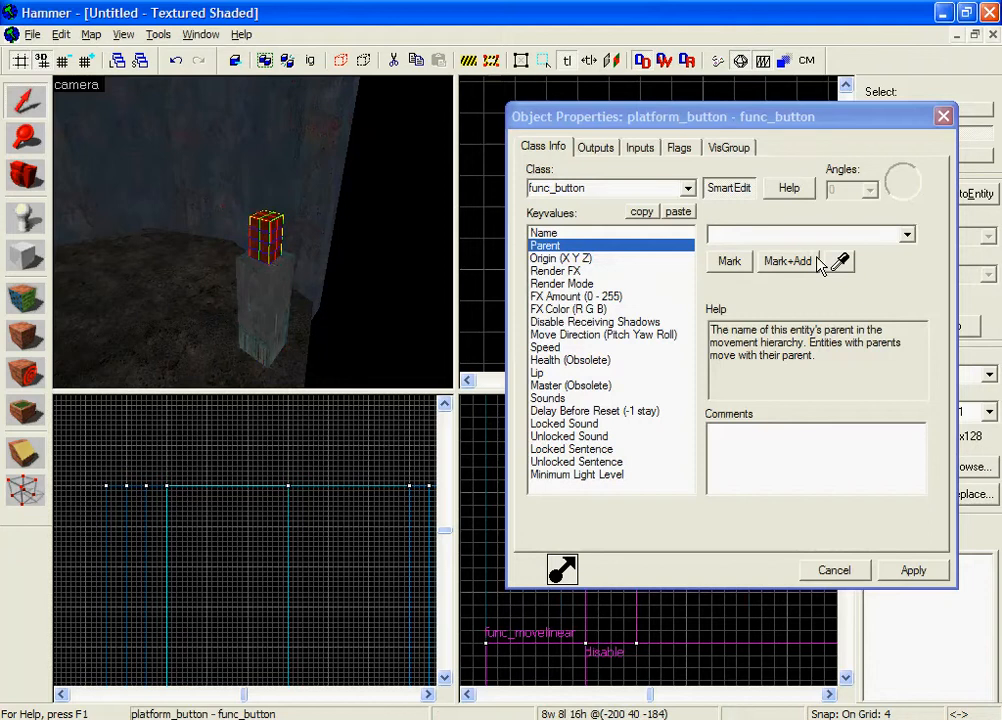
click(839, 262)
click(506, 479)
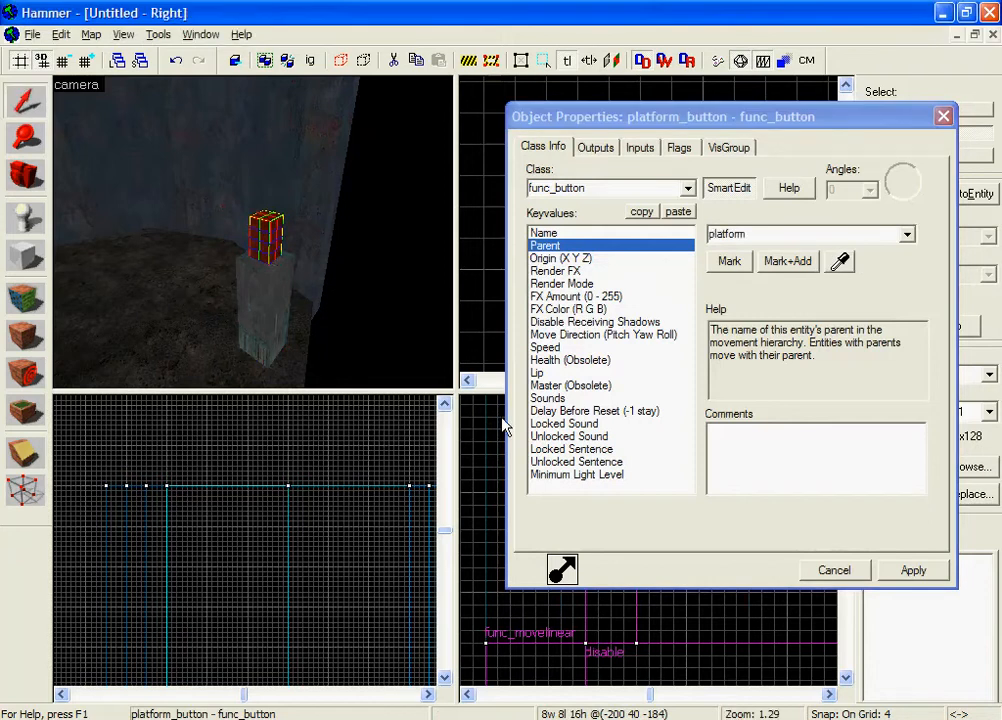
click(893, 571)
click(832, 577)
key(Escape)
key(z)
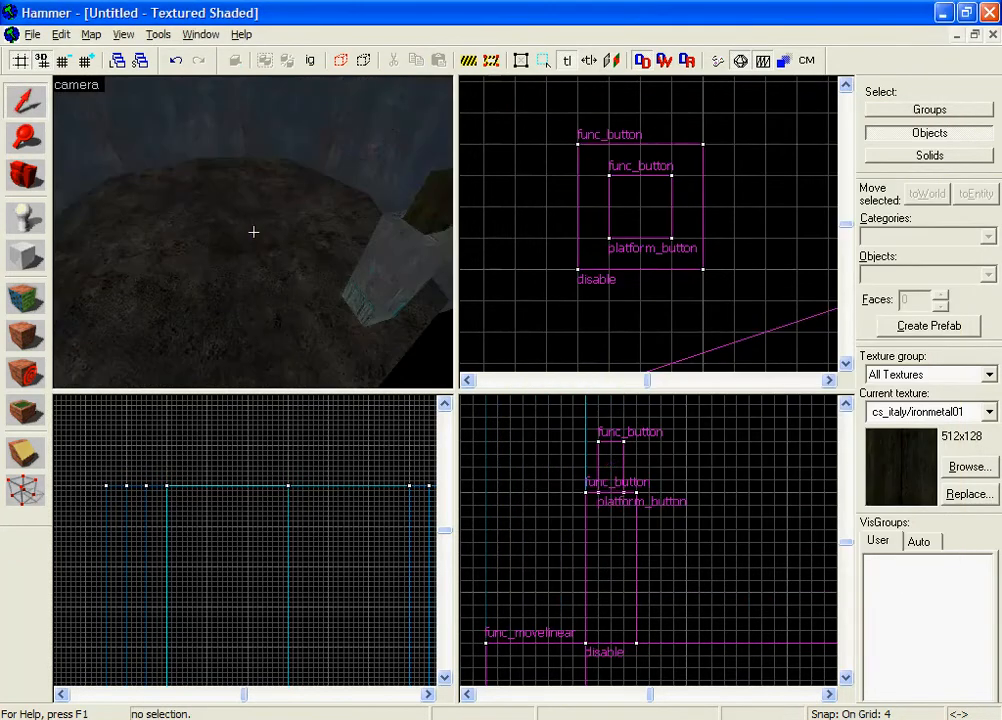
key(z)
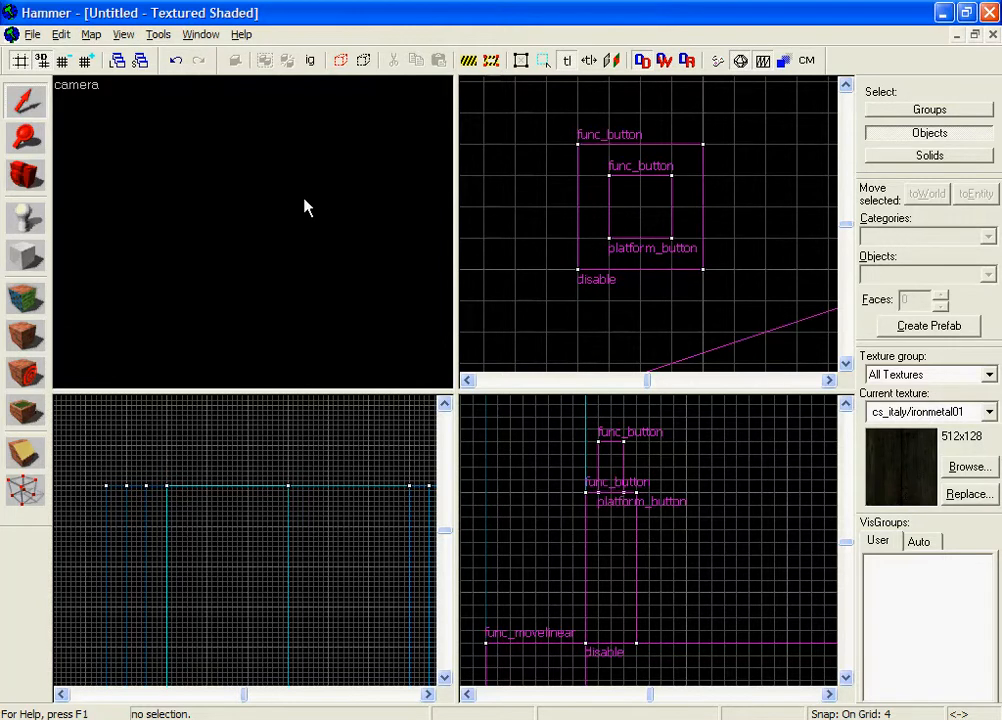
Check the map's entities in the Entity Report.
click(91, 34)
click(201, 150)
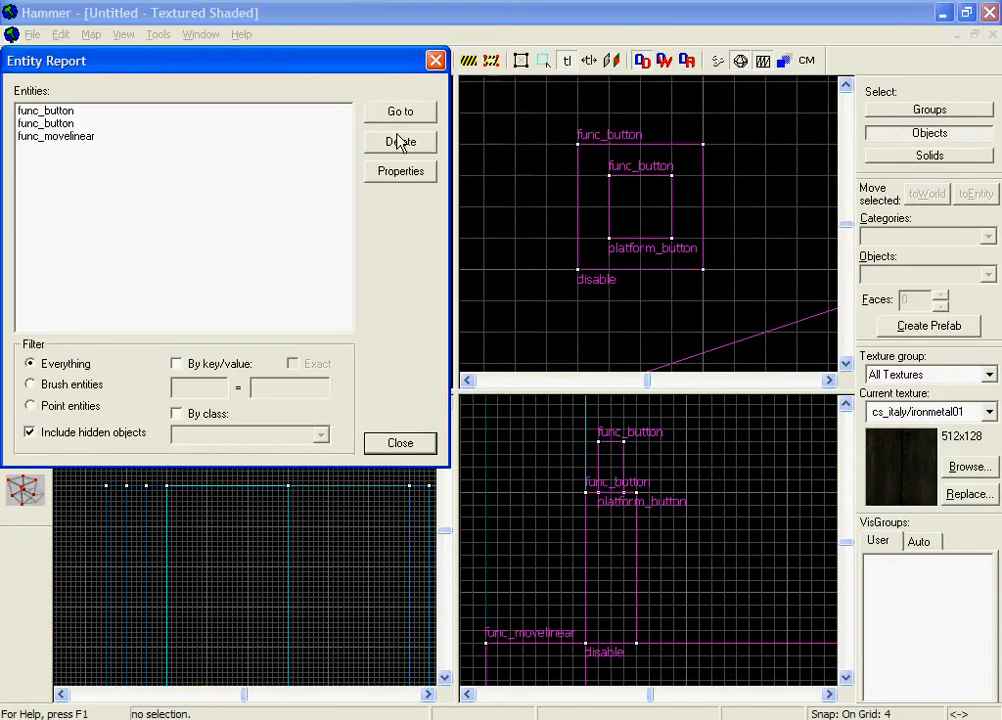
click(436, 60)
key(z)
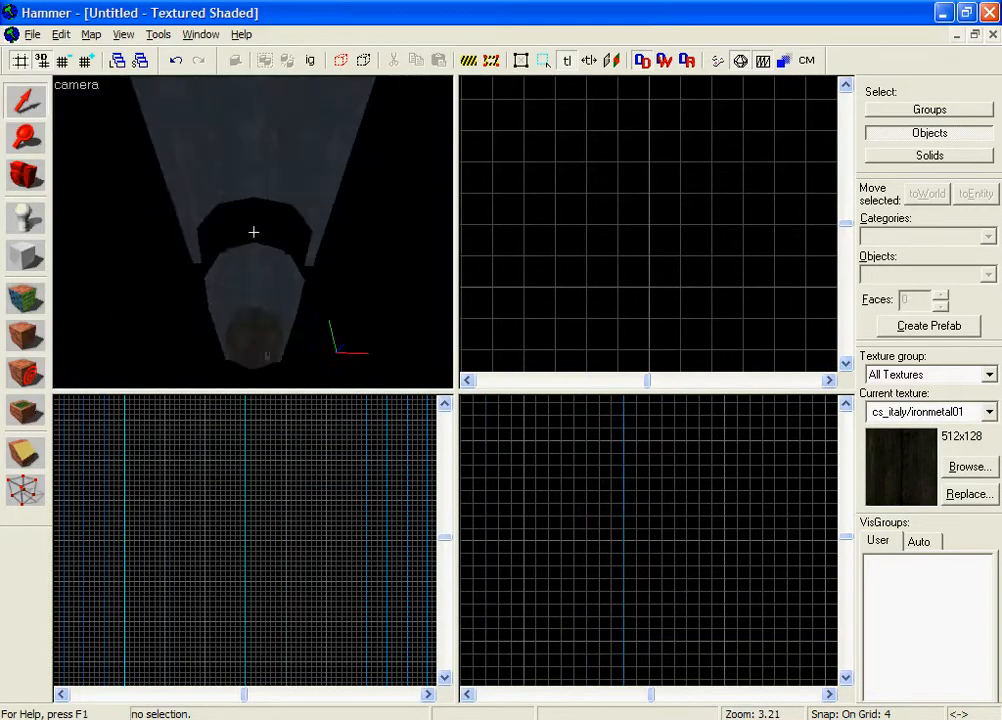
key(w)
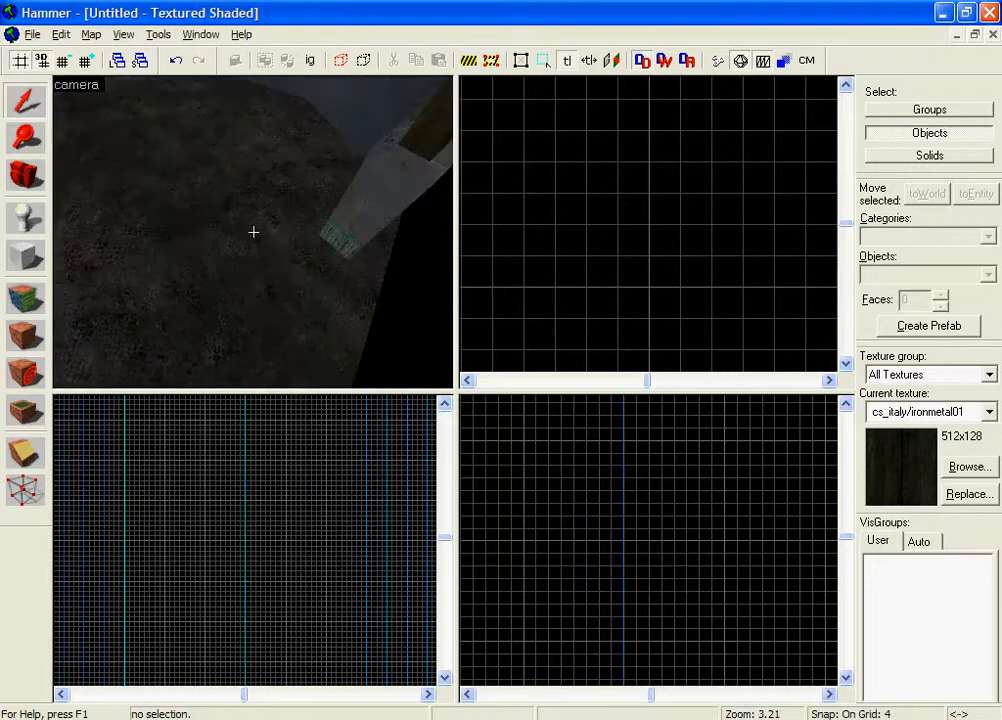
Choose tools/toolstrigger as the current texture using the 'trigger' filter.
key(s)
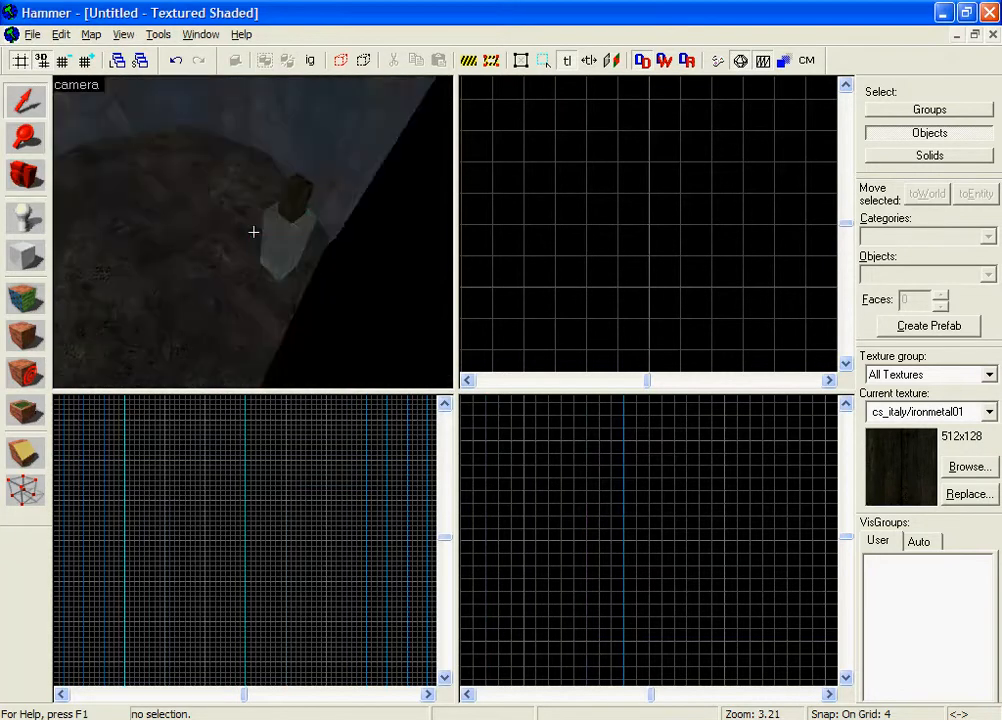
key(s)
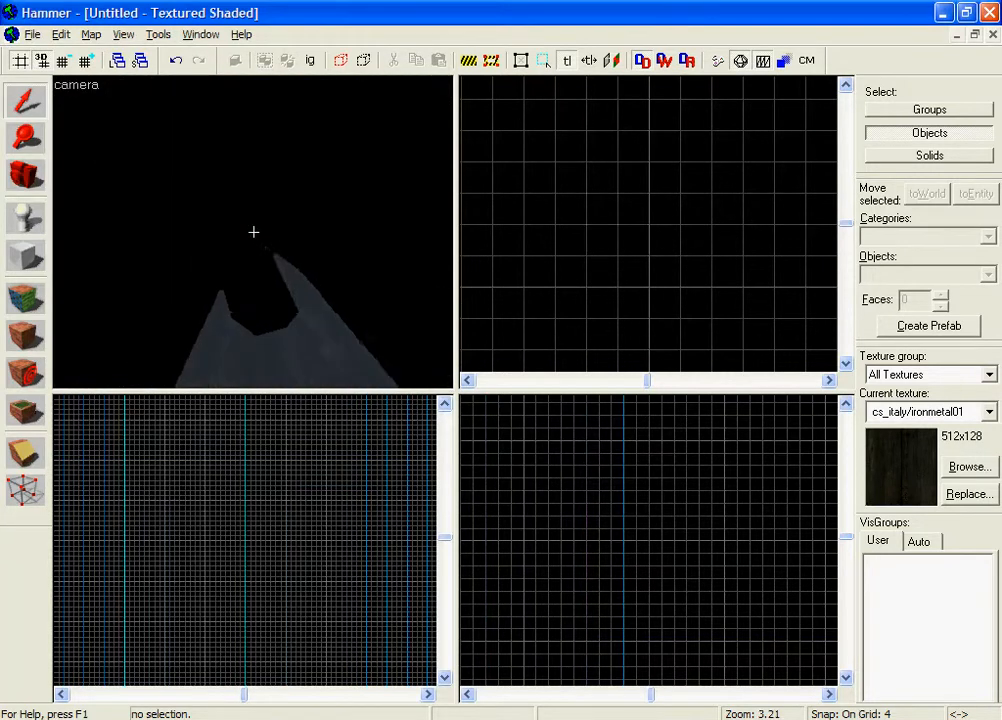
key(w)
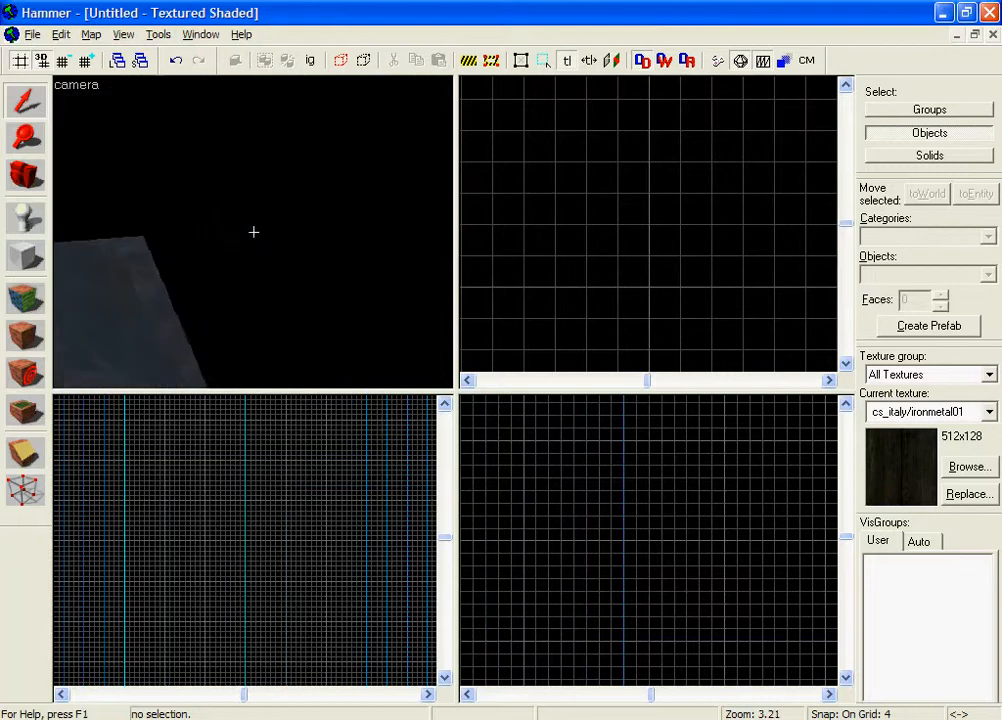
key(z)
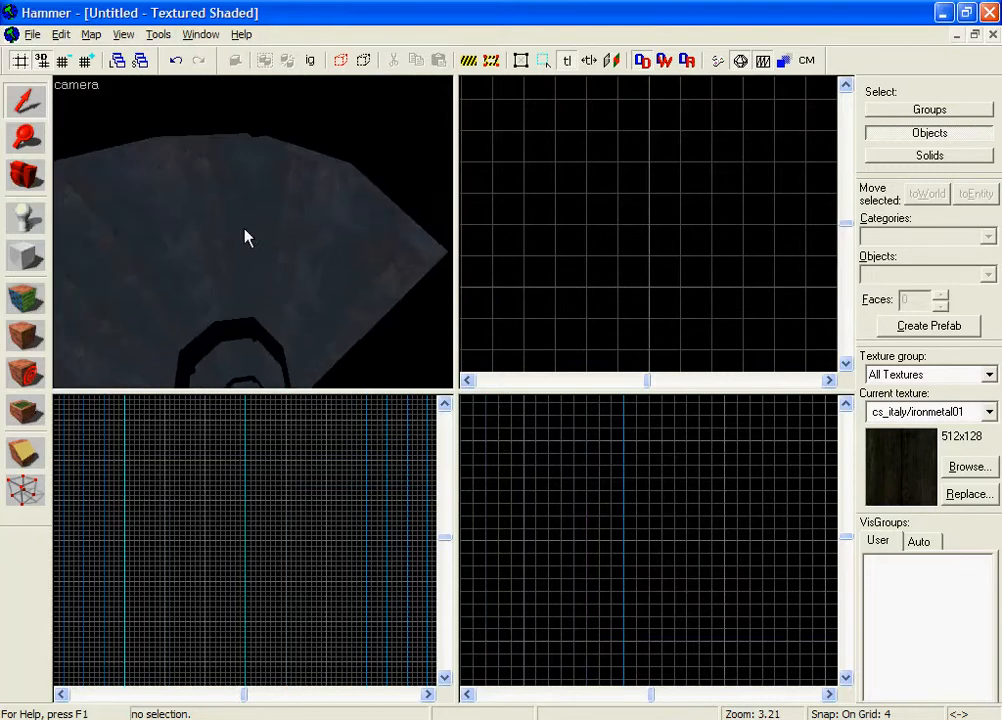
click(20, 256)
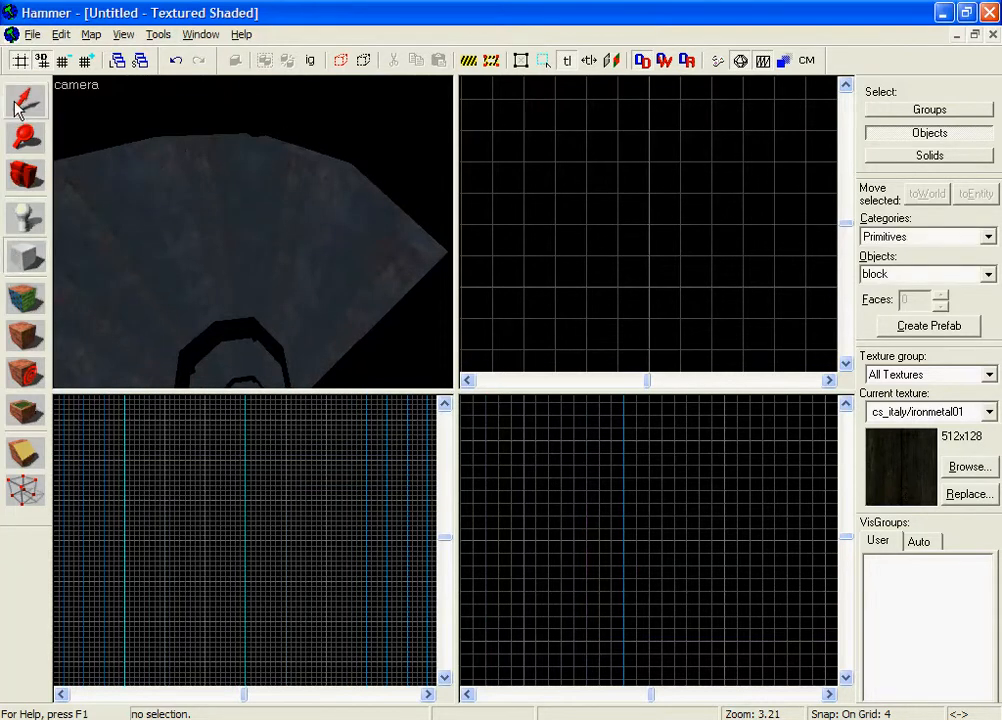
click(20, 104)
click(40, 262)
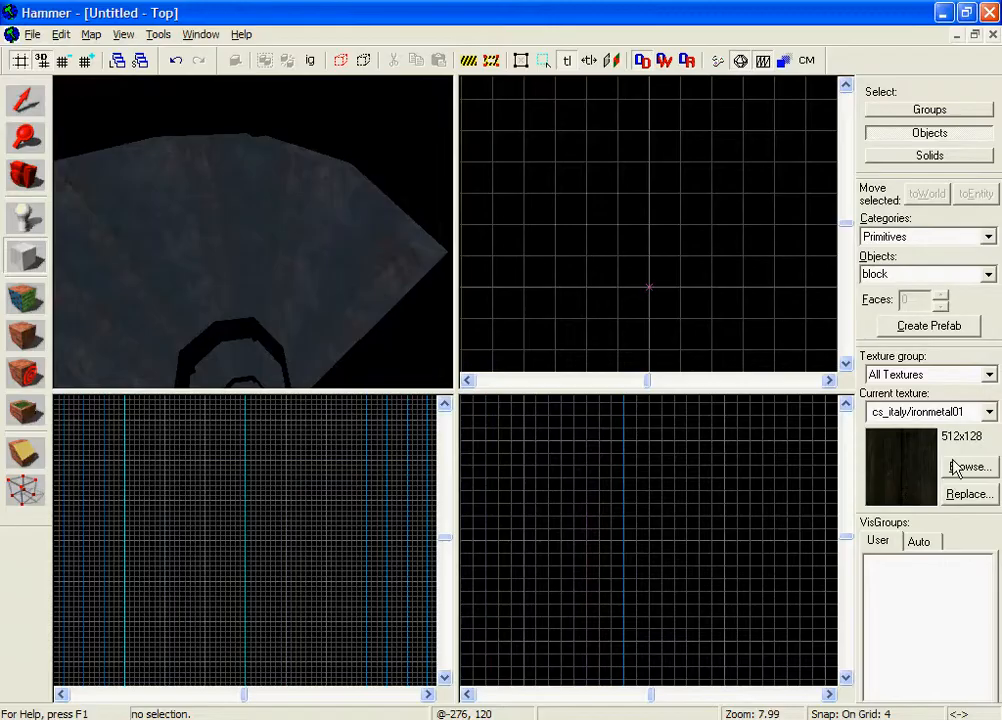
click(966, 466)
text(trigg)
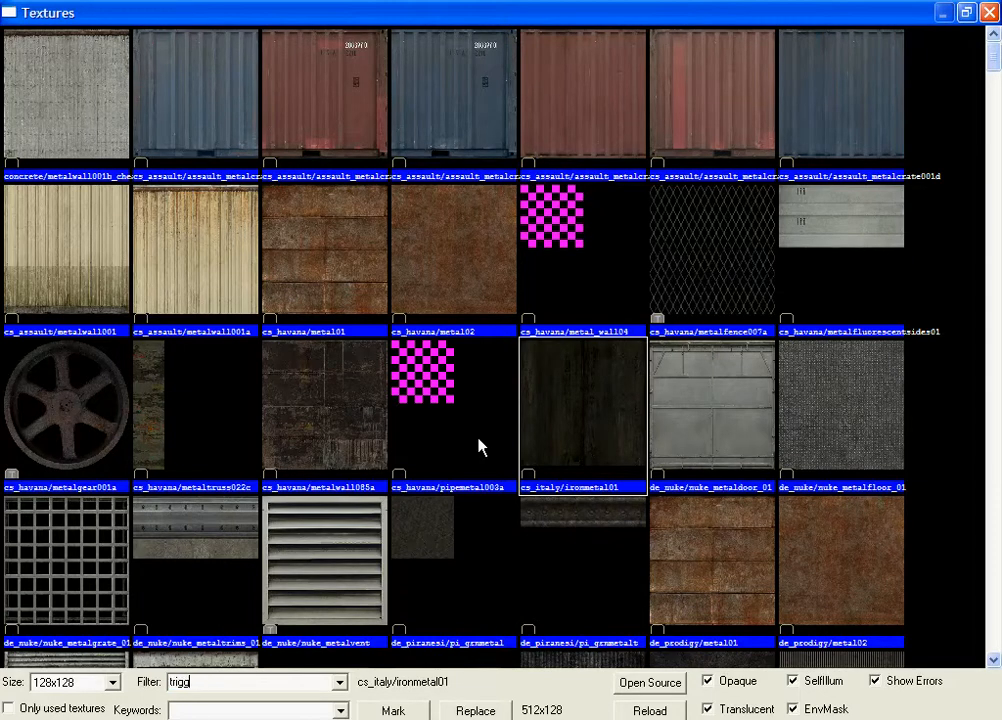
text(er)
double_click(209, 131)
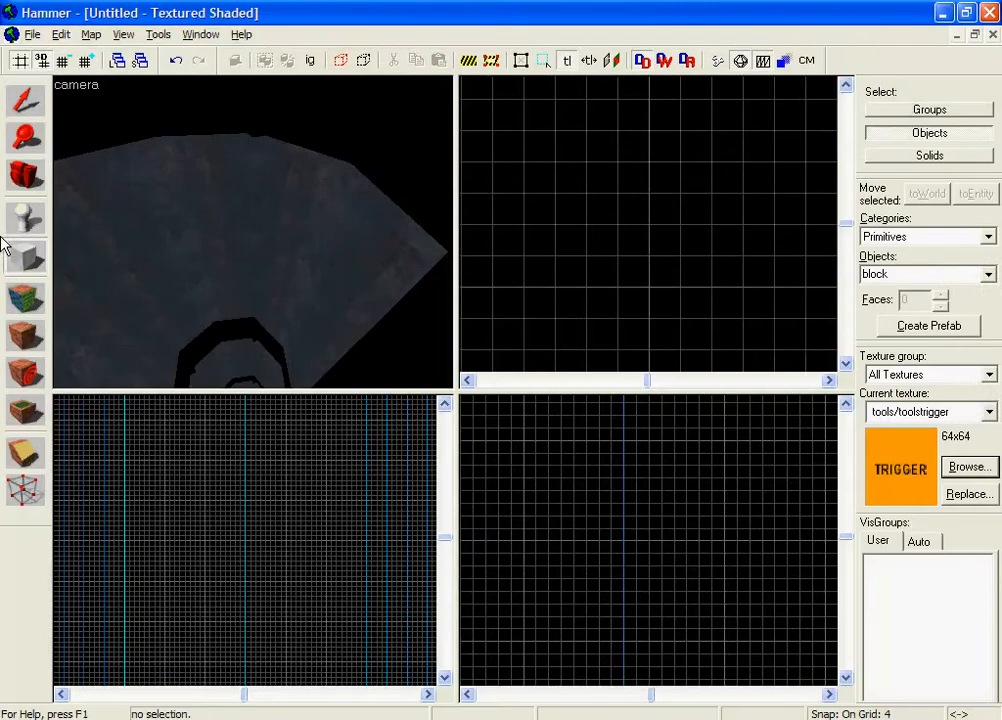
scroll(526, 242, down, 4)
scroll(600, 217, up, 4)
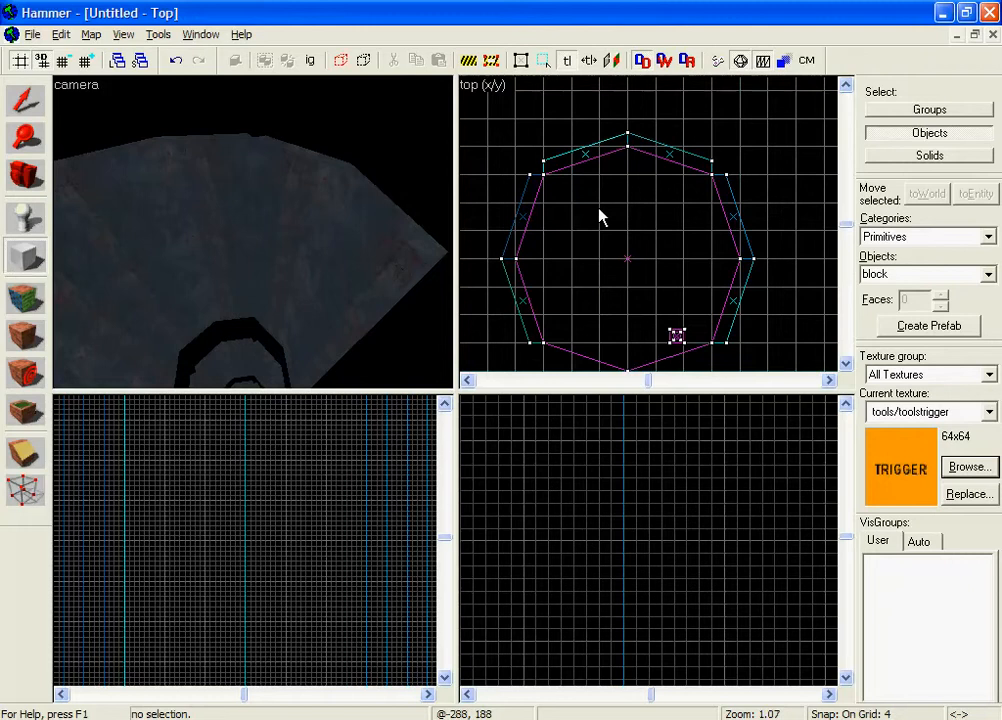
Draw a 256-unit eight-sided cylinder brush over the shaft in the Top view.
click(987, 274)
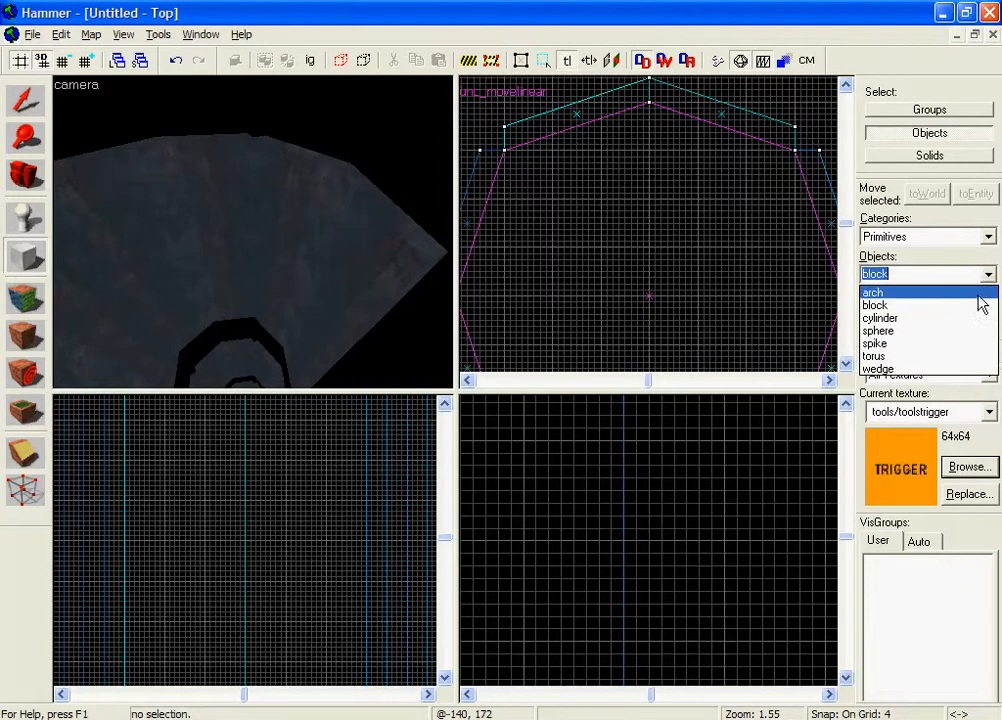
click(977, 320)
click(89, 63)
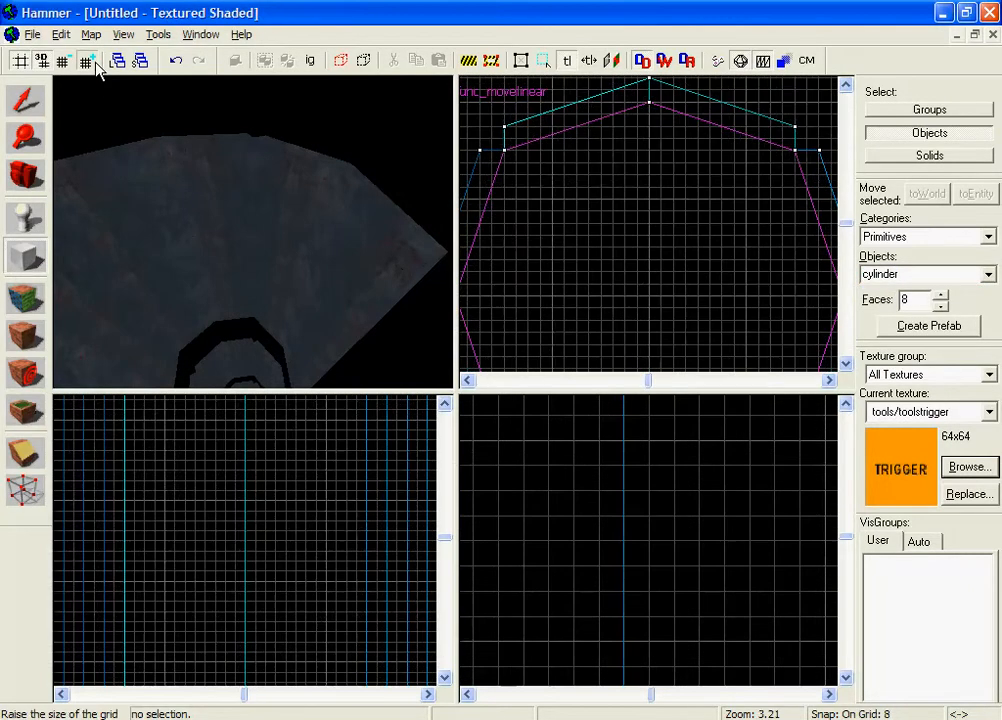
click(89, 63)
click(89, 63)
scroll(588, 260, down, 8)
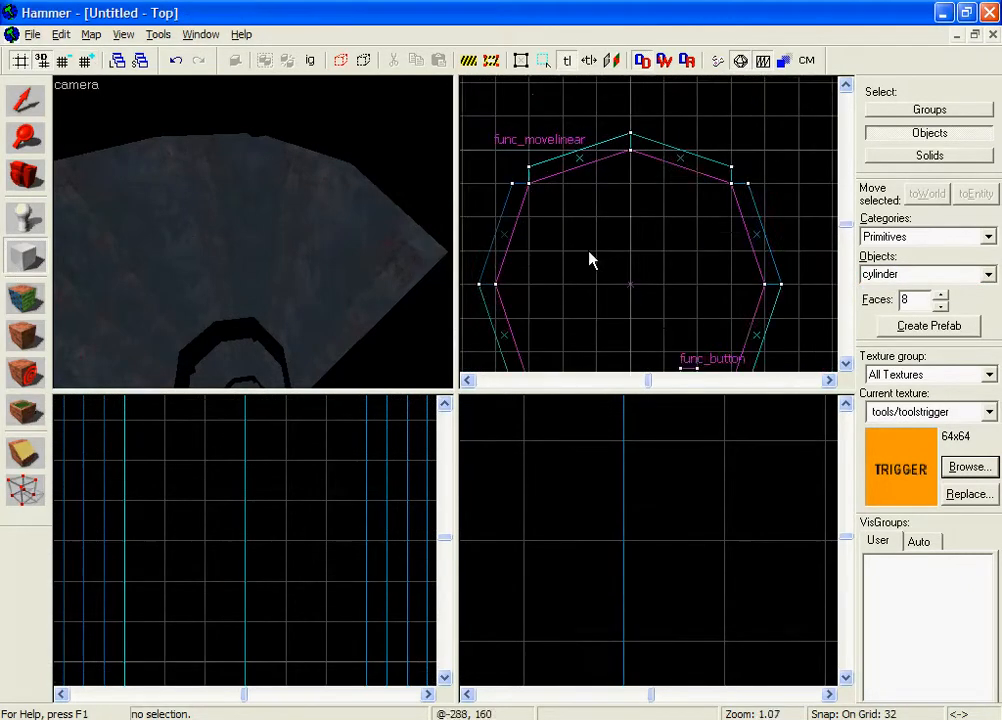
drag(530, 188, 708, 325)
right_click(643, 241)
click(646, 246)
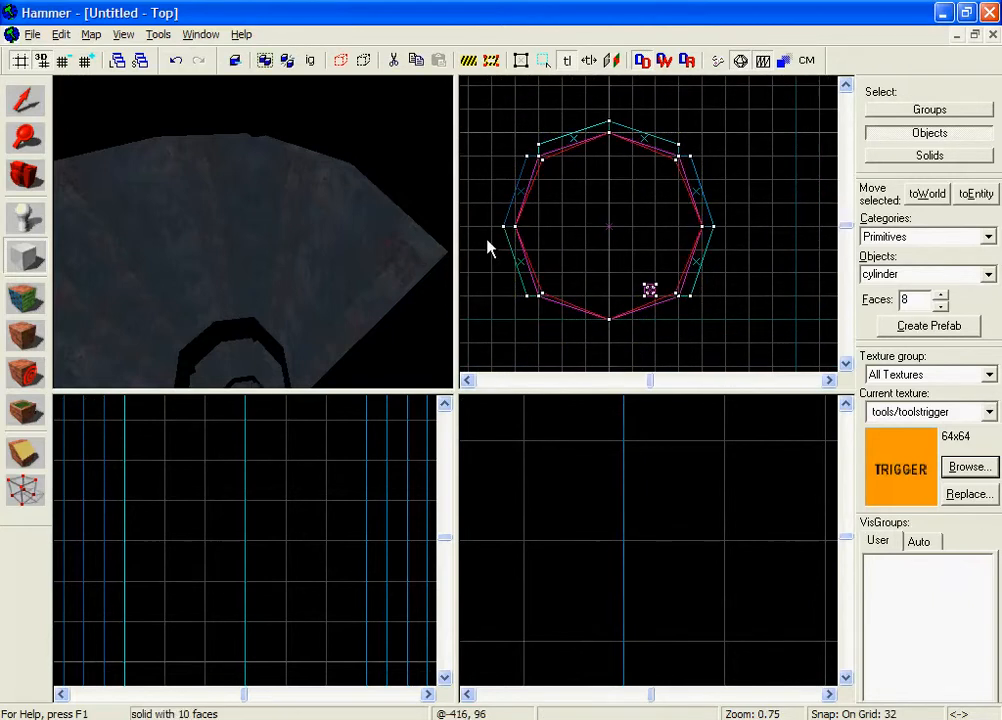
click(25, 100)
scroll(748, 530, down, 9)
drag(757, 530, 645, 594)
Move the trigger cylinder up the shaft and stretch it to 32 units tall.
scroll(253, 229, down, 10)
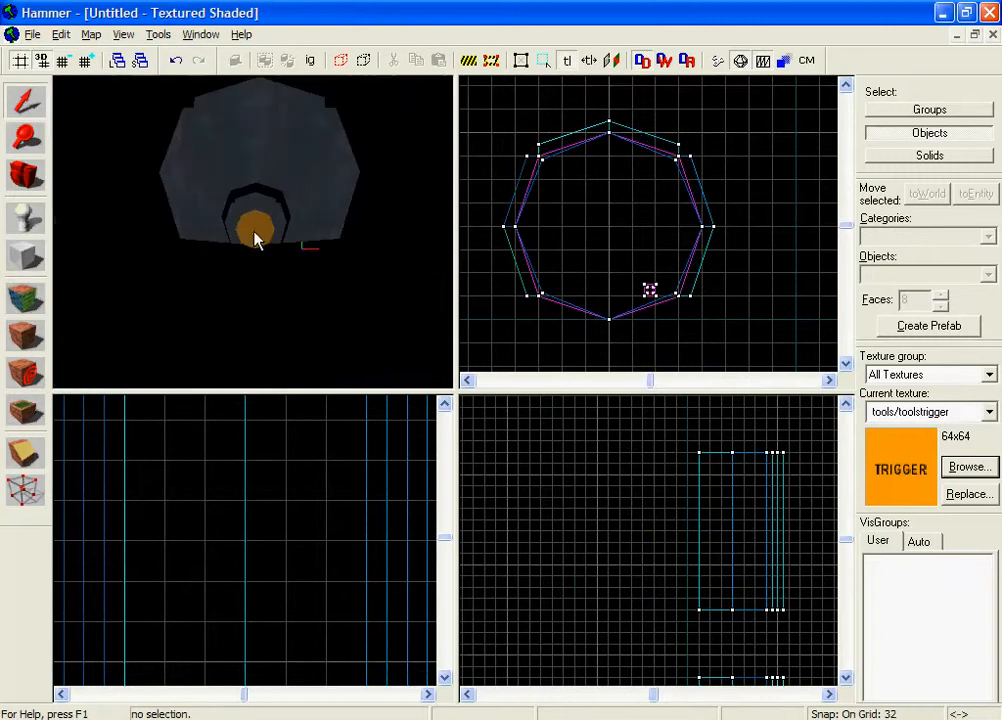
click(255, 235)
scroll(746, 603, down, 8)
scroll(746, 607, up, 4)
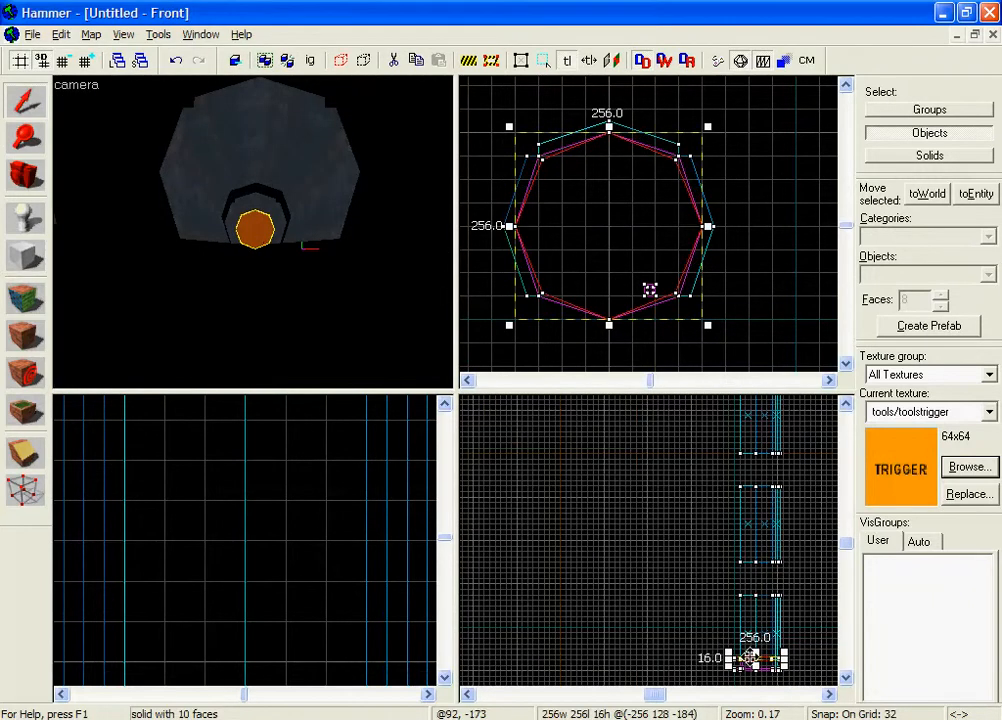
drag(750, 657, 742, 438)
scroll(727, 415, up, 7)
scroll(711, 445, up, 4)
click(743, 510)
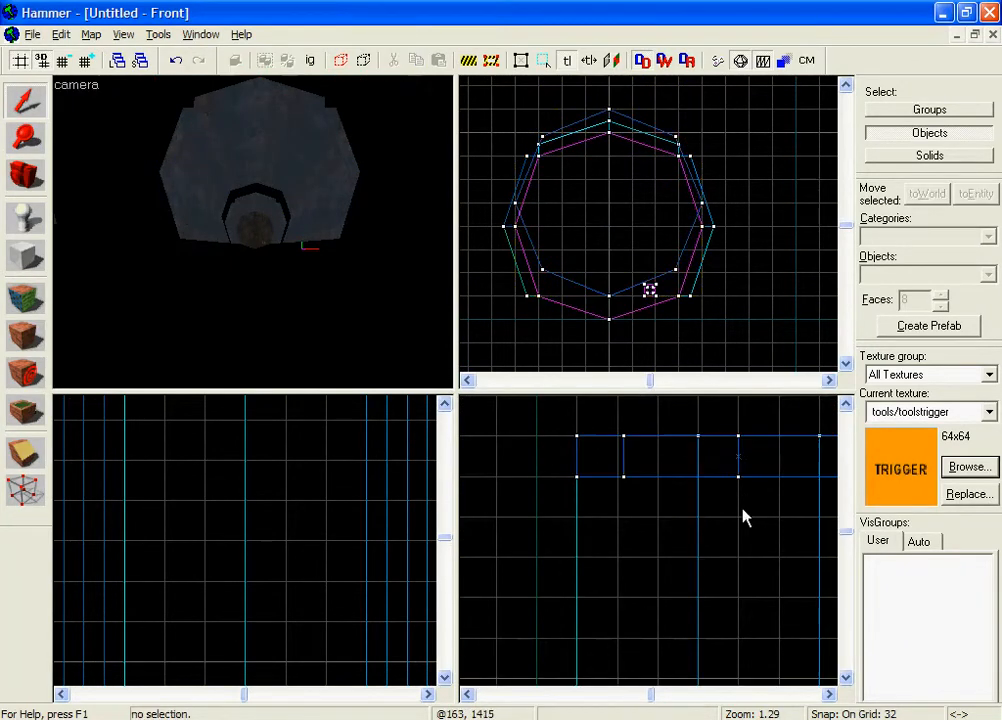
Check the octagon's four corners against the shaft walls with the Vertex tool.
key(z)
key(w)
key(s)
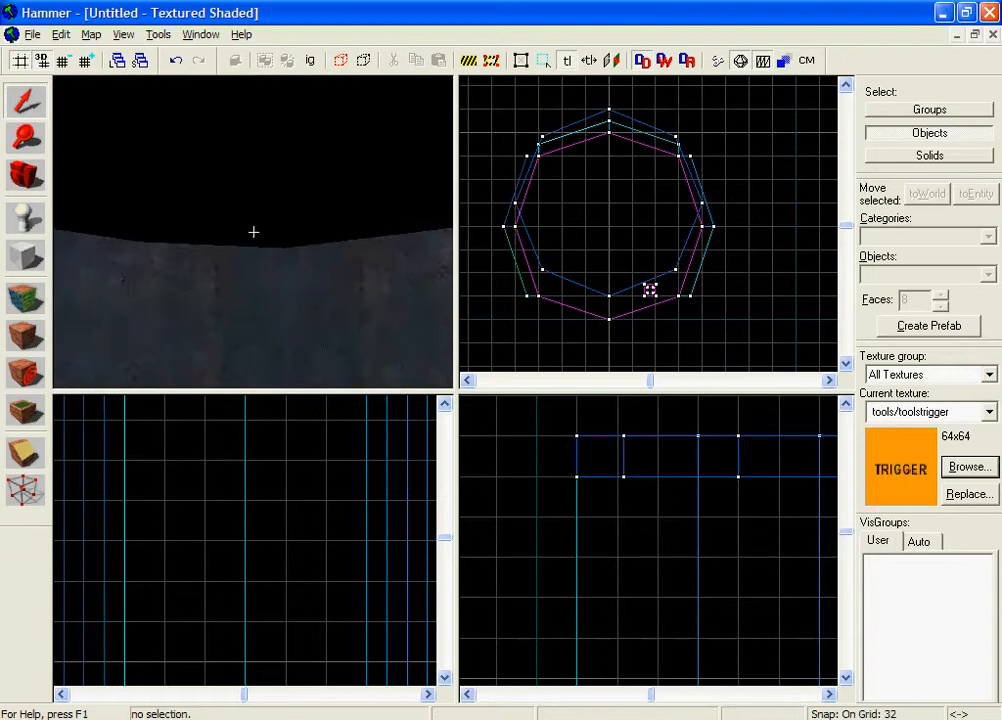
key(z)
click(254, 221)
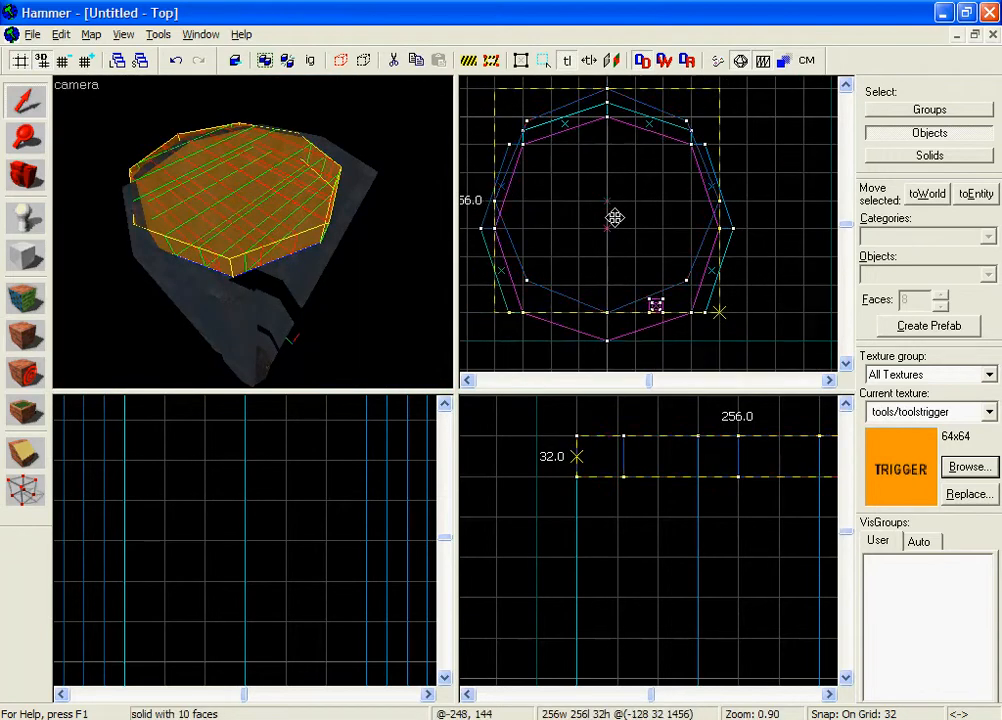
click(30, 497)
scroll(565, 410, down, 4)
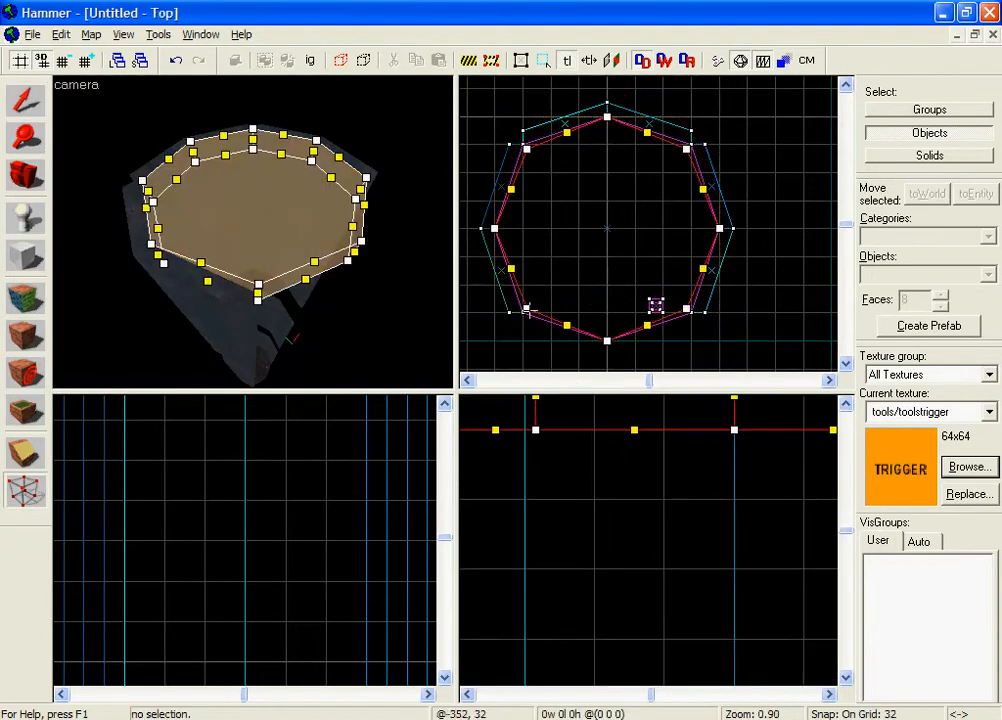
click(522, 312)
click(688, 310)
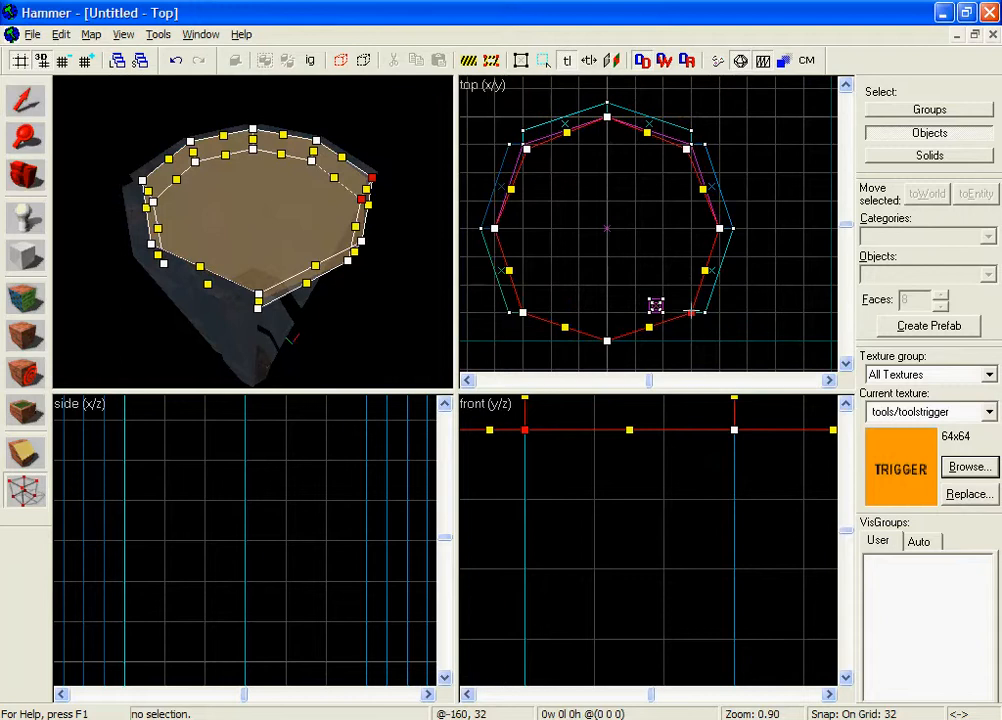
click(690, 144)
click(526, 148)
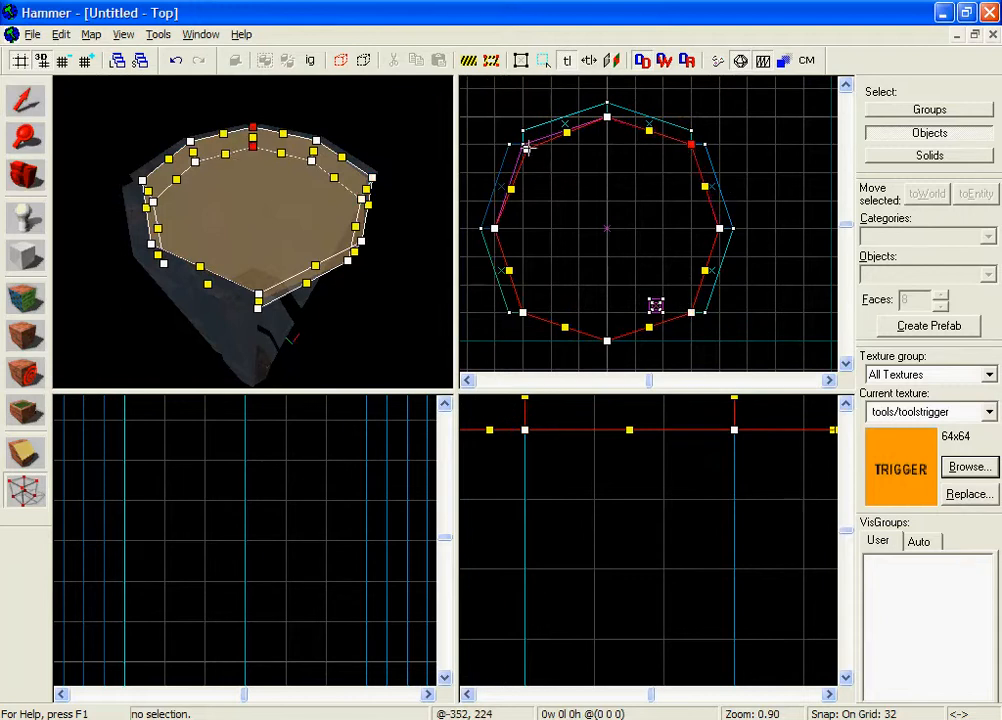
Reselect the trigger block and tie it to an entity.
click(25, 100)
click(86, 113)
key(z)
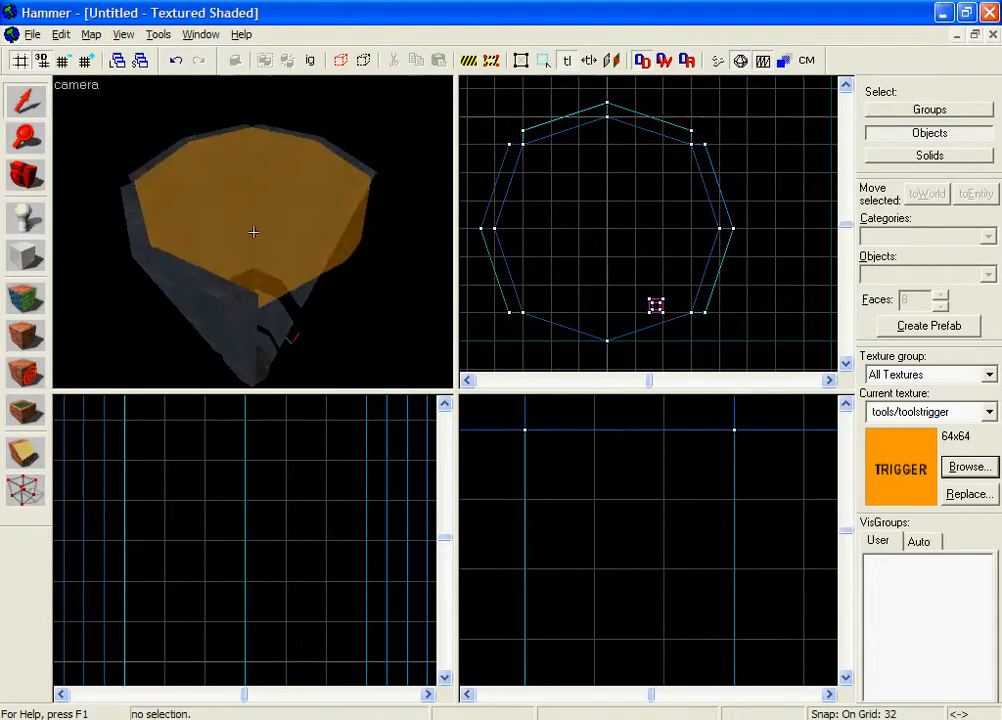
key(w)
key(s)
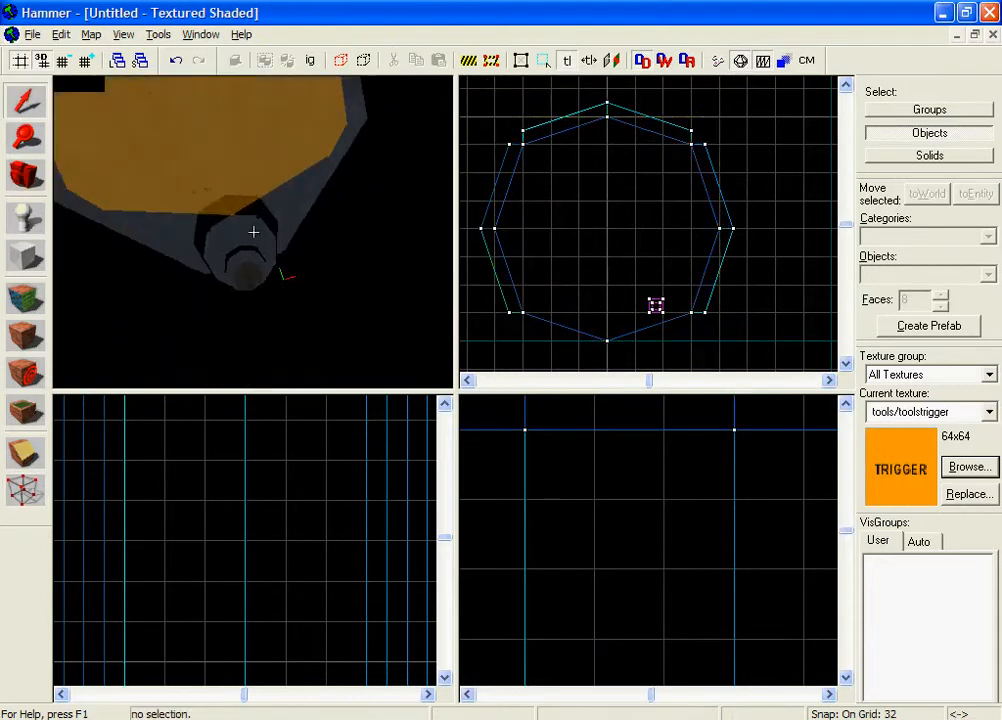
key(z)
click(250, 230)
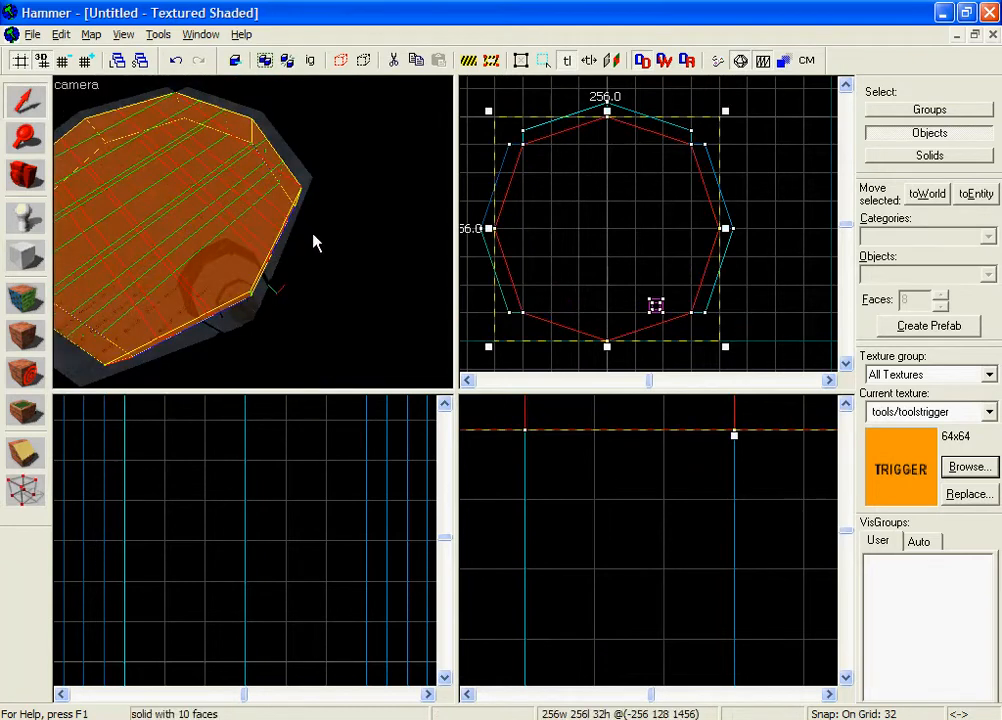
key(ctrl+t)
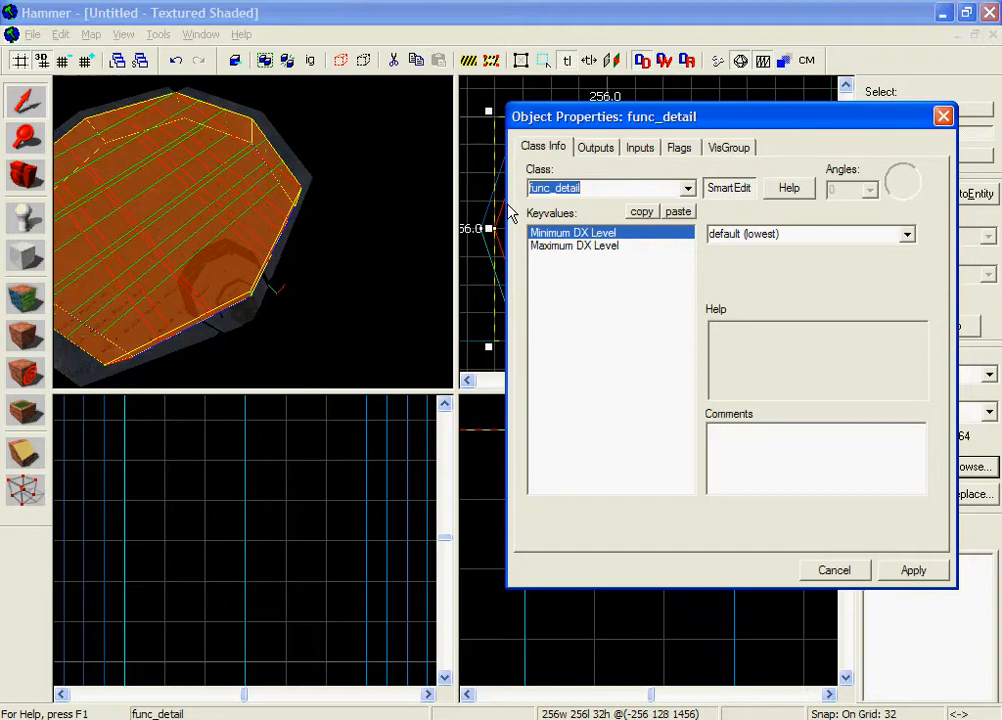
Make the block a trigger_multiple named platform_close.
text(trigge)
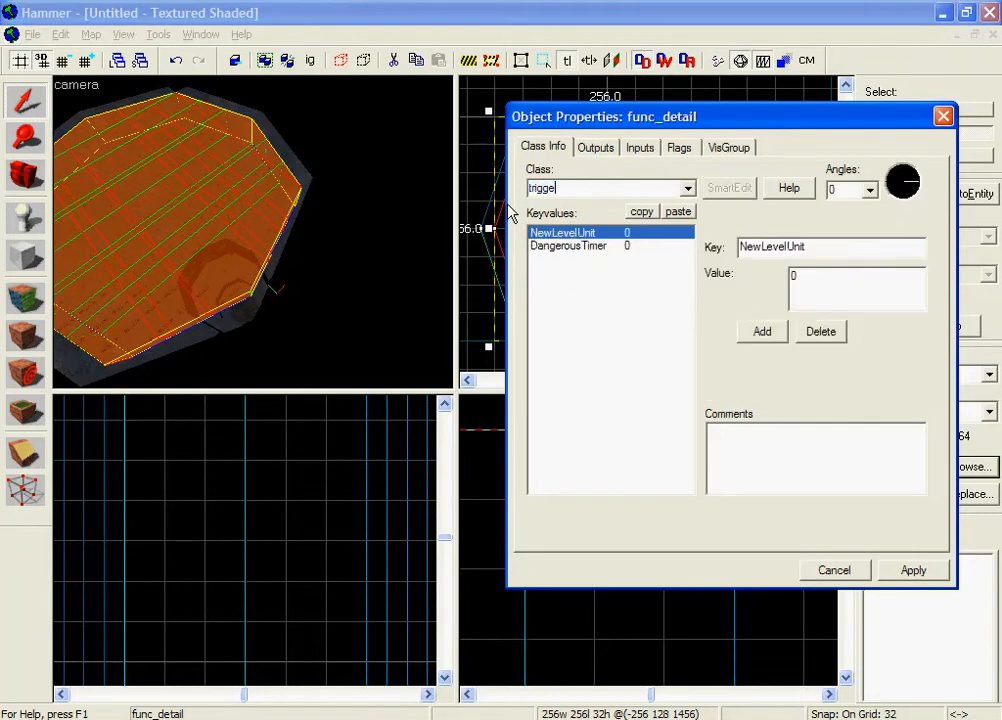
text(rrr_multiple)
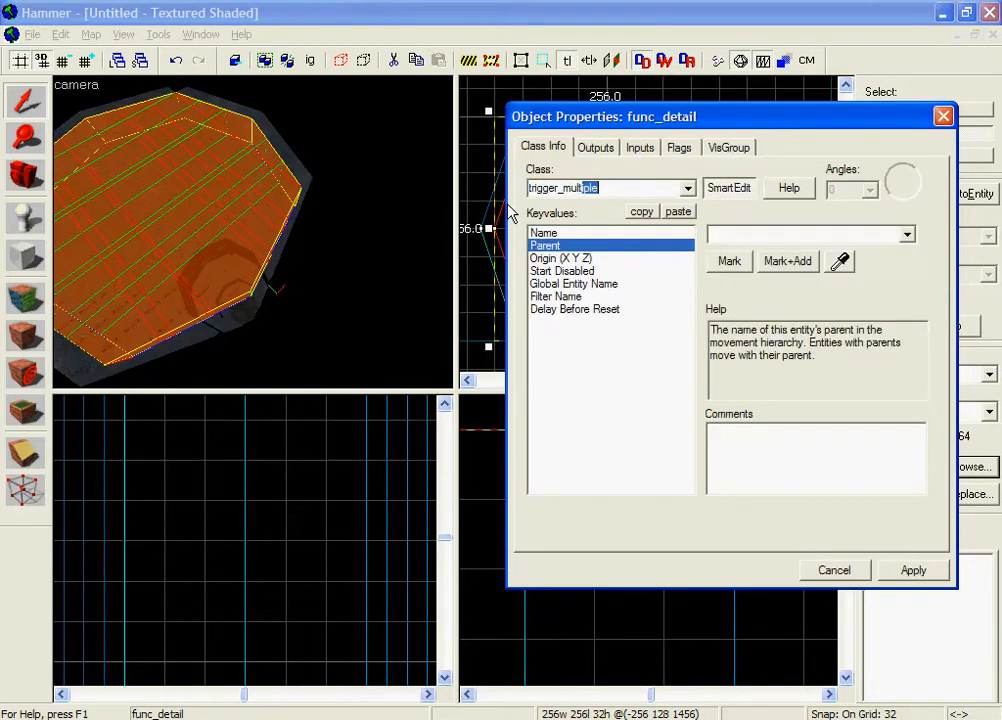
click(506, 208)
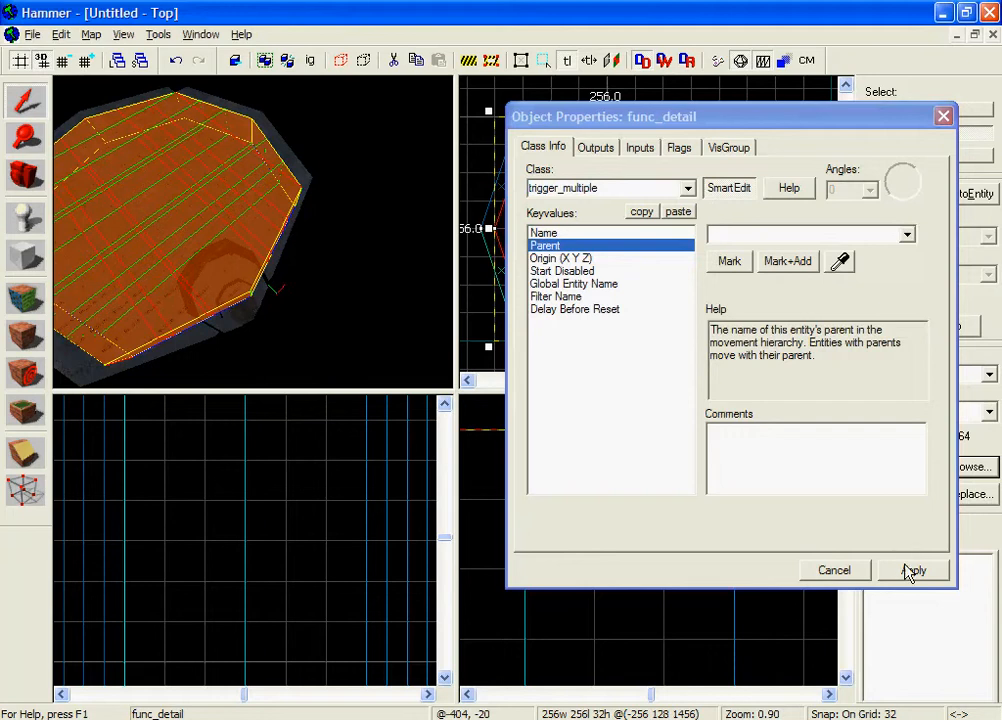
click(910, 572)
click(586, 233)
click(722, 235)
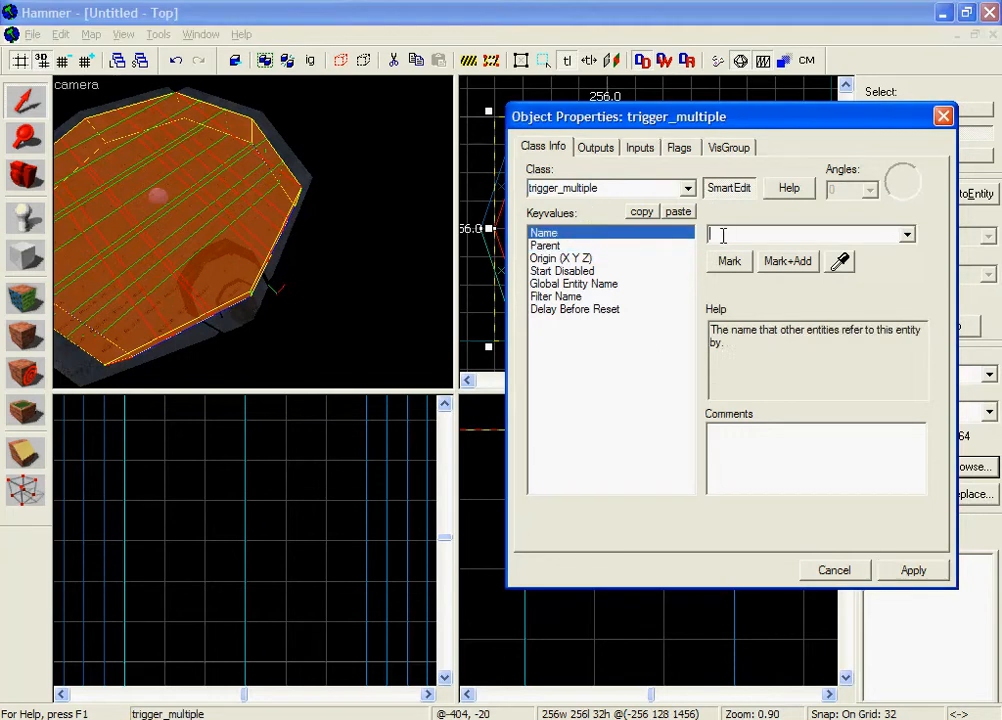
text(platform_close)
click(910, 571)
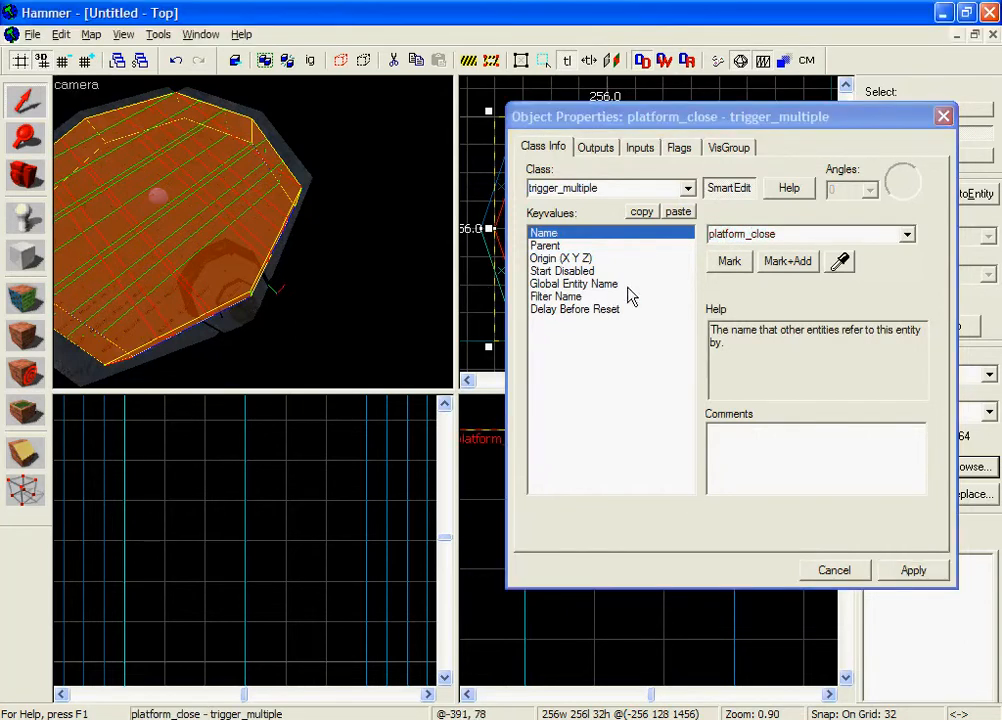
Review the trigger's Start Disabled, Filter Name and Delay Before Reset properties.
click(600, 271)
click(82, 224)
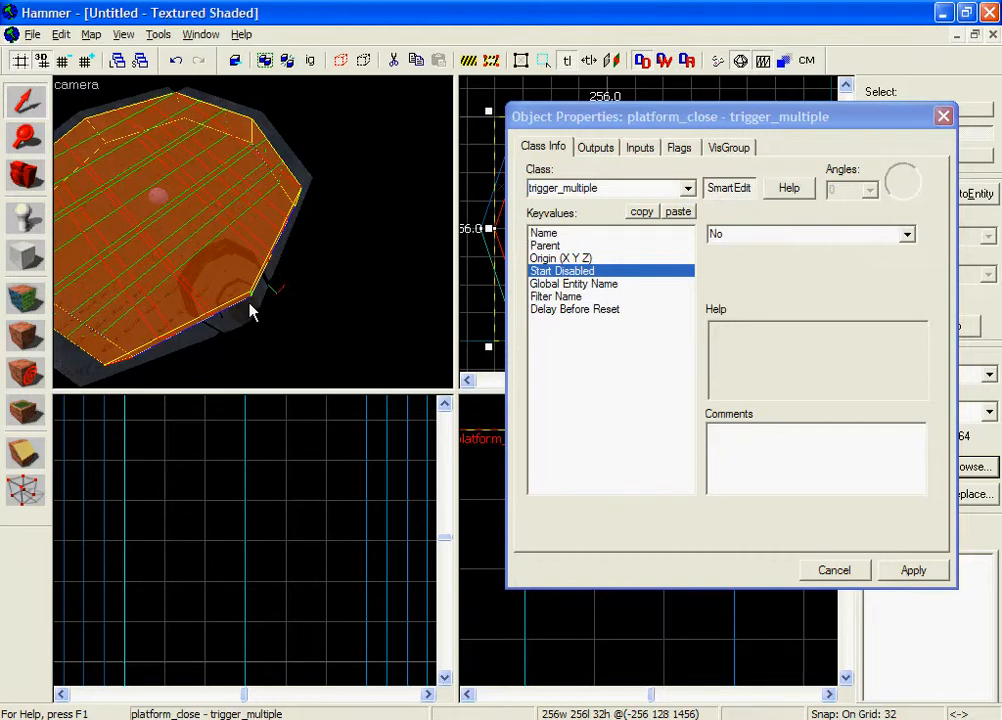
click(628, 268)
click(632, 284)
click(634, 297)
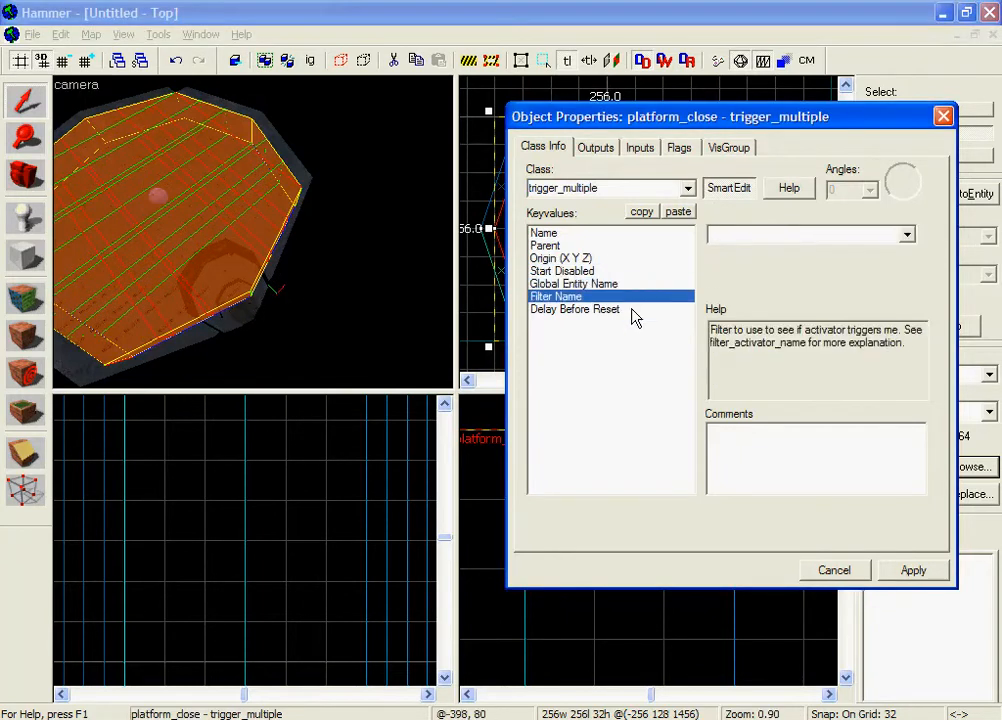
click(633, 310)
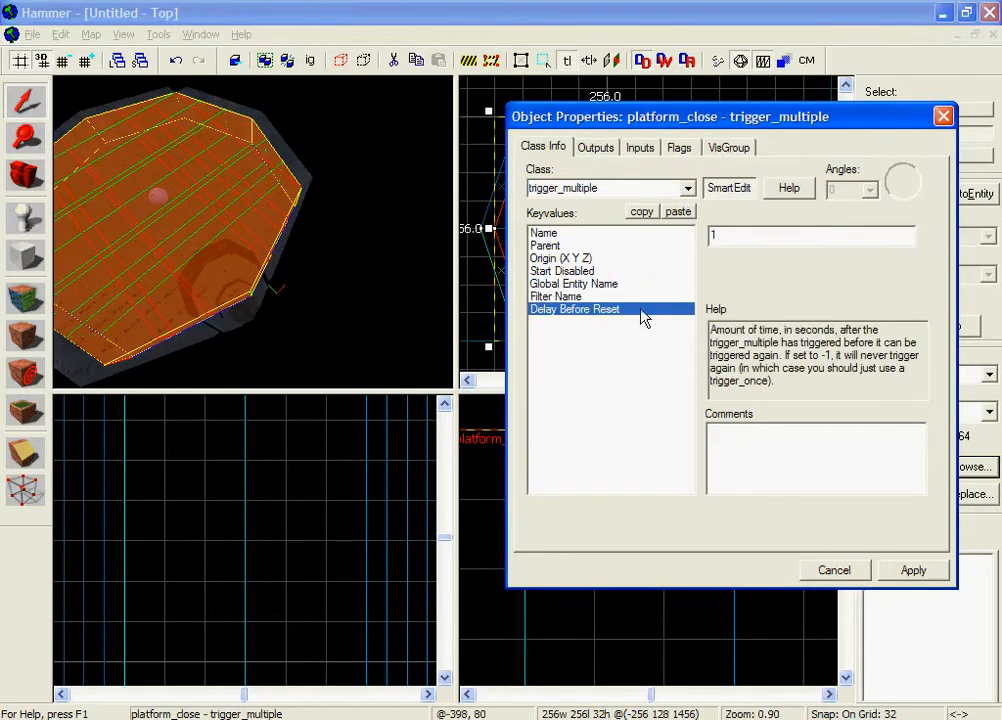
click(604, 234)
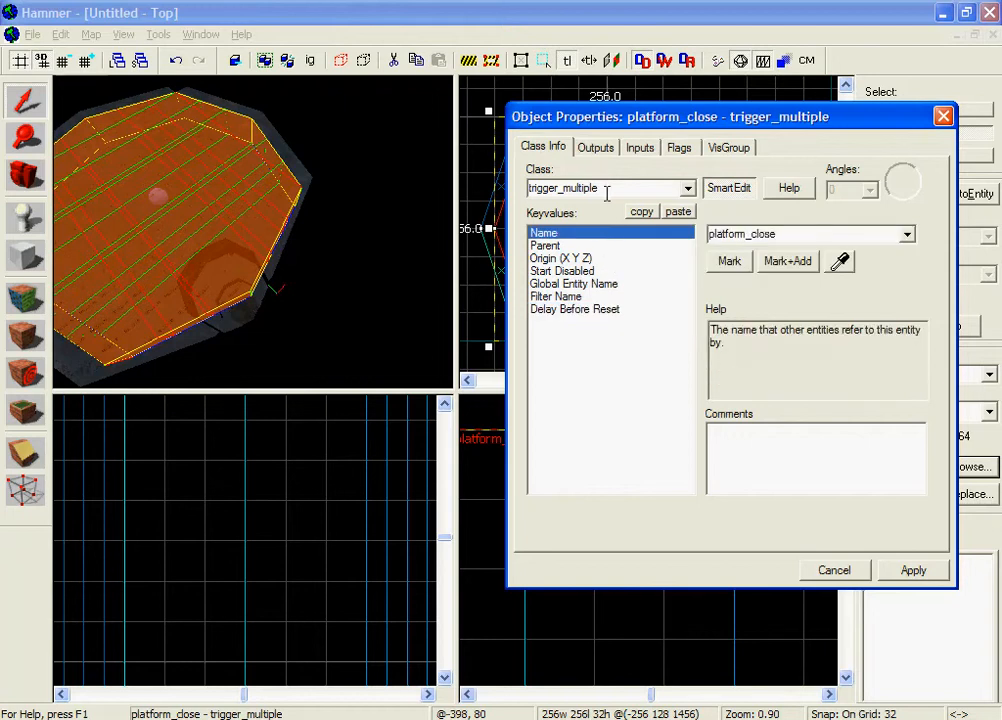
Tick the NPCs and Everything flags alongside Clients and apply them.
click(694, 149)
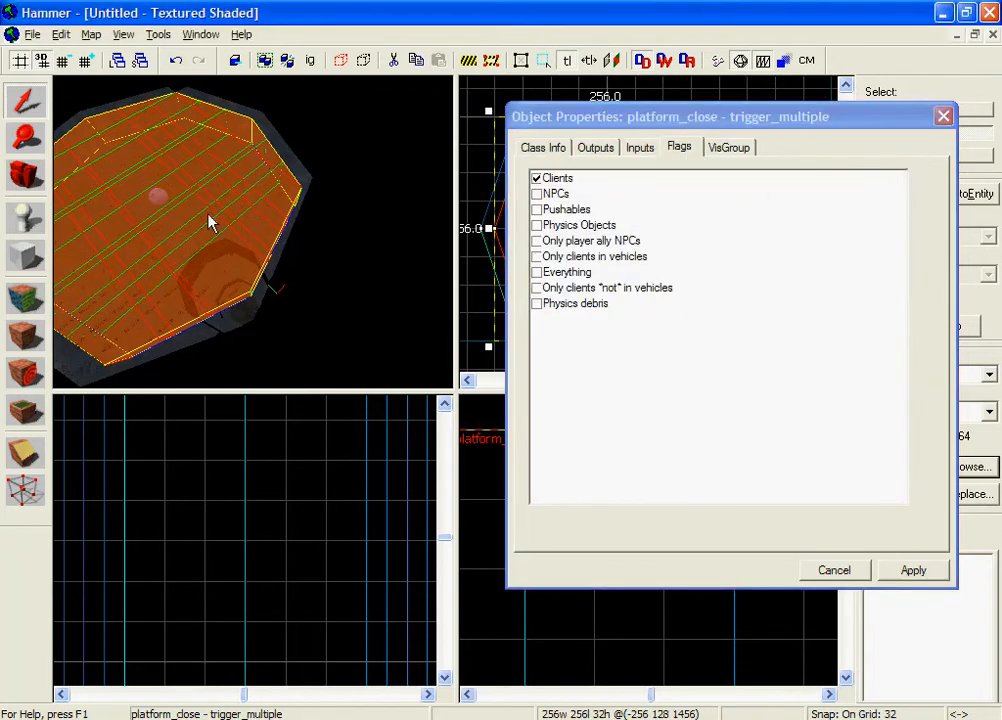
key(z)
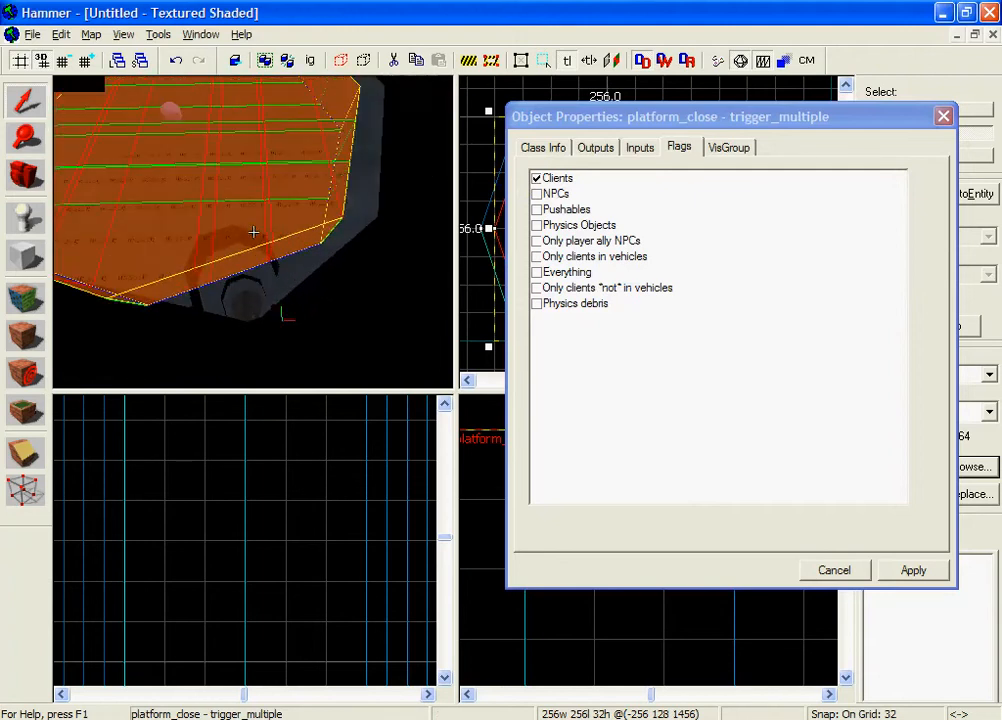
key(z)
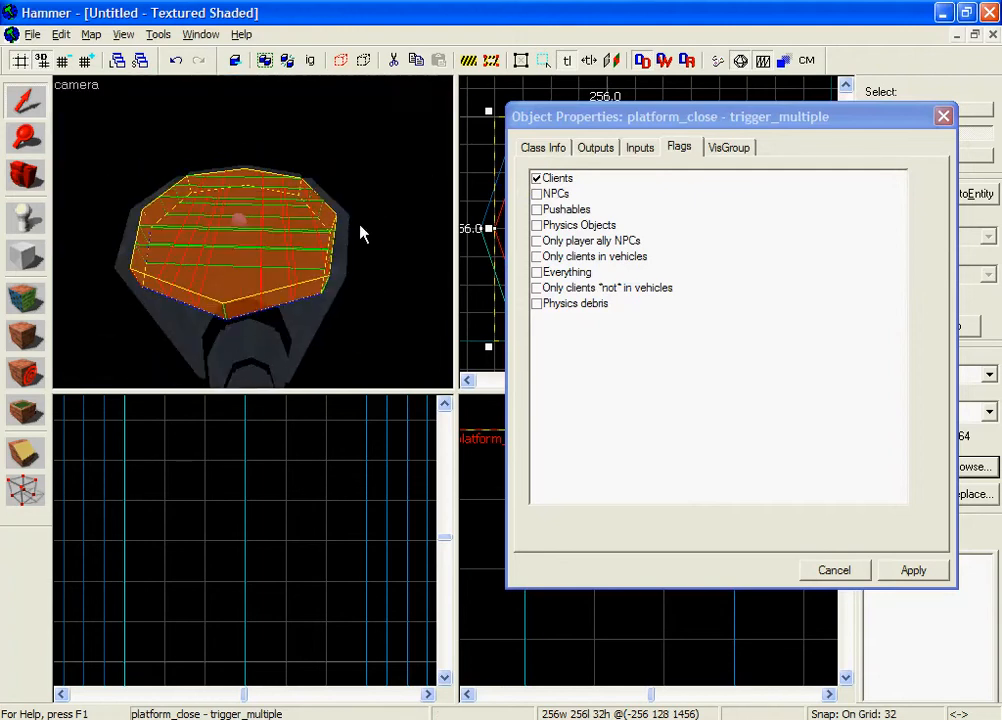
click(537, 194)
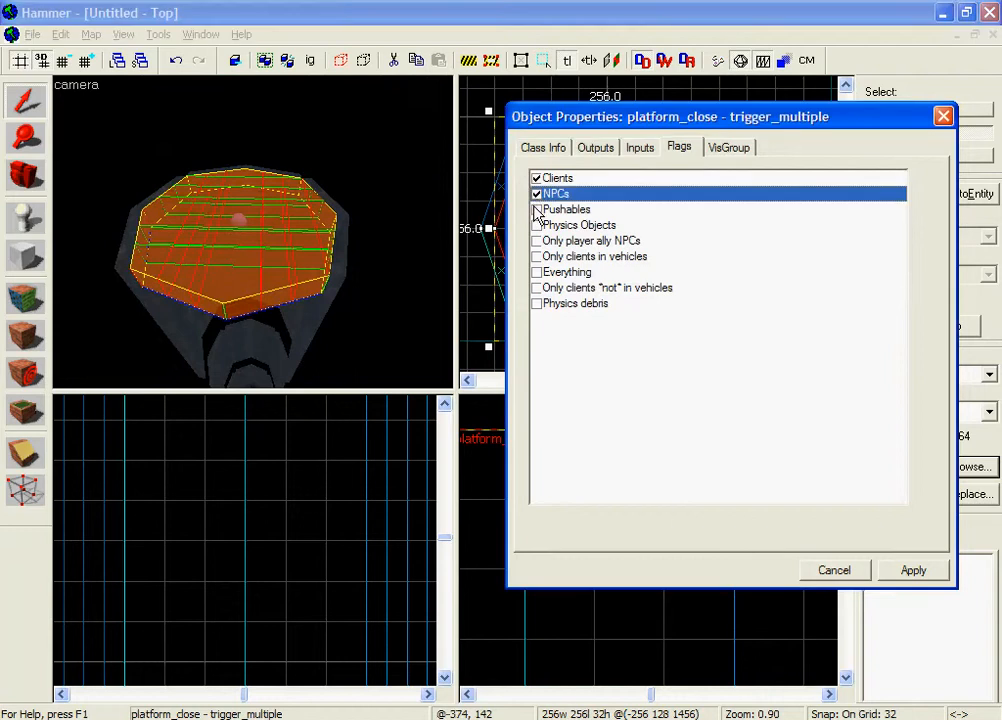
click(537, 211)
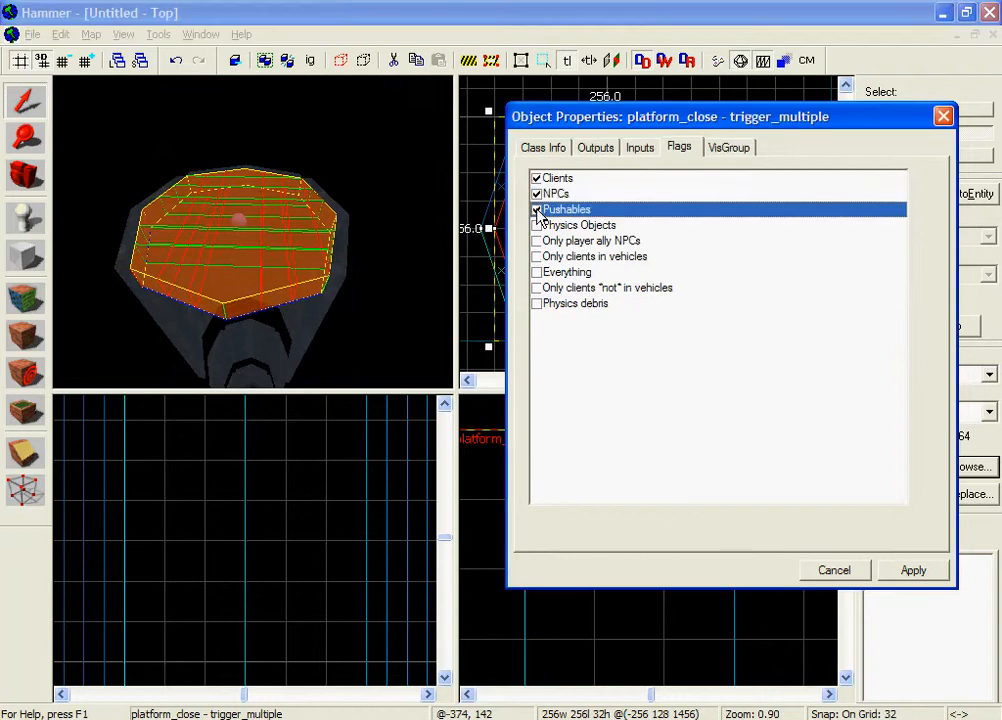
click(537, 273)
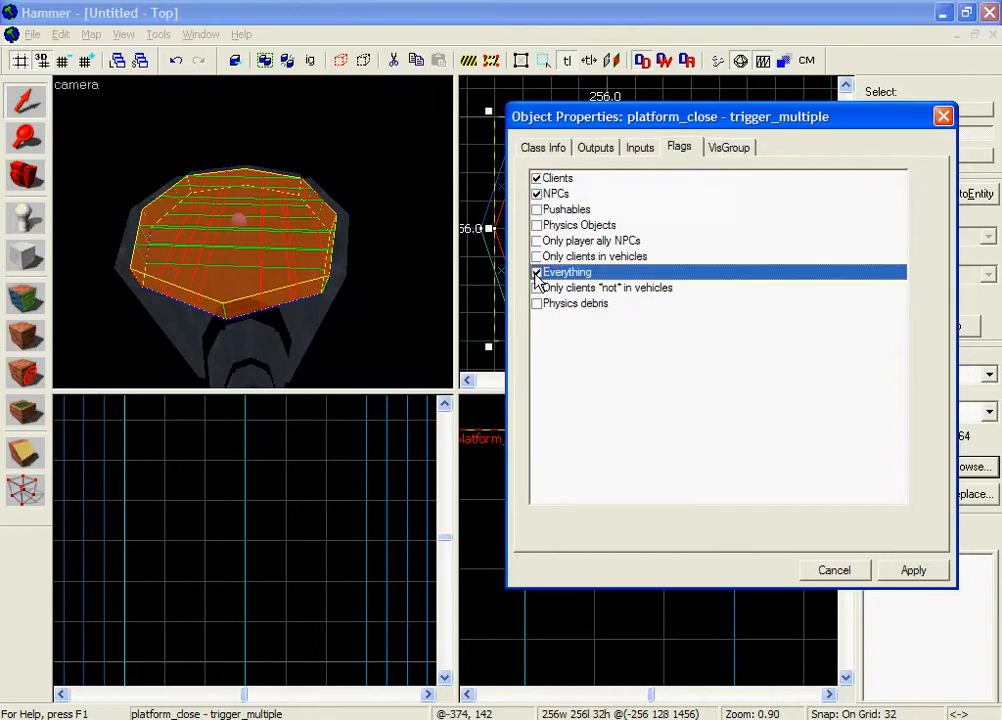
click(910, 573)
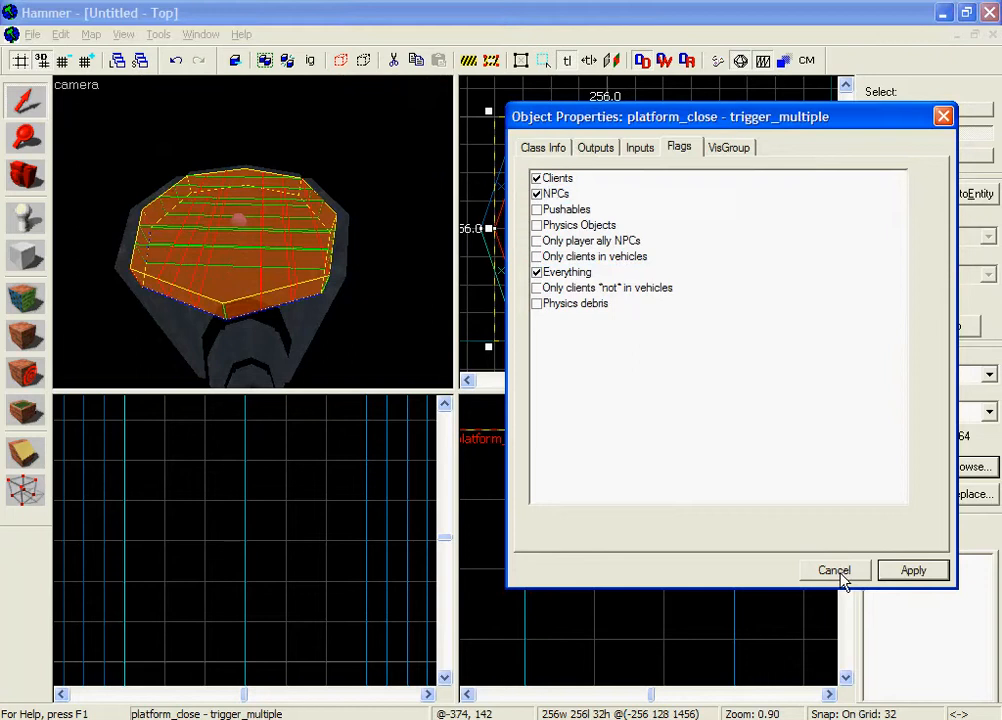
click(543, 148)
Add a new OnTrigger output to the platform_close trigger.
click(595, 147)
click(403, 208)
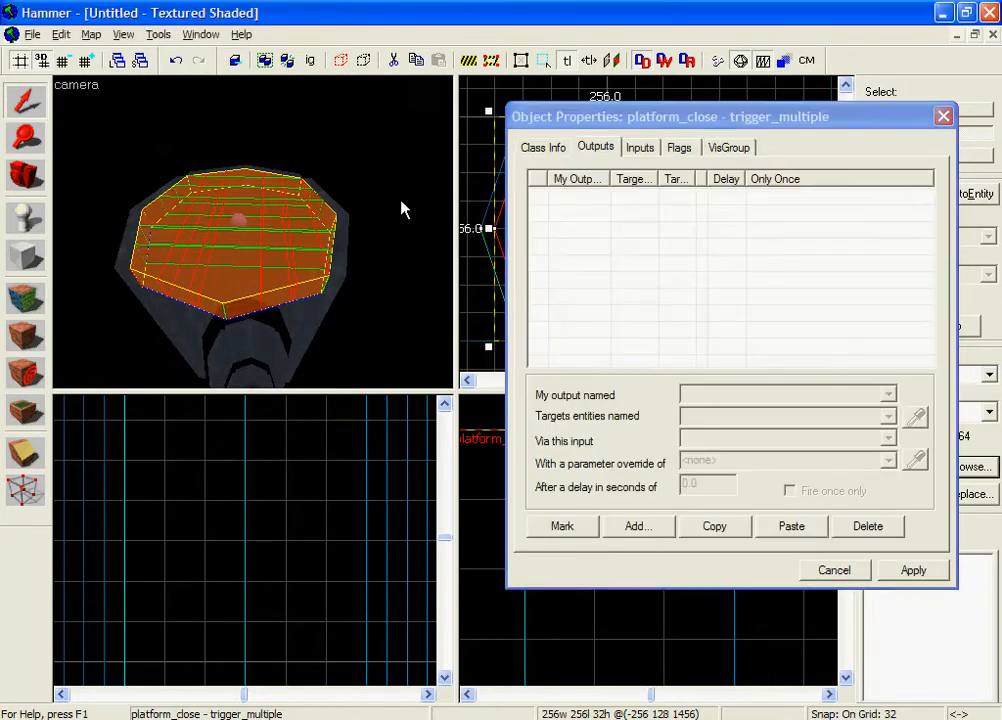
key(z)
key(w)
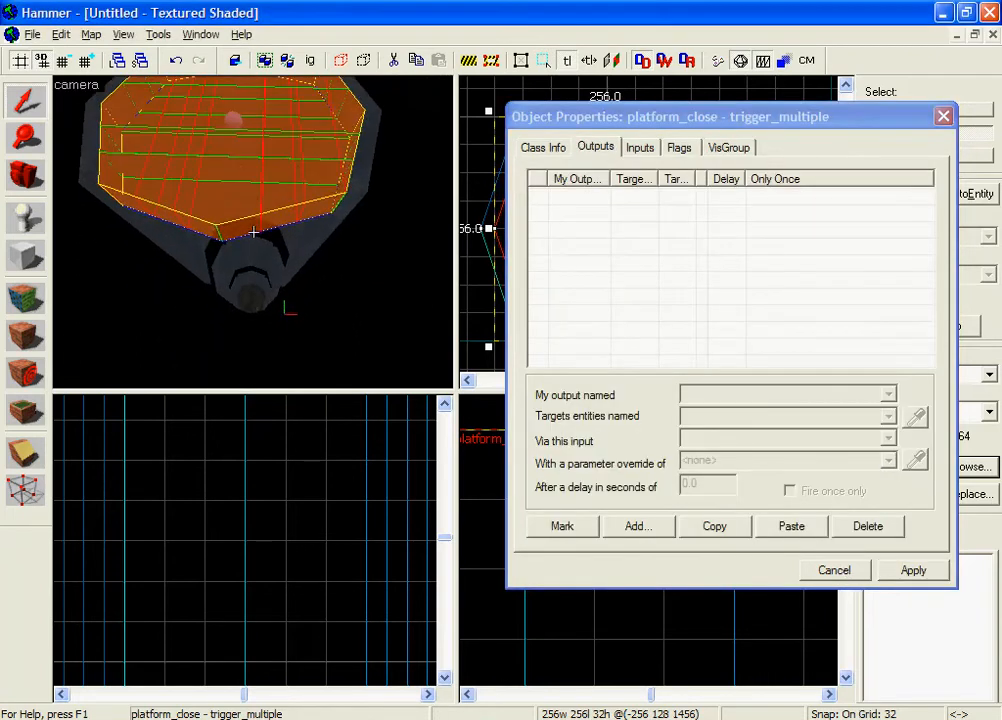
key(z)
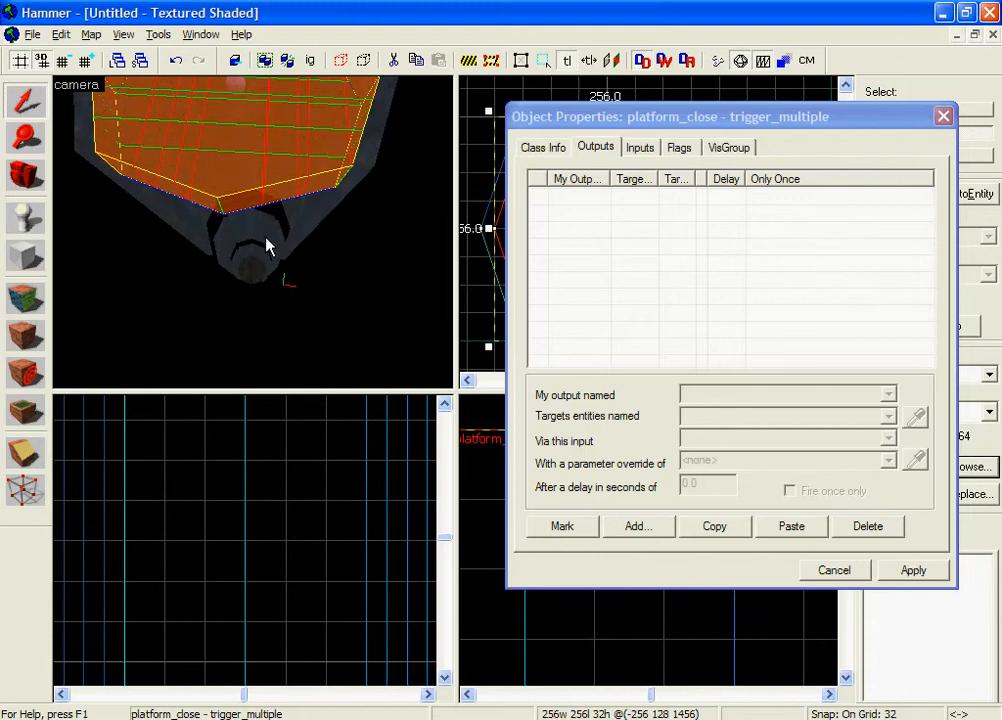
click(638, 527)
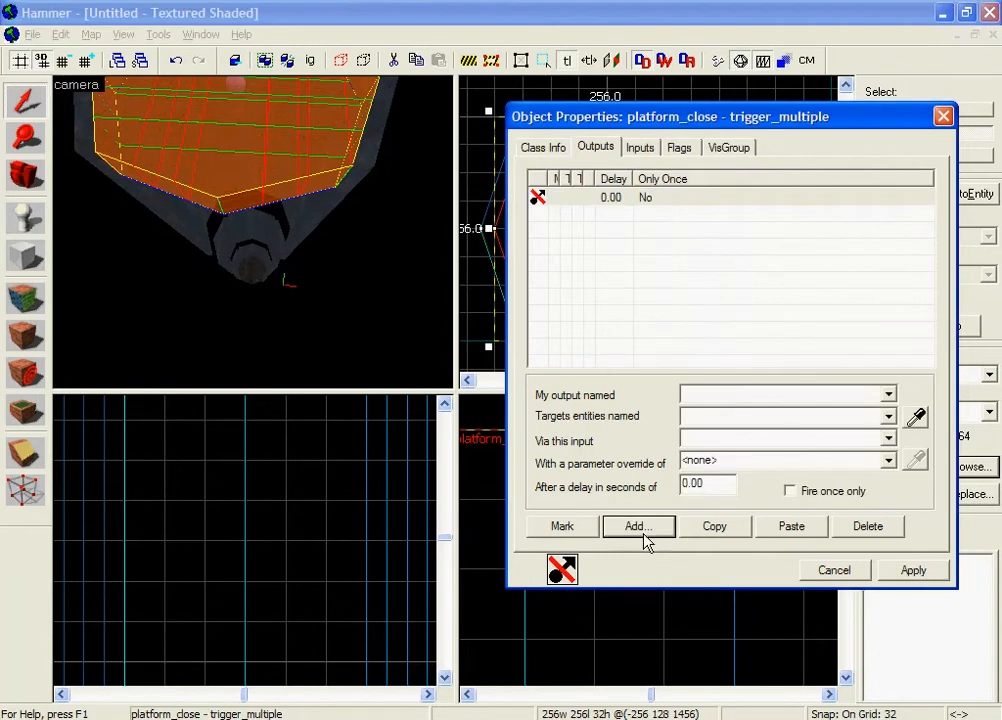
click(888, 394)
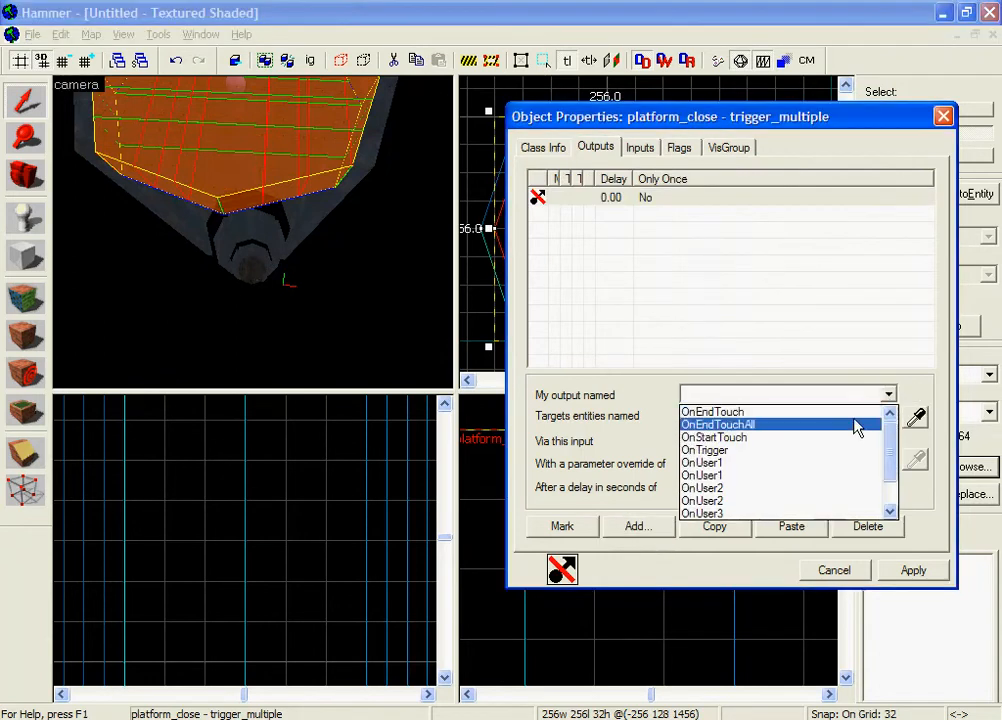
click(860, 450)
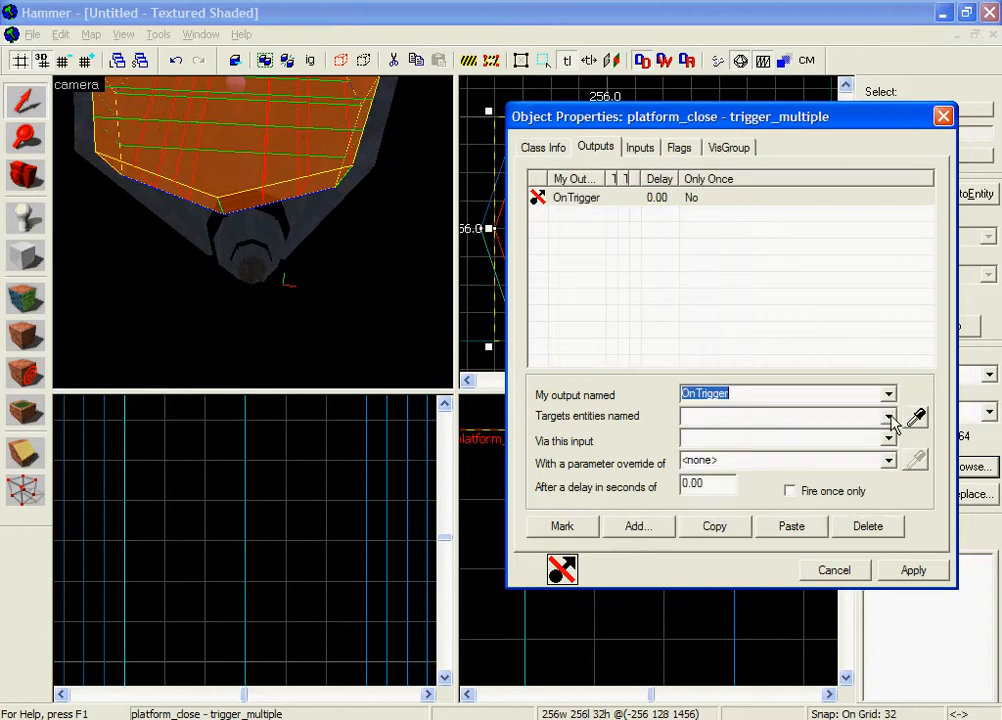
Point the output at the platform entity with the Close input.
click(889, 417)
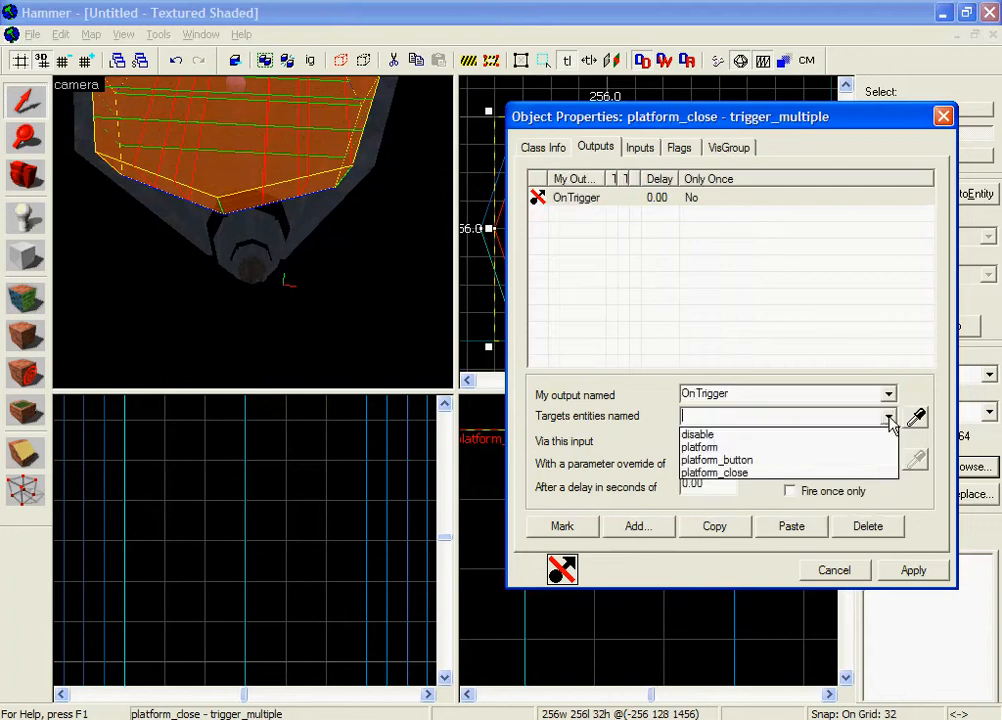
click(836, 447)
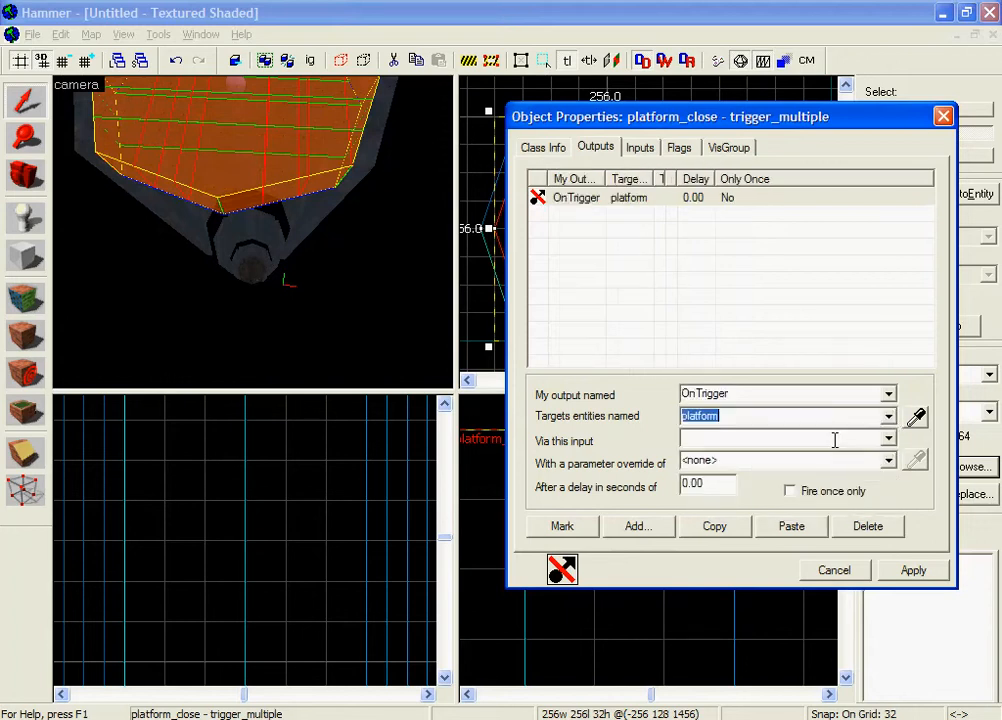
click(888, 438)
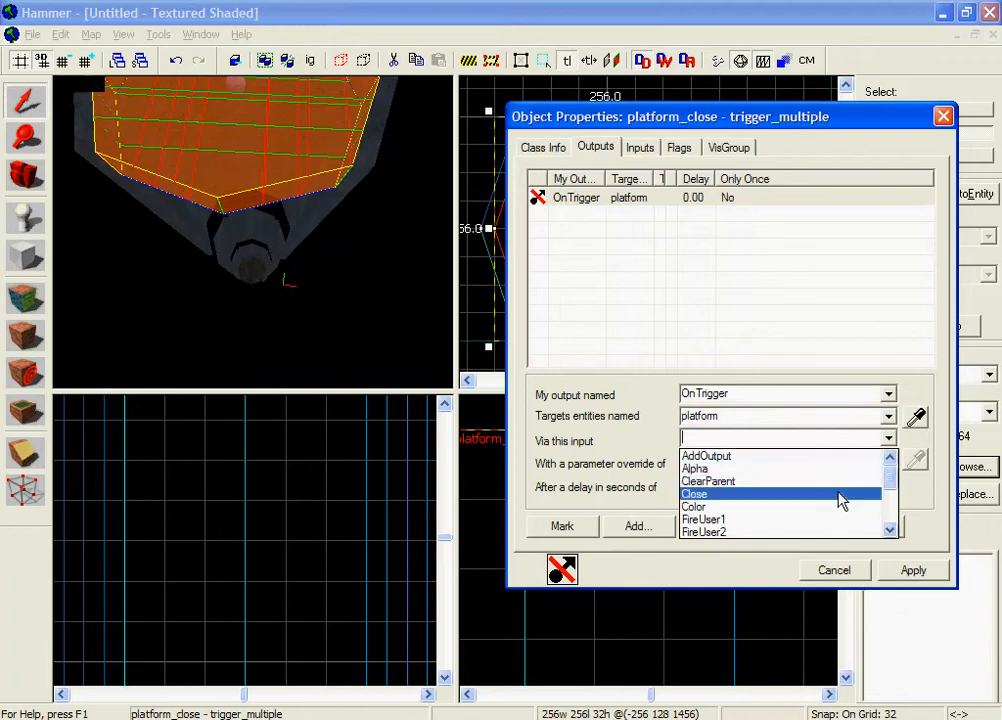
click(839, 495)
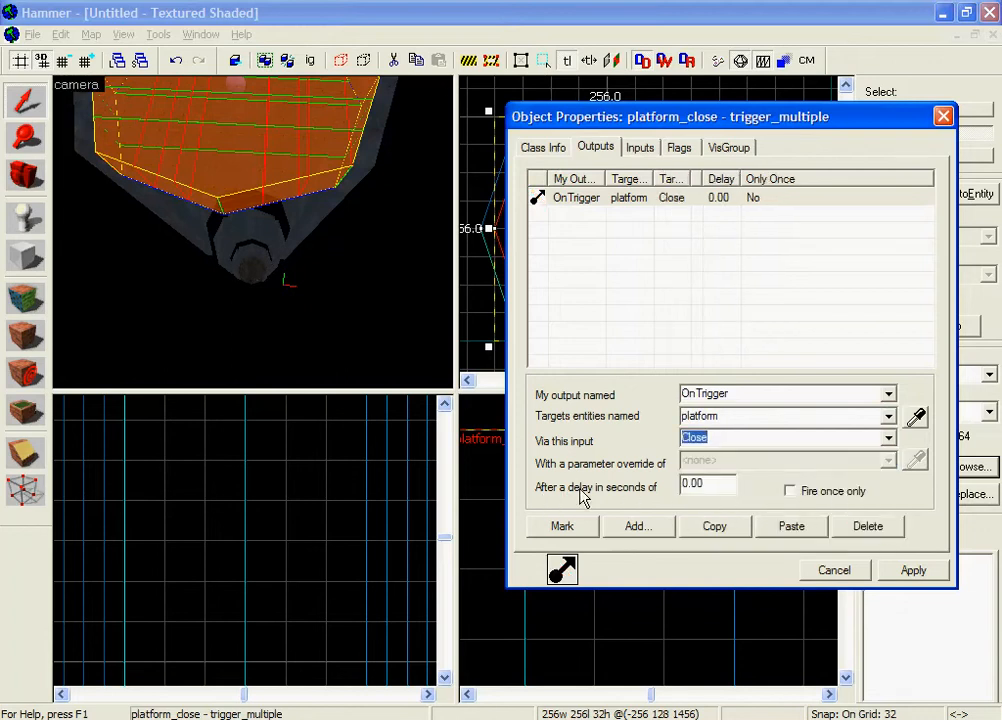
click(340, 275)
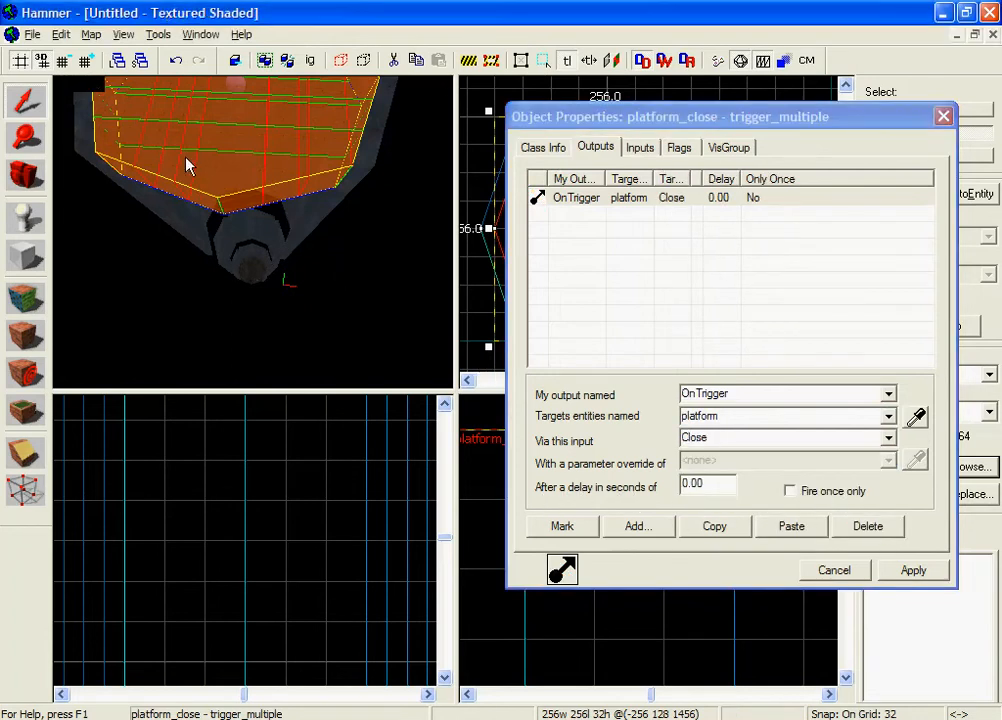
Set a 1-second delay on the output, apply it, and close the properties.
click(685, 484)
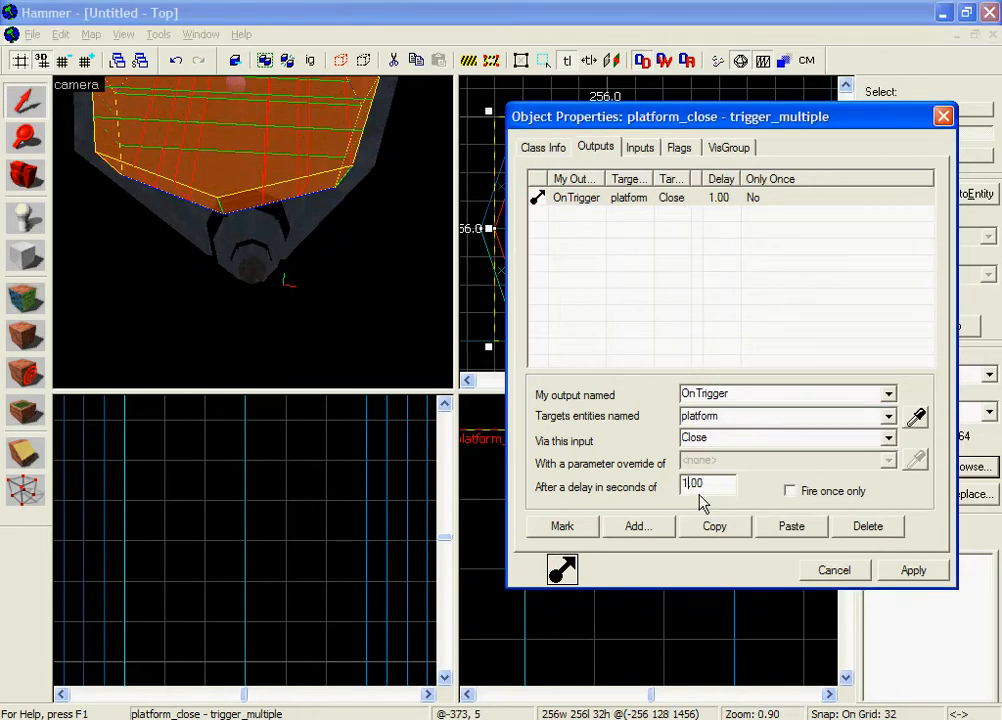
click(908, 574)
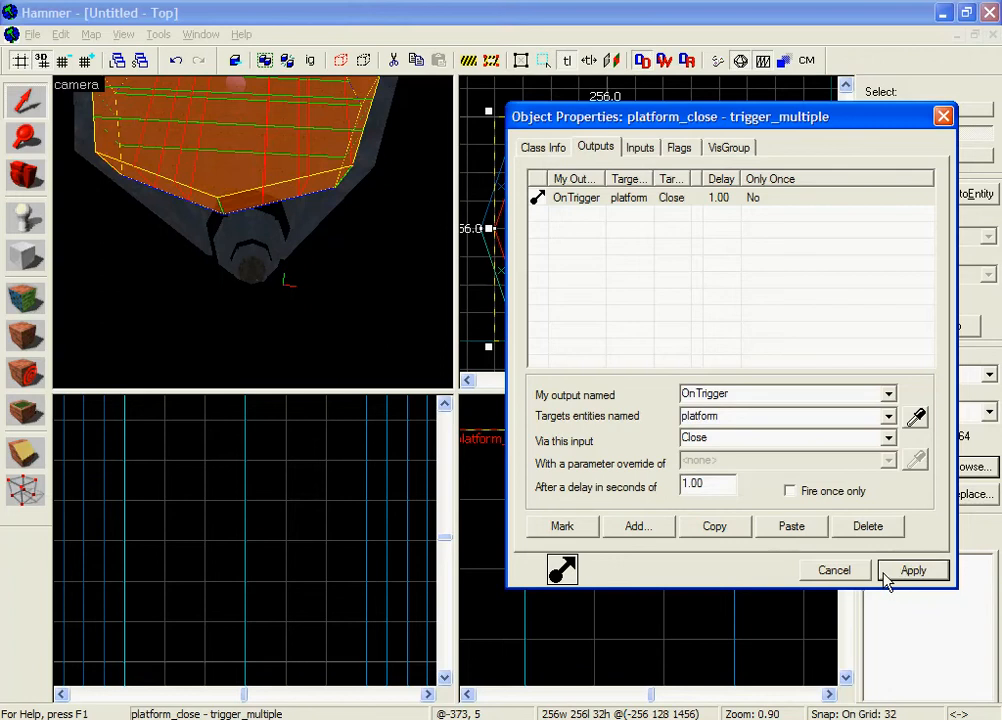
click(837, 572)
click(707, 603)
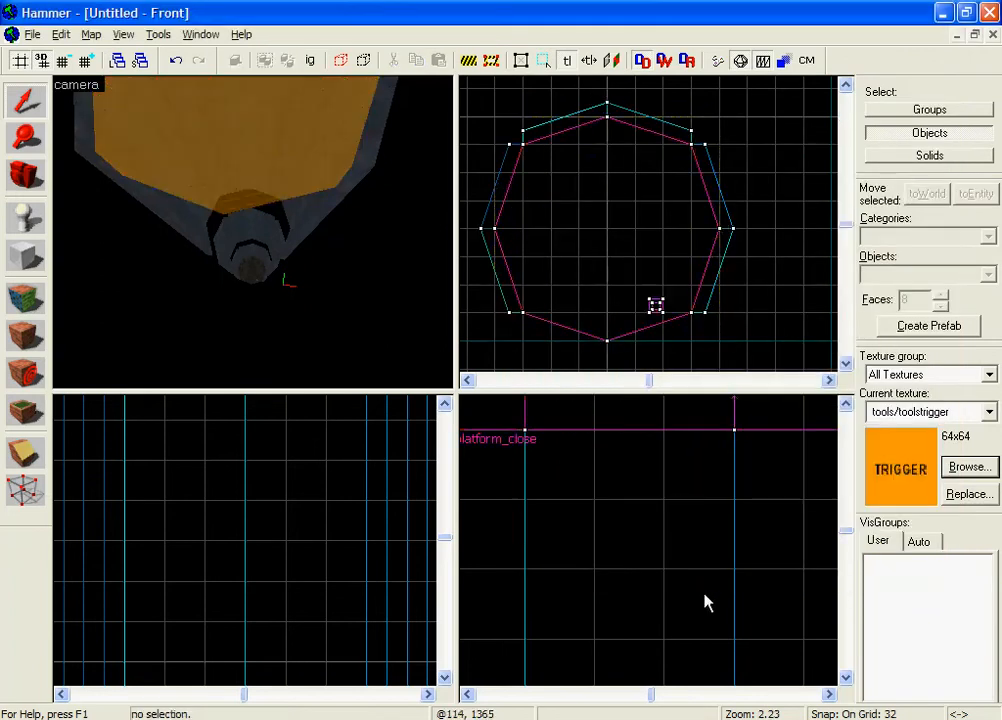
key(s)
key(w)
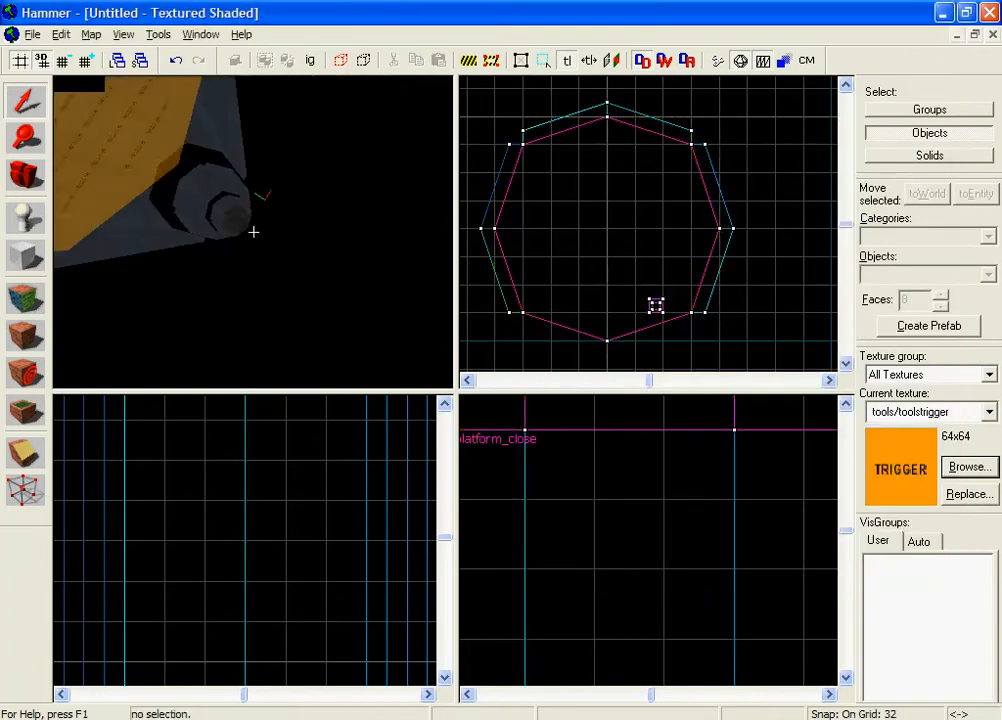
key(w)
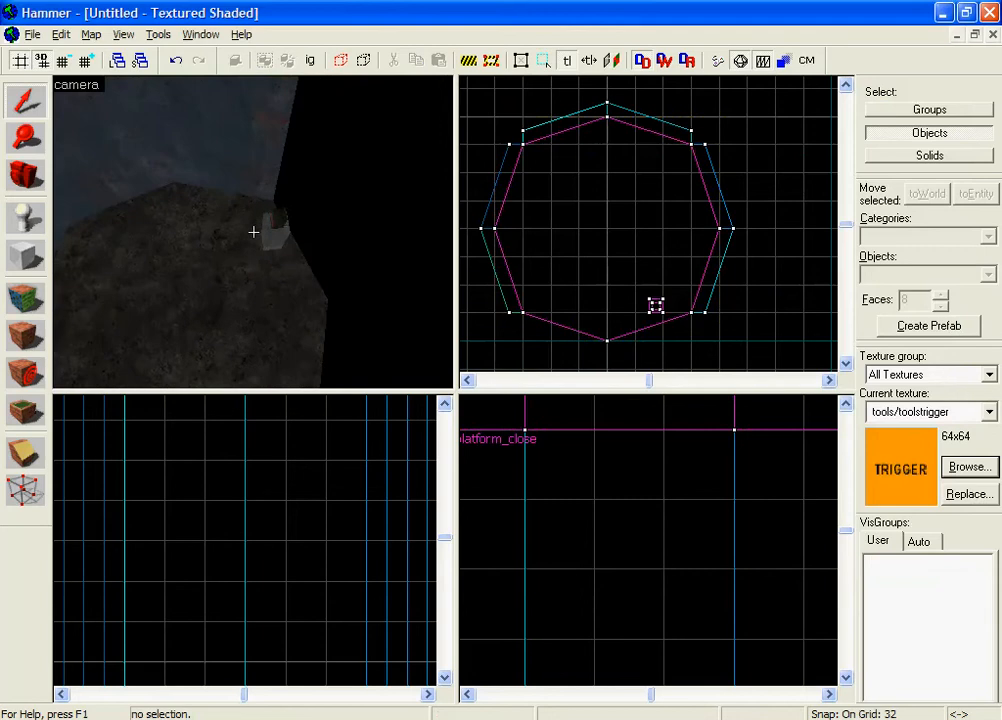
key(s)
key(w)
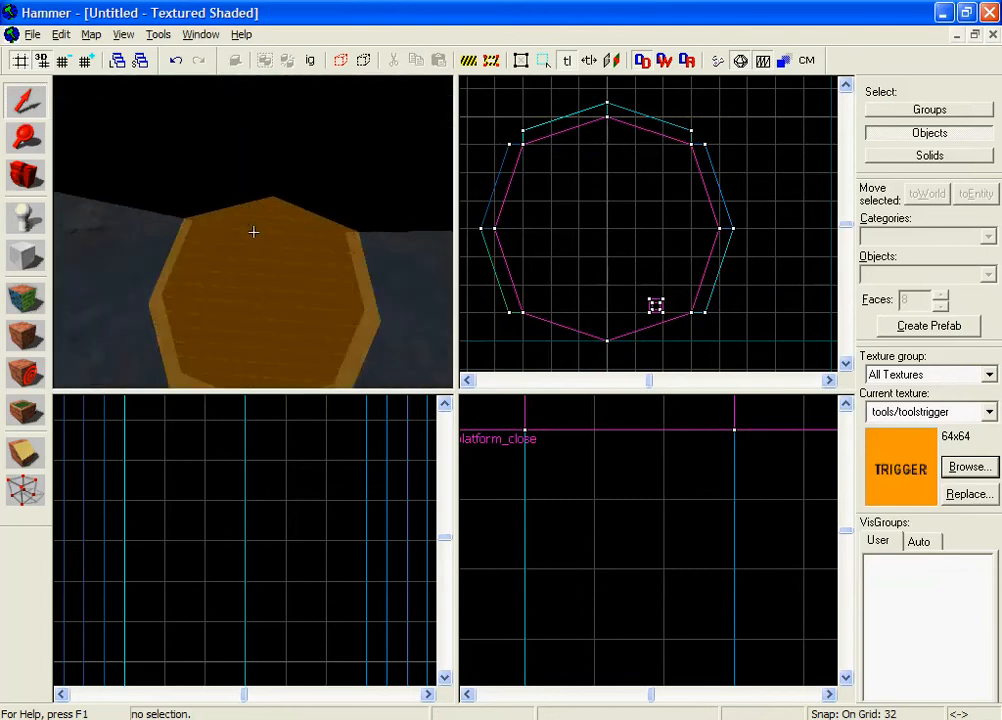
key(w)
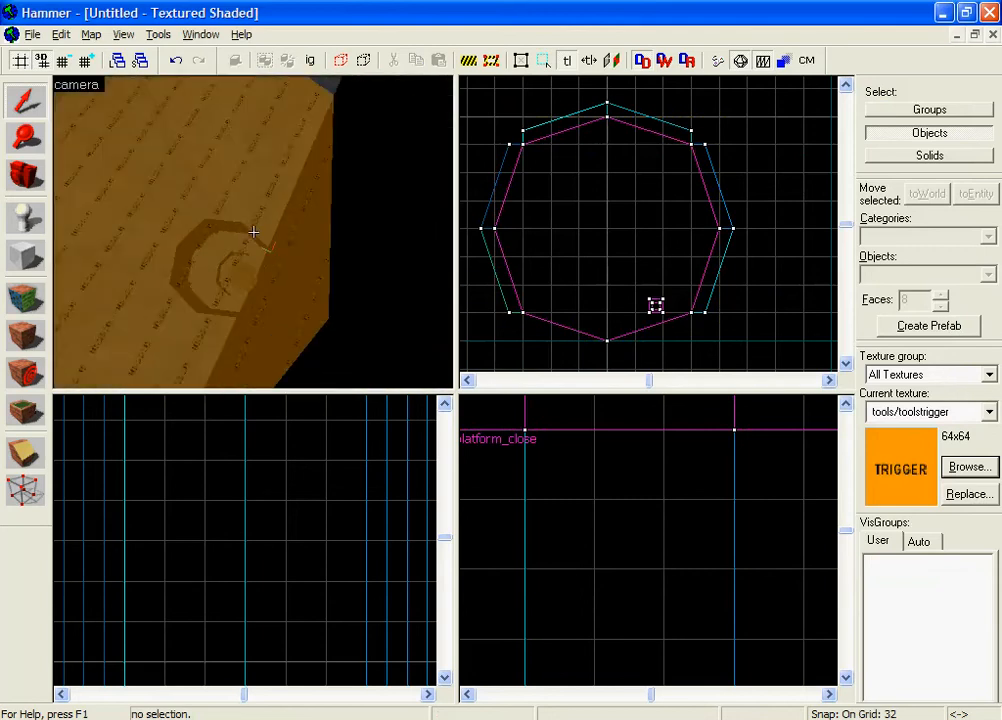
key(z)
key(z)
key(d)
key(z)
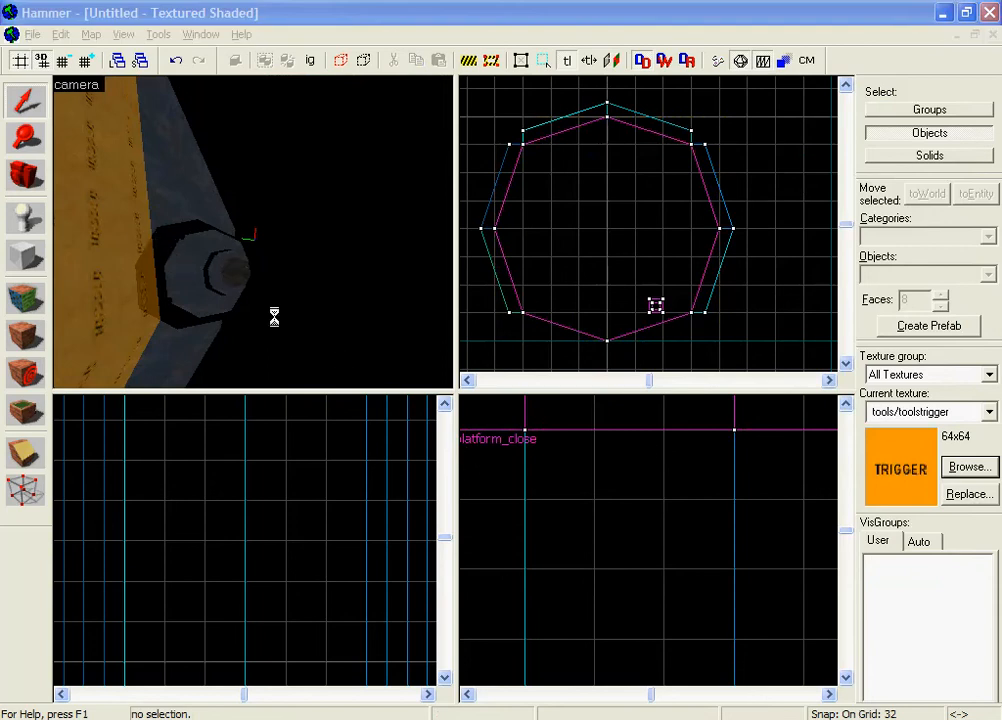
key(ctrl+s)
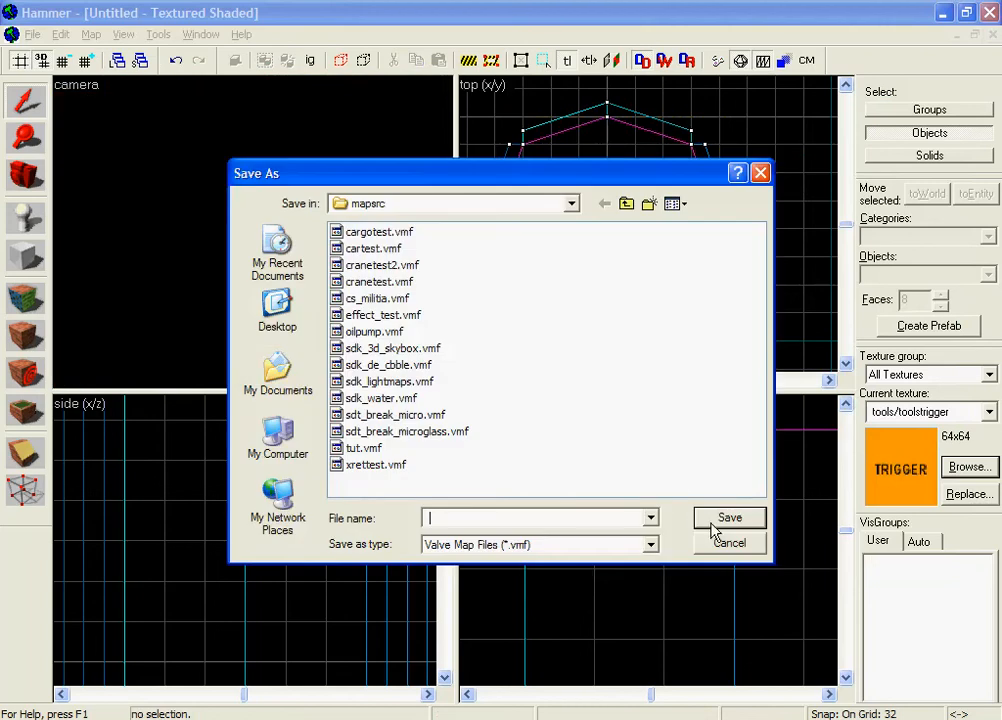
click(731, 545)
key(z)
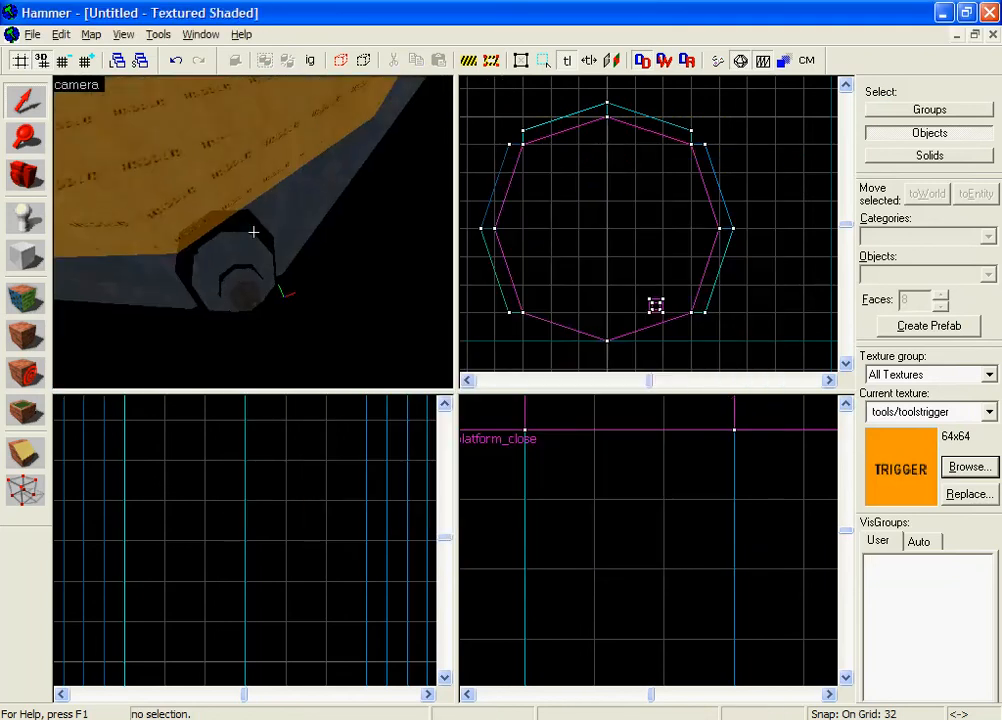
key(w)
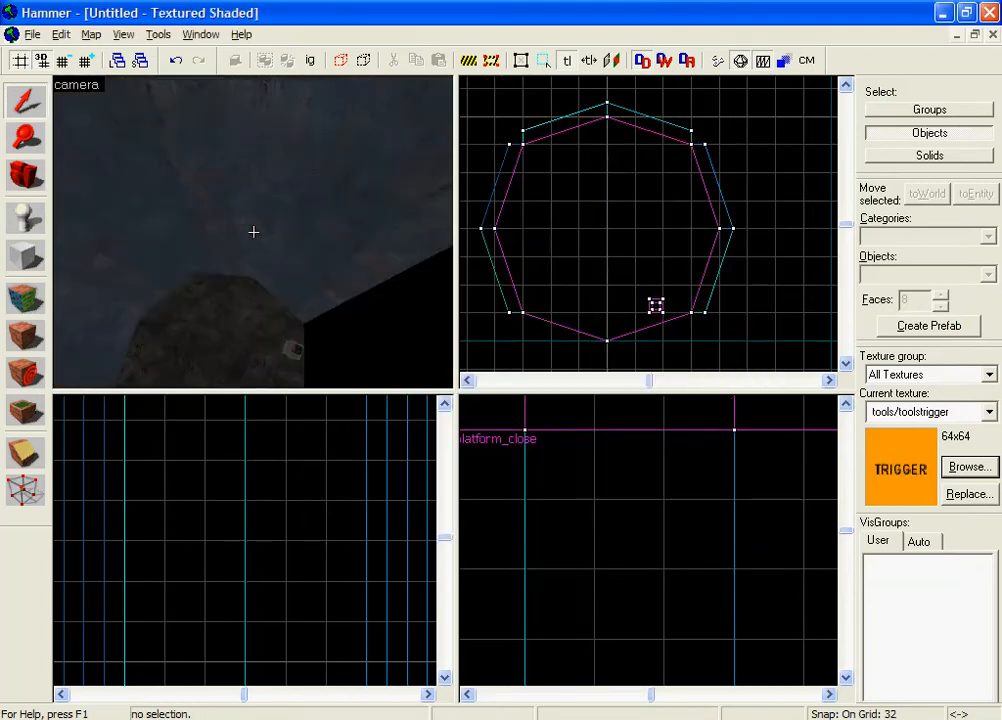